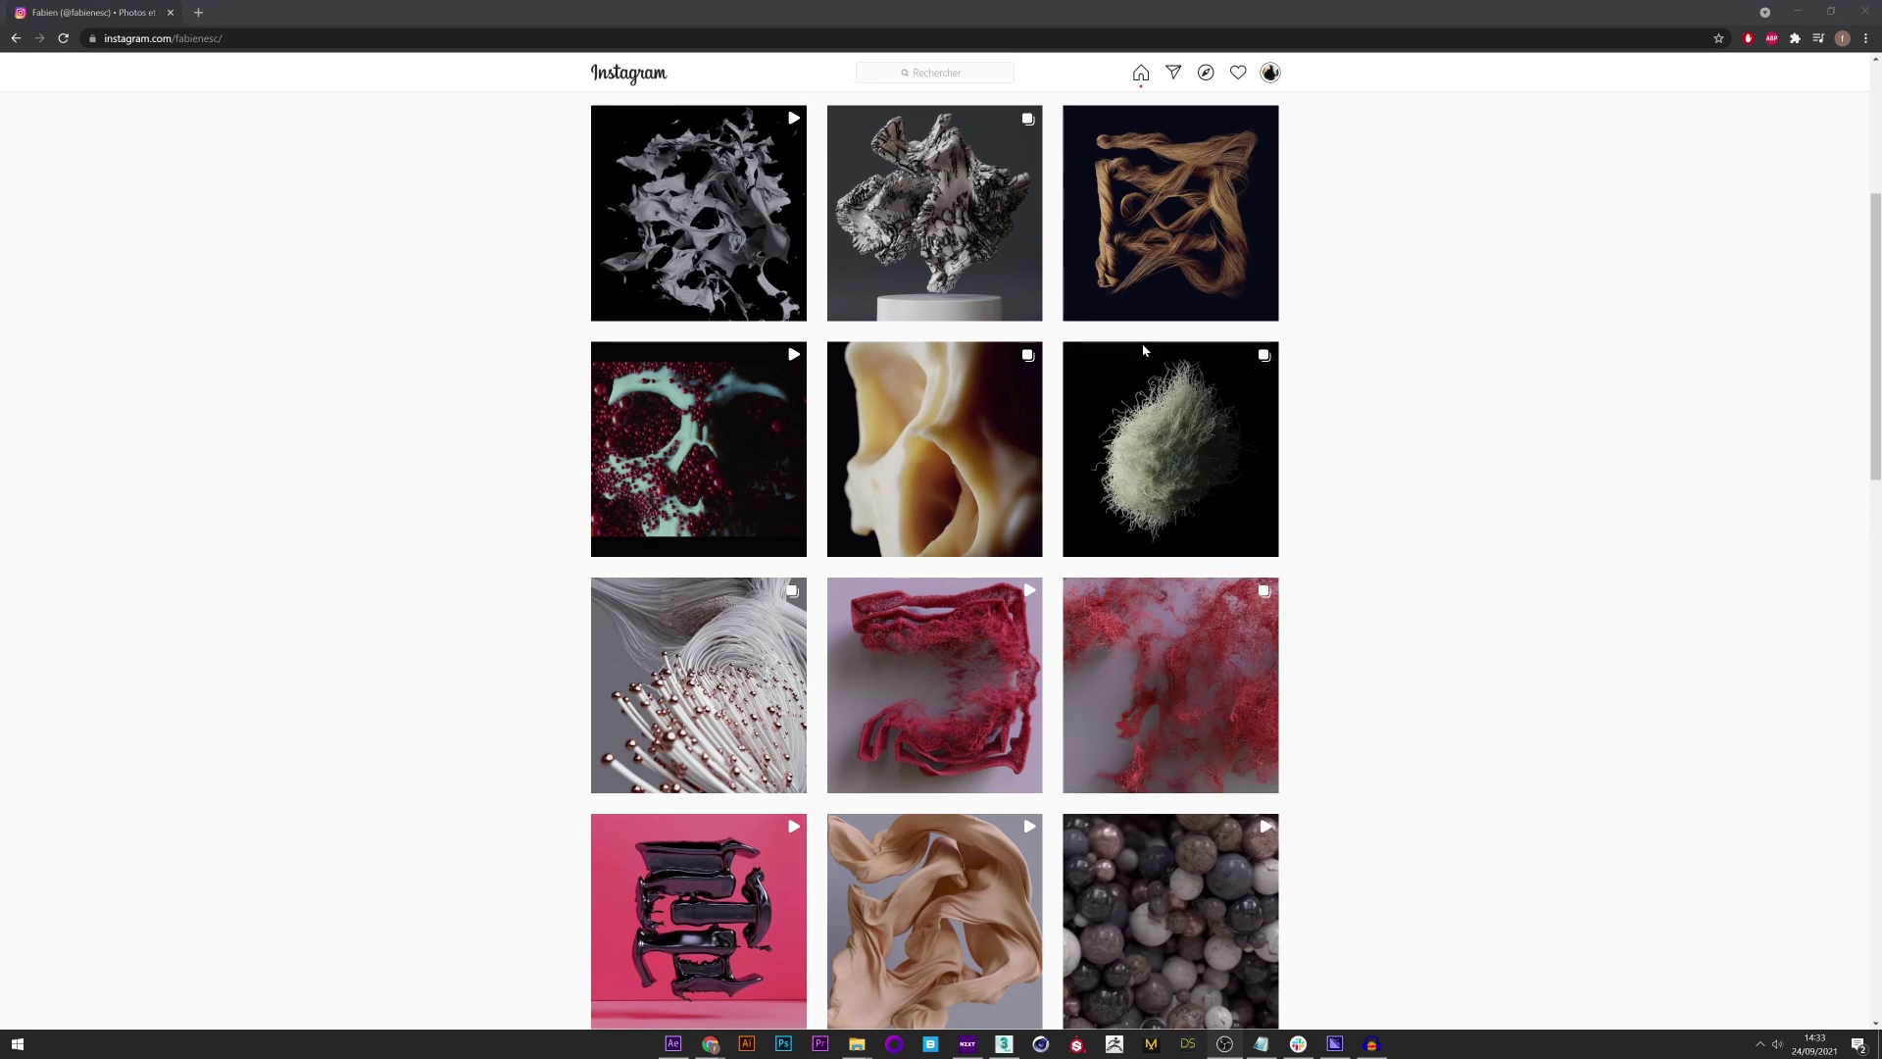
{"action": "left_click", "coordinate": [892, 866]}
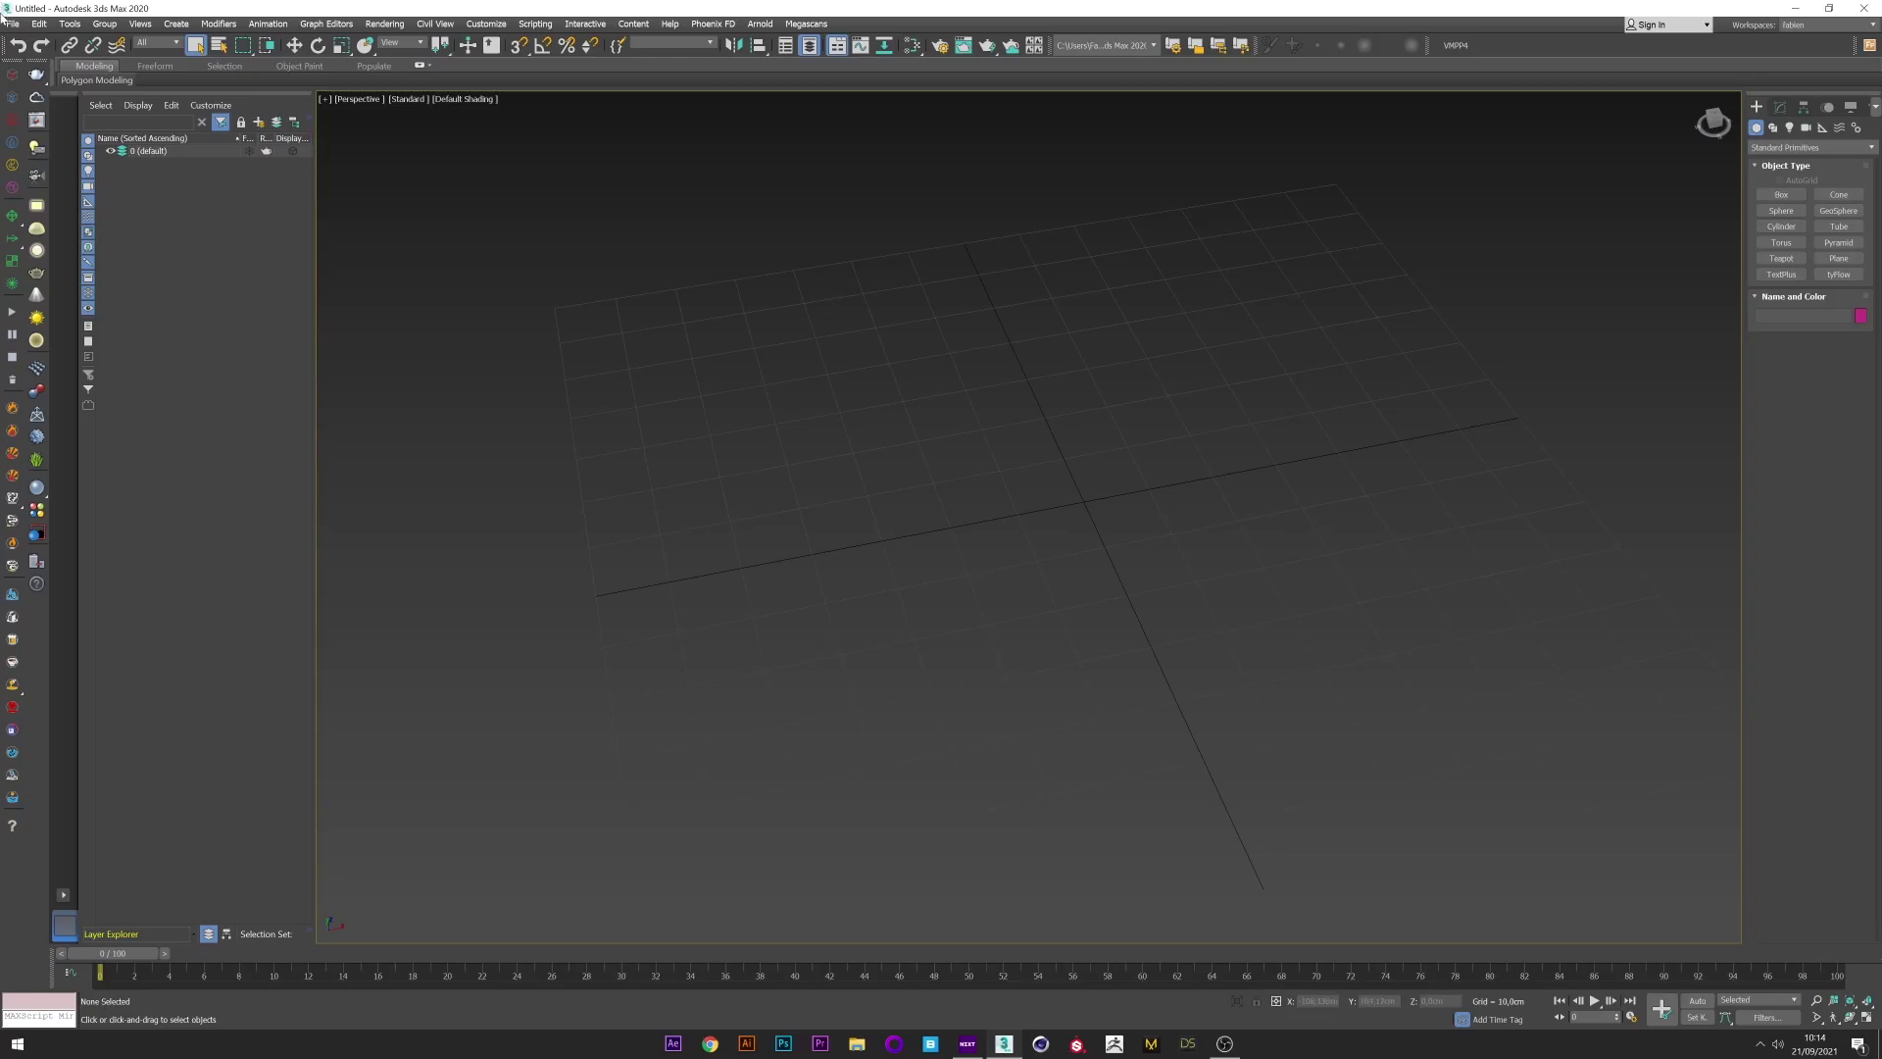
- Import the Illustrator file Logo from the Documents folder, merging it with the current scene as a single shape object
{"action": "left_click", "coordinate": [12, 24]}
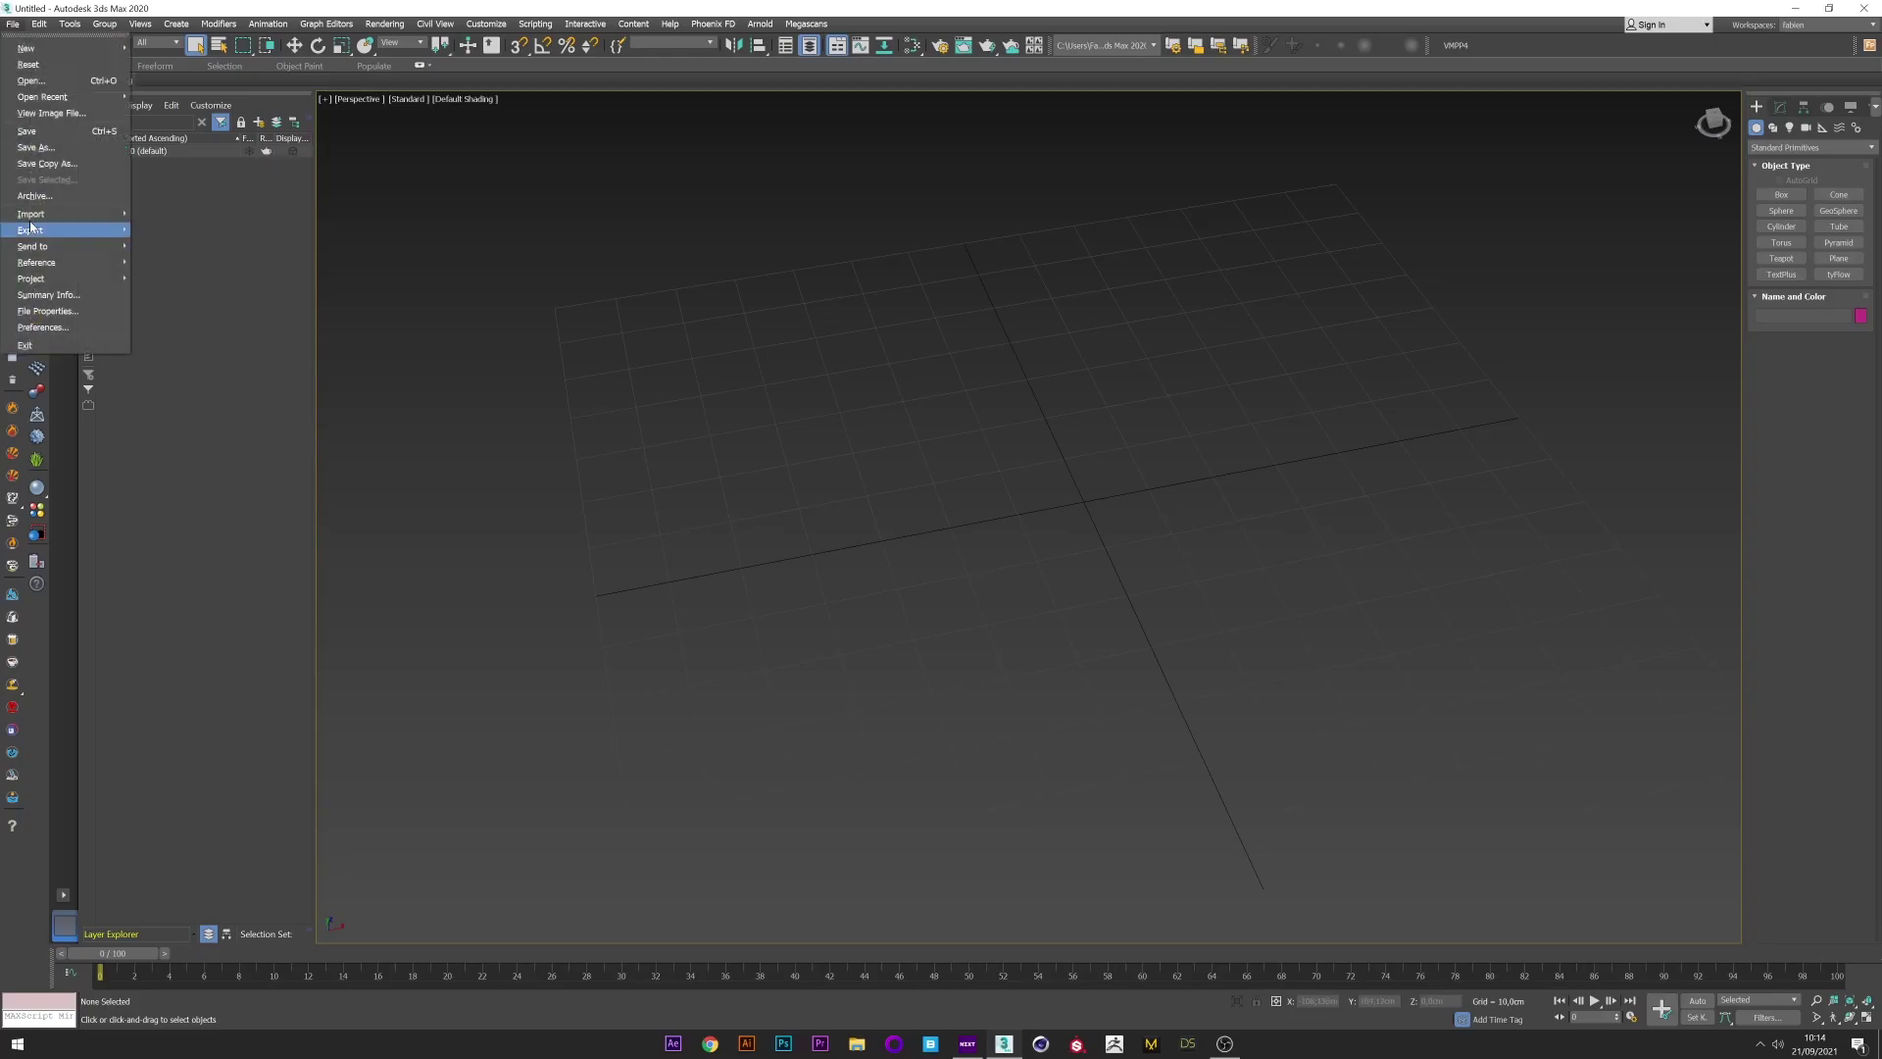
{"action": "mouse_move", "coordinate": [41, 216]}
{"action": "left_click", "coordinate": [202, 229]}
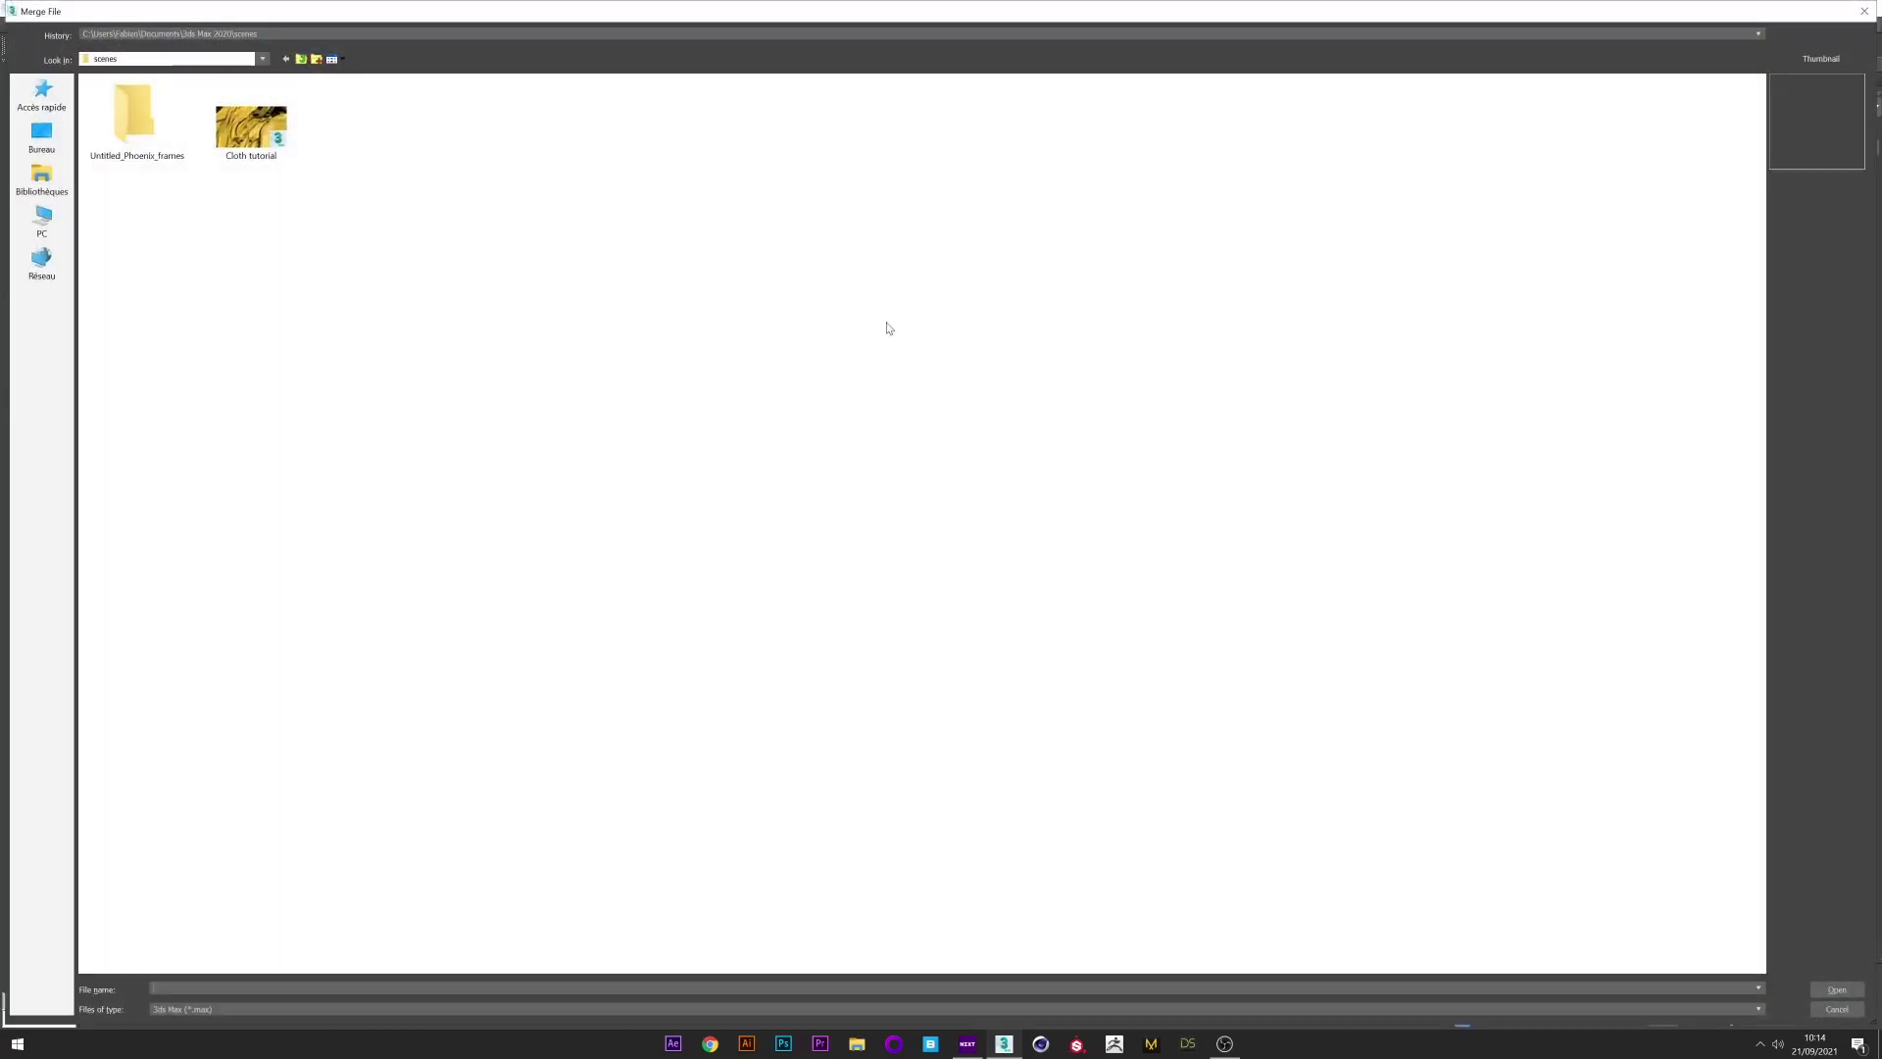
{"action": "left_click", "coordinate": [214, 1009]}
{"action": "left_click", "coordinate": [204, 1041]}
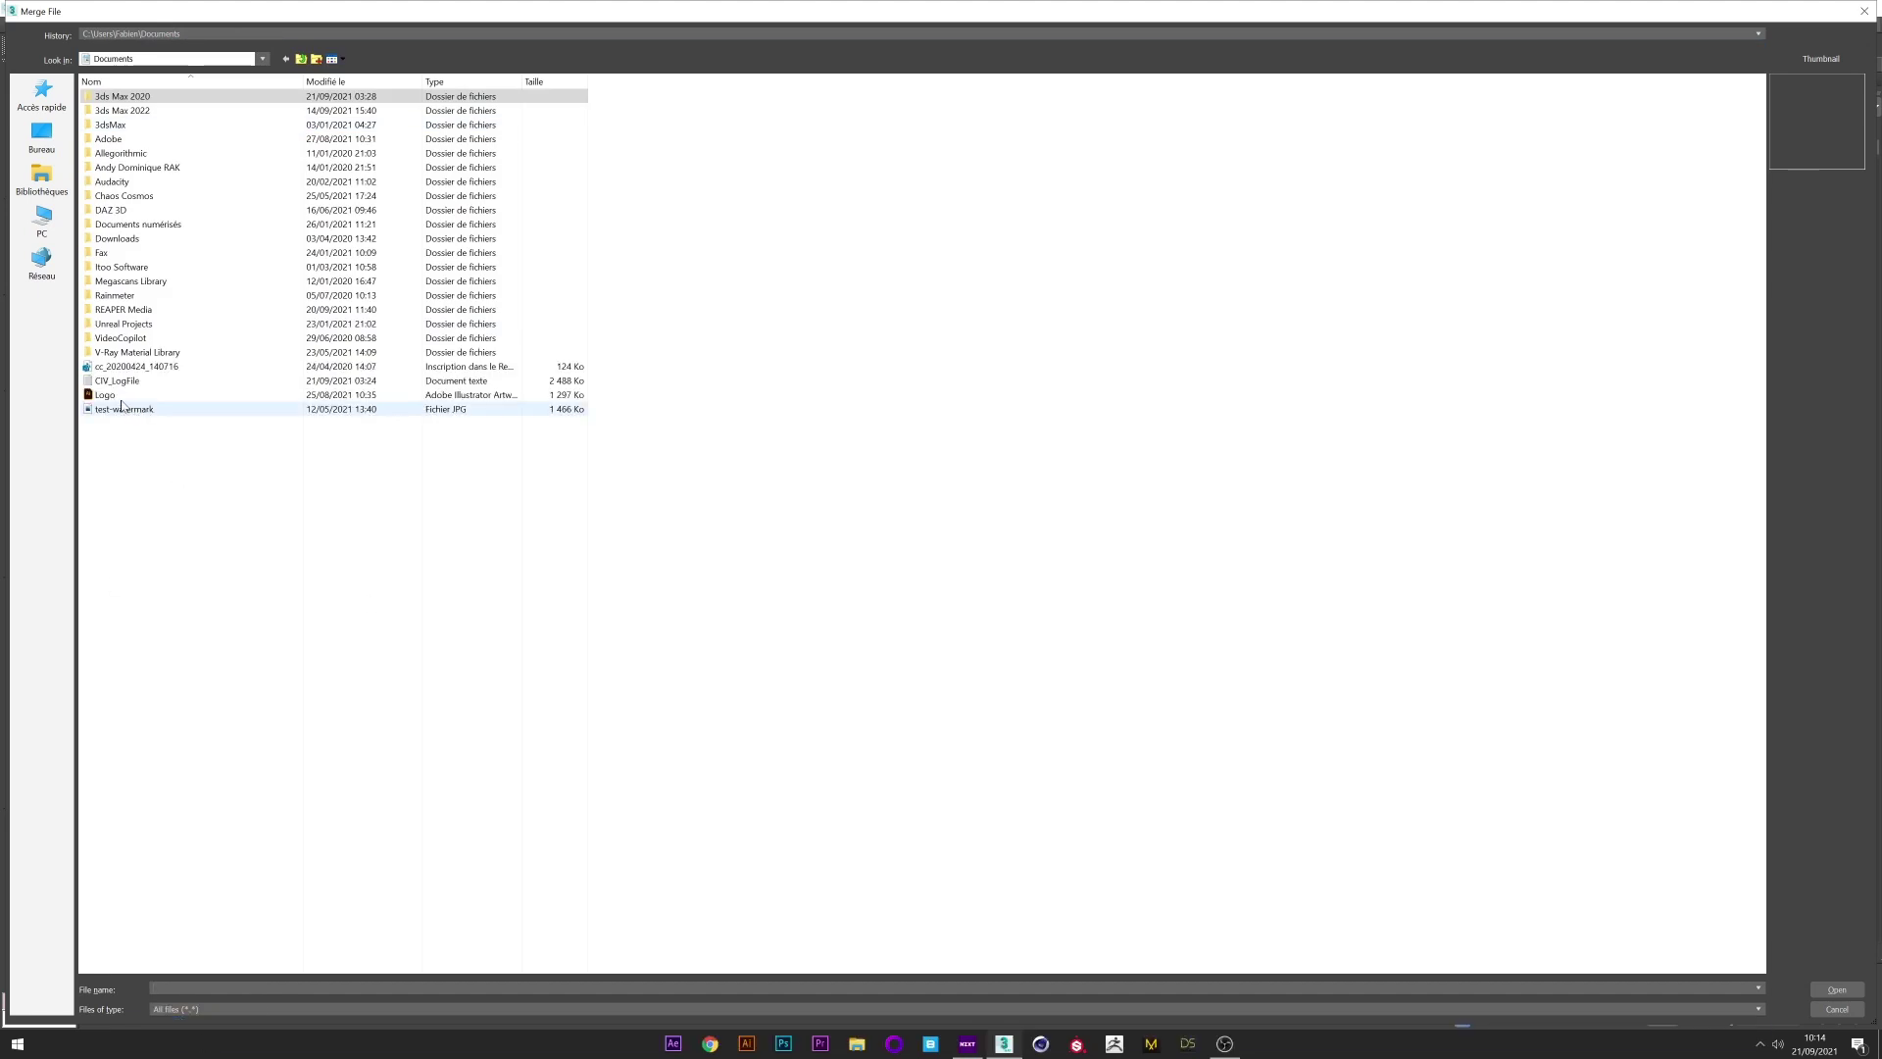
{"action": "double_click", "coordinate": [119, 406]}
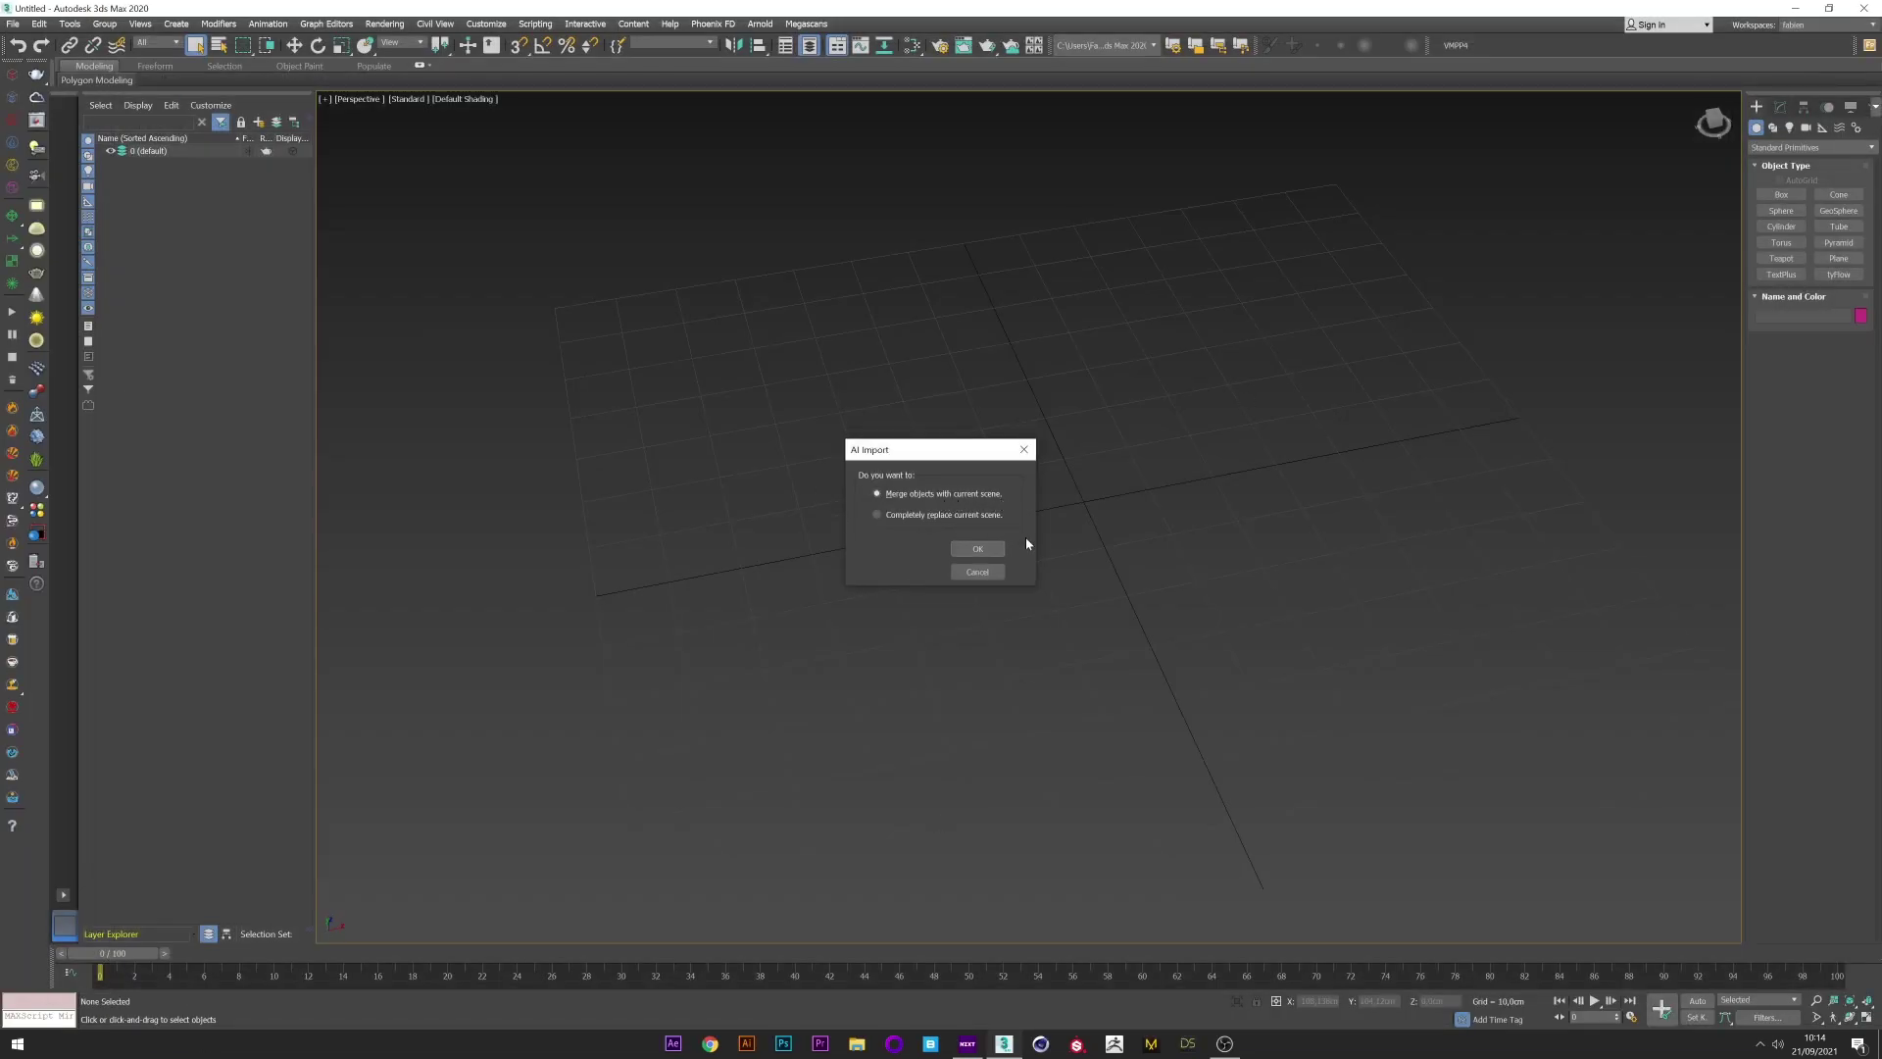
{"action": "left_click", "coordinate": [977, 548]}
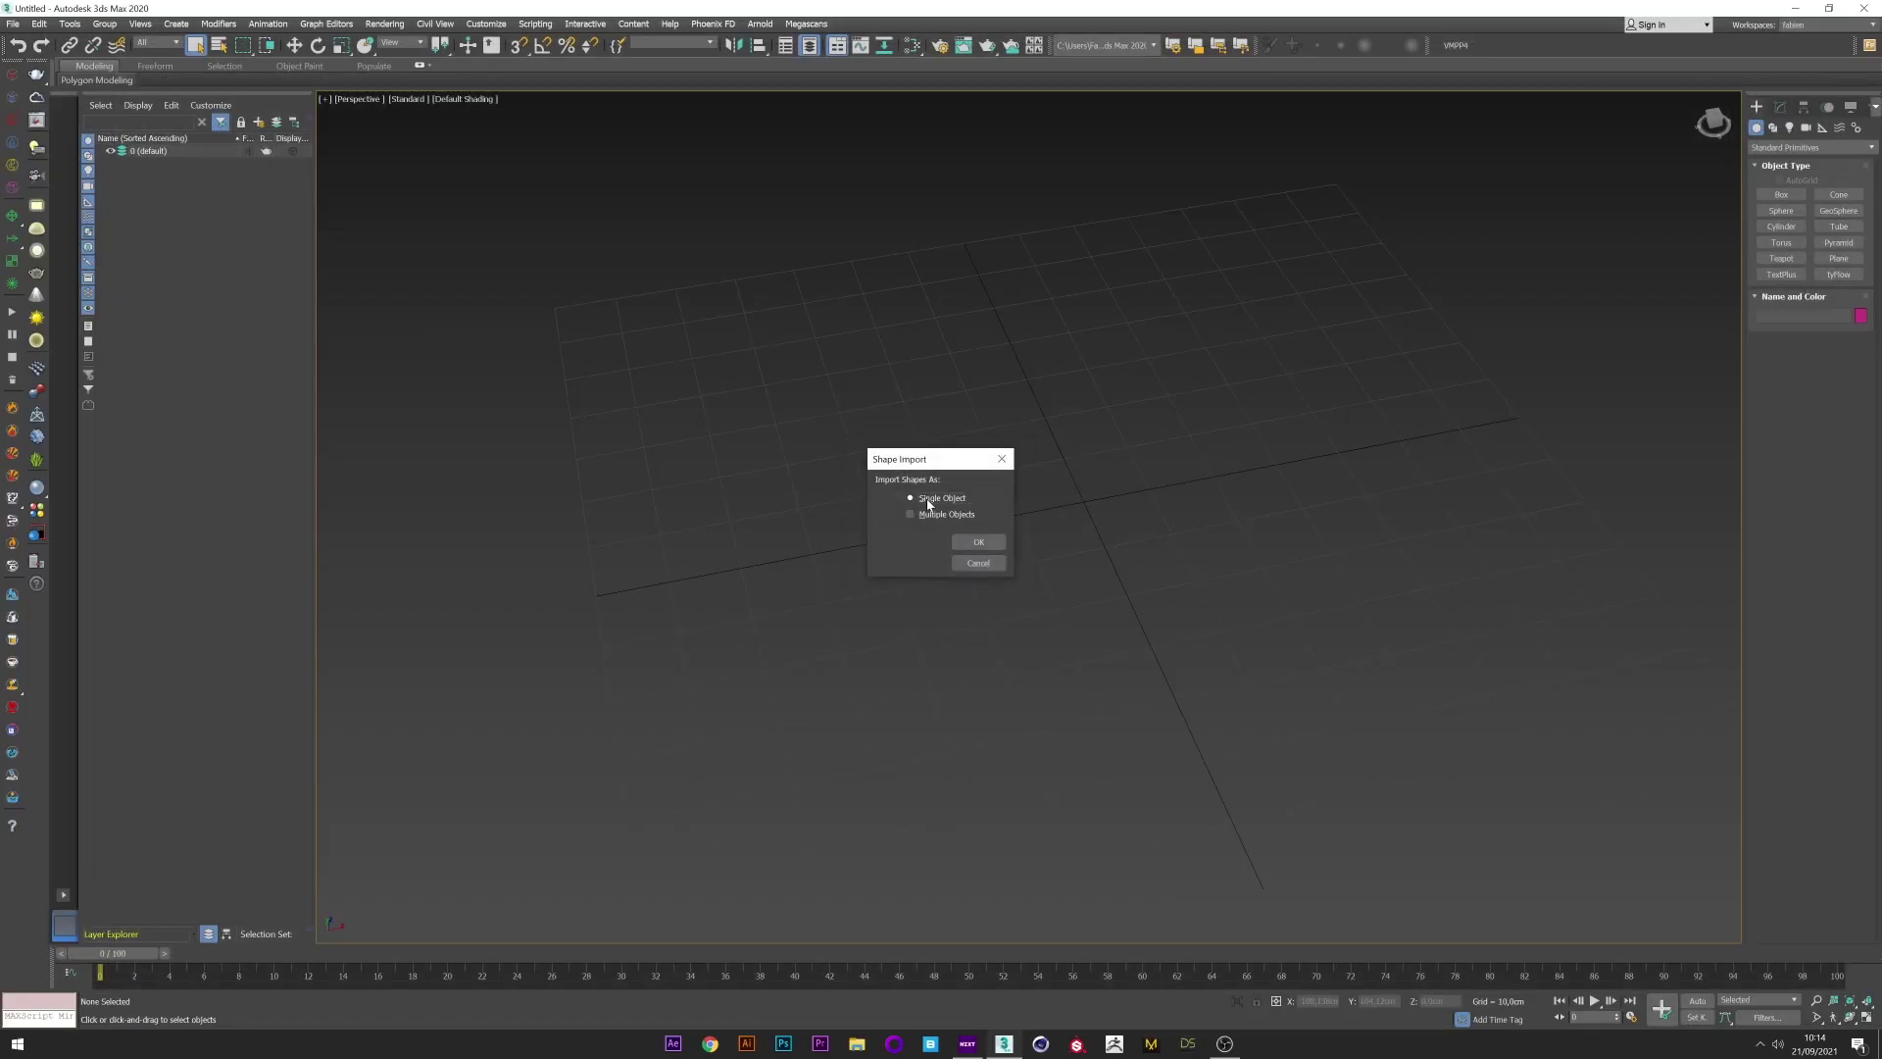
{"action": "left_click", "coordinate": [978, 542]}
- Move the imported logo shape to the centre of the grid and scale it up uniformly
{"action": "scroll", "coordinate": [1045, 492], "scroll_direction": "down", "scroll_amount": 4}
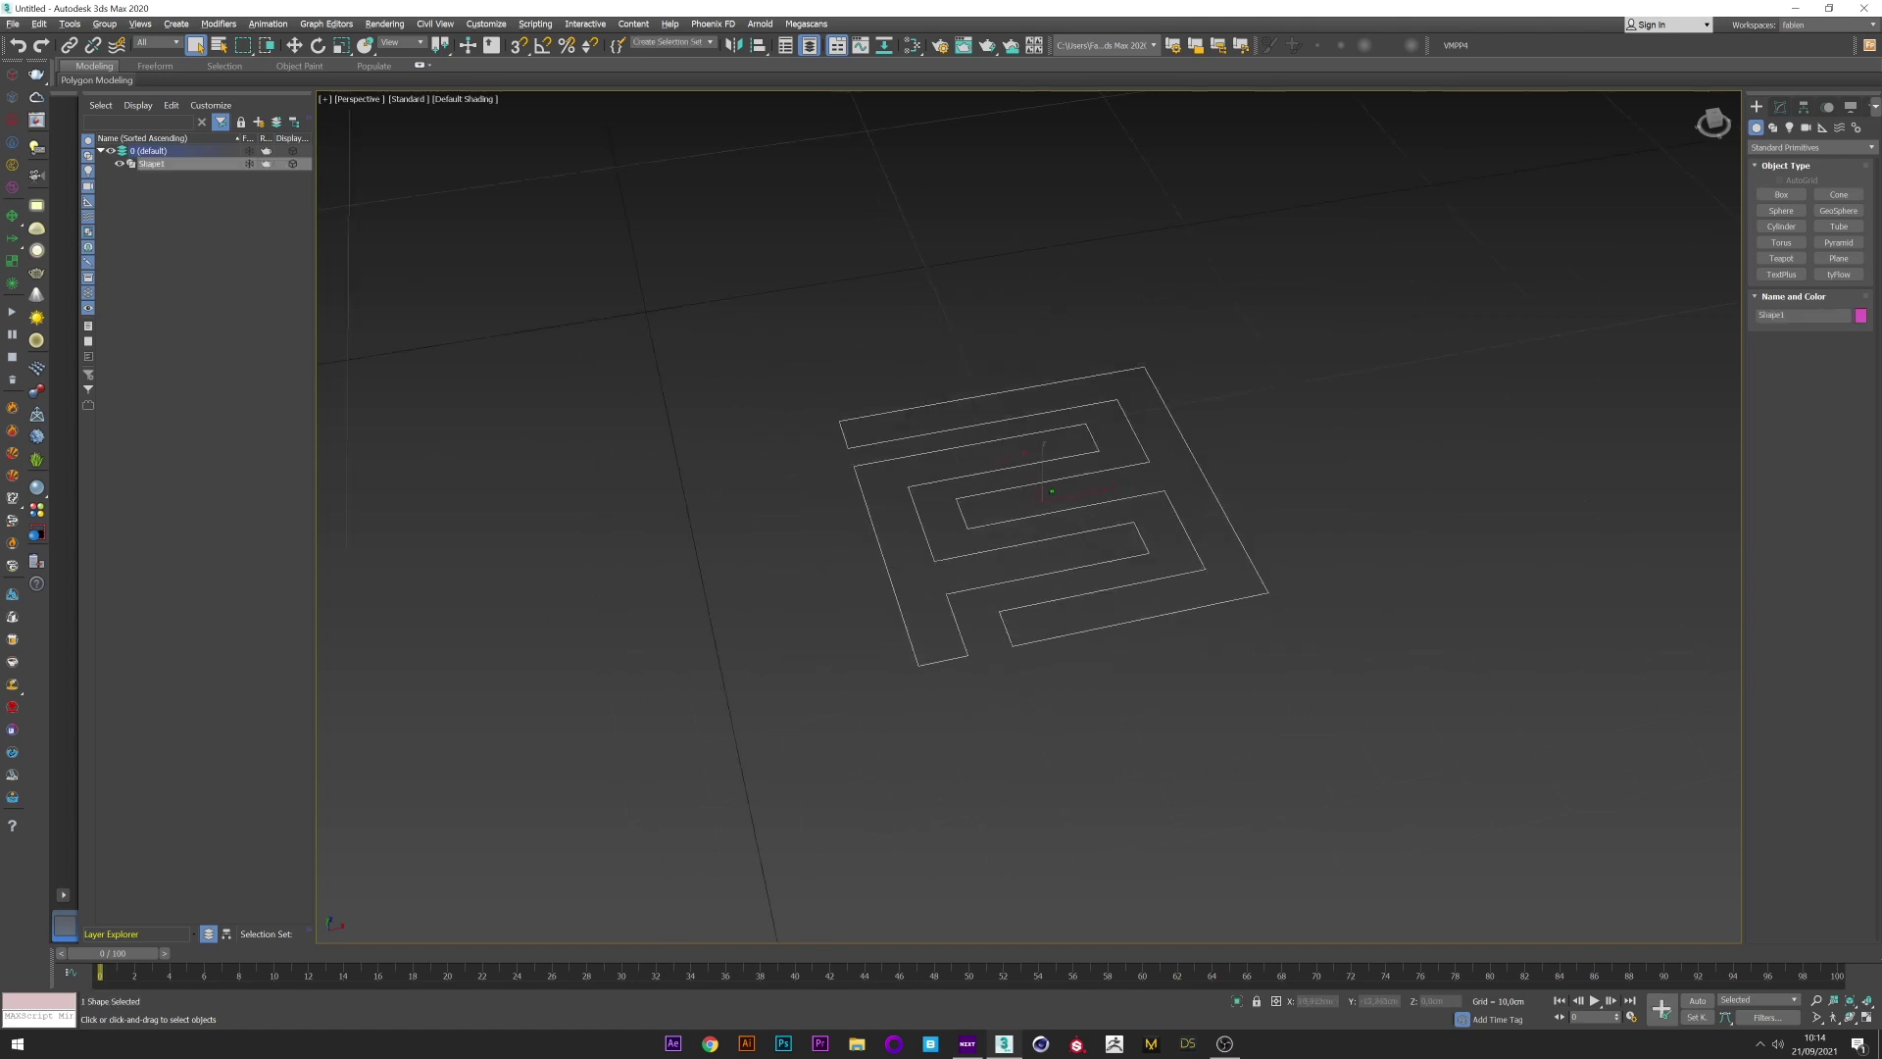
{"action": "middle_click_drag", "start_coordinate": [1058, 583], "coordinate": [1079, 639], "text": "alt"}
{"action": "scroll", "coordinate": [1077, 628], "scroll_direction": "down", "scroll_amount": 2}
{"action": "key", "text": "w"}
{"action": "left_click_drag", "start_coordinate": [1072, 496], "coordinate": [936, 251]}
{"action": "key", "text": "r"}
{"action": "scroll", "coordinate": [935, 251], "scroll_direction": "down", "scroll_amount": 2}
- Add a Bevel modifier to the logo shape and set its Level 1 height to 2 cm
{"action": "left_click", "coordinate": [1780, 106]}
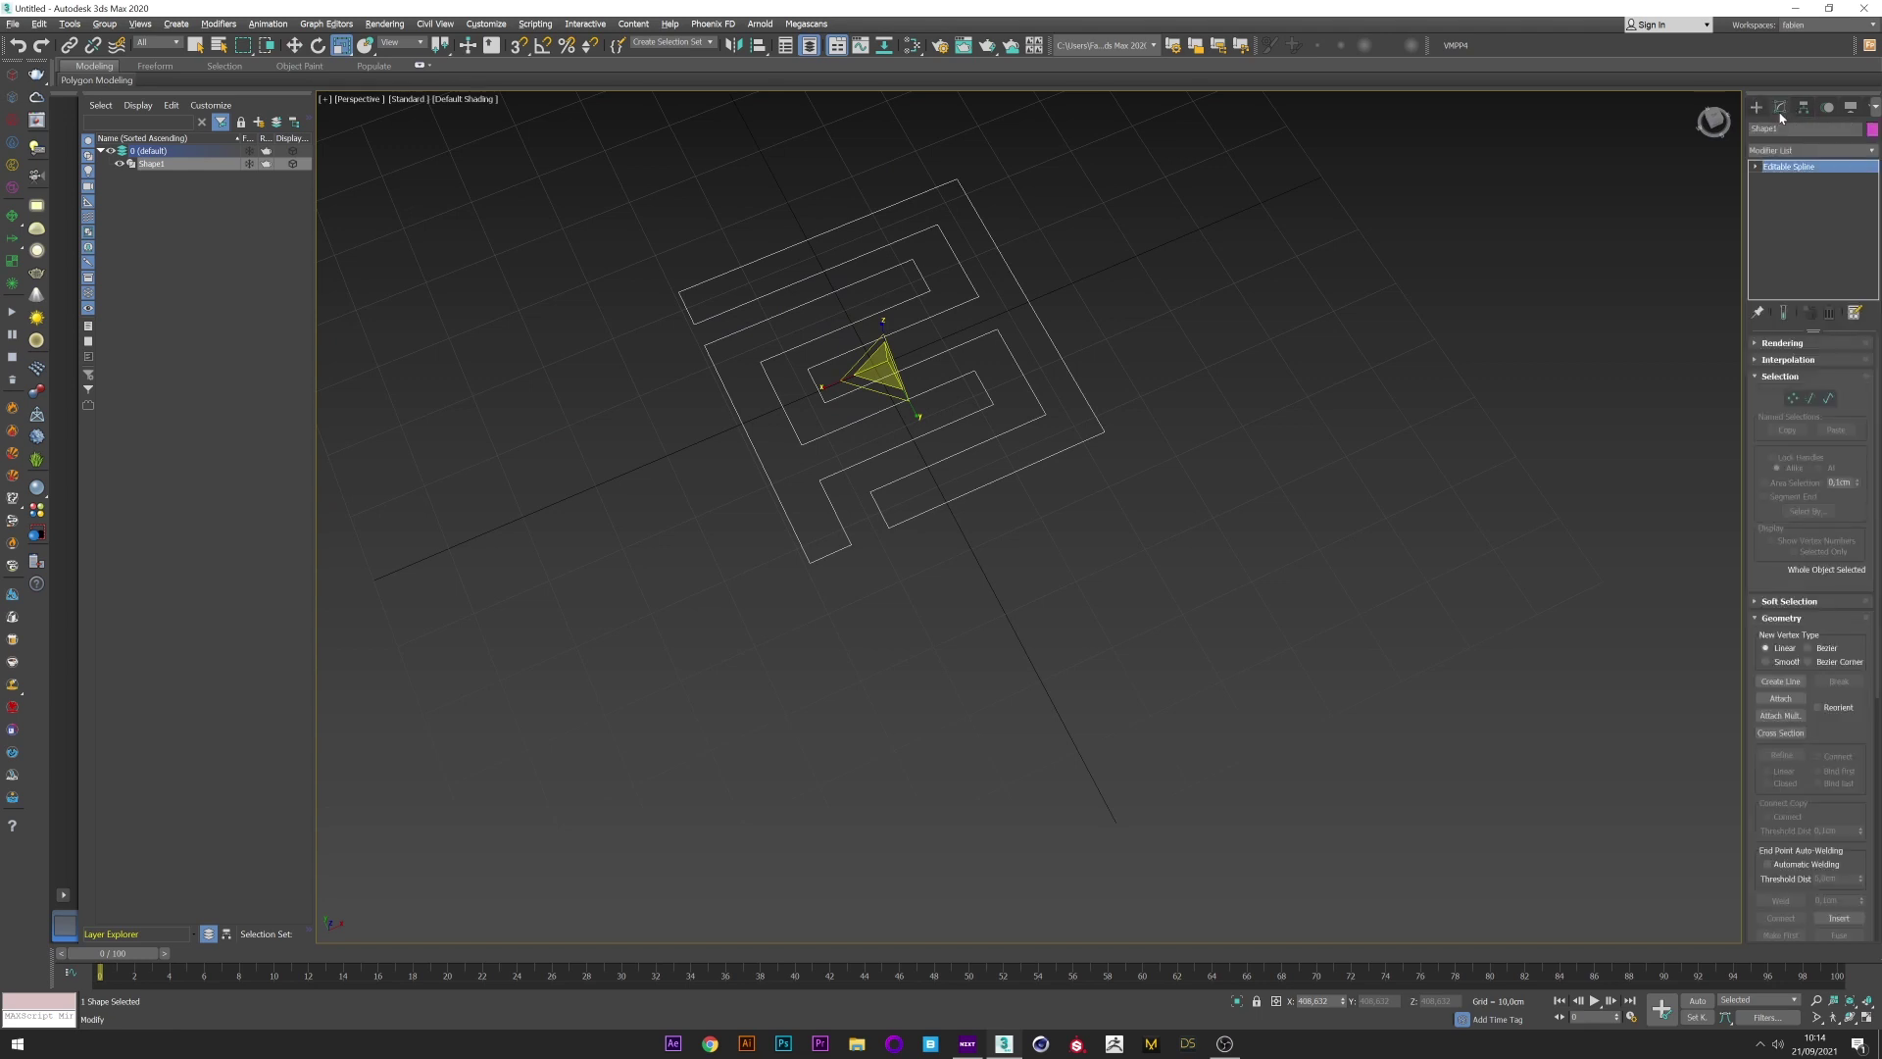
{"action": "left_click", "coordinate": [1773, 148]}
{"action": "type", "text": "b"}
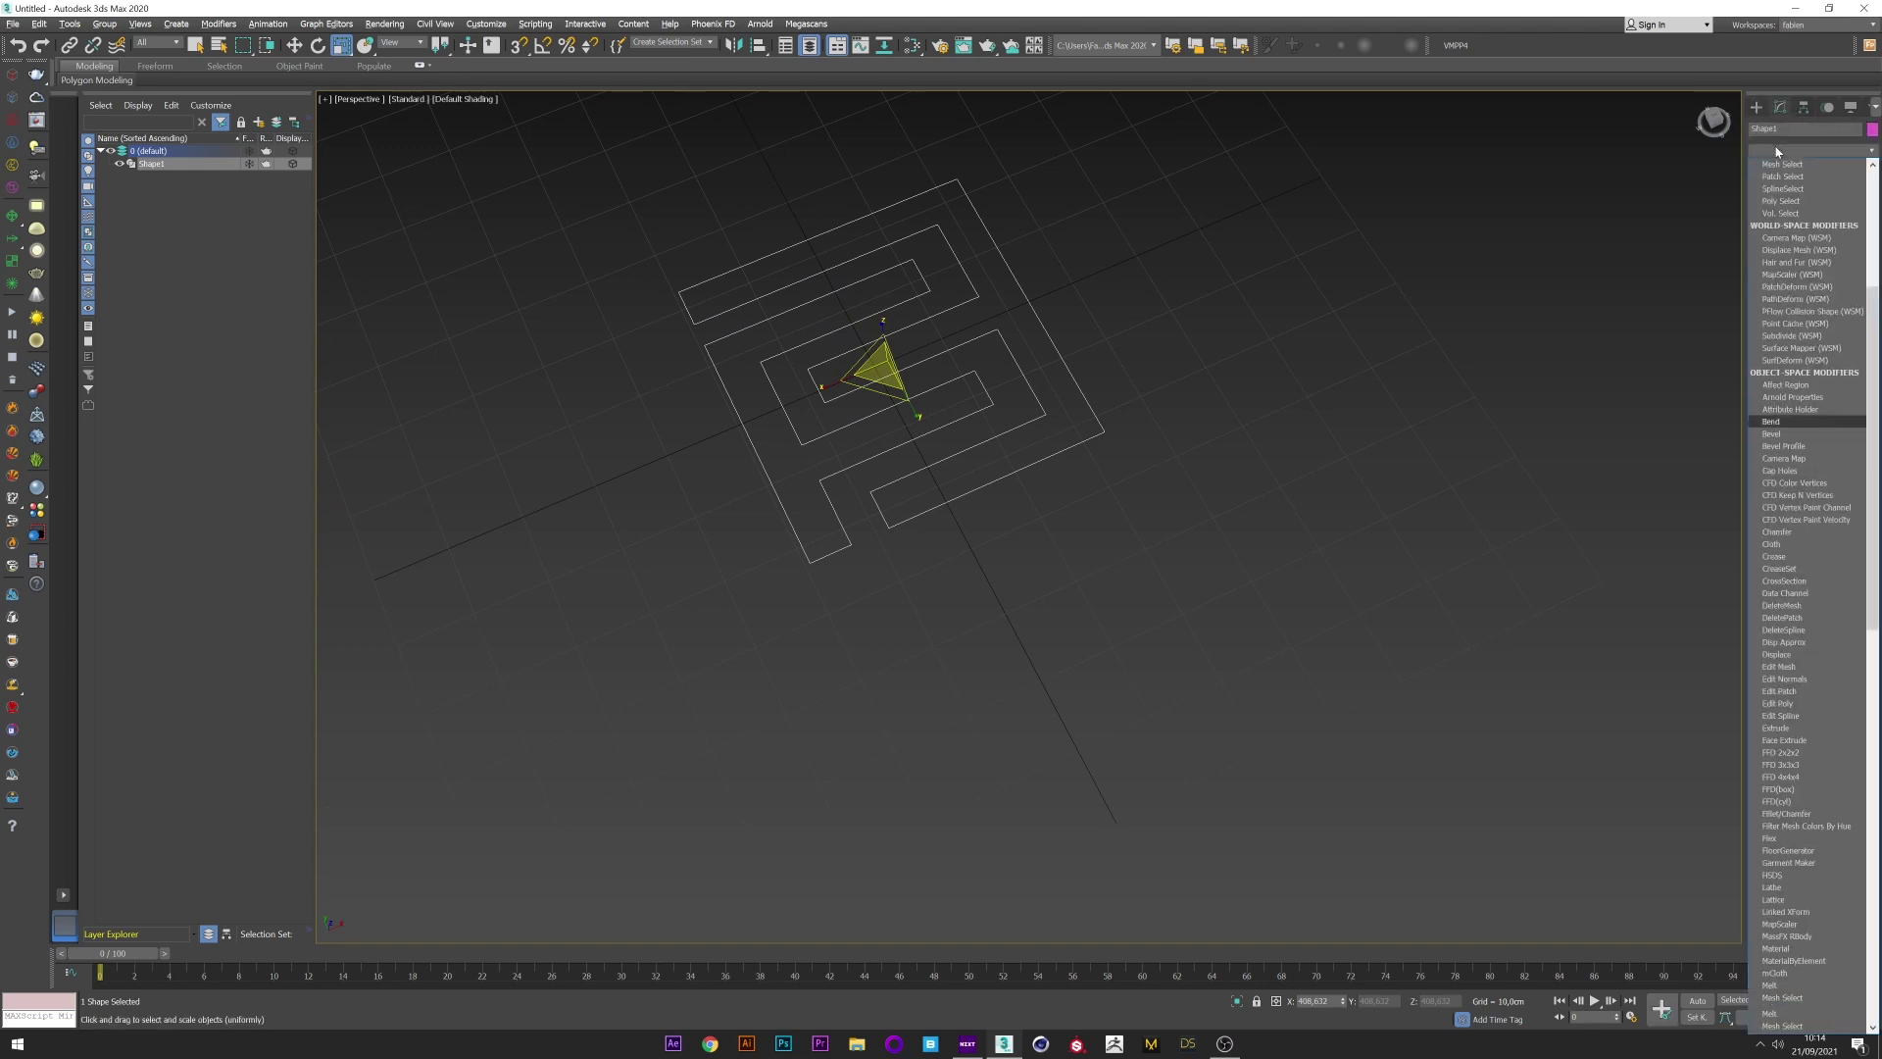
{"action": "left_click", "coordinate": [1782, 175]}
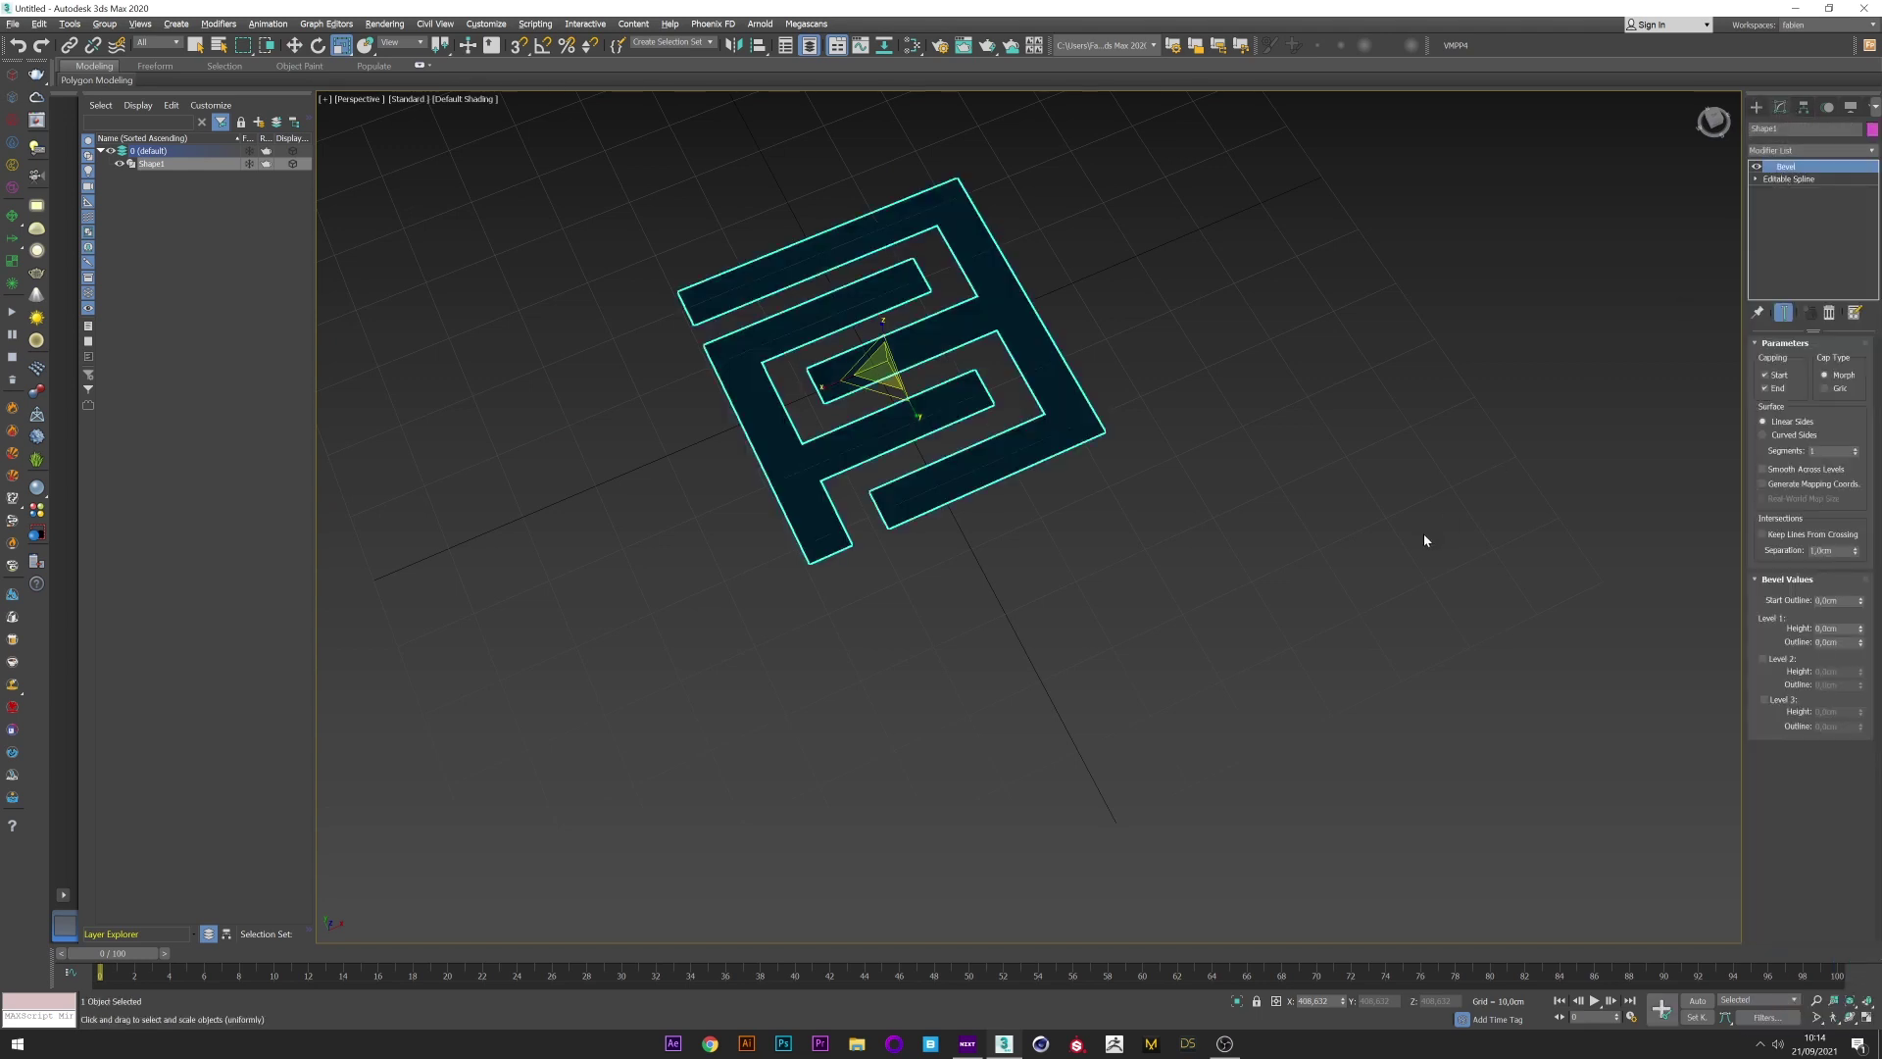
{"action": "double_click", "coordinate": [1827, 628]}
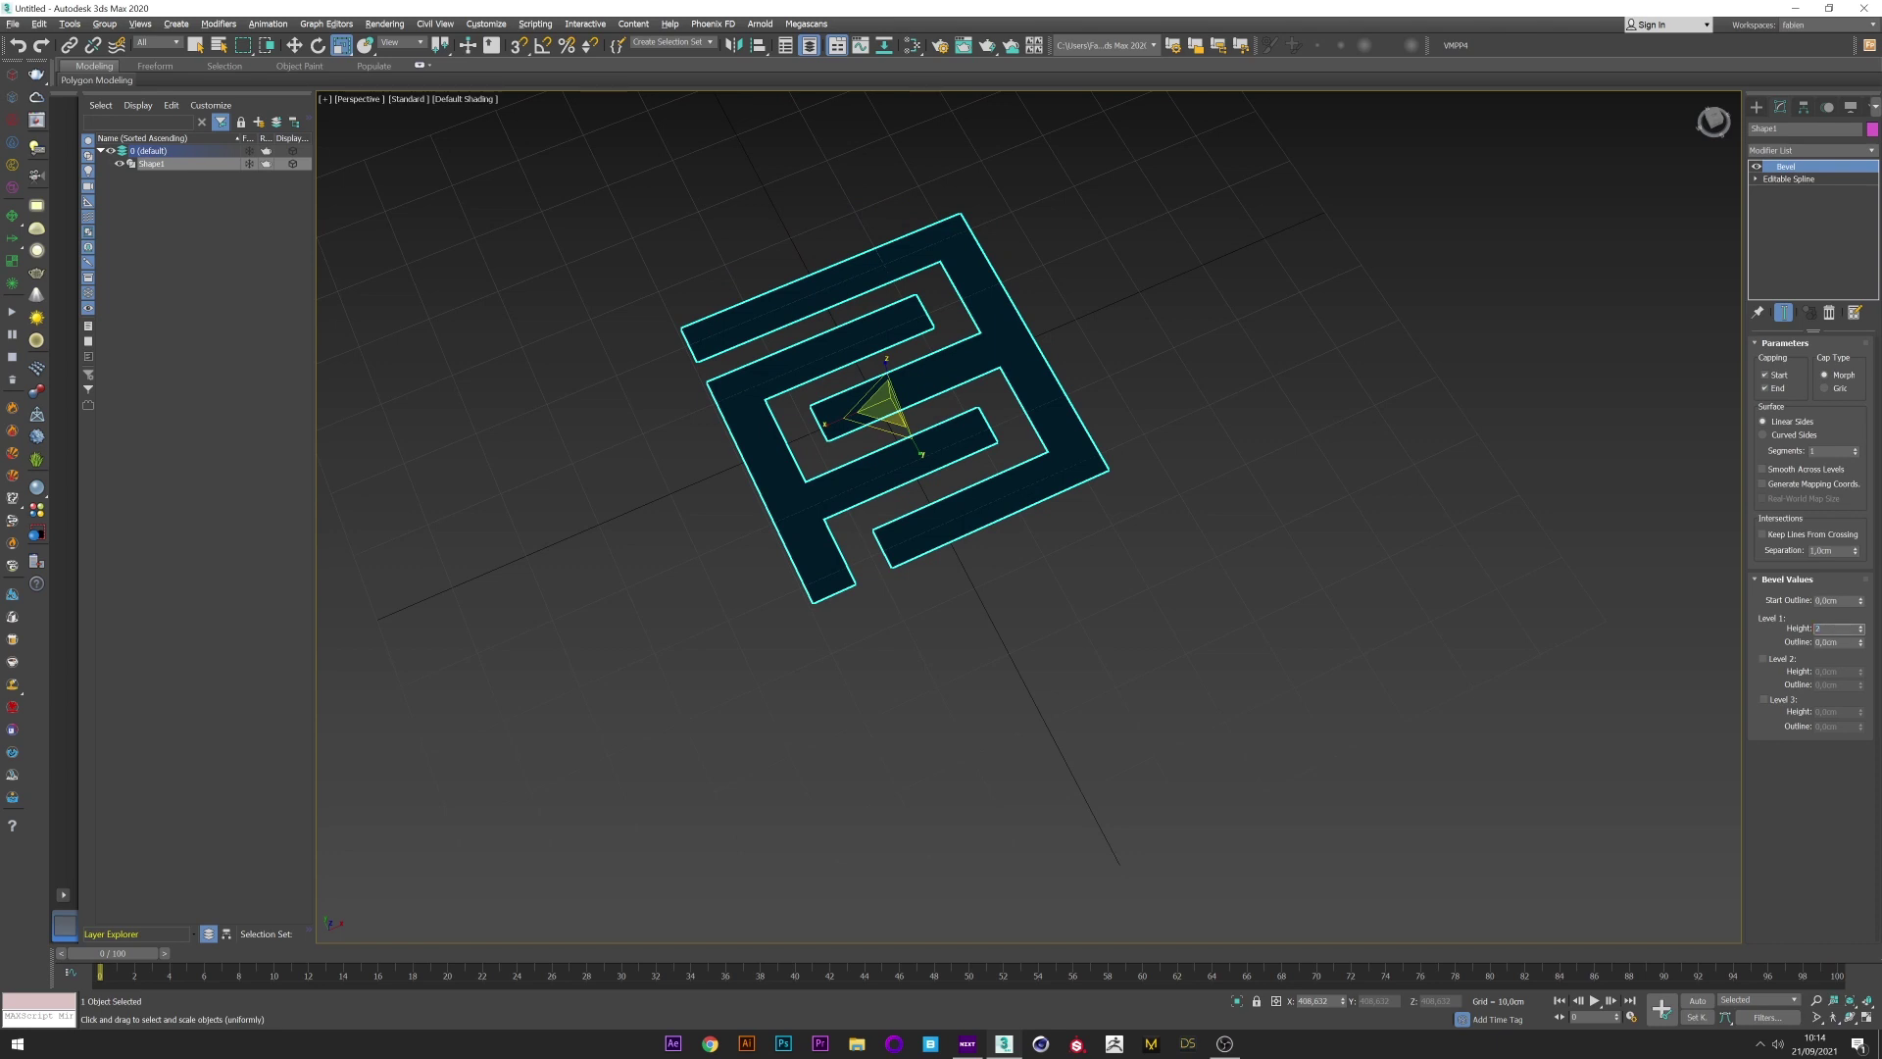
{"action": "type", "text": "2"}
{"action": "key", "text": "Return"}
{"action": "mouse_move", "coordinate": [1000, 465]}
{"action": "middle_mouse_down", "text": "alt"}
{"action": "mouse_move", "coordinate": [1000, 429]}
{"action": "mouse_move", "coordinate": [972, 478]}
{"action": "middle_mouse_up", "text": "alt"}
{"action": "right_click", "coordinate": [874, 388]}
{"action": "left_click", "coordinate": [885, 419]}
{"action": "middle_click_drag", "start_coordinate": [885, 424], "coordinate": [897, 461]}
- Create a tyFlow object beside the logo and open its editor, sized so the logo stays in view
{"action": "left_click", "coordinate": [1756, 106]}
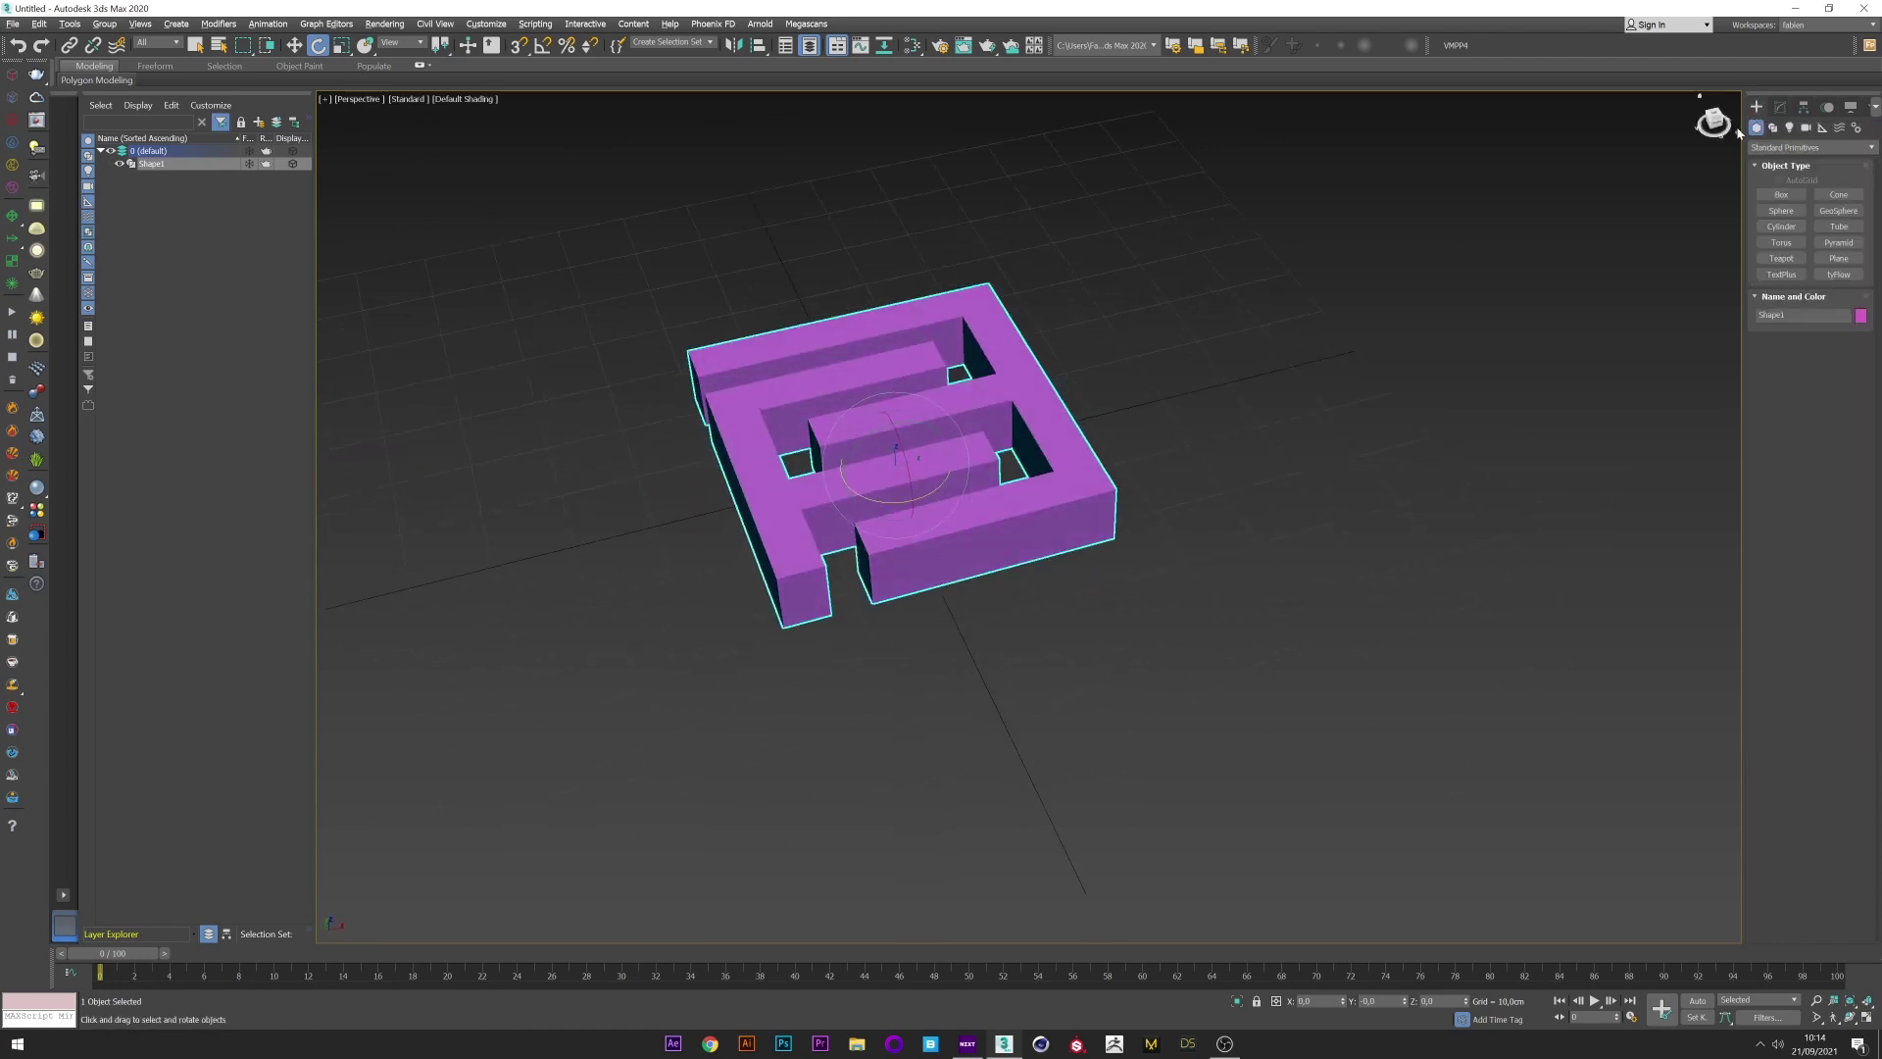
{"action": "left_click", "coordinate": [1839, 274]}
{"action": "left_click", "coordinate": [1454, 536]}
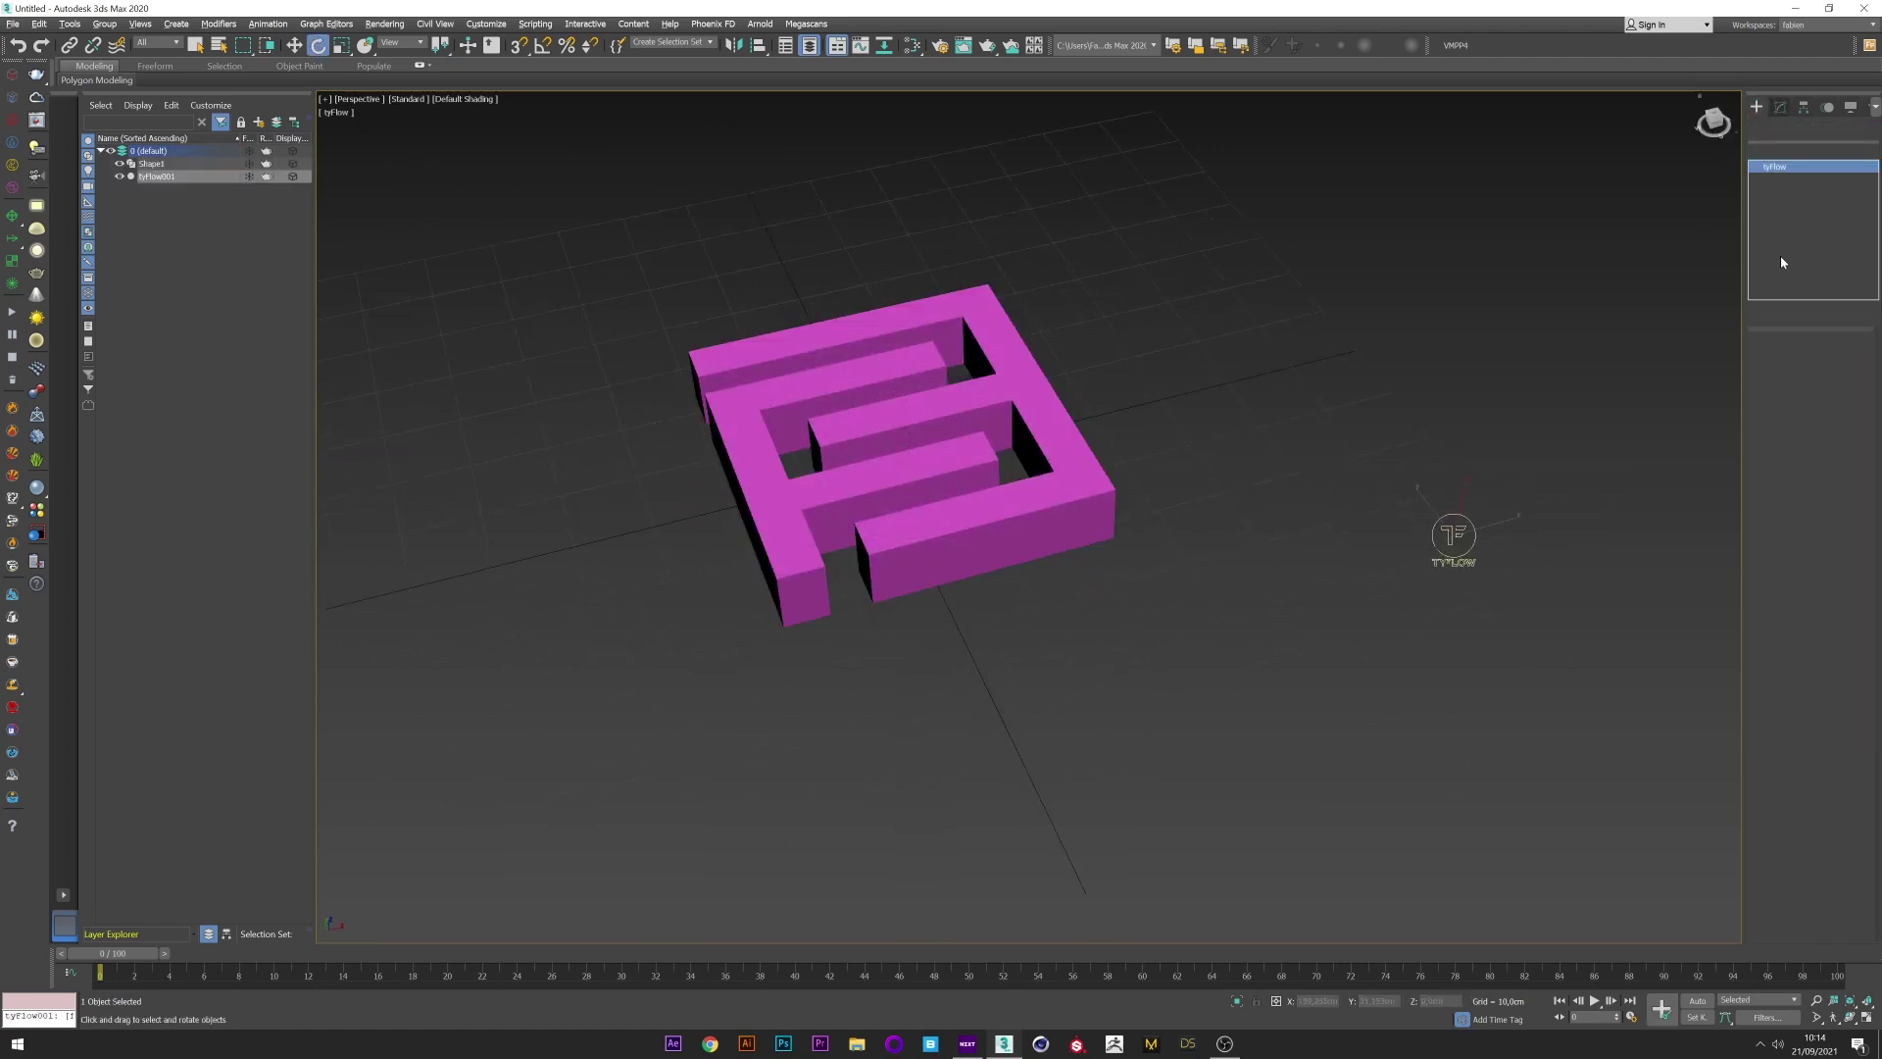
{"action": "left_click", "coordinate": [1790, 372]}
{"action": "left_click_drag", "start_coordinate": [1189, 244], "coordinate": [938, 227]}
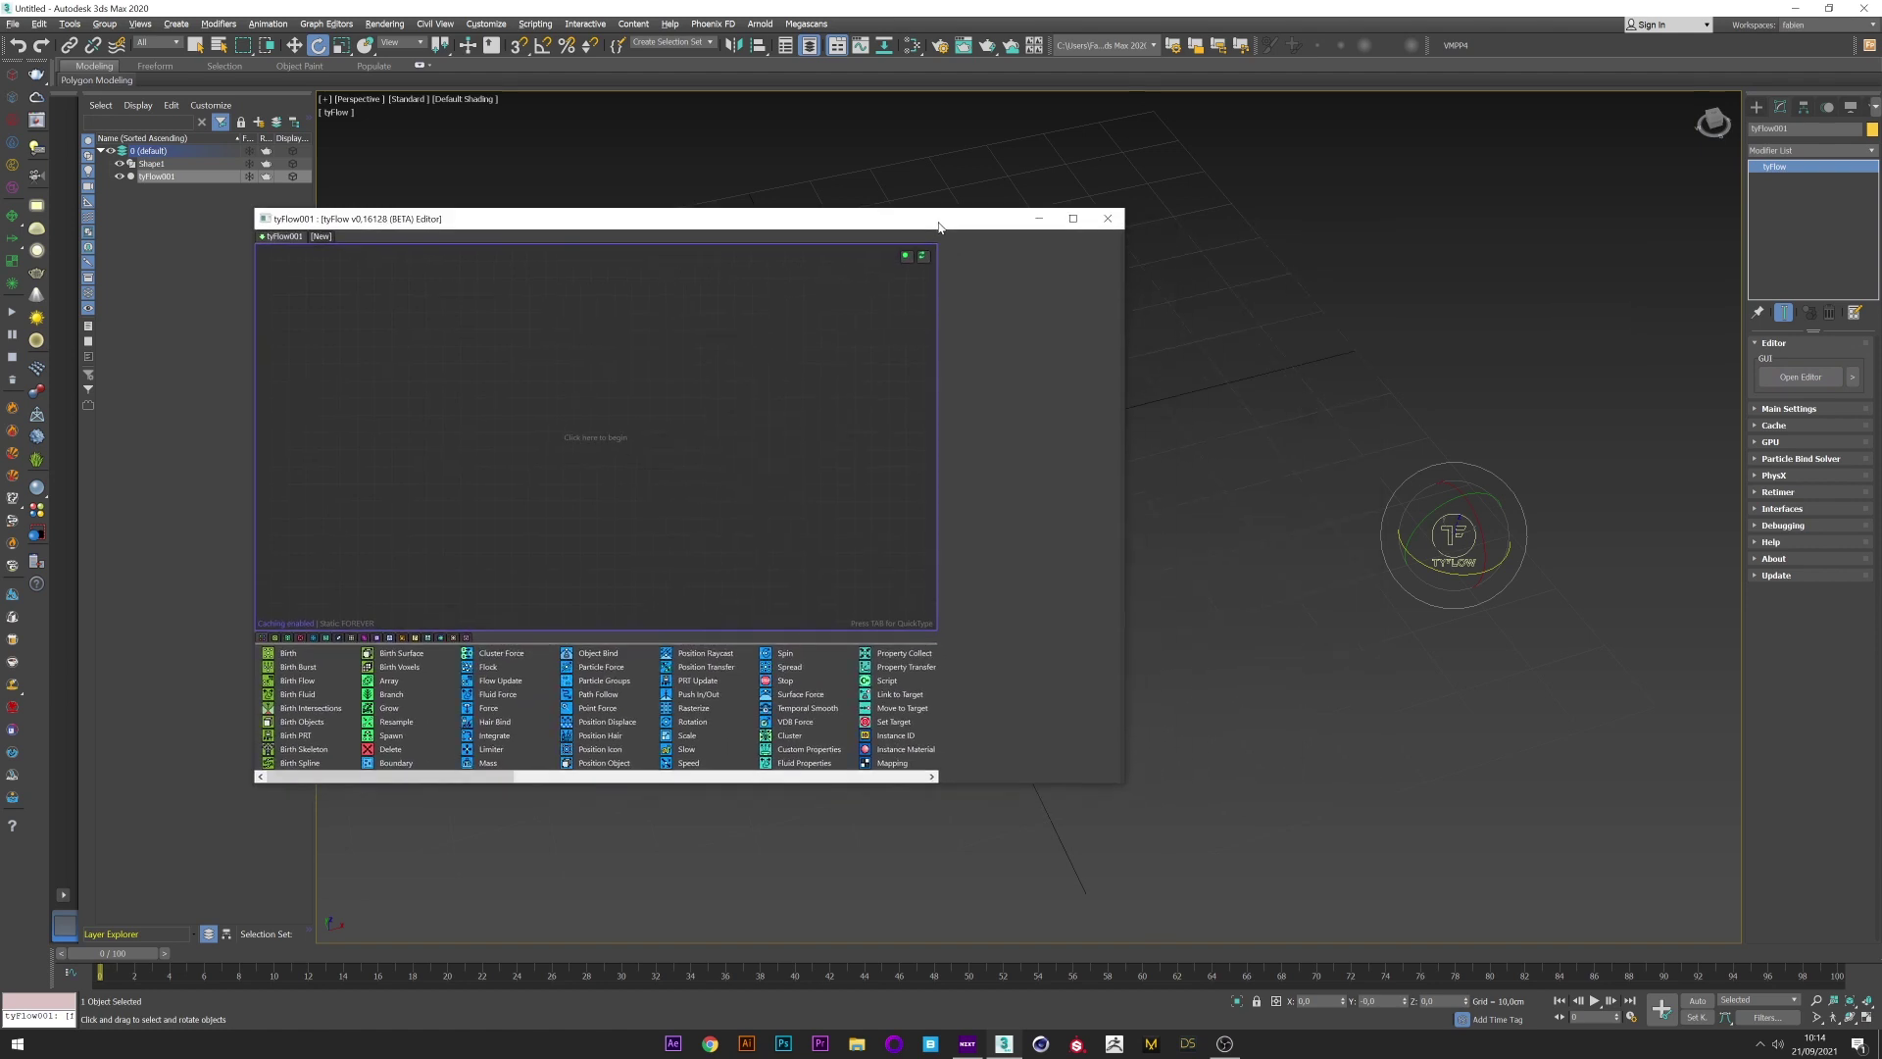
{"action": "middle_click_drag", "start_coordinate": [1301, 397], "coordinate": [1609, 384]}
{"action": "left_click_drag", "start_coordinate": [1124, 367], "coordinate": [871, 376]}
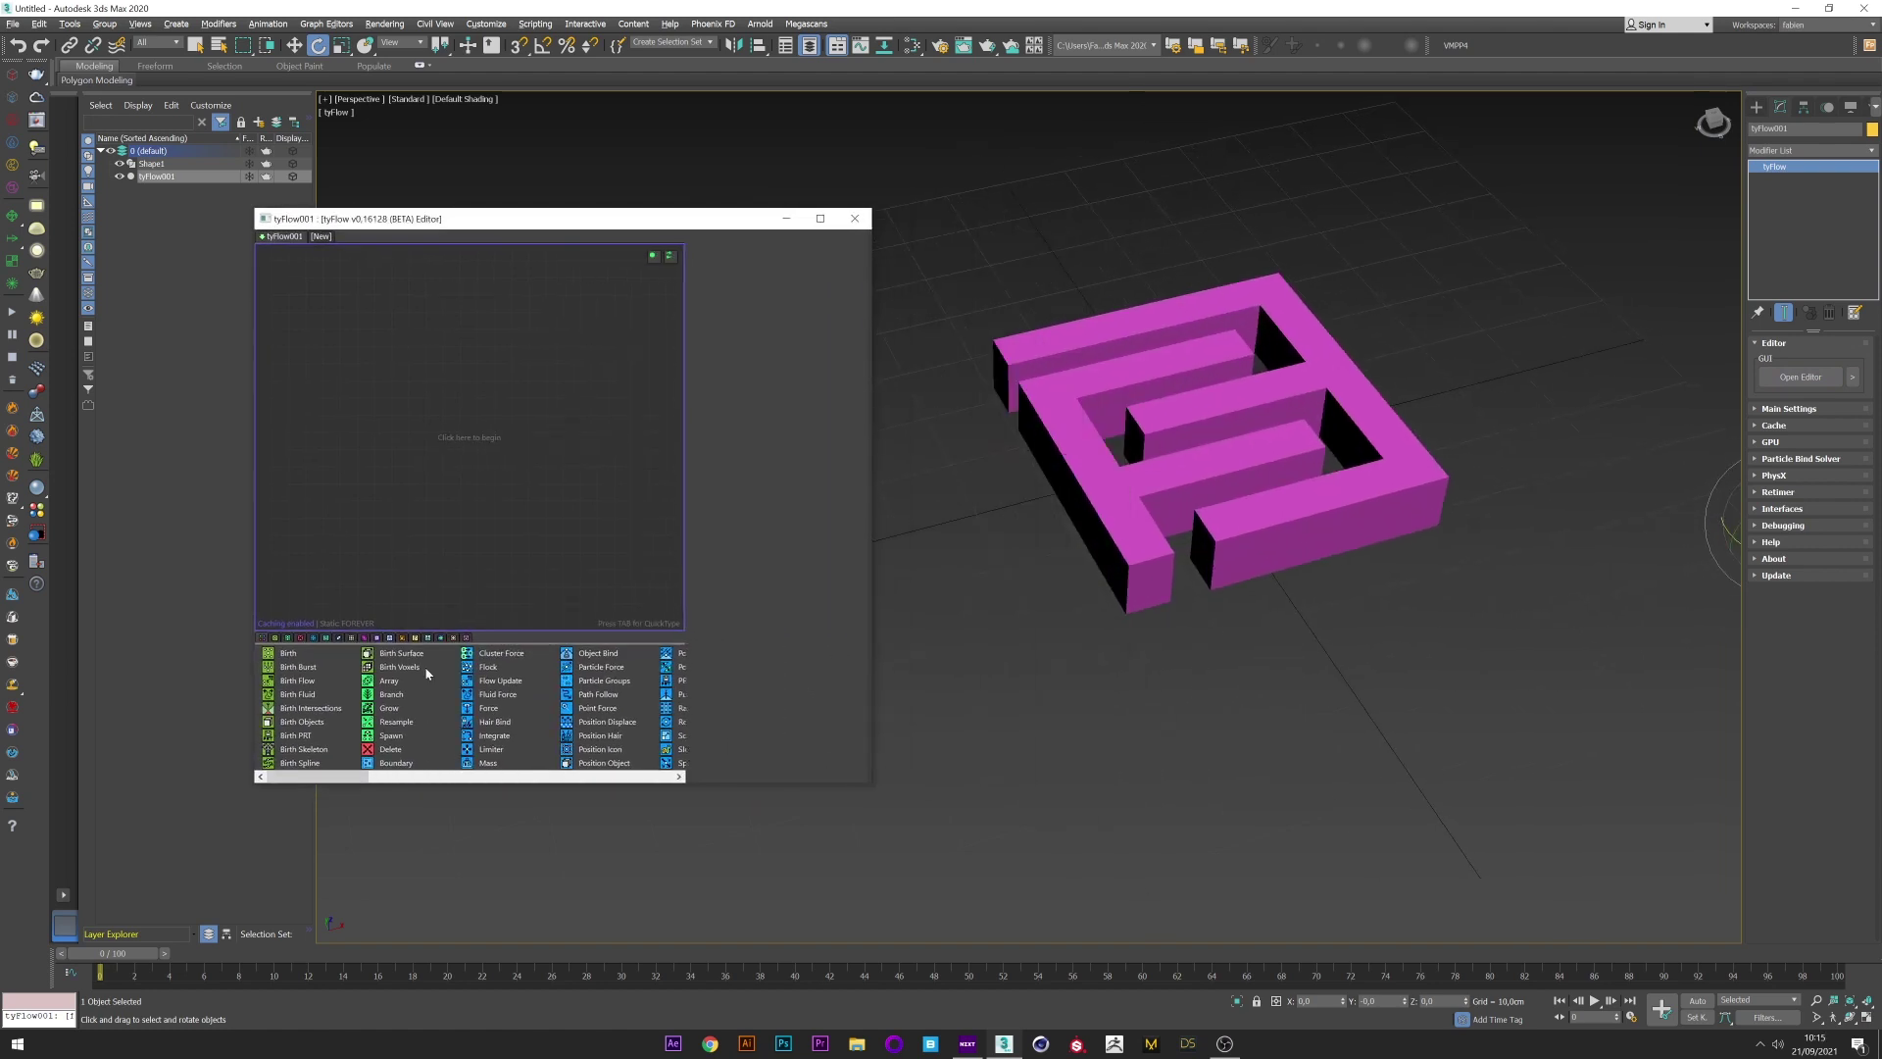
- Create an event with a Birth Objects operator, use the logo shape as its object, and hide the original shape
{"action": "left_click_drag", "start_coordinate": [295, 727], "coordinate": [373, 285]}
{"action": "left_click", "coordinate": [747, 435]}
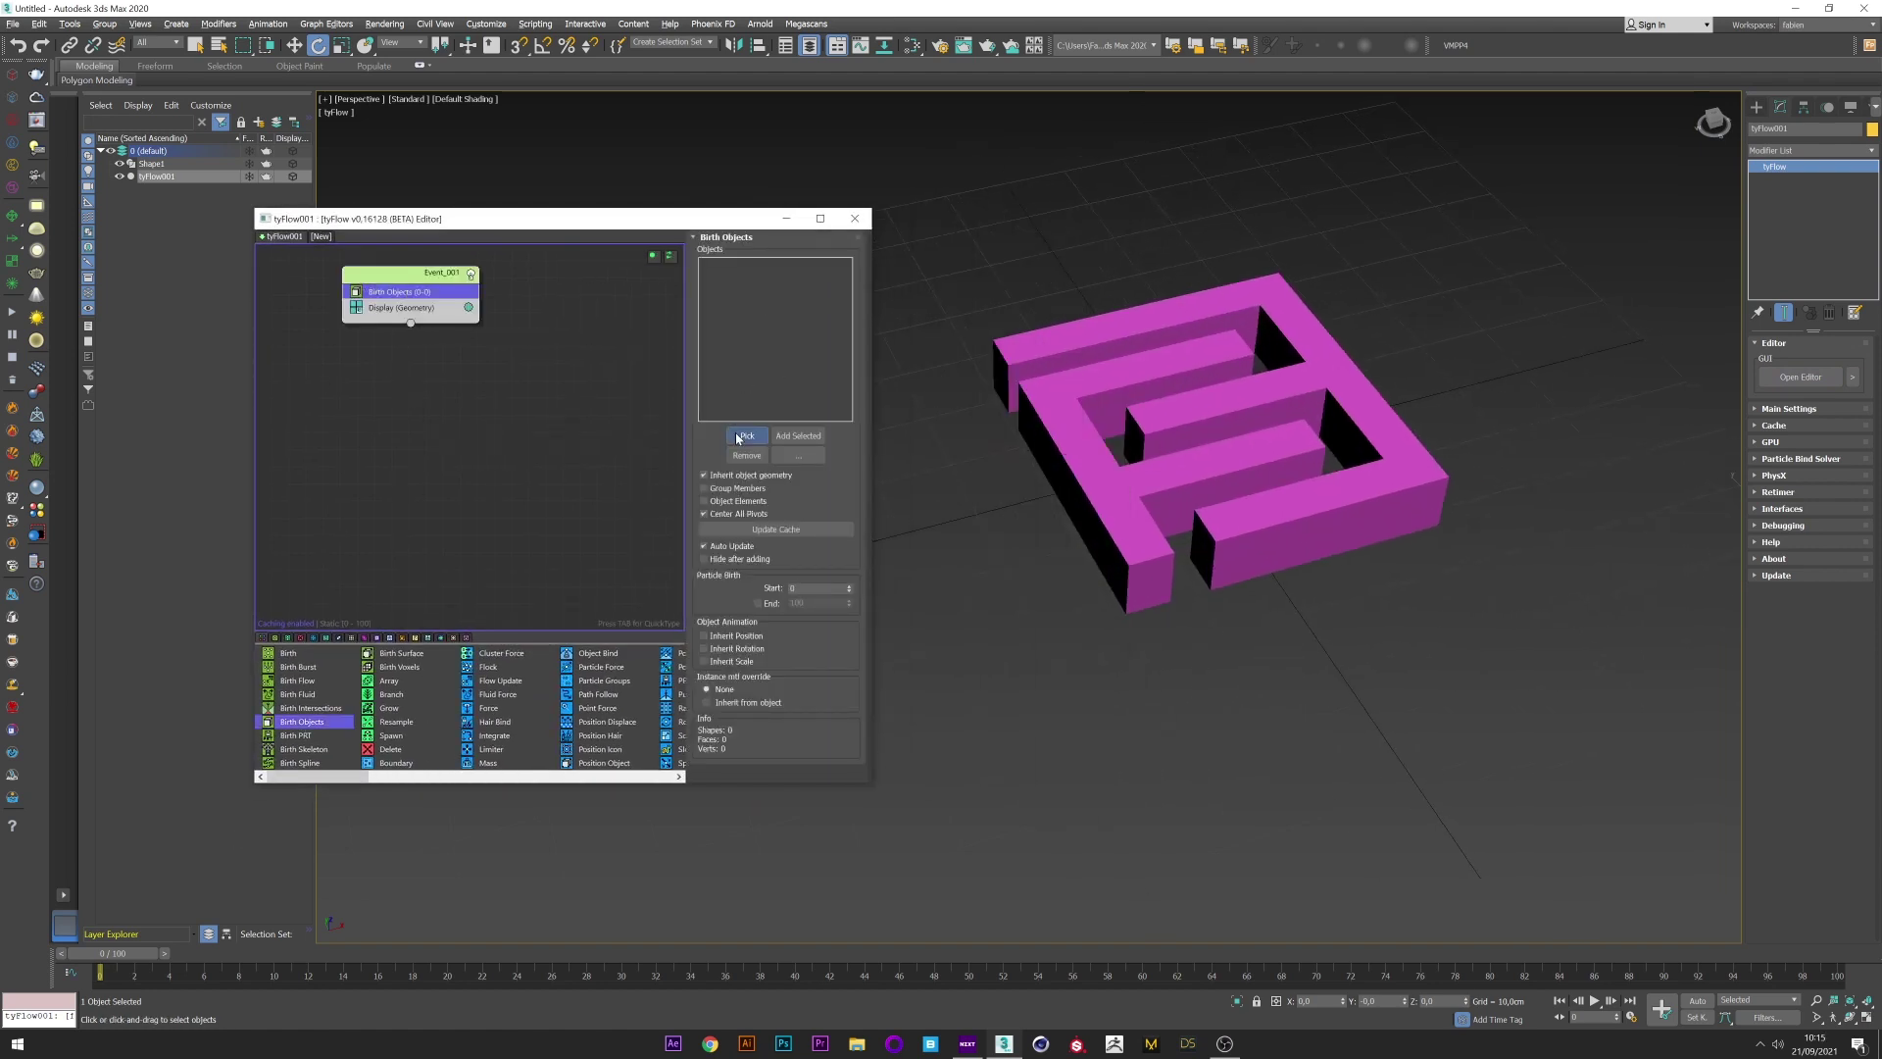
{"action": "left_click", "coordinate": [1066, 325]}
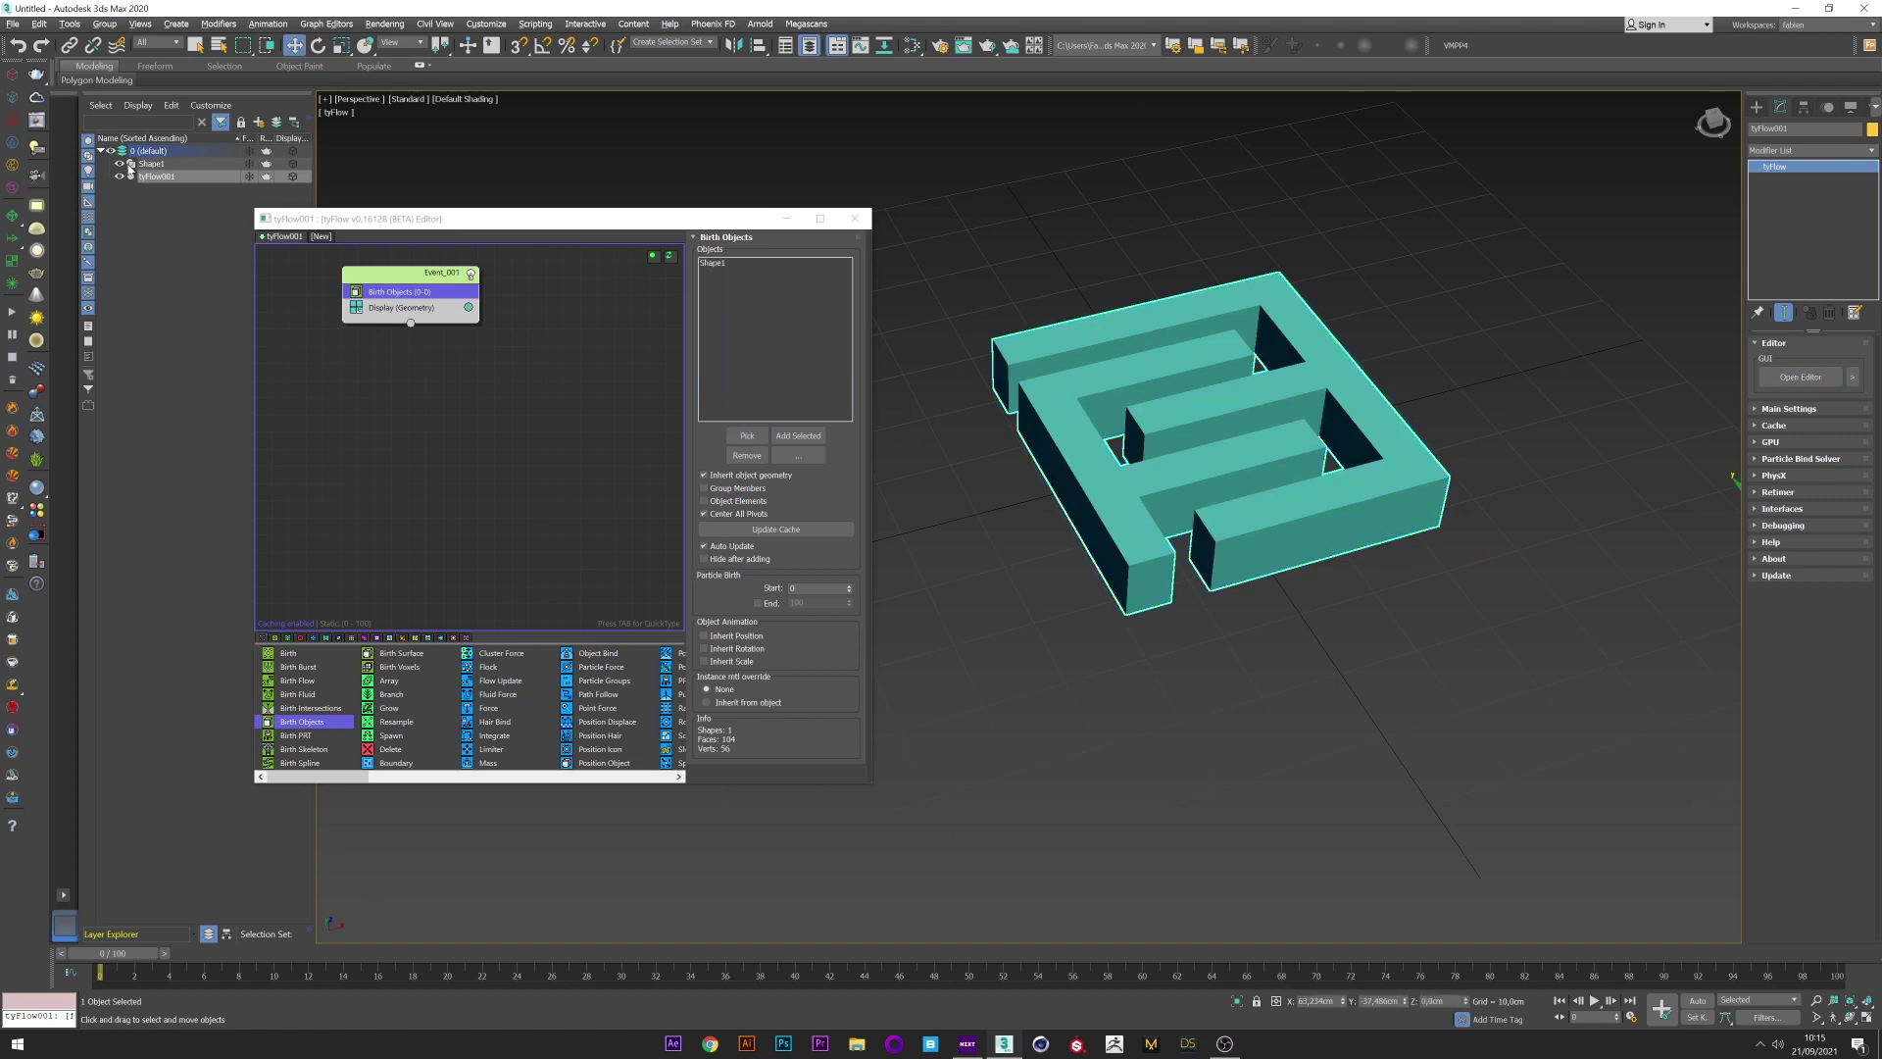
{"action": "left_click", "coordinate": [119, 165]}
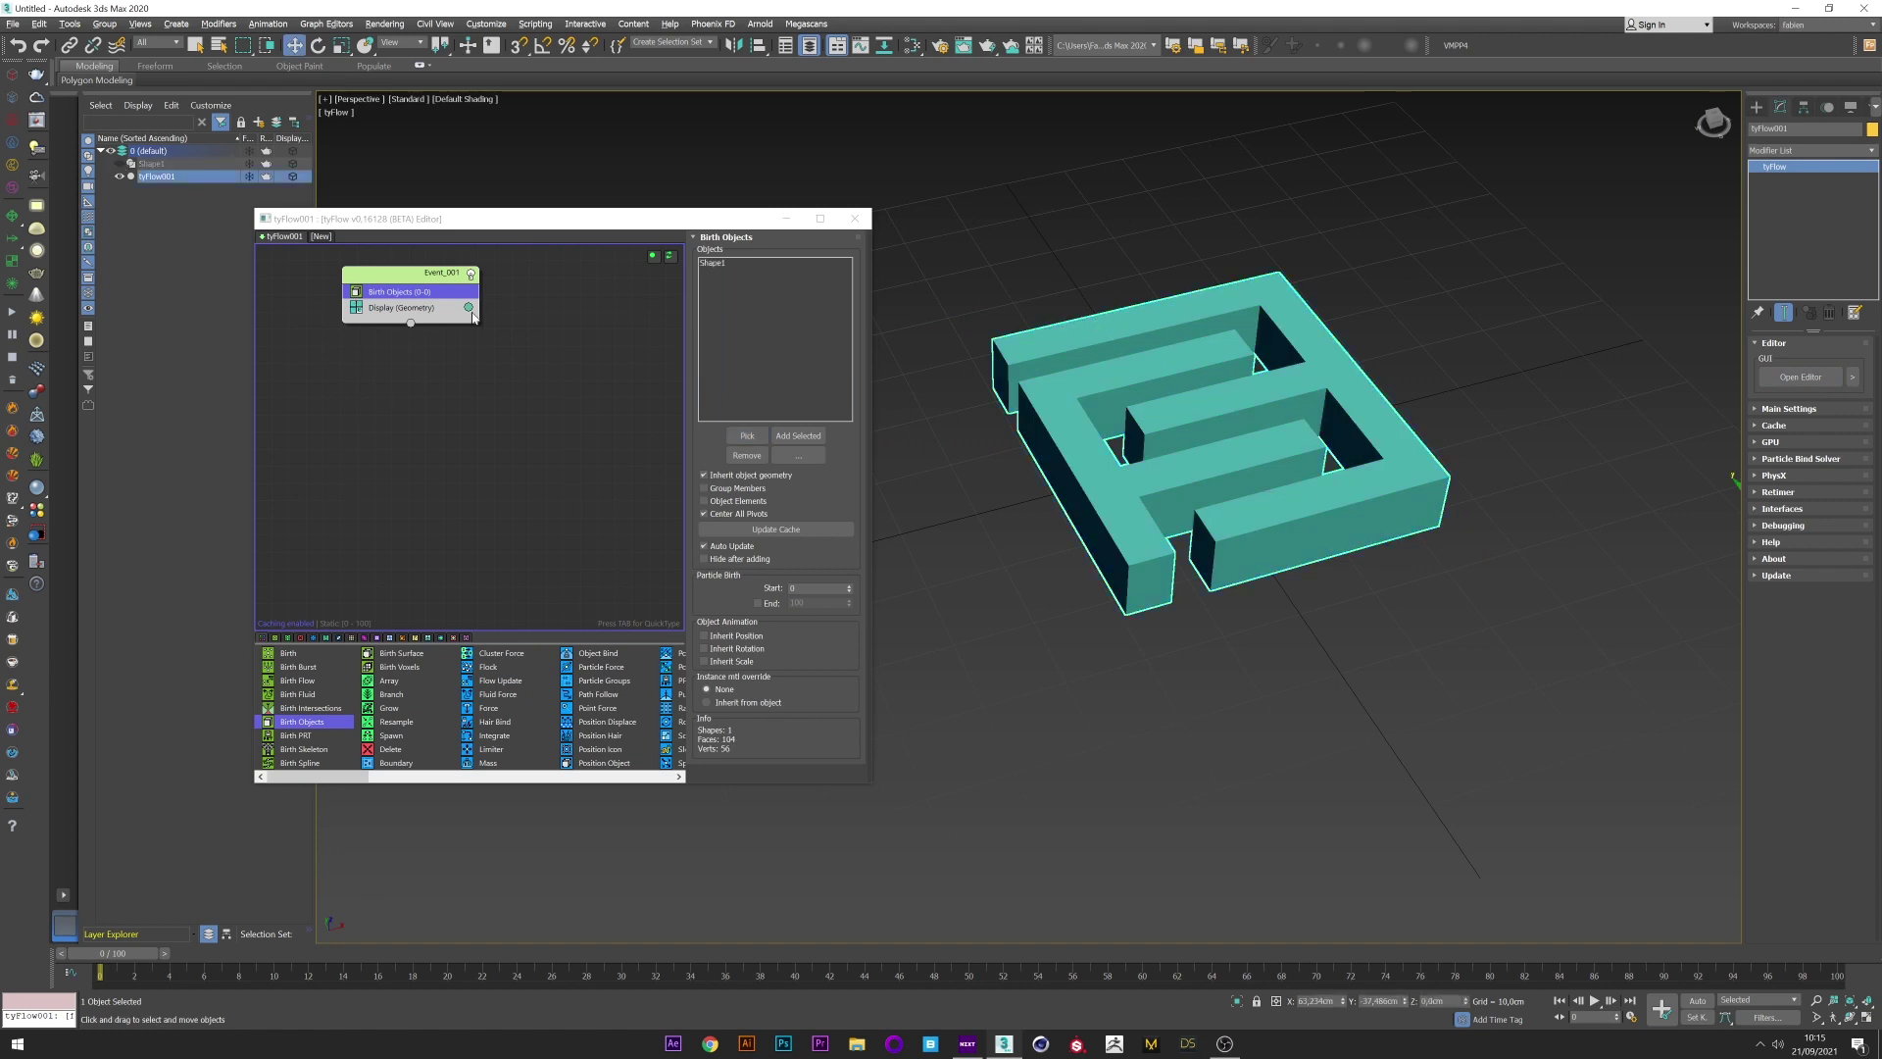
- Add a Cloth Bind operator below Birth Objects in the event
{"action": "left_click", "coordinate": [424, 294]}
{"action": "key", "text": "Tab"}
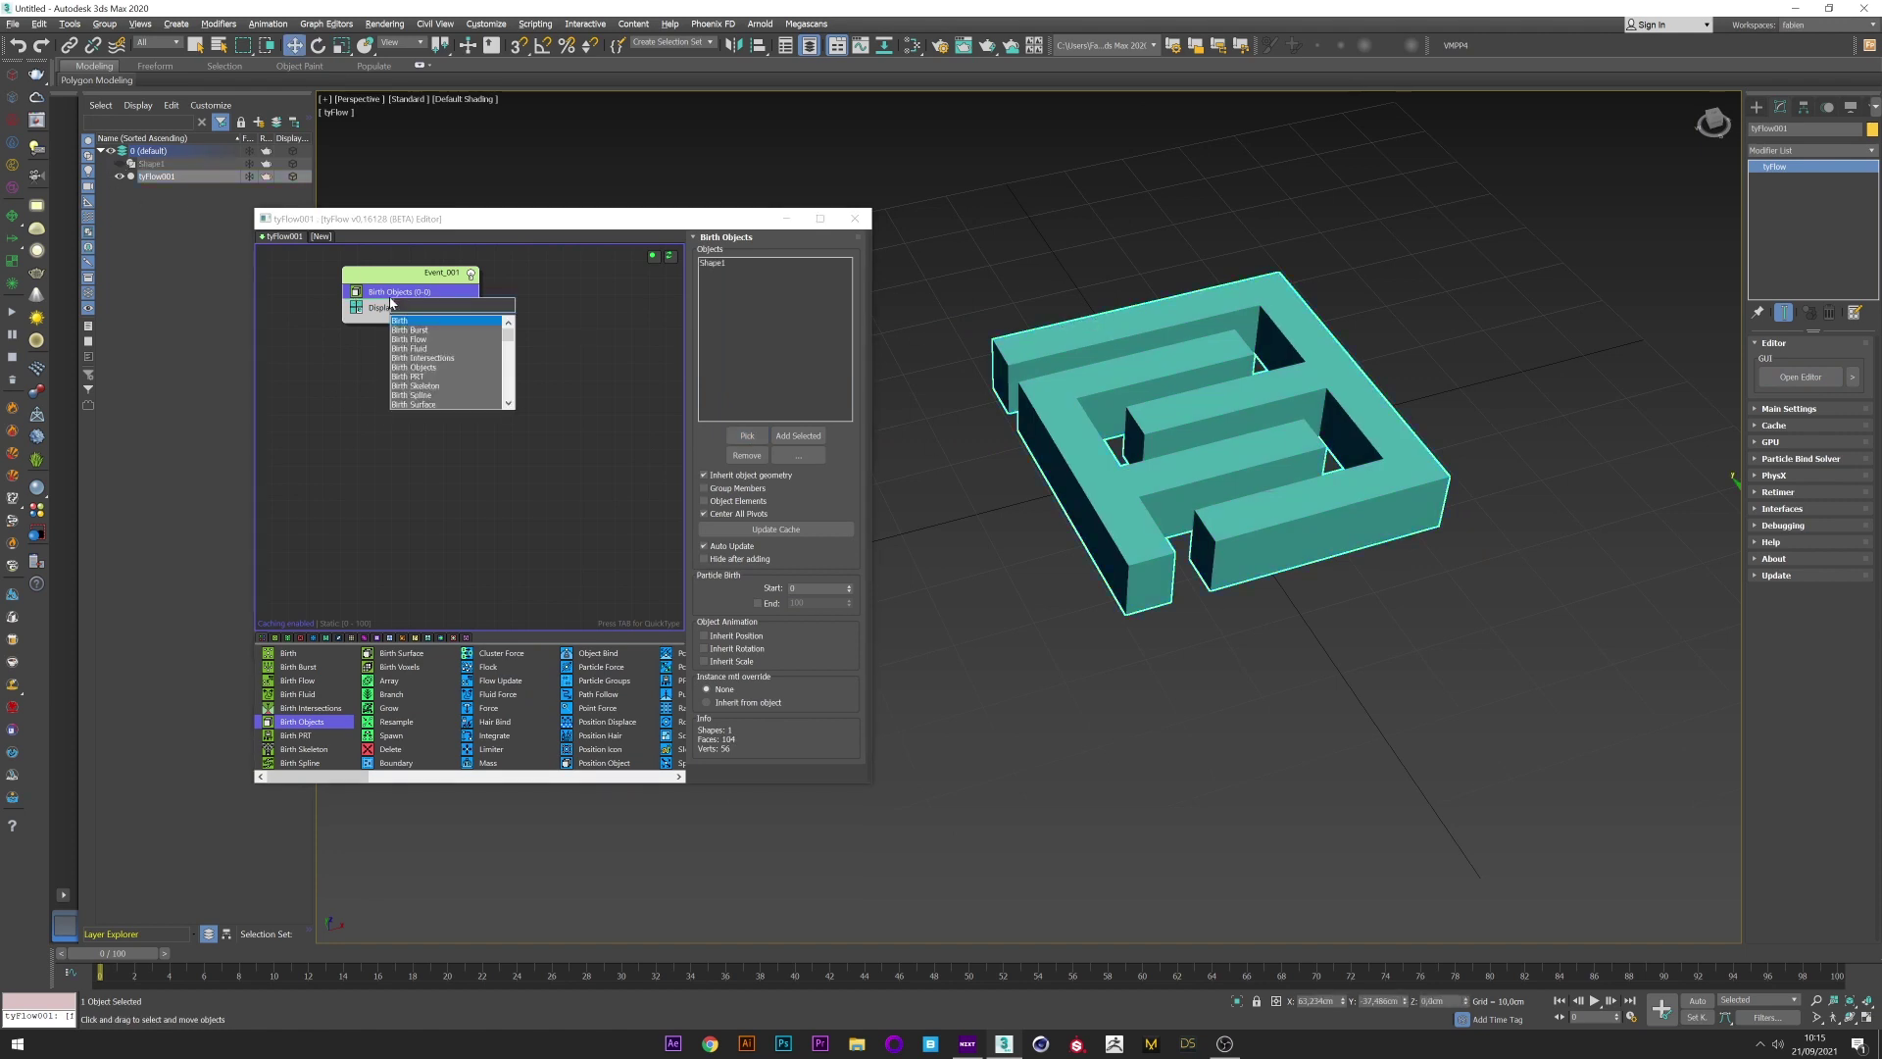
{"action": "type", "text": "clo"}
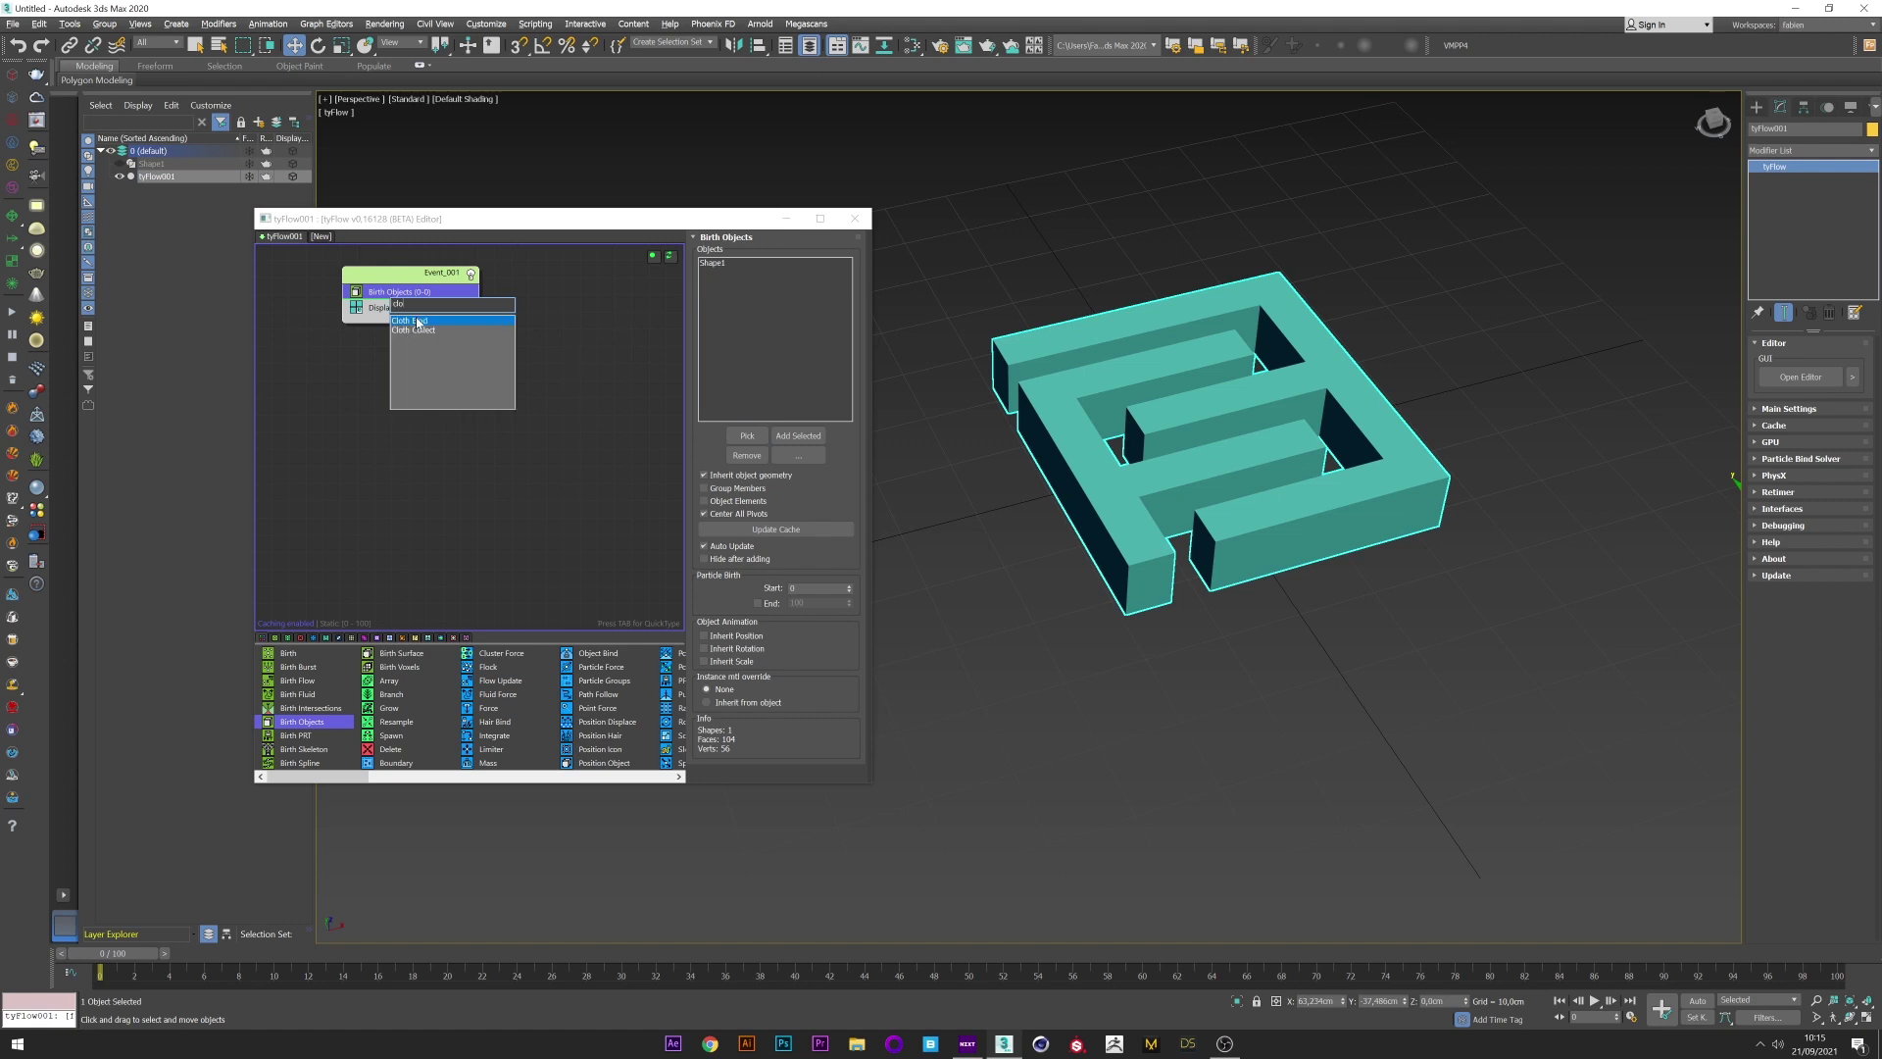
{"action": "left_click", "coordinate": [417, 323]}
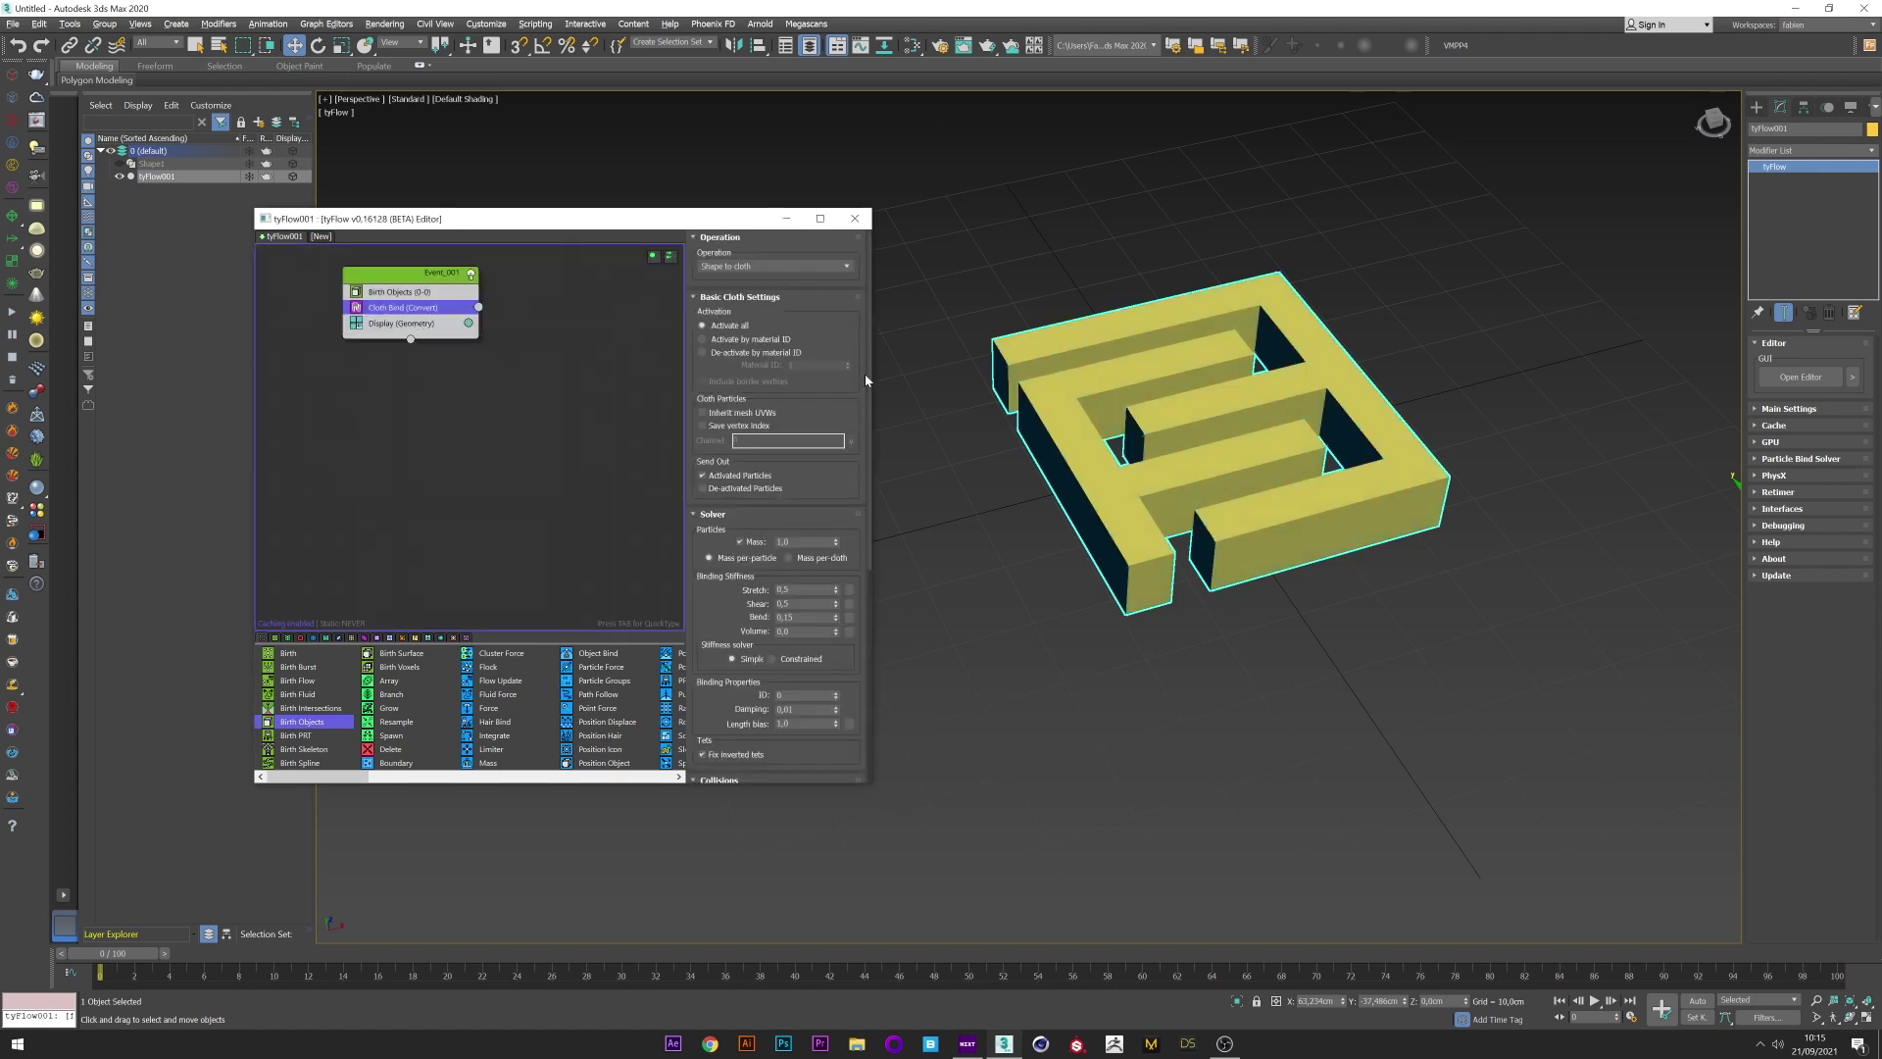
- Enable the CUDA collision solver on the Cloth Bind operator, with self-collisions and self thickness turned on
{"action": "left_click_drag", "start_coordinate": [869, 521], "coordinate": [860, 706]}
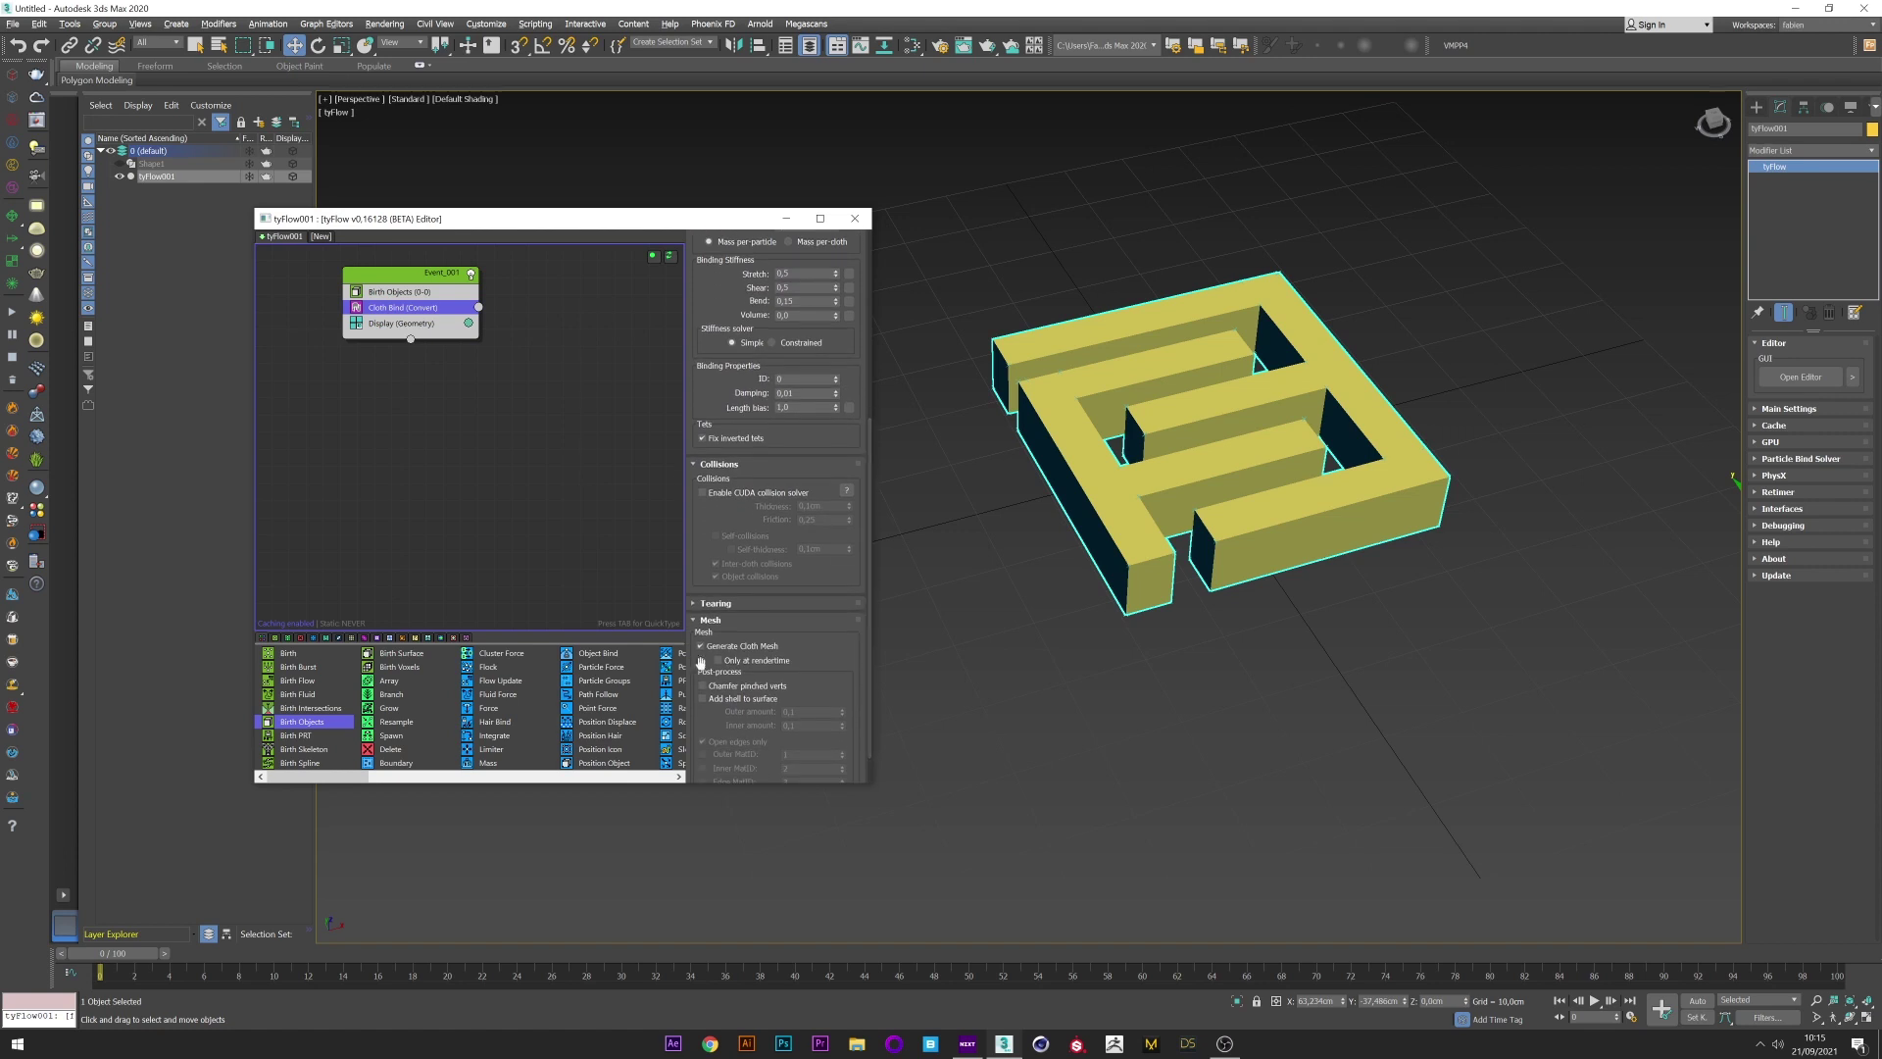
{"action": "left_click", "coordinate": [703, 492]}
{"action": "left_click", "coordinate": [741, 536]}
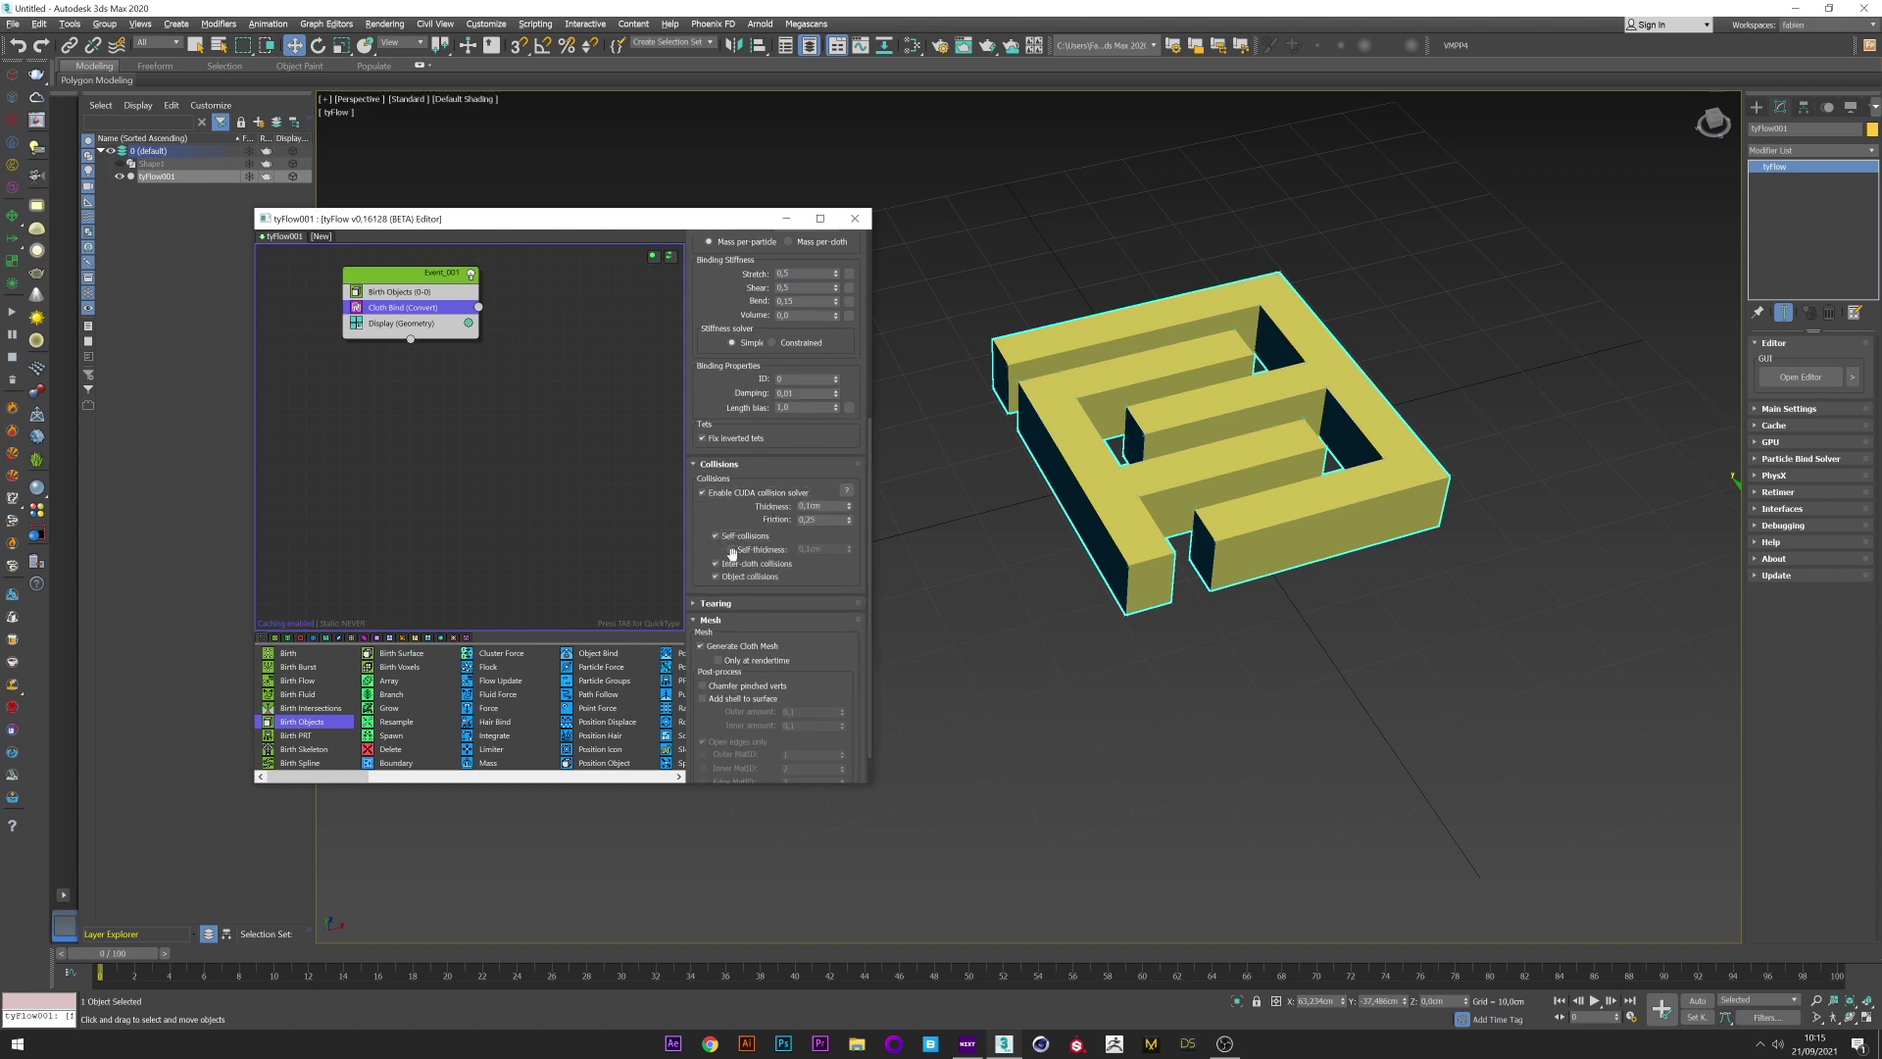
{"action": "left_click", "coordinate": [732, 550]}
- Add a Force operator below Cloth Bind and set its first noise layer to turbulence with a strength of 1 cm
{"action": "key", "text": "Tab"}
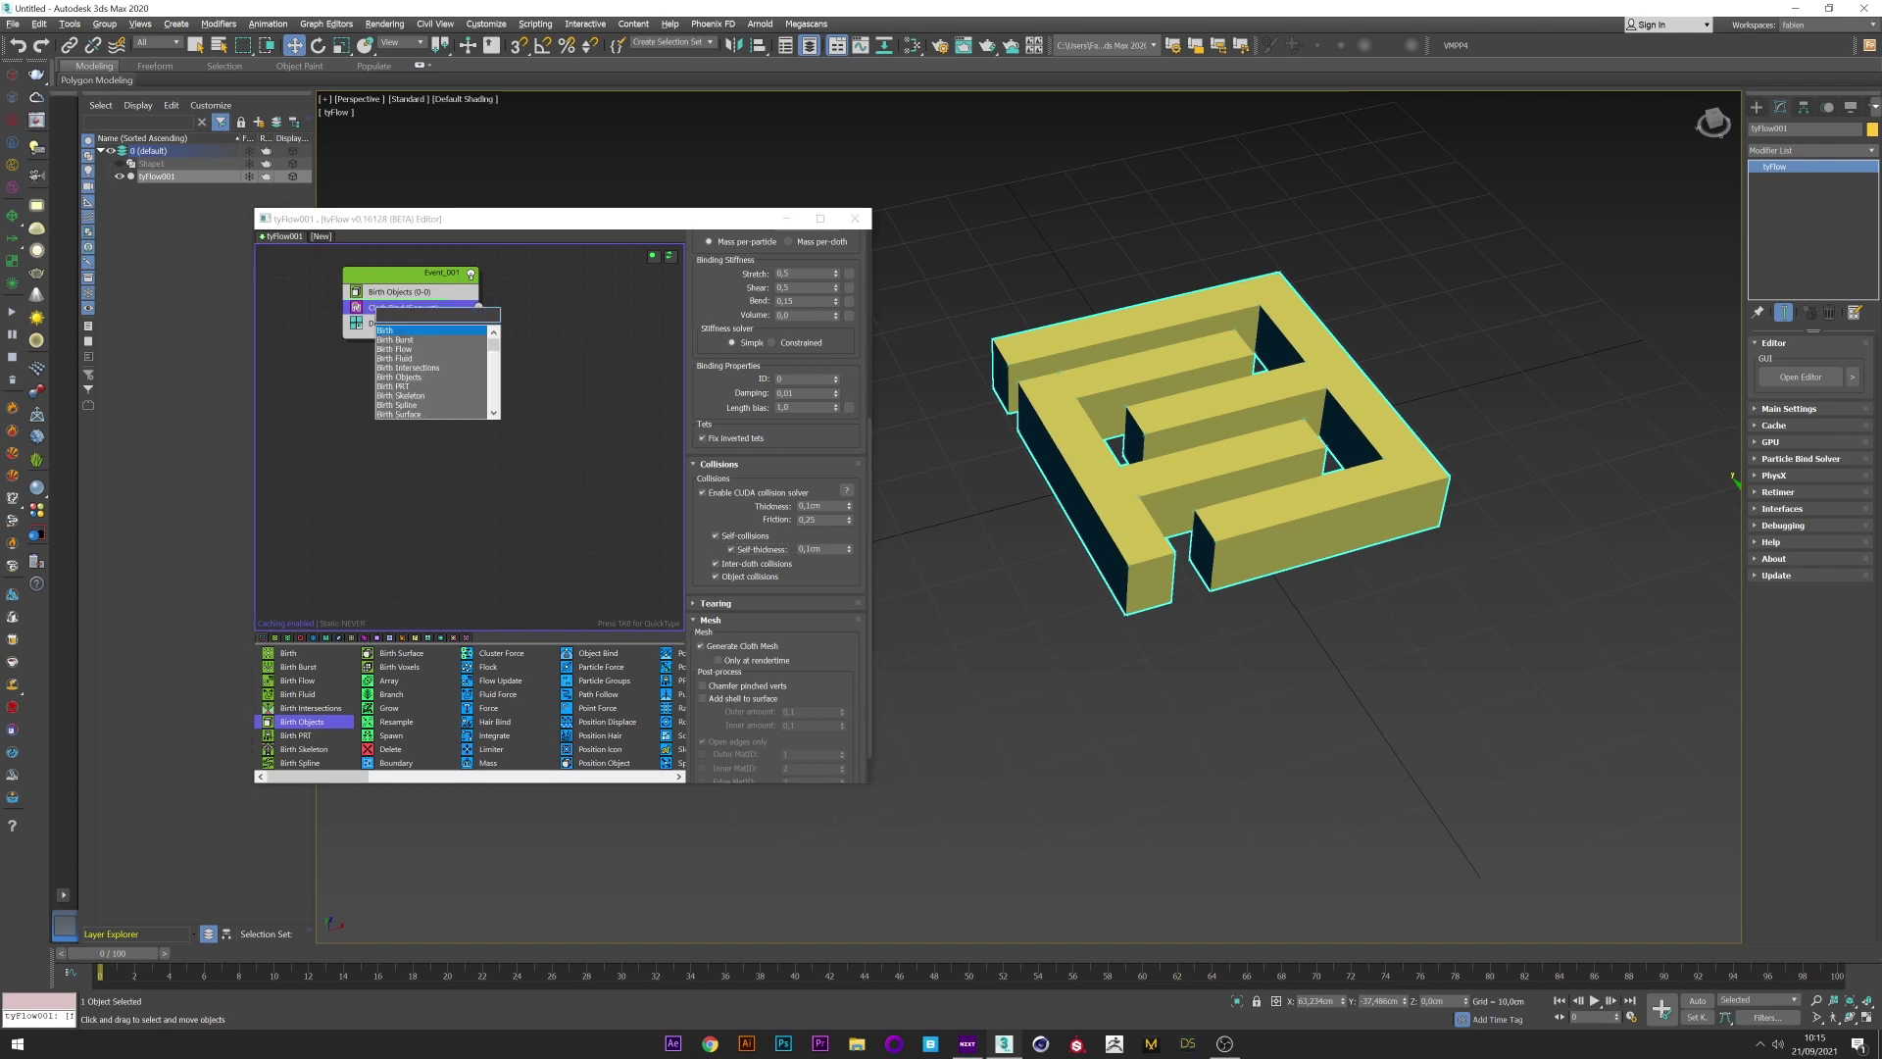
{"action": "type", "text": "for"}
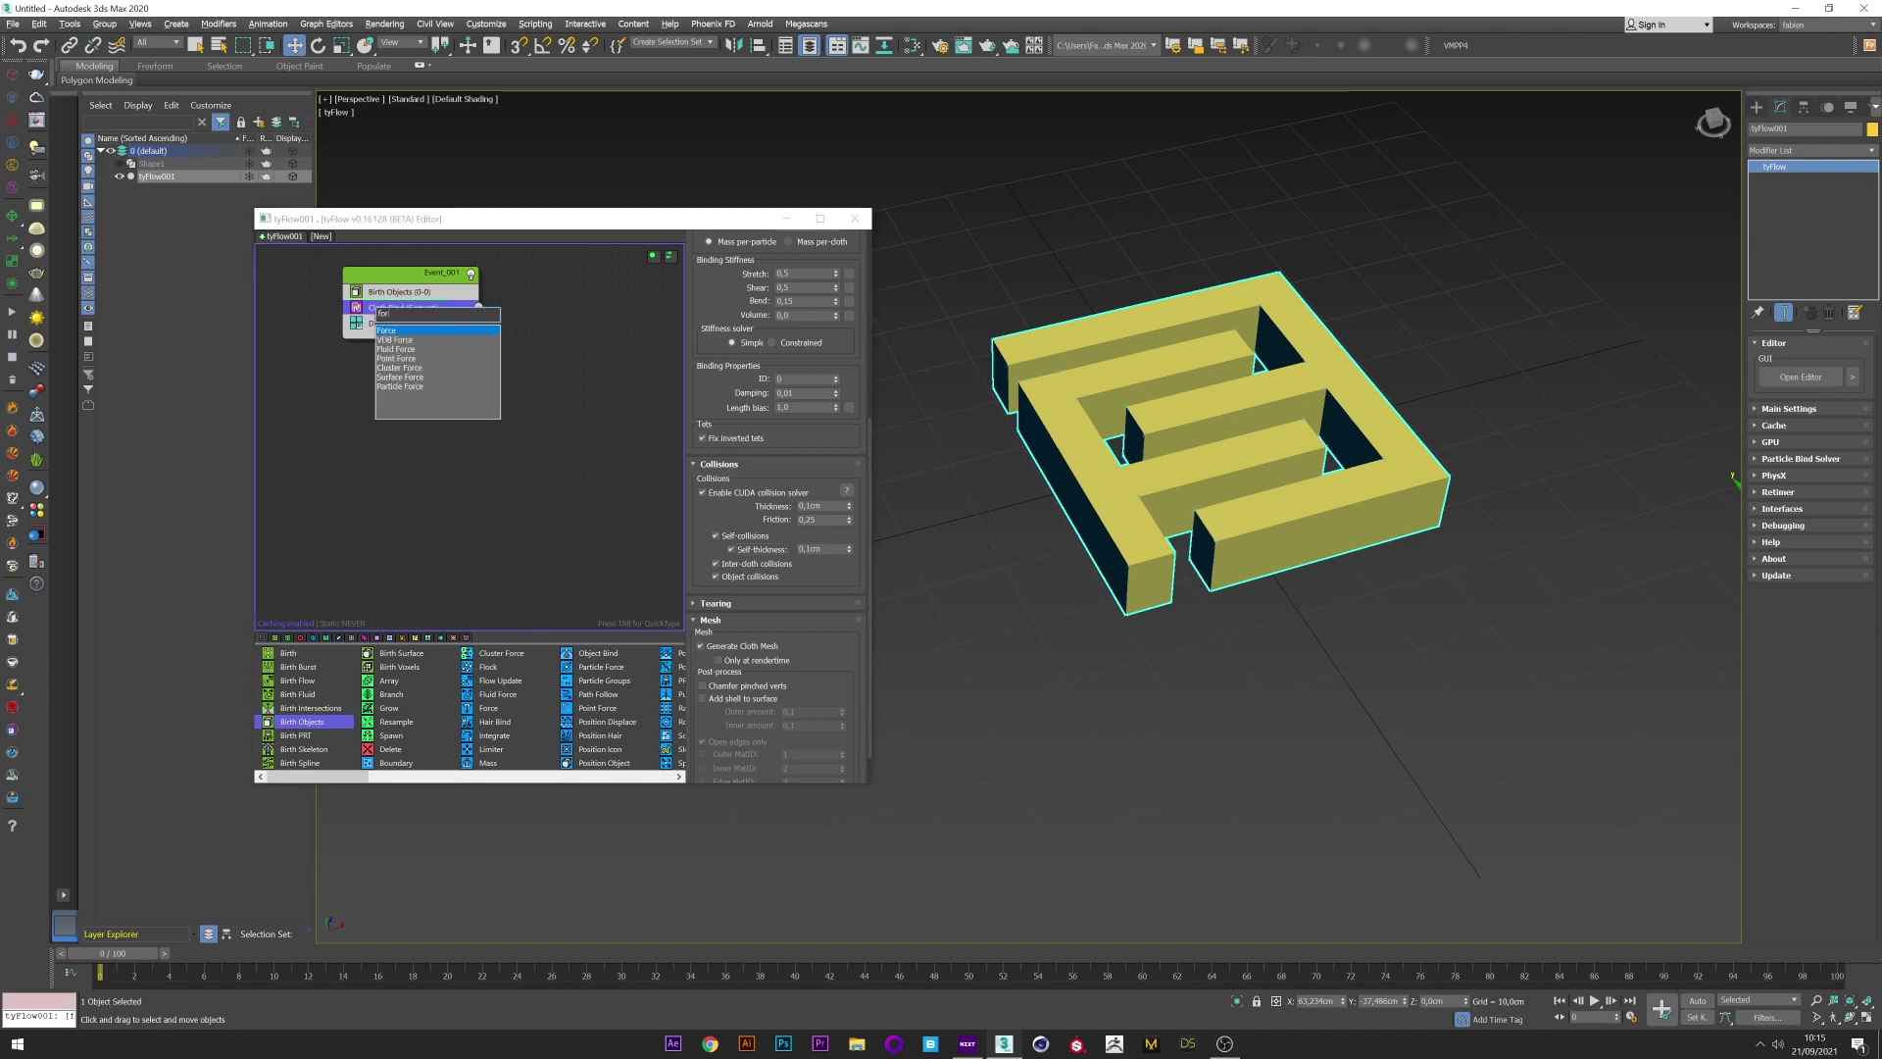
{"action": "left_click", "coordinate": [393, 333]}
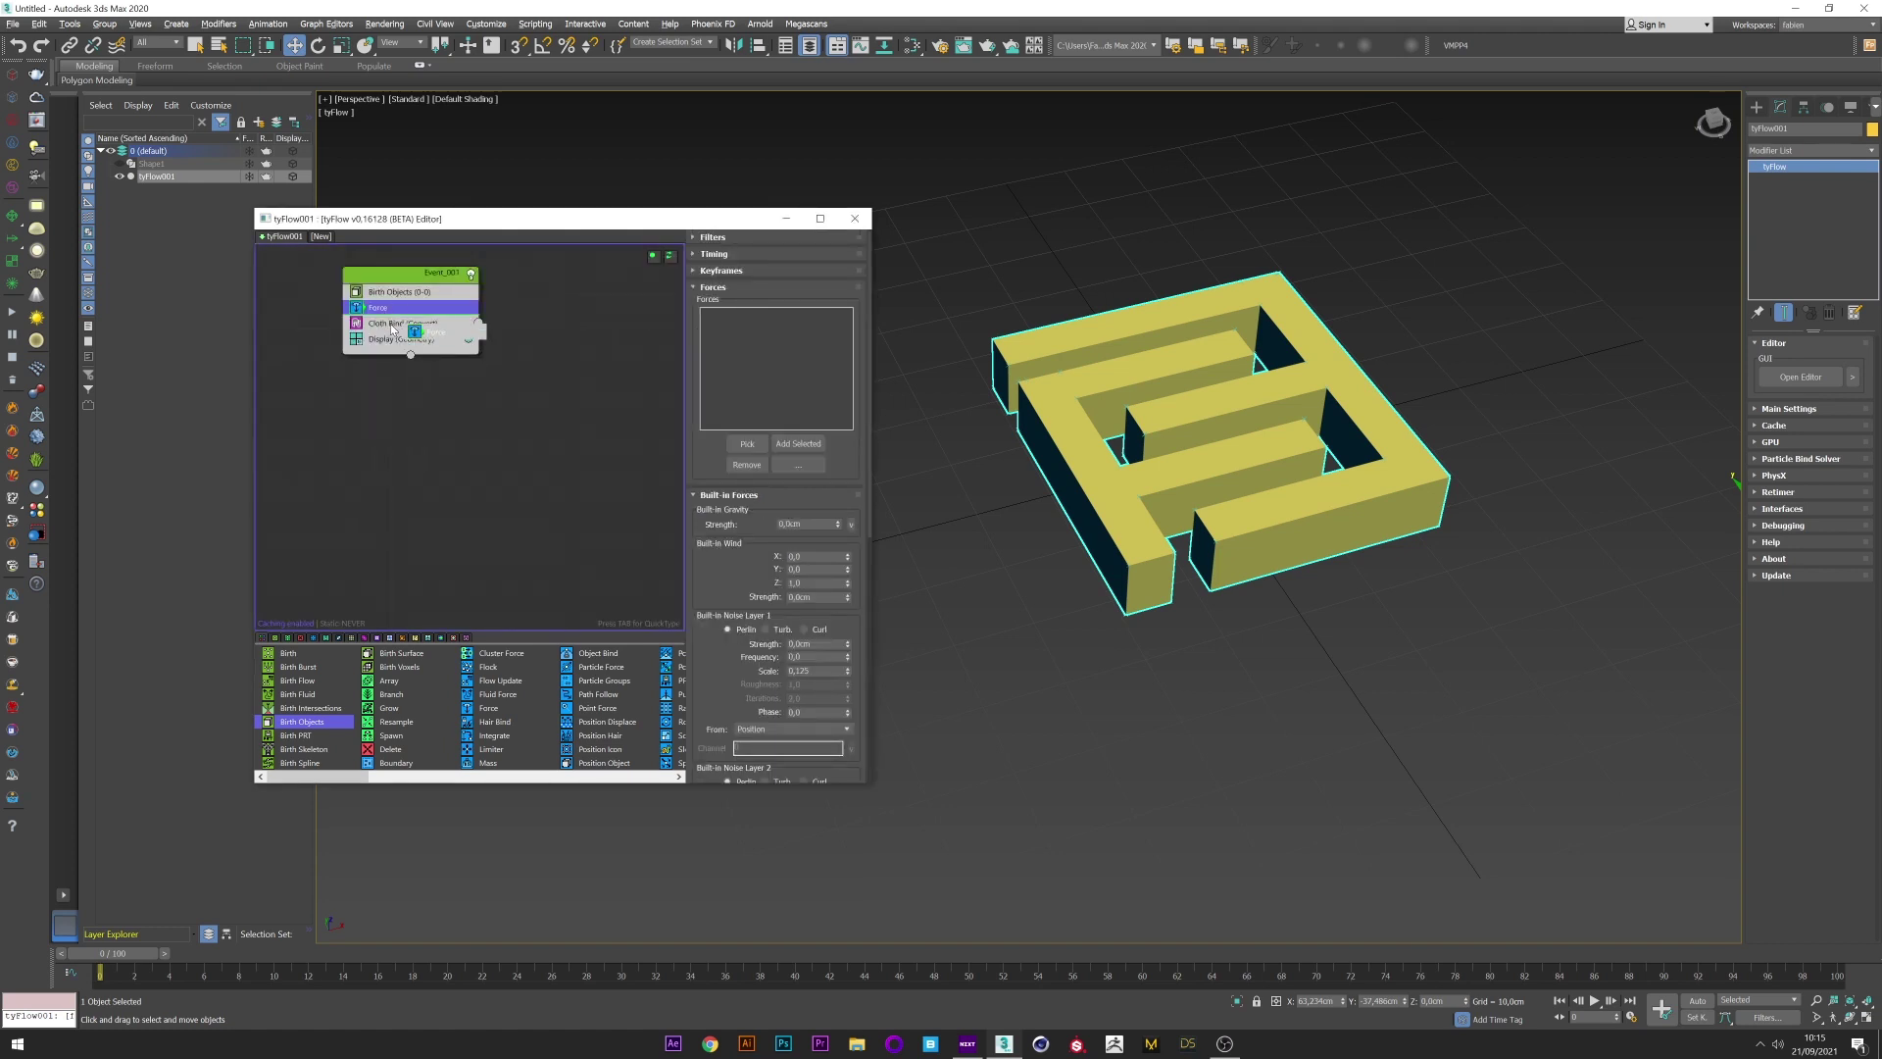
{"action": "scroll", "coordinate": [790, 693], "scroll_direction": "down", "scroll_amount": 2}
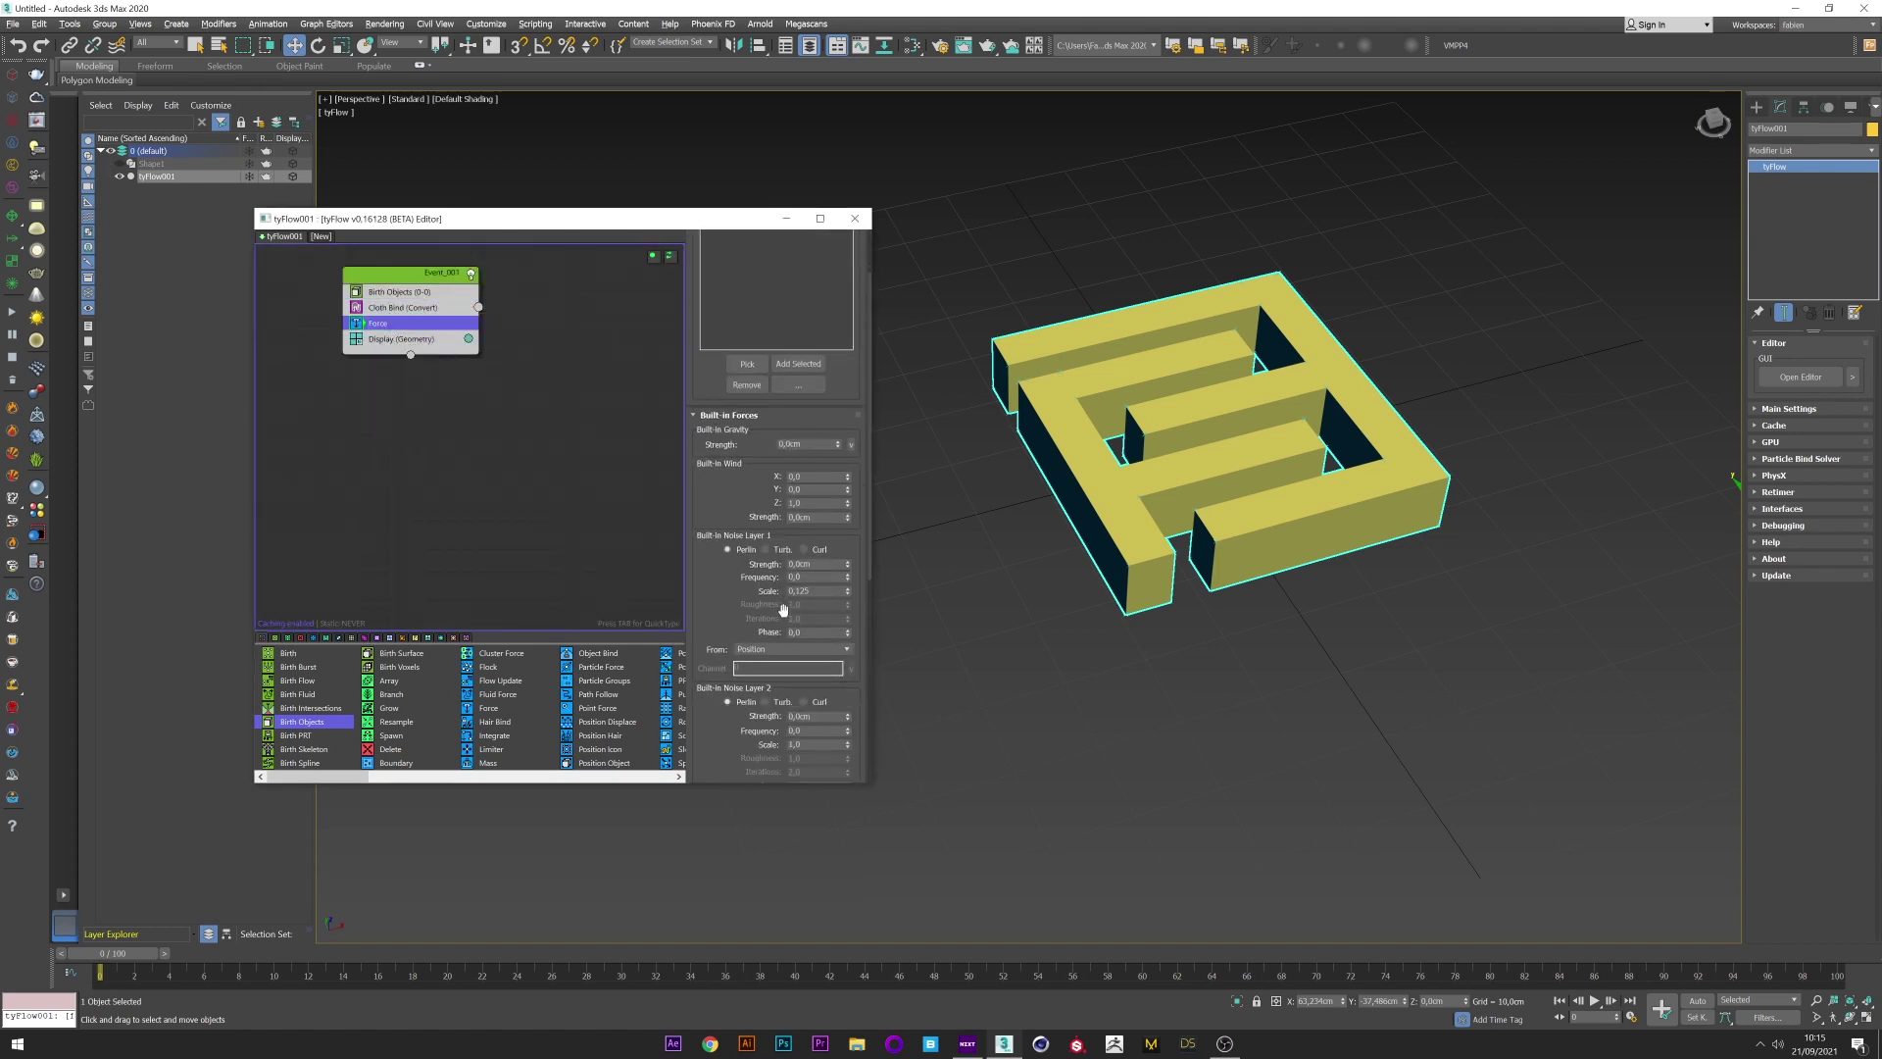
{"action": "left_click", "coordinate": [766, 549]}
{"action": "double_click", "coordinate": [806, 563]}
{"action": "type", "text": "1"}
{"action": "key", "text": "Return"}
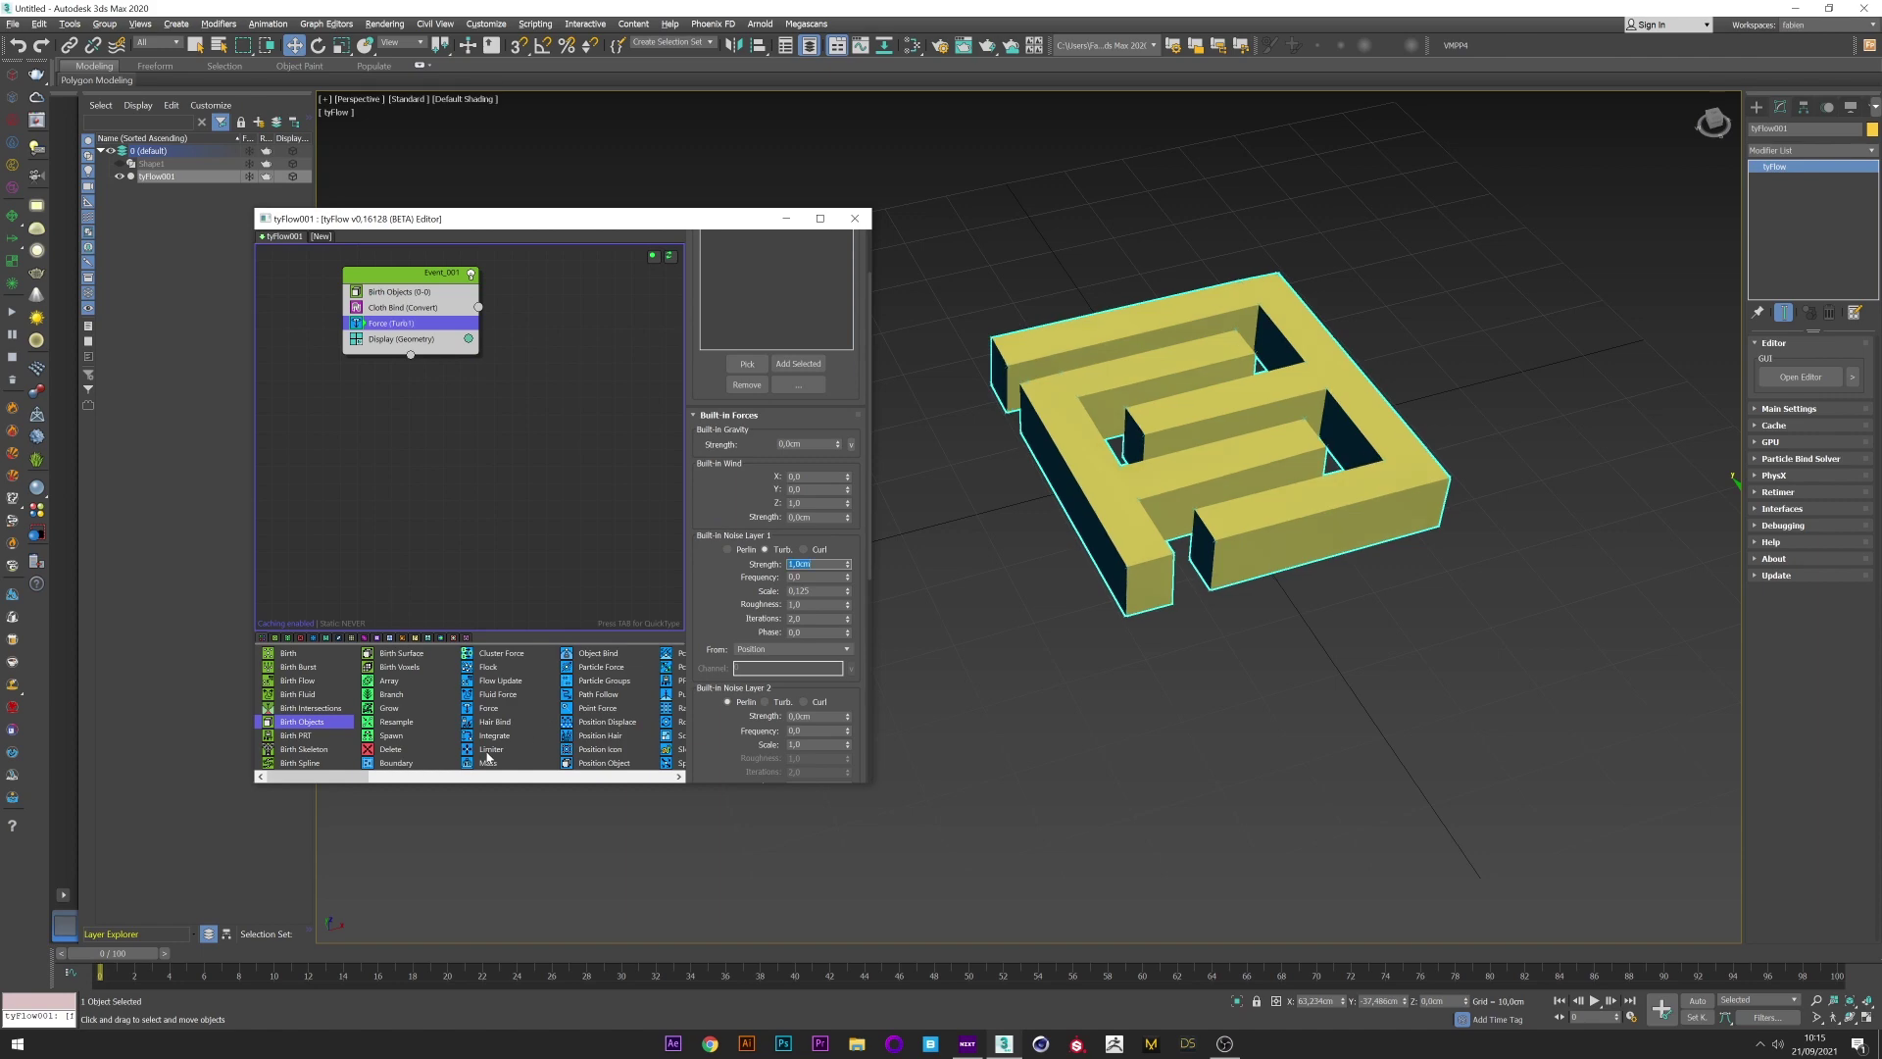
- Advance the timeline to frame 1 and show edged faces in the viewport
{"action": "mouse_move", "coordinate": [96, 970]}
{"action": "left_mouse_down"}
{"action": "mouse_move", "coordinate": [929, 918]}
{"action": "mouse_move", "coordinate": [117, 923]}
{"action": "left_mouse_up"}
{"action": "key", "text": "w"}
{"action": "key", "text": "F4"}
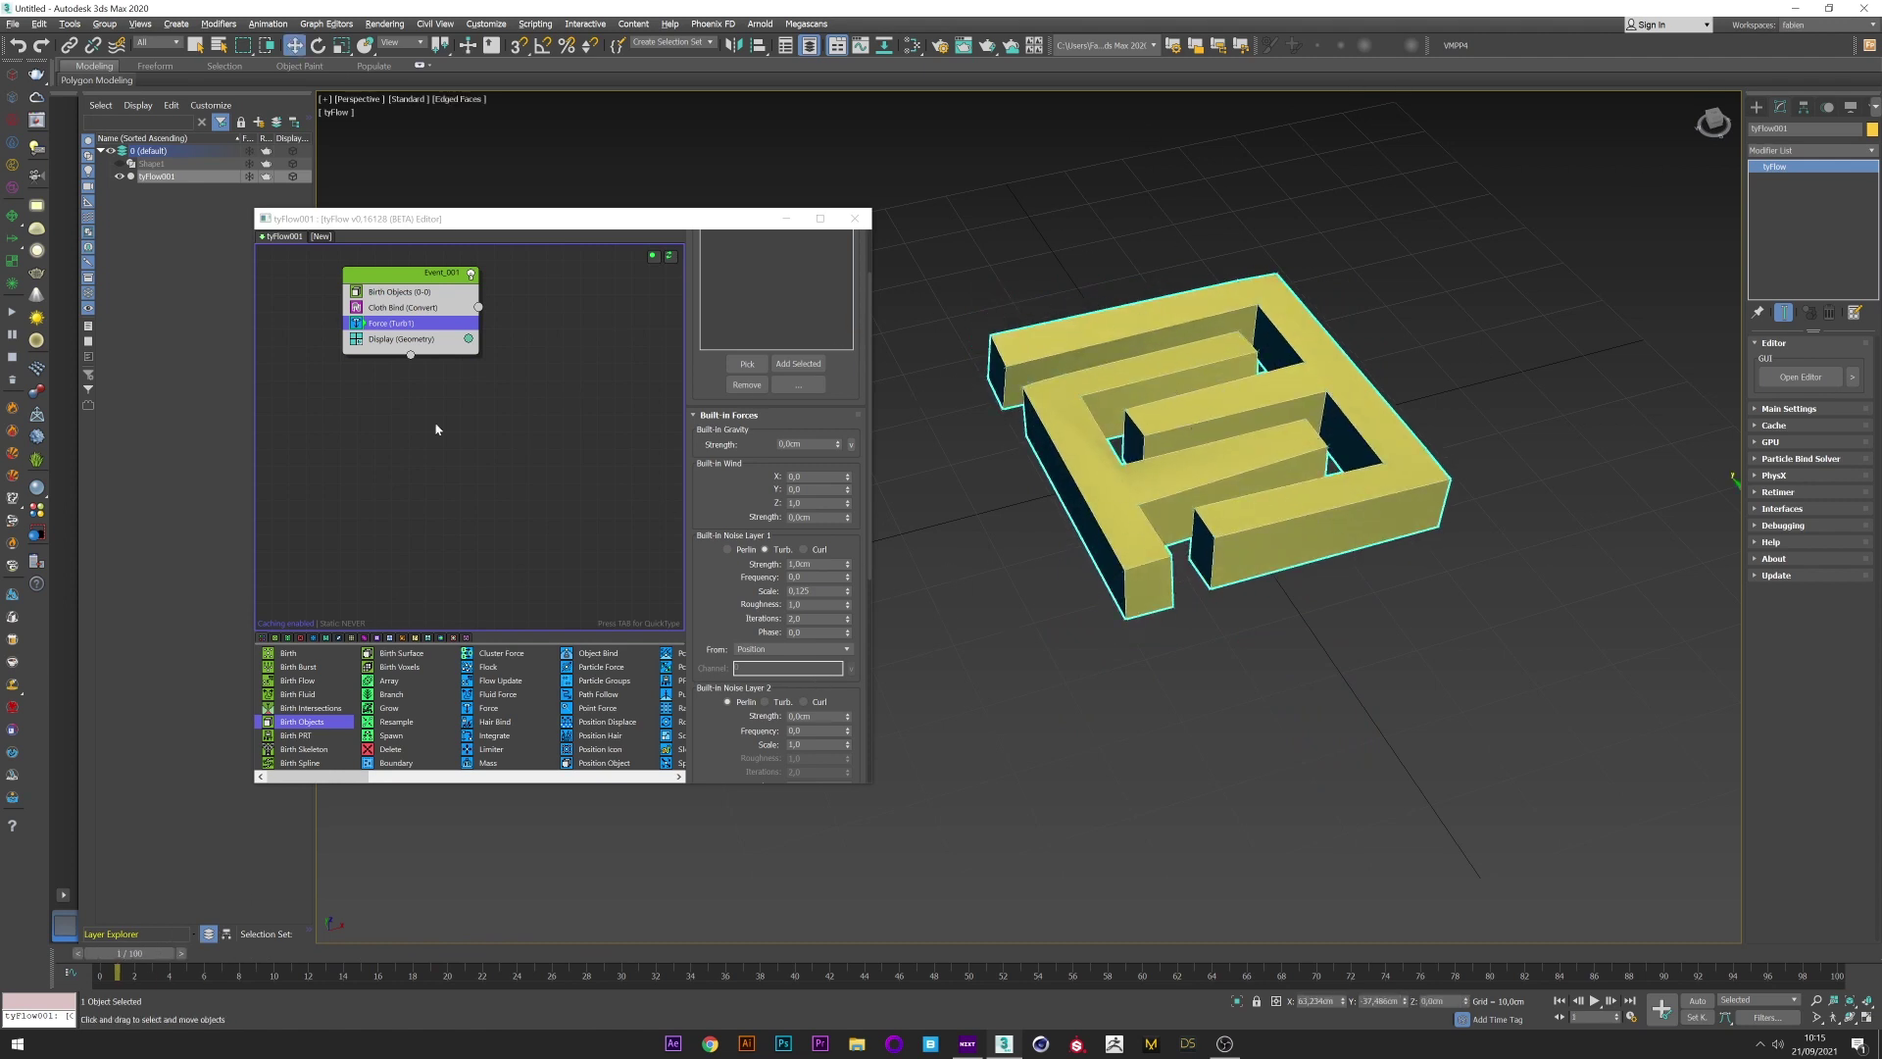
- Add a Subdivide operator to the event and place it between Birth Objects and Cloth Bind
{"action": "left_click", "coordinate": [387, 307]}
{"action": "key", "text": "Tab"}
{"action": "type", "text": "sub"}
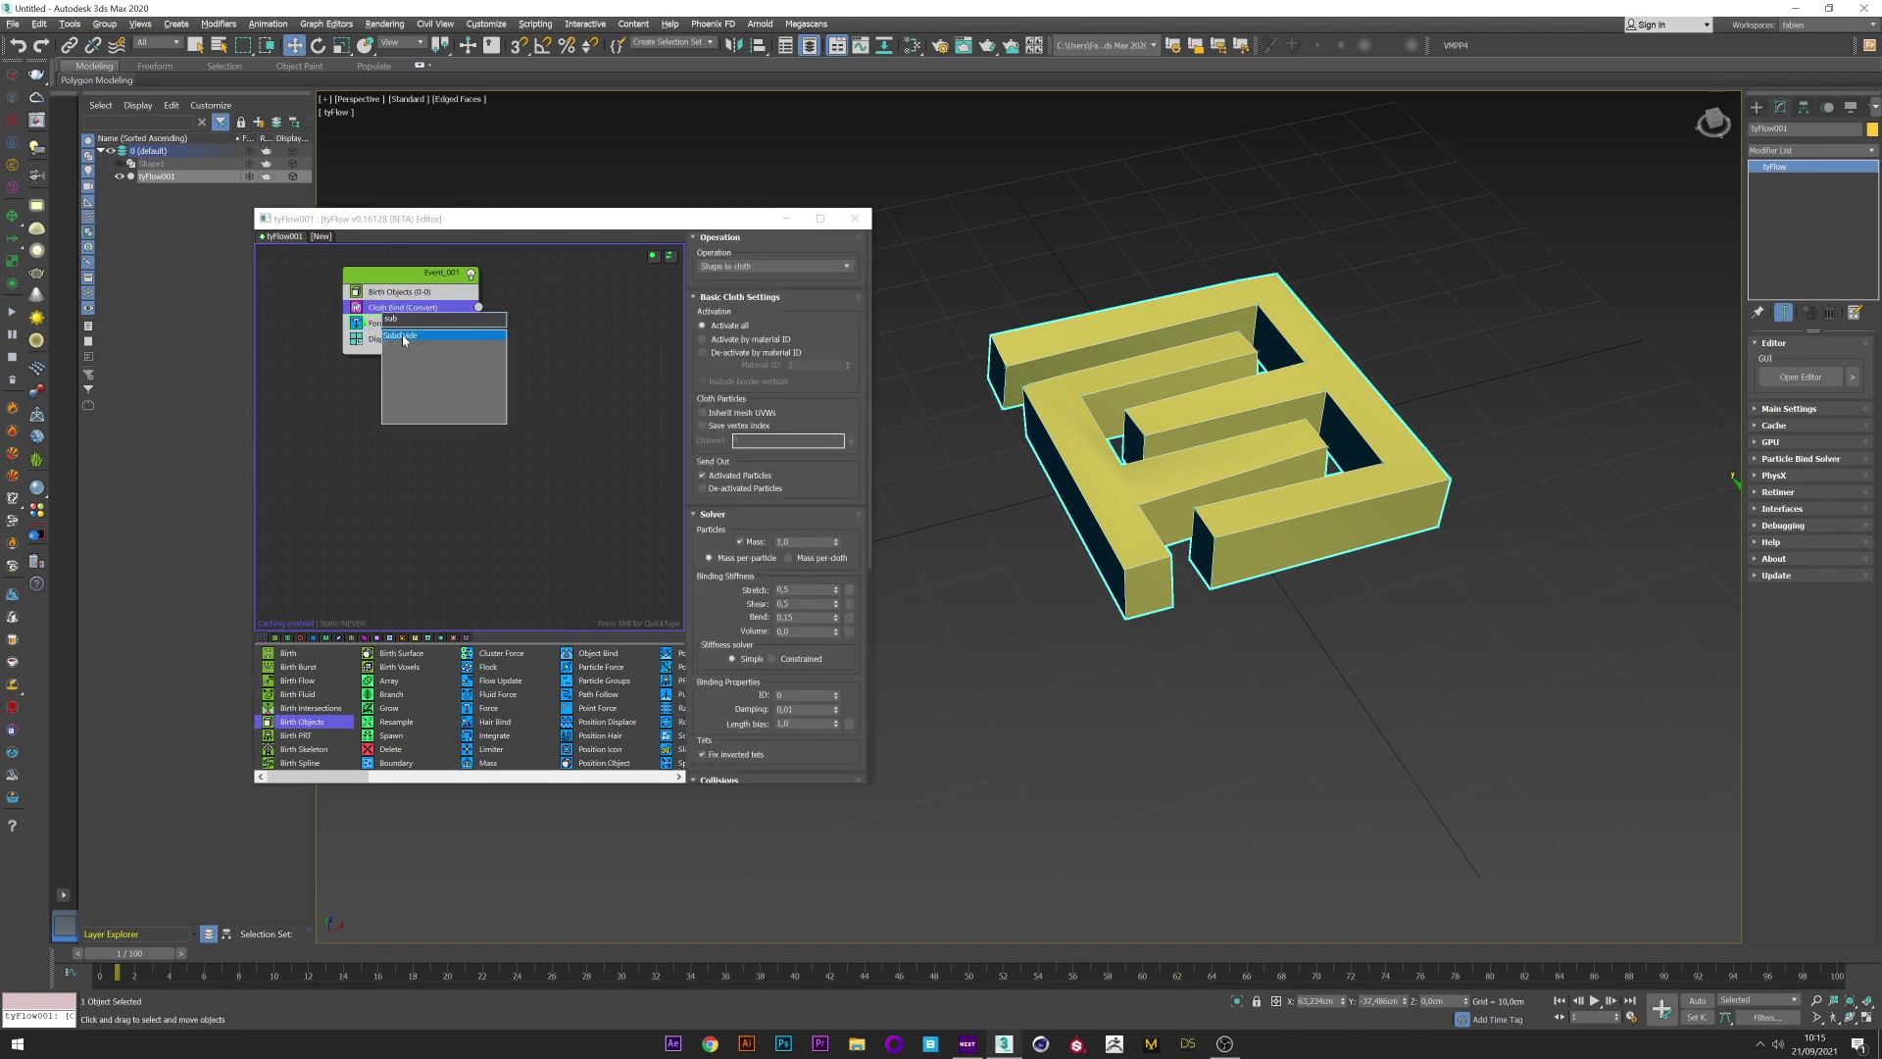
{"action": "left_click", "coordinate": [402, 333]}
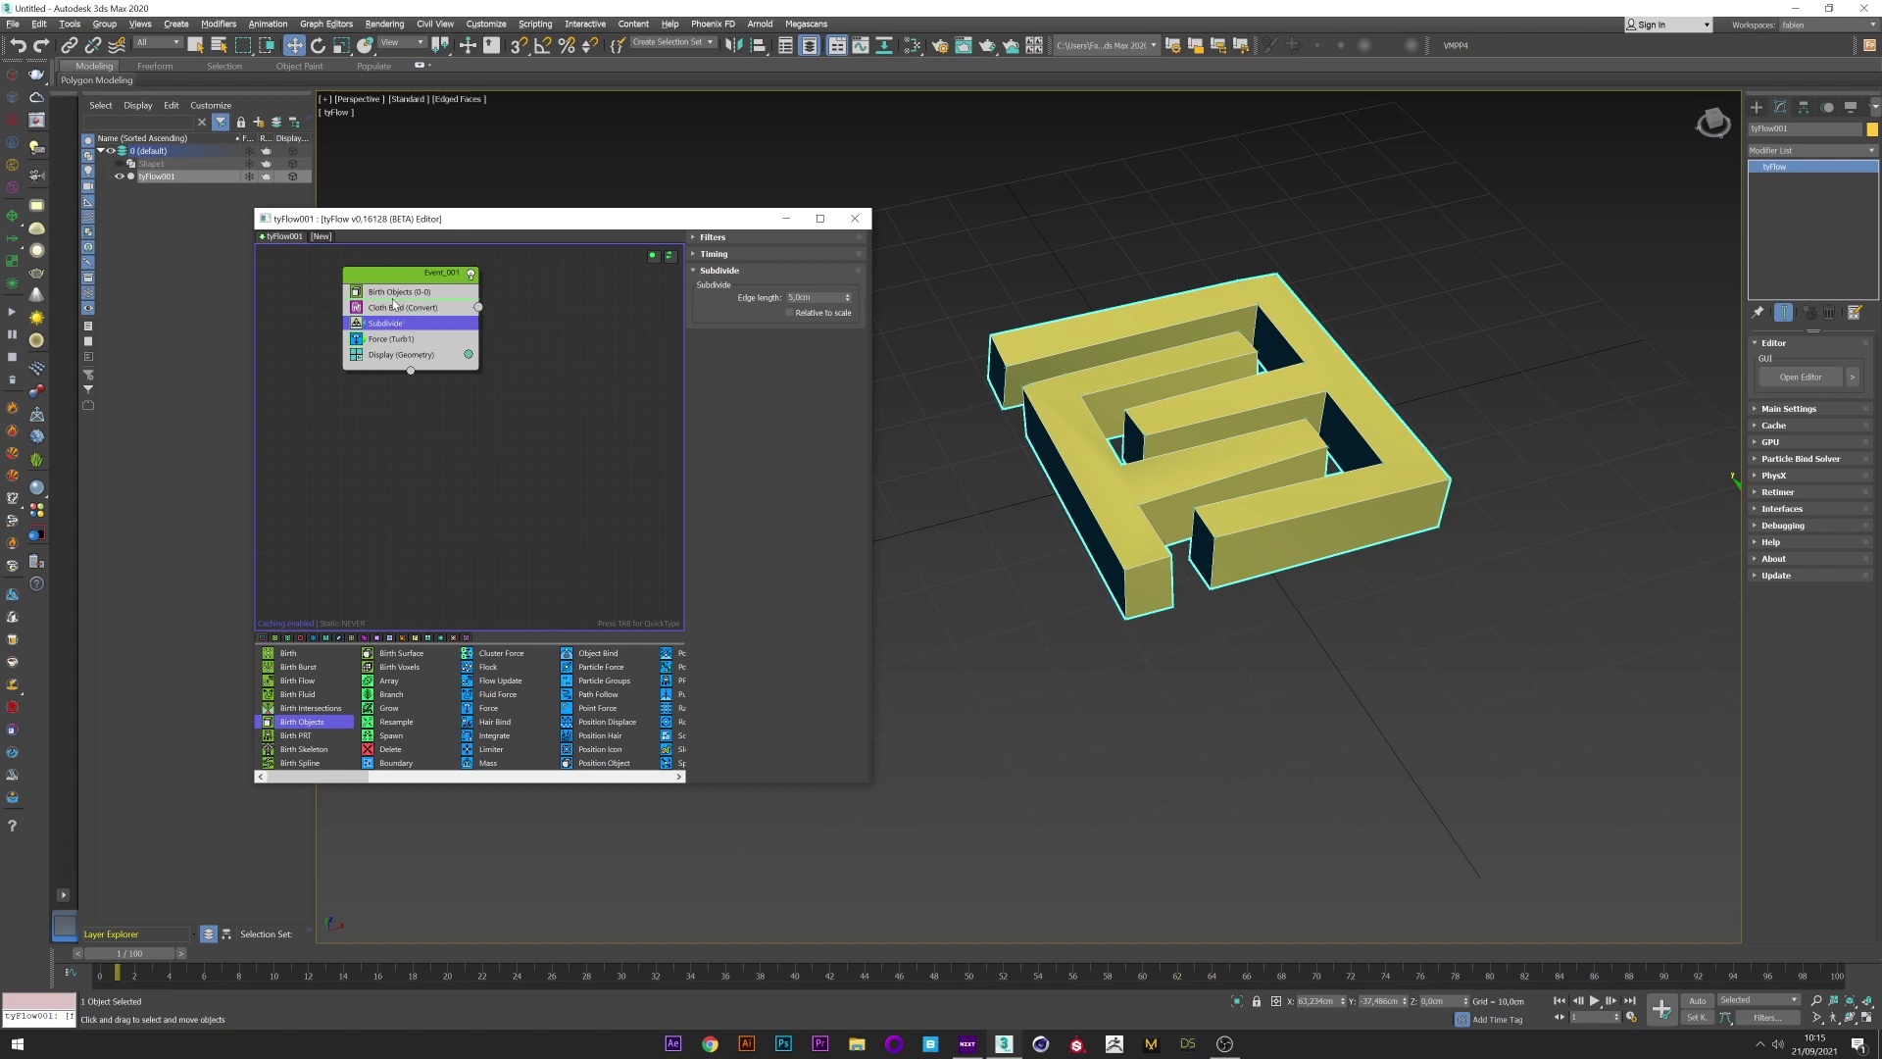
{"action": "left_click_drag", "start_coordinate": [393, 304], "coordinate": [395, 306]}
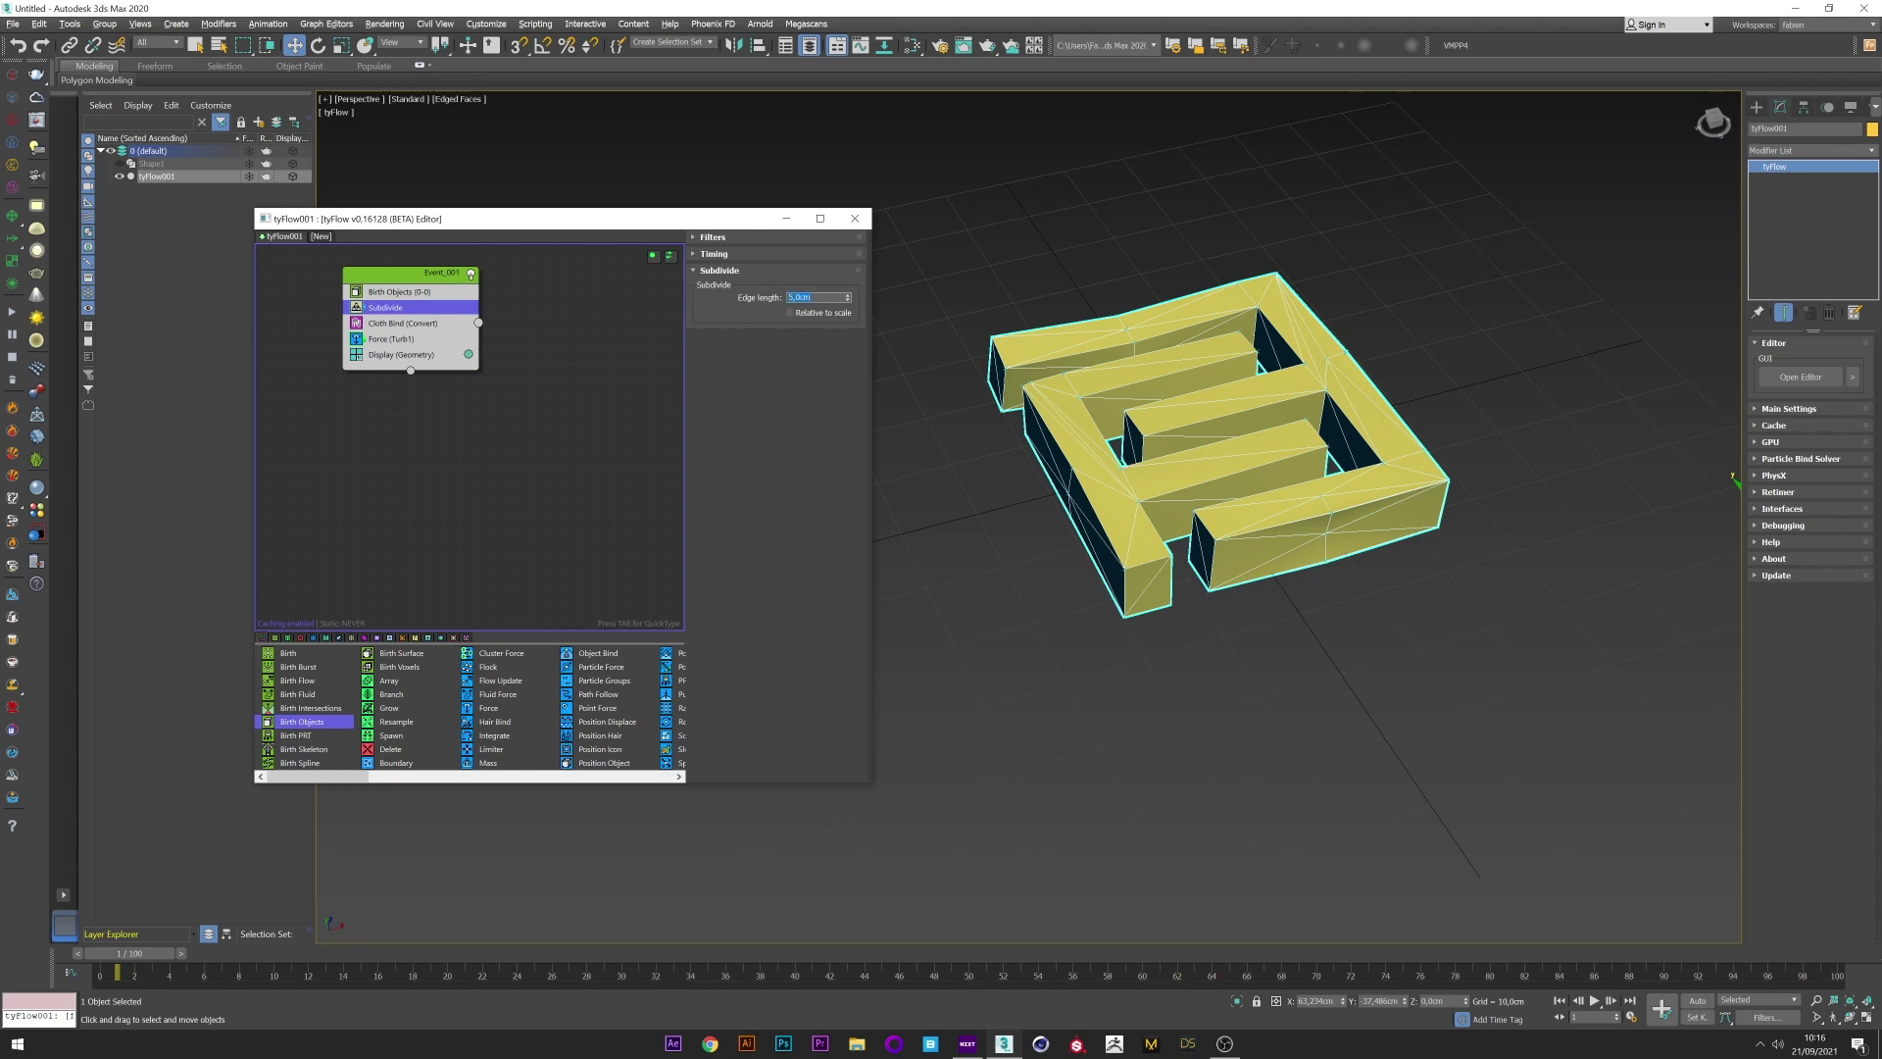
- Reduce the Subdivide edge length to 2 cm, 1 cm and finally 0.5 cm
{"action": "key", "text": "Return"}
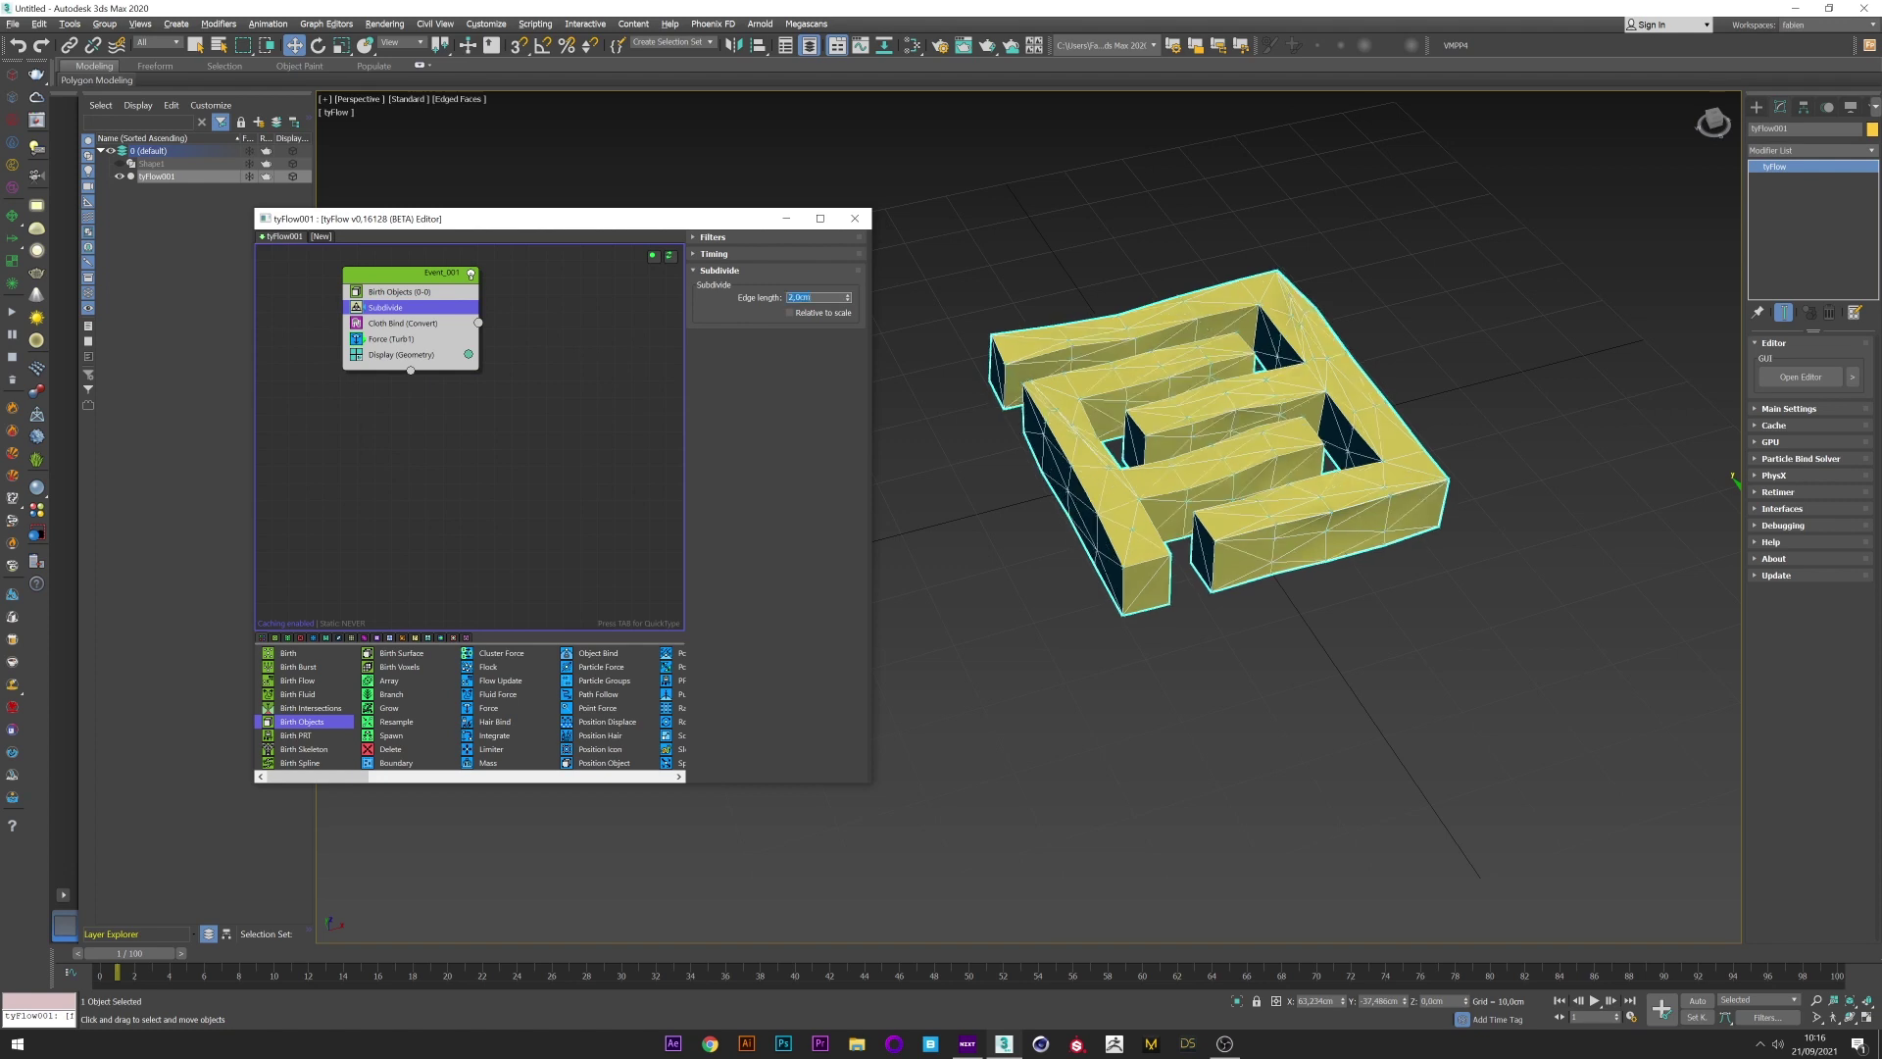
{"action": "type", "text": "1"}
{"action": "key", "text": "Return"}
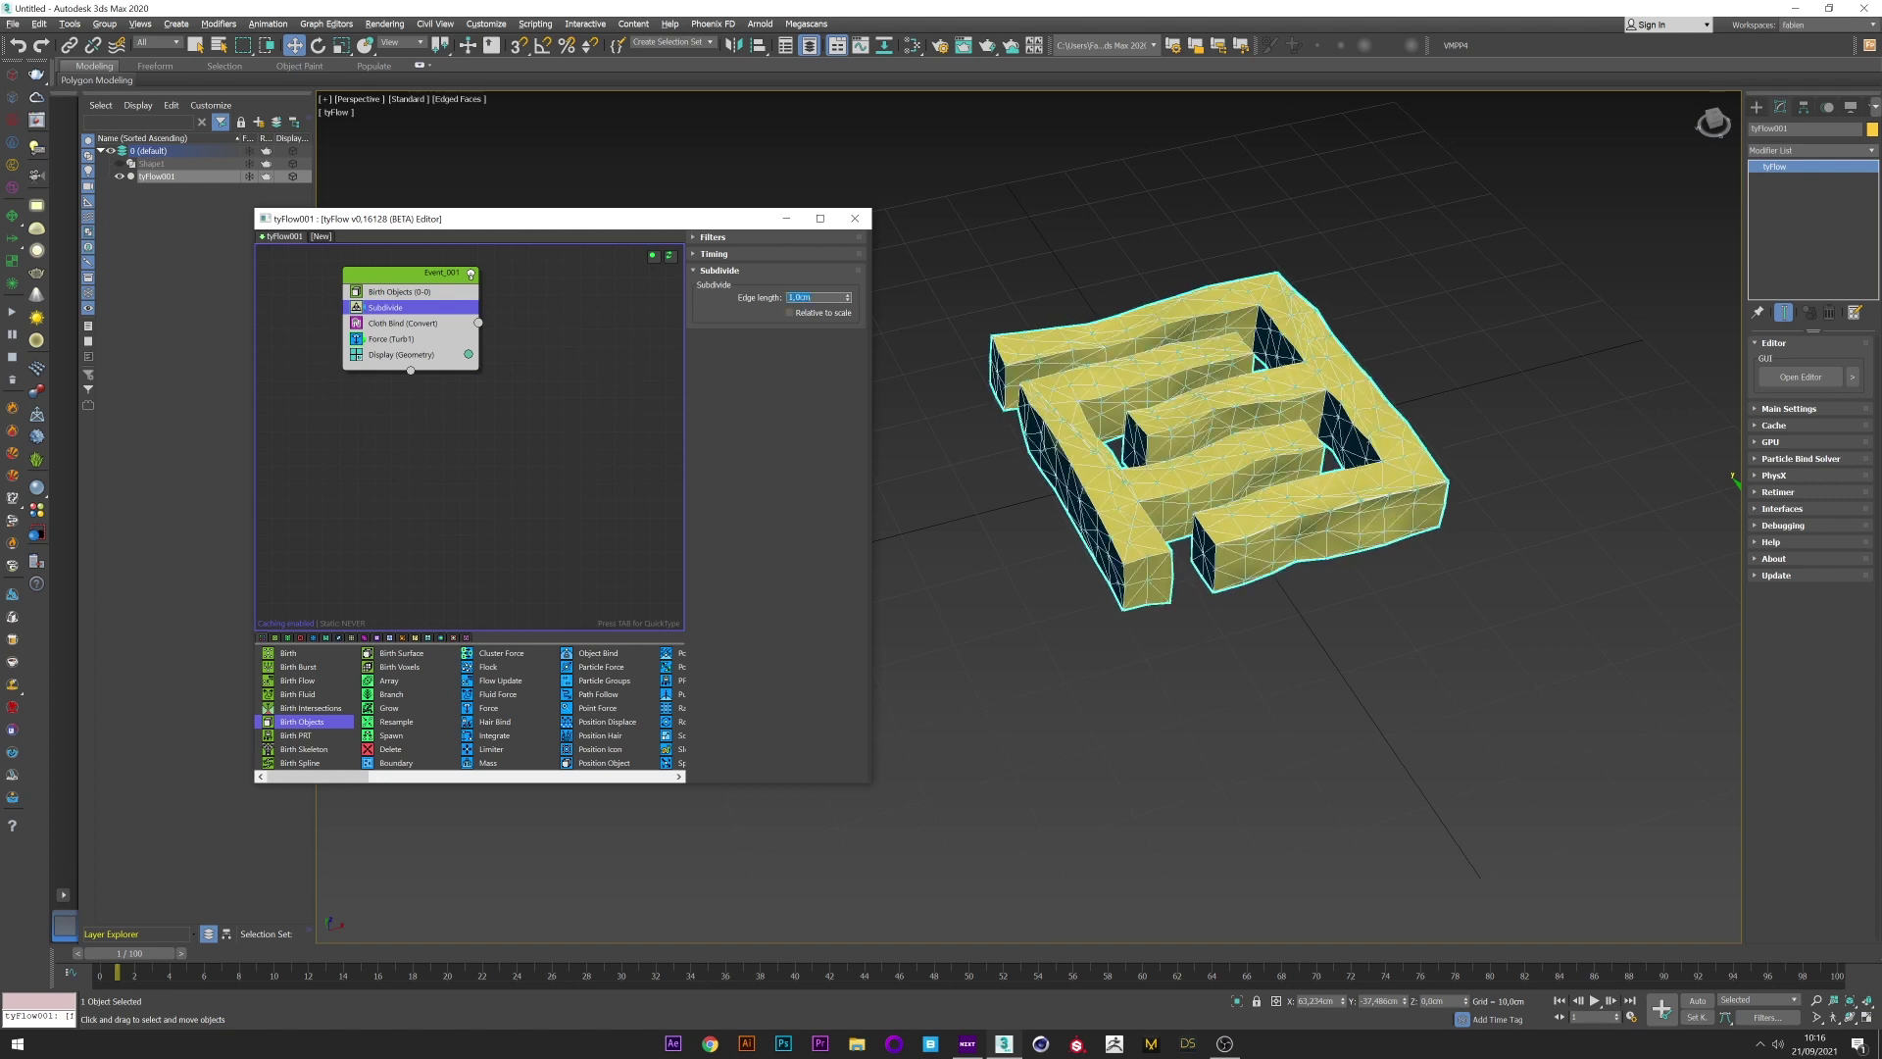
{"action": "type", "text": "0,5"}
{"action": "key", "text": "Return"}
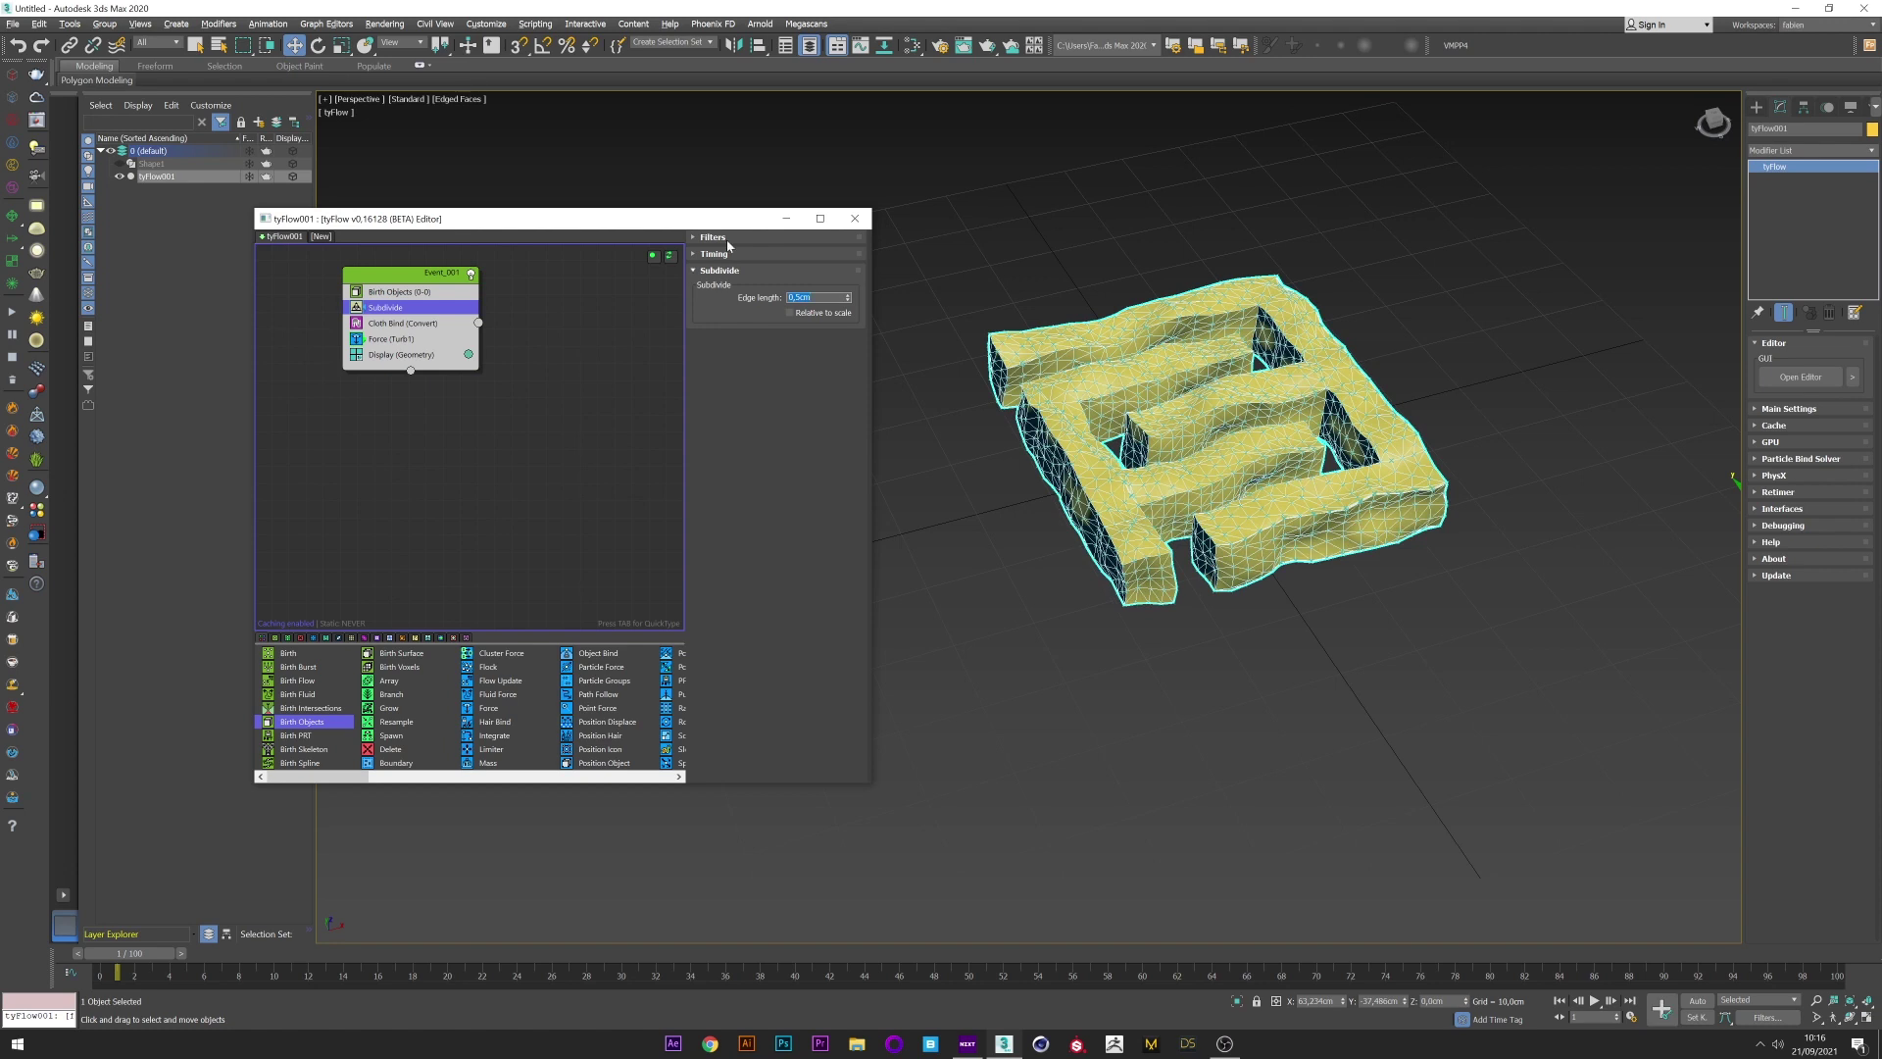
- Turn off the event's Display operator and move the timeline to frame 8
{"action": "left_click", "coordinate": [1198, 802]}
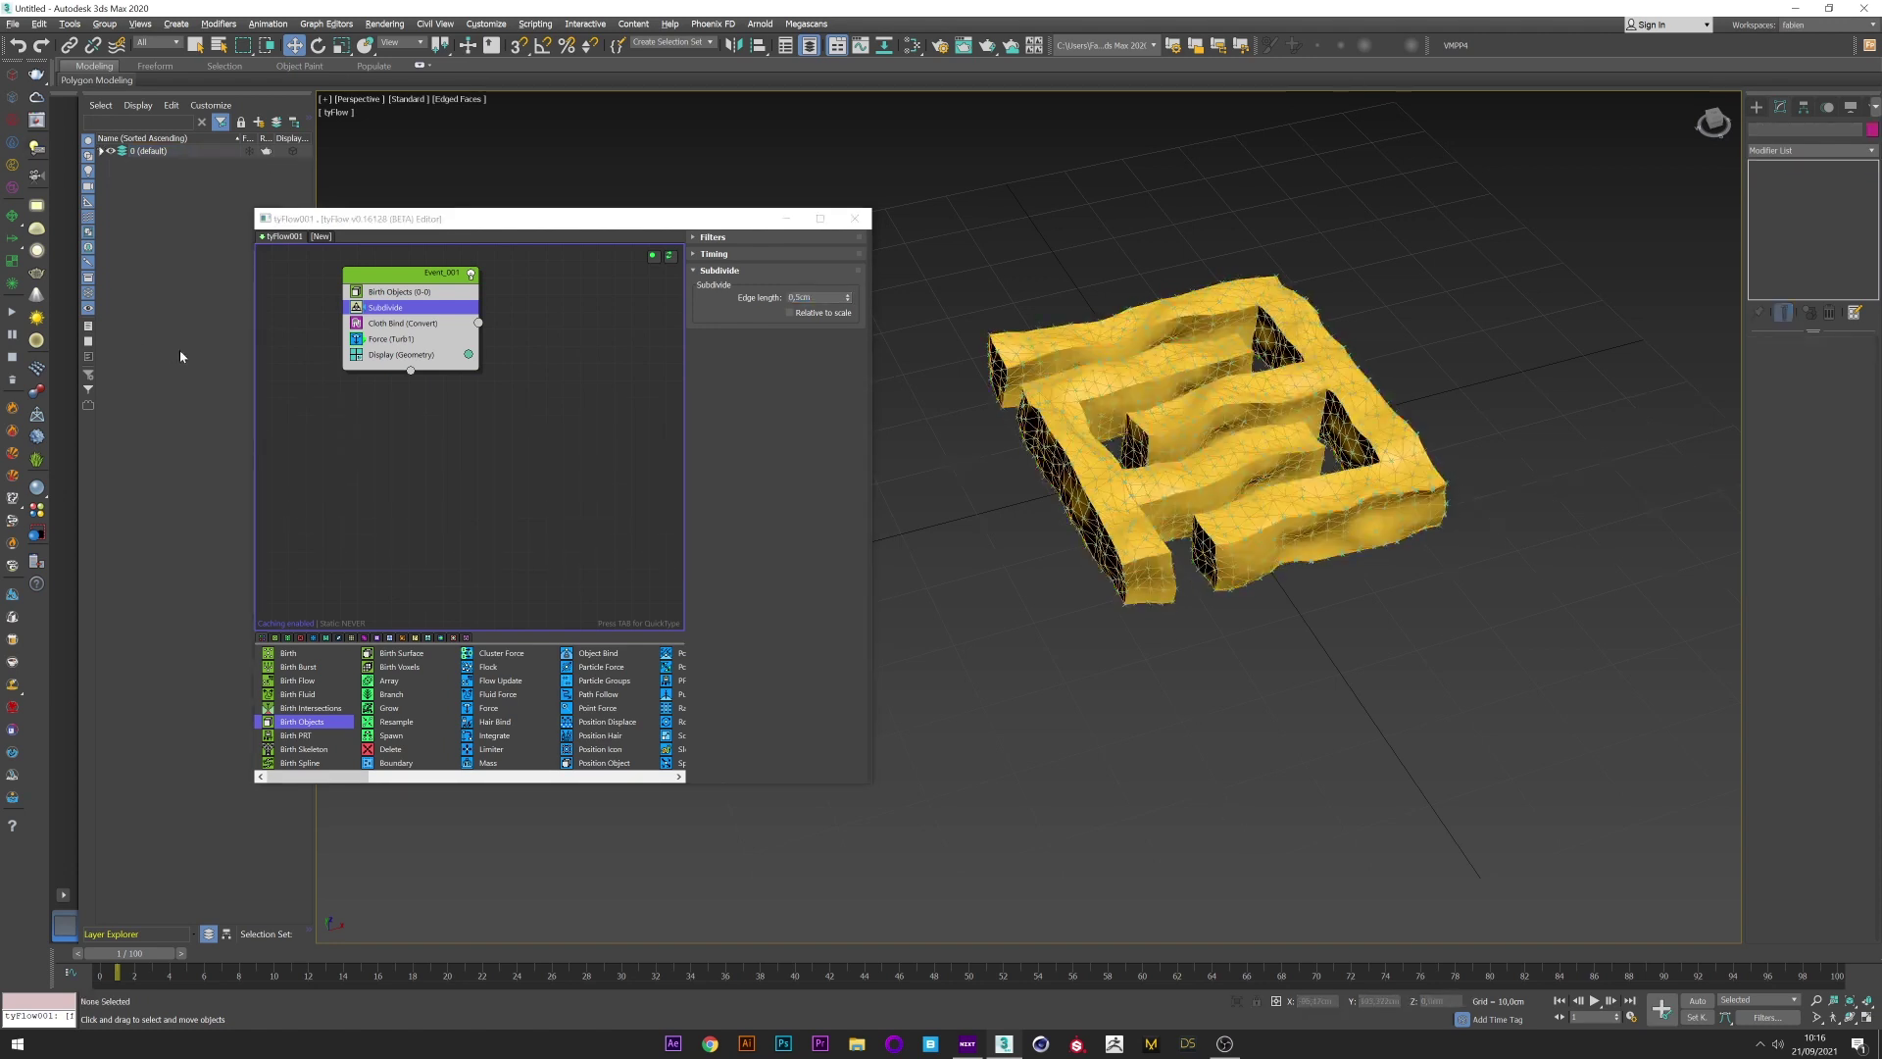
{"action": "left_click", "coordinate": [356, 355]}
{"action": "left_click_drag", "start_coordinate": [127, 954], "coordinate": [244, 953]}
{"action": "key", "text": "w"}
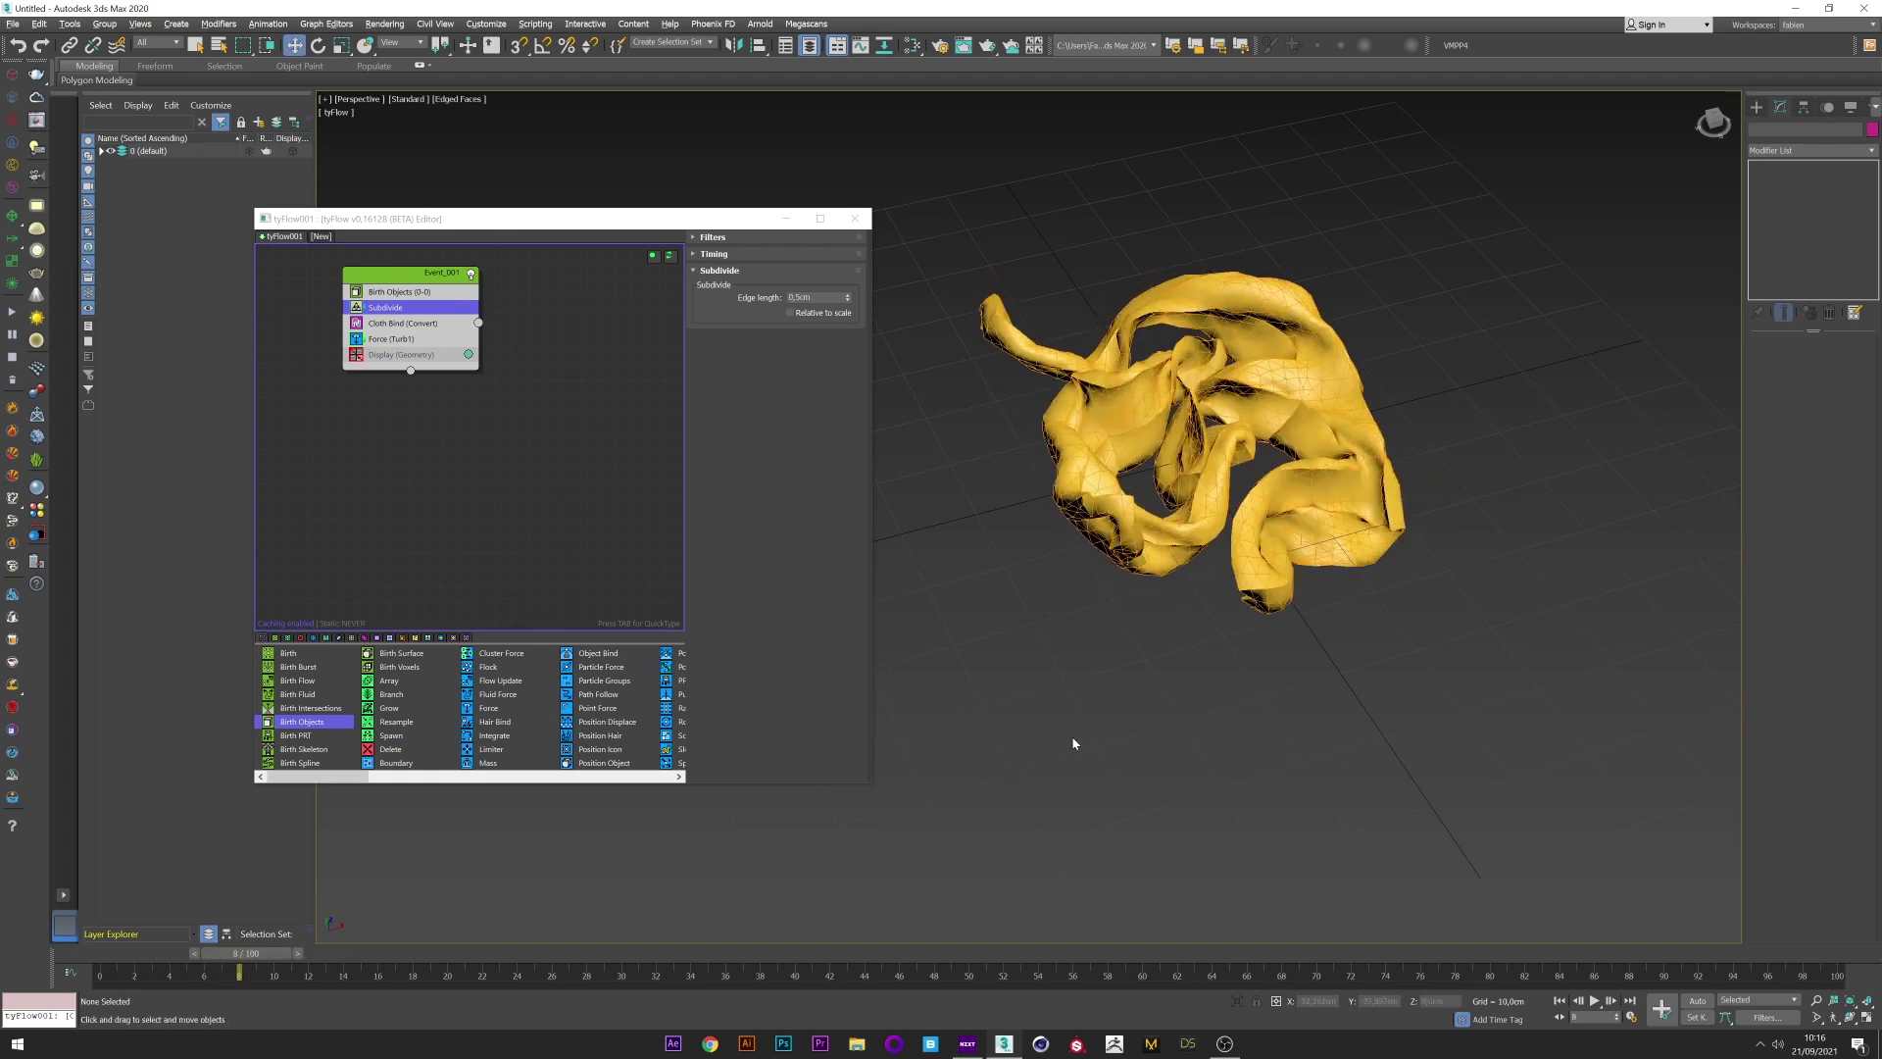
- Add a TurboSmooth modifier with 2 iterations to the tyFlow object and hide edged faces in the viewport
{"action": "left_click", "coordinate": [1265, 505]}
{"action": "left_click", "coordinate": [1781, 149]}
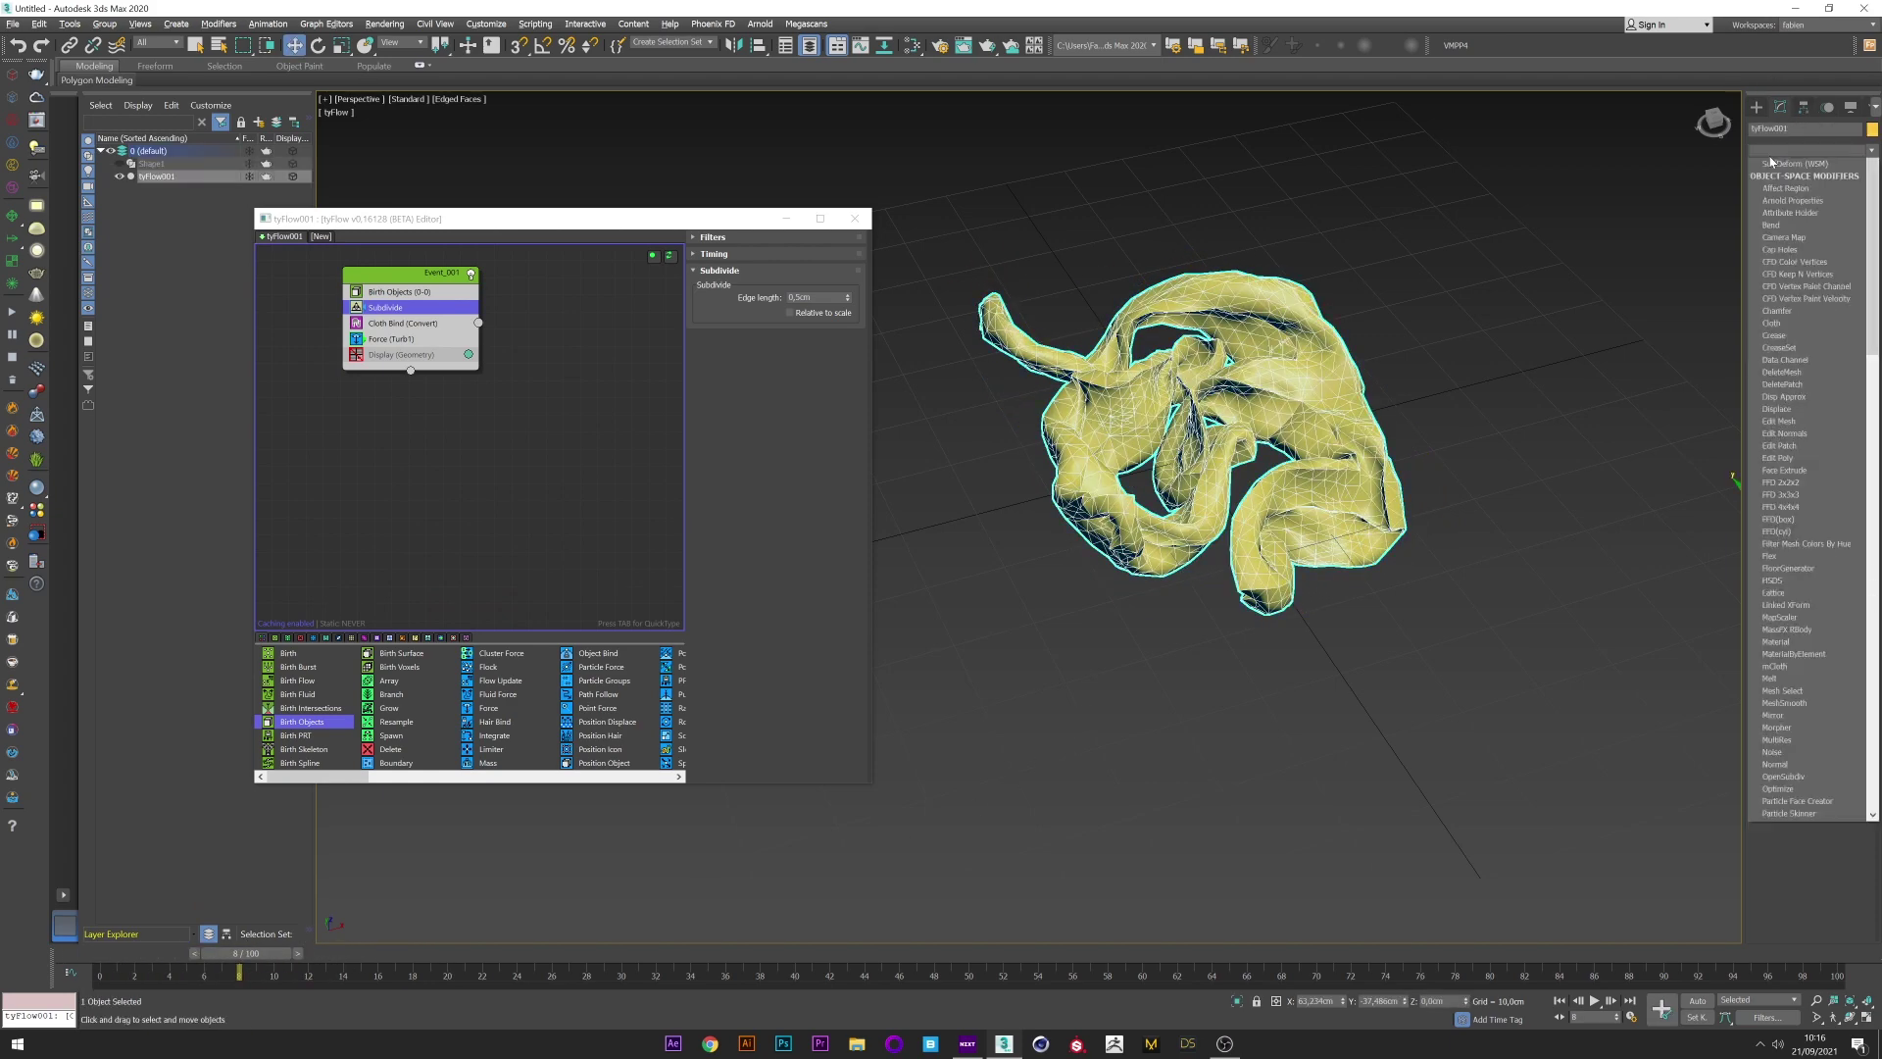
{"action": "scroll", "coordinate": [1776, 461], "scroll_direction": "down", "scroll_amount": 20}
{"action": "left_click", "coordinate": [1785, 471]}
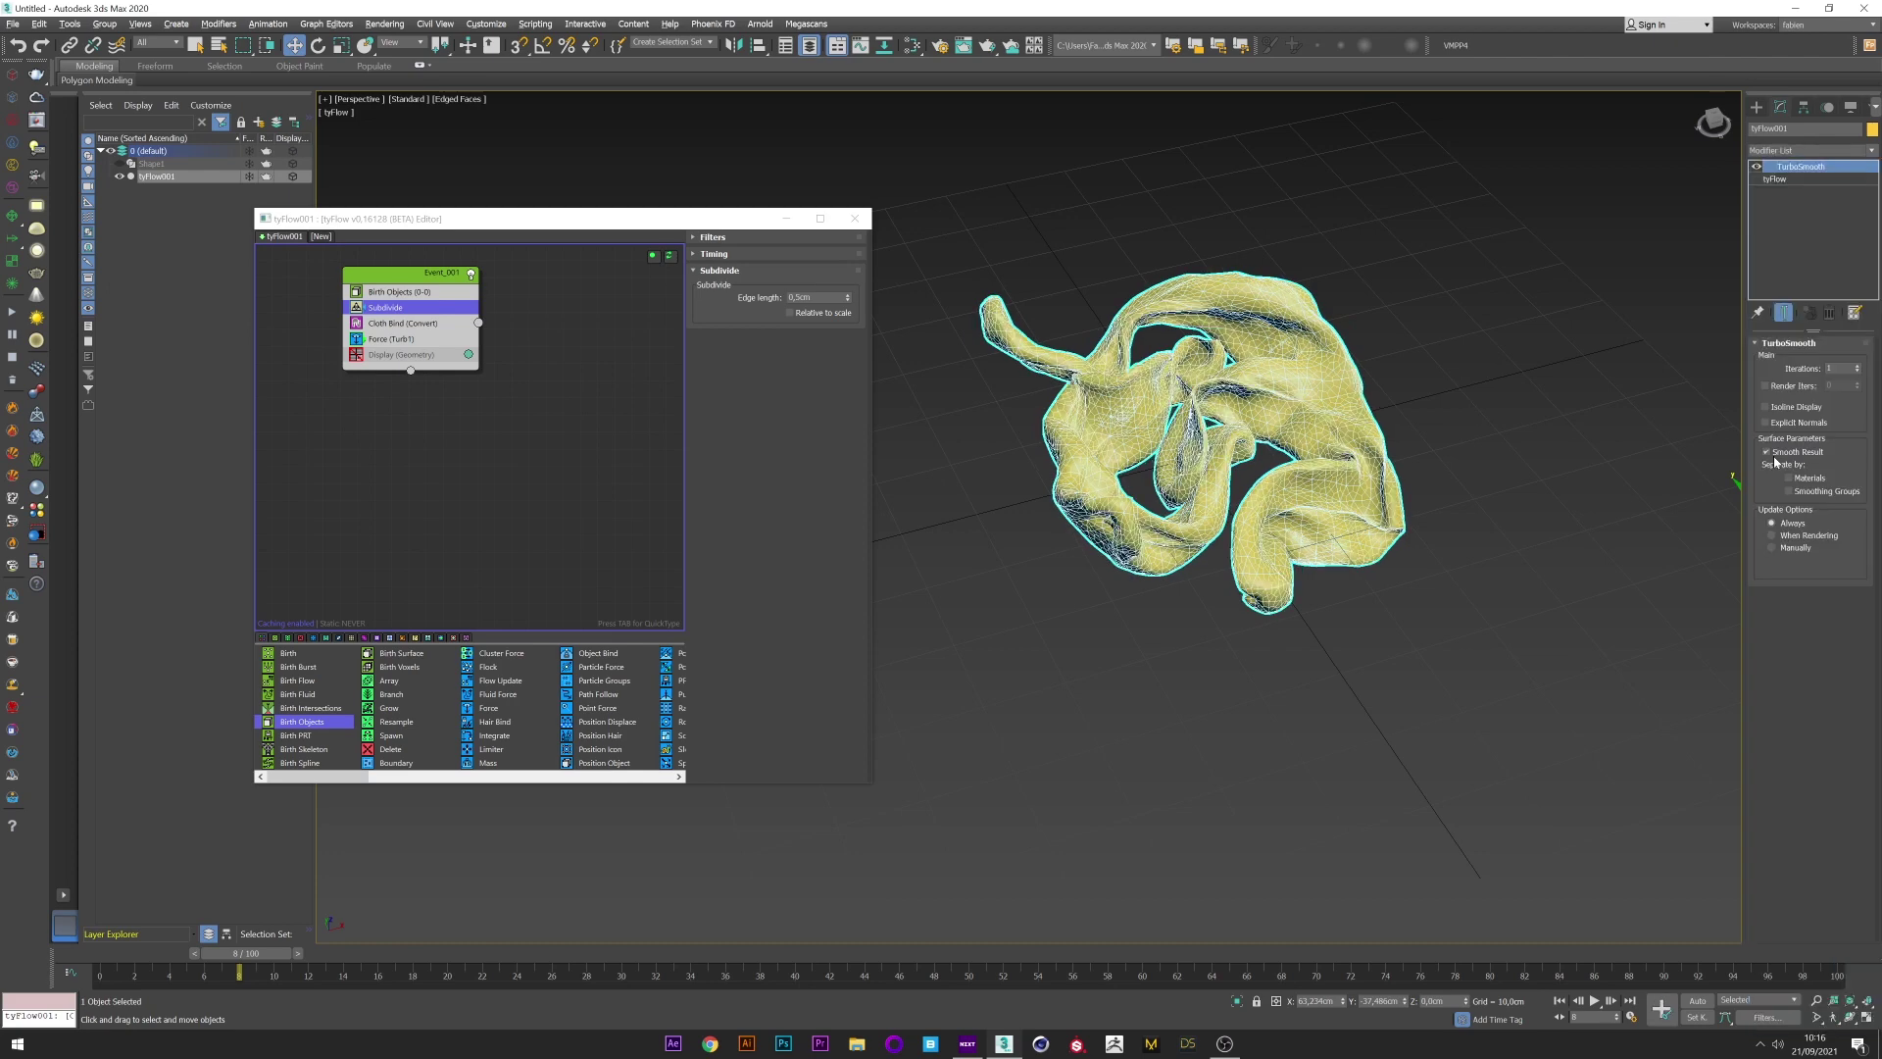
{"action": "left_click", "coordinate": [1858, 365]}
{"action": "left_click", "coordinate": [1655, 392]}
{"action": "key", "text": "F4"}
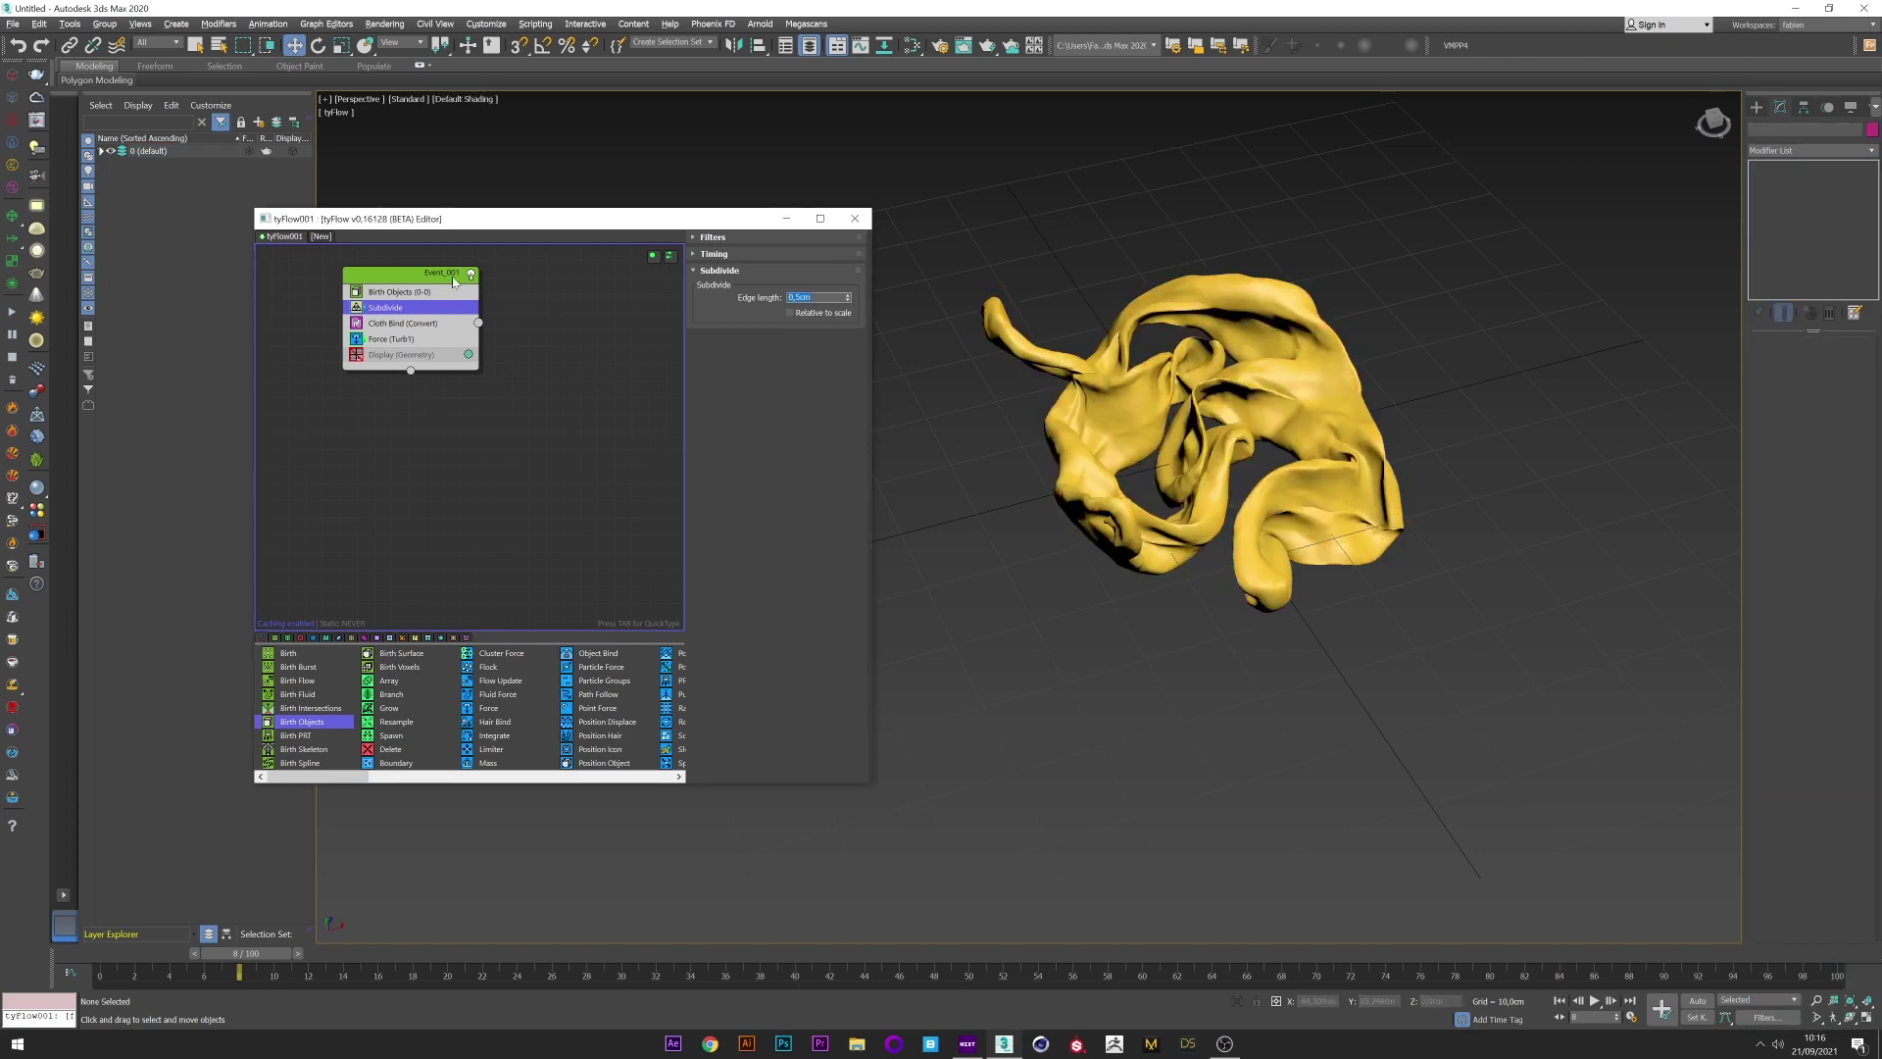
- Set the Force operator's second noise layer to turbulence with a strength of 1 cm and go to frame 3
{"action": "left_click", "coordinate": [396, 338]}
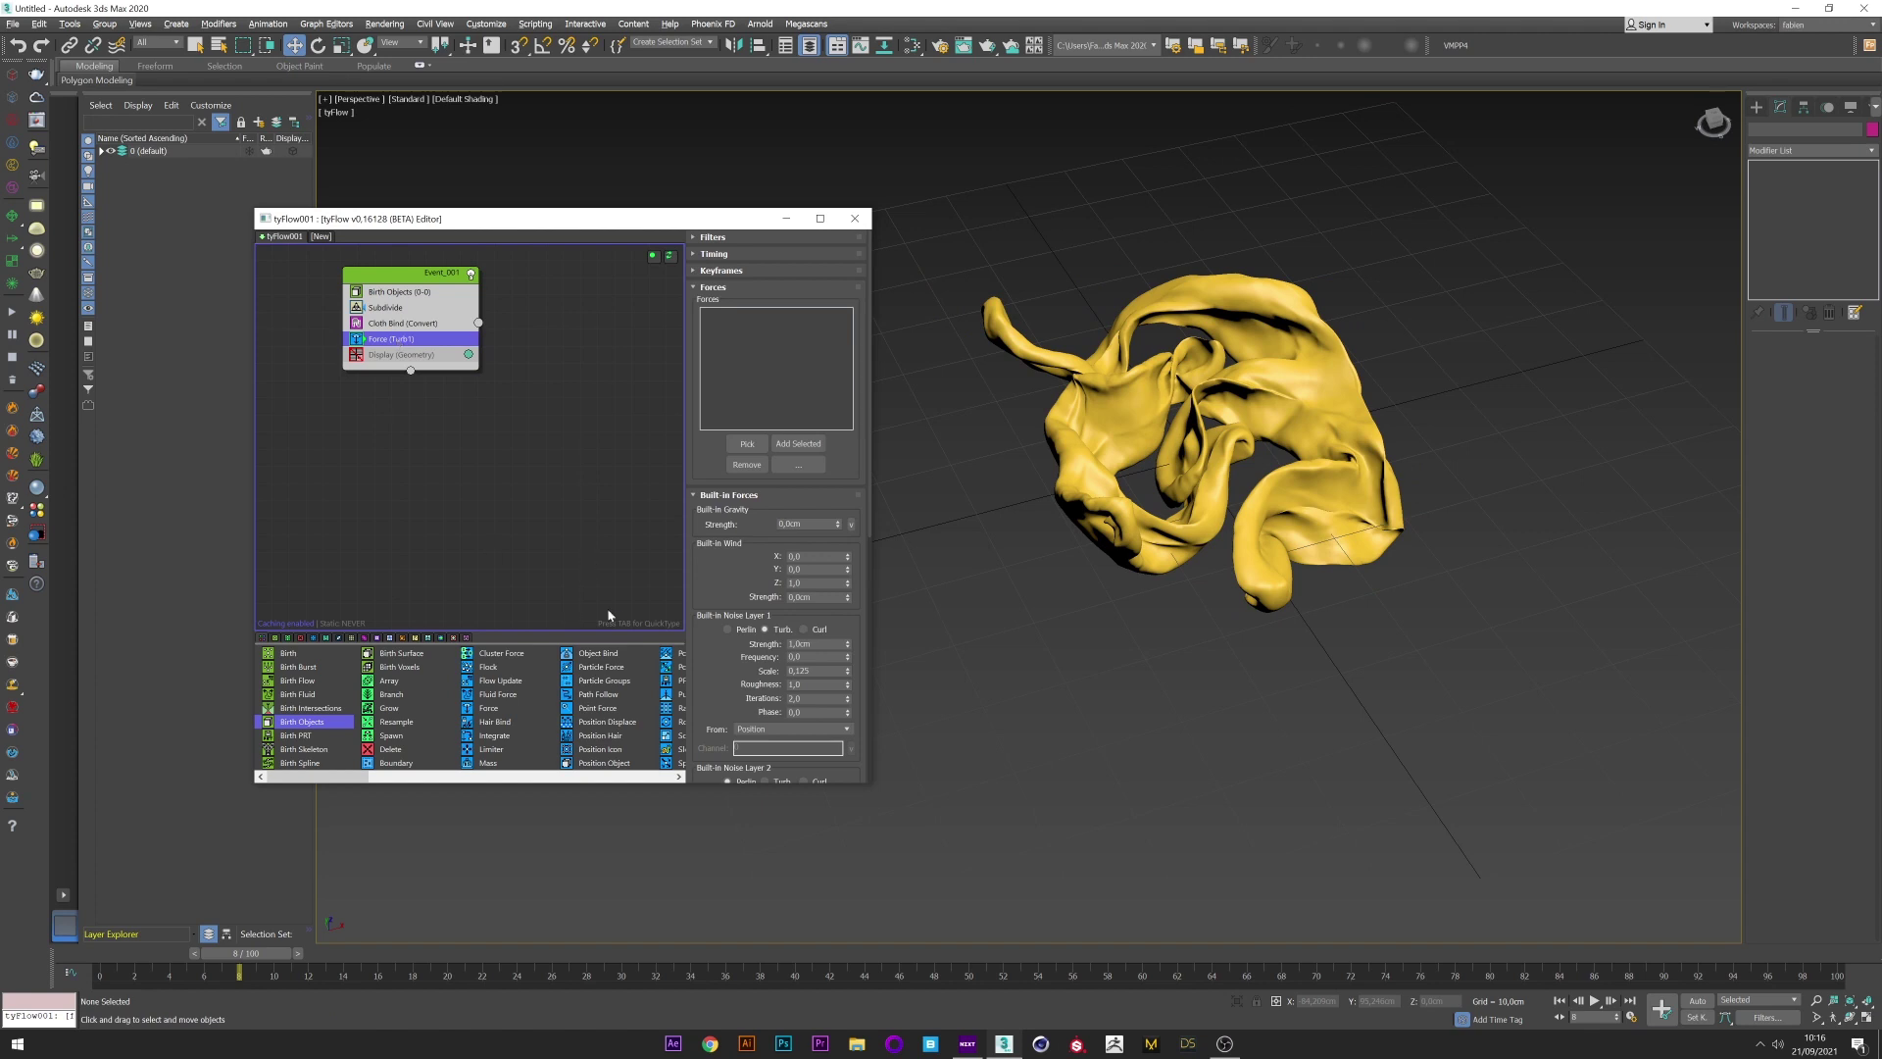
{"action": "scroll", "coordinate": [741, 655], "scroll_direction": "down", "scroll_amount": 3}
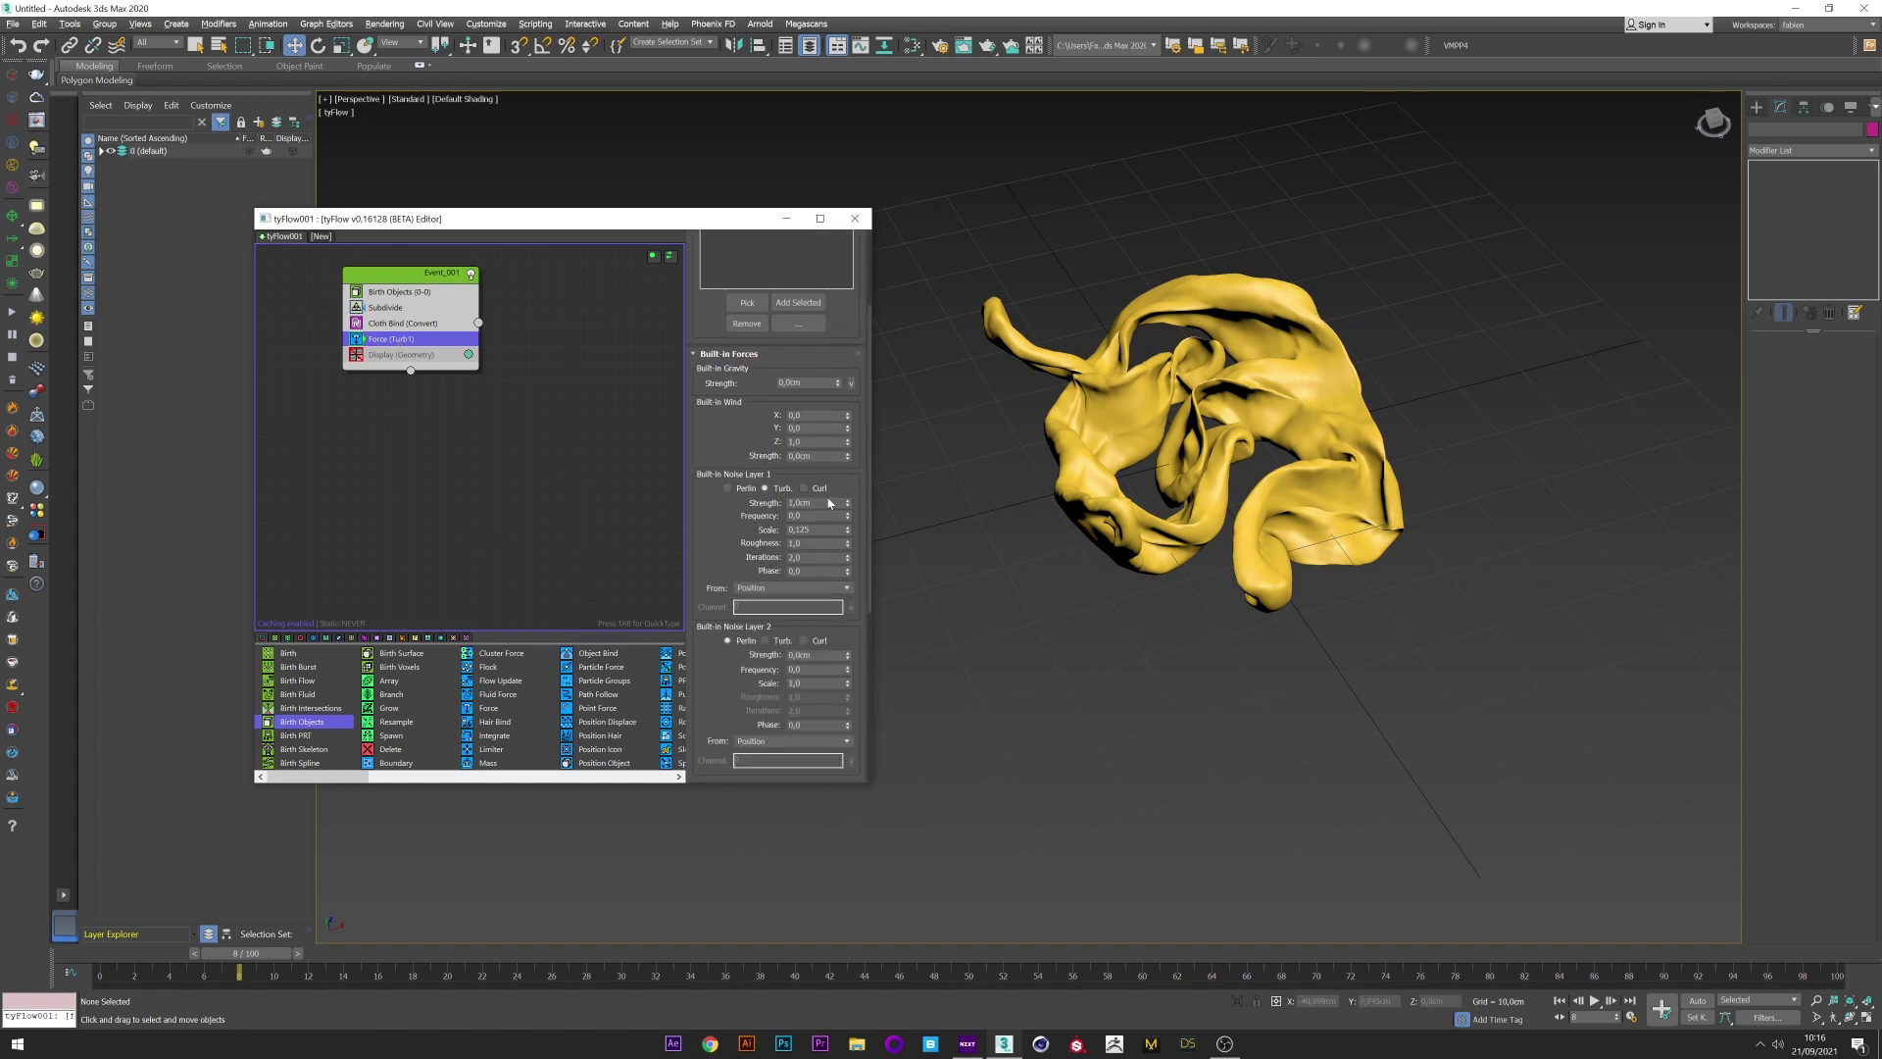
{"action": "left_click", "coordinate": [777, 643]}
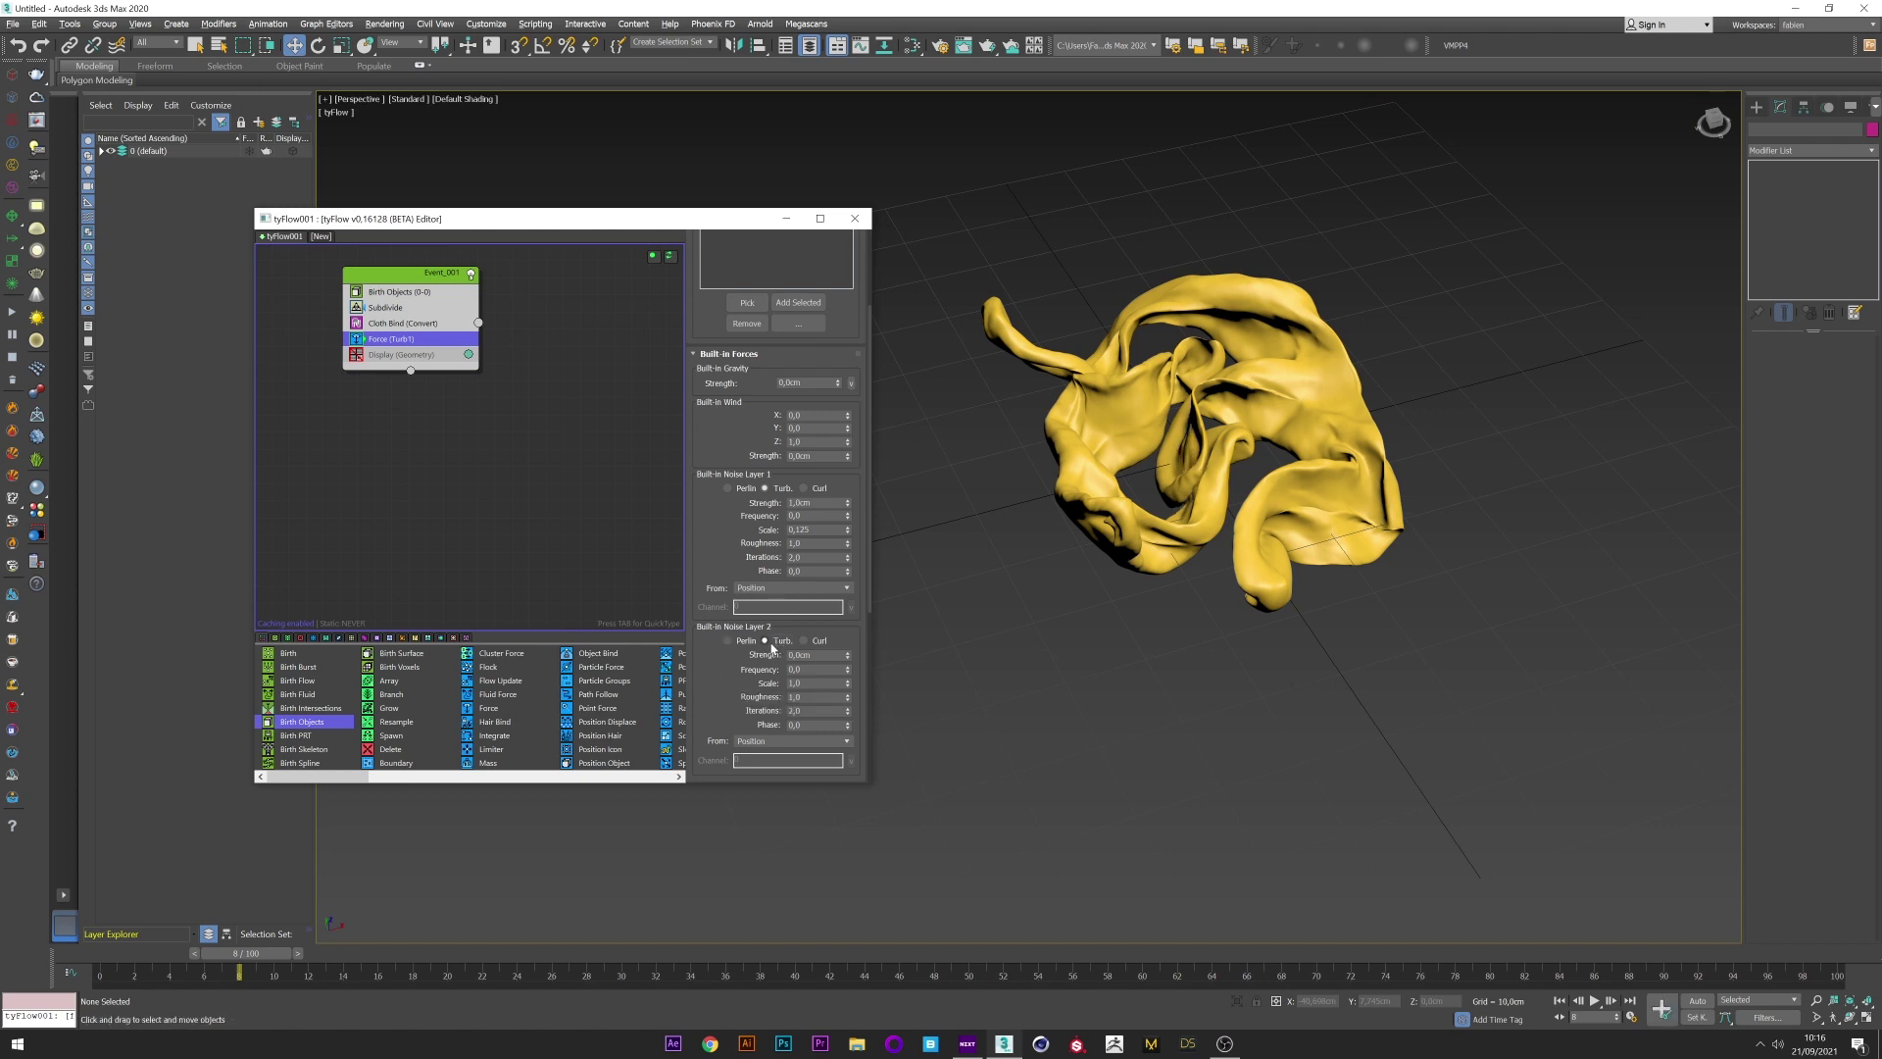
{"action": "double_click", "coordinate": [801, 655]}
{"action": "type", "text": "1"}
{"action": "key", "text": "Return"}
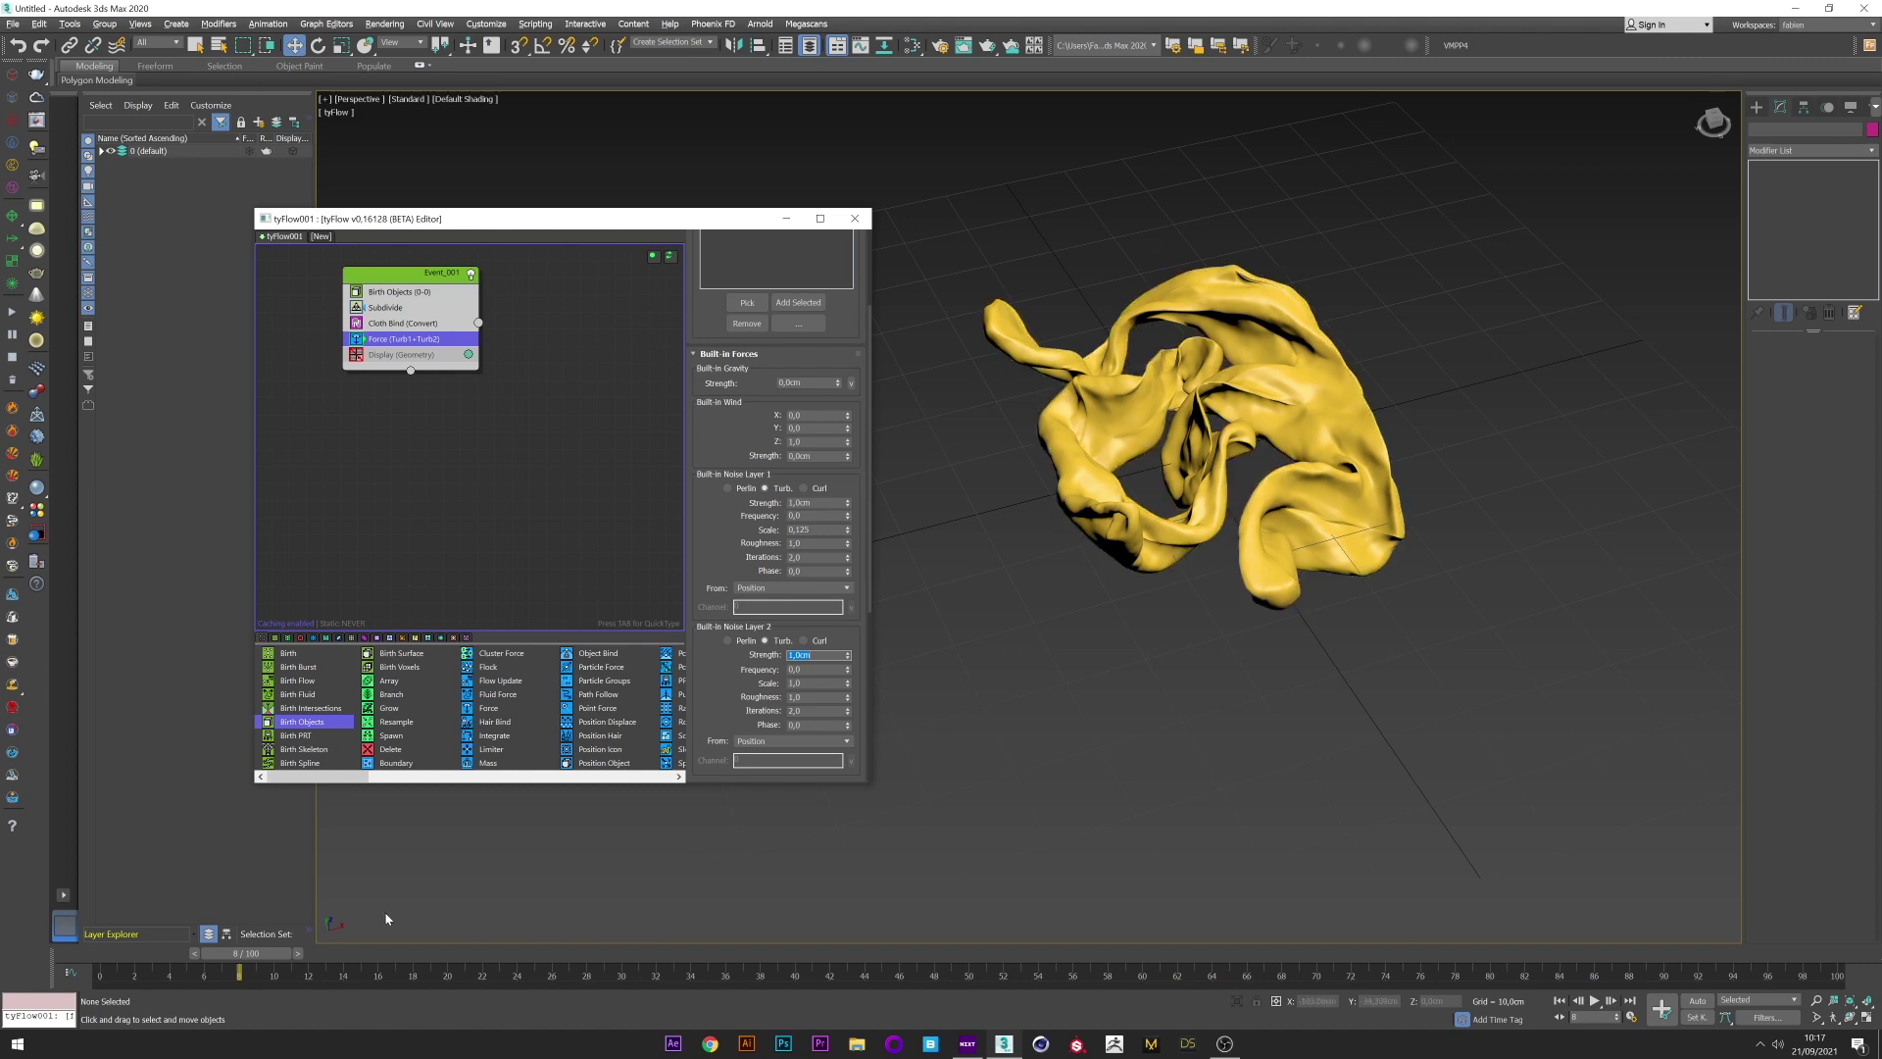
{"action": "left_click", "coordinate": [154, 960]}
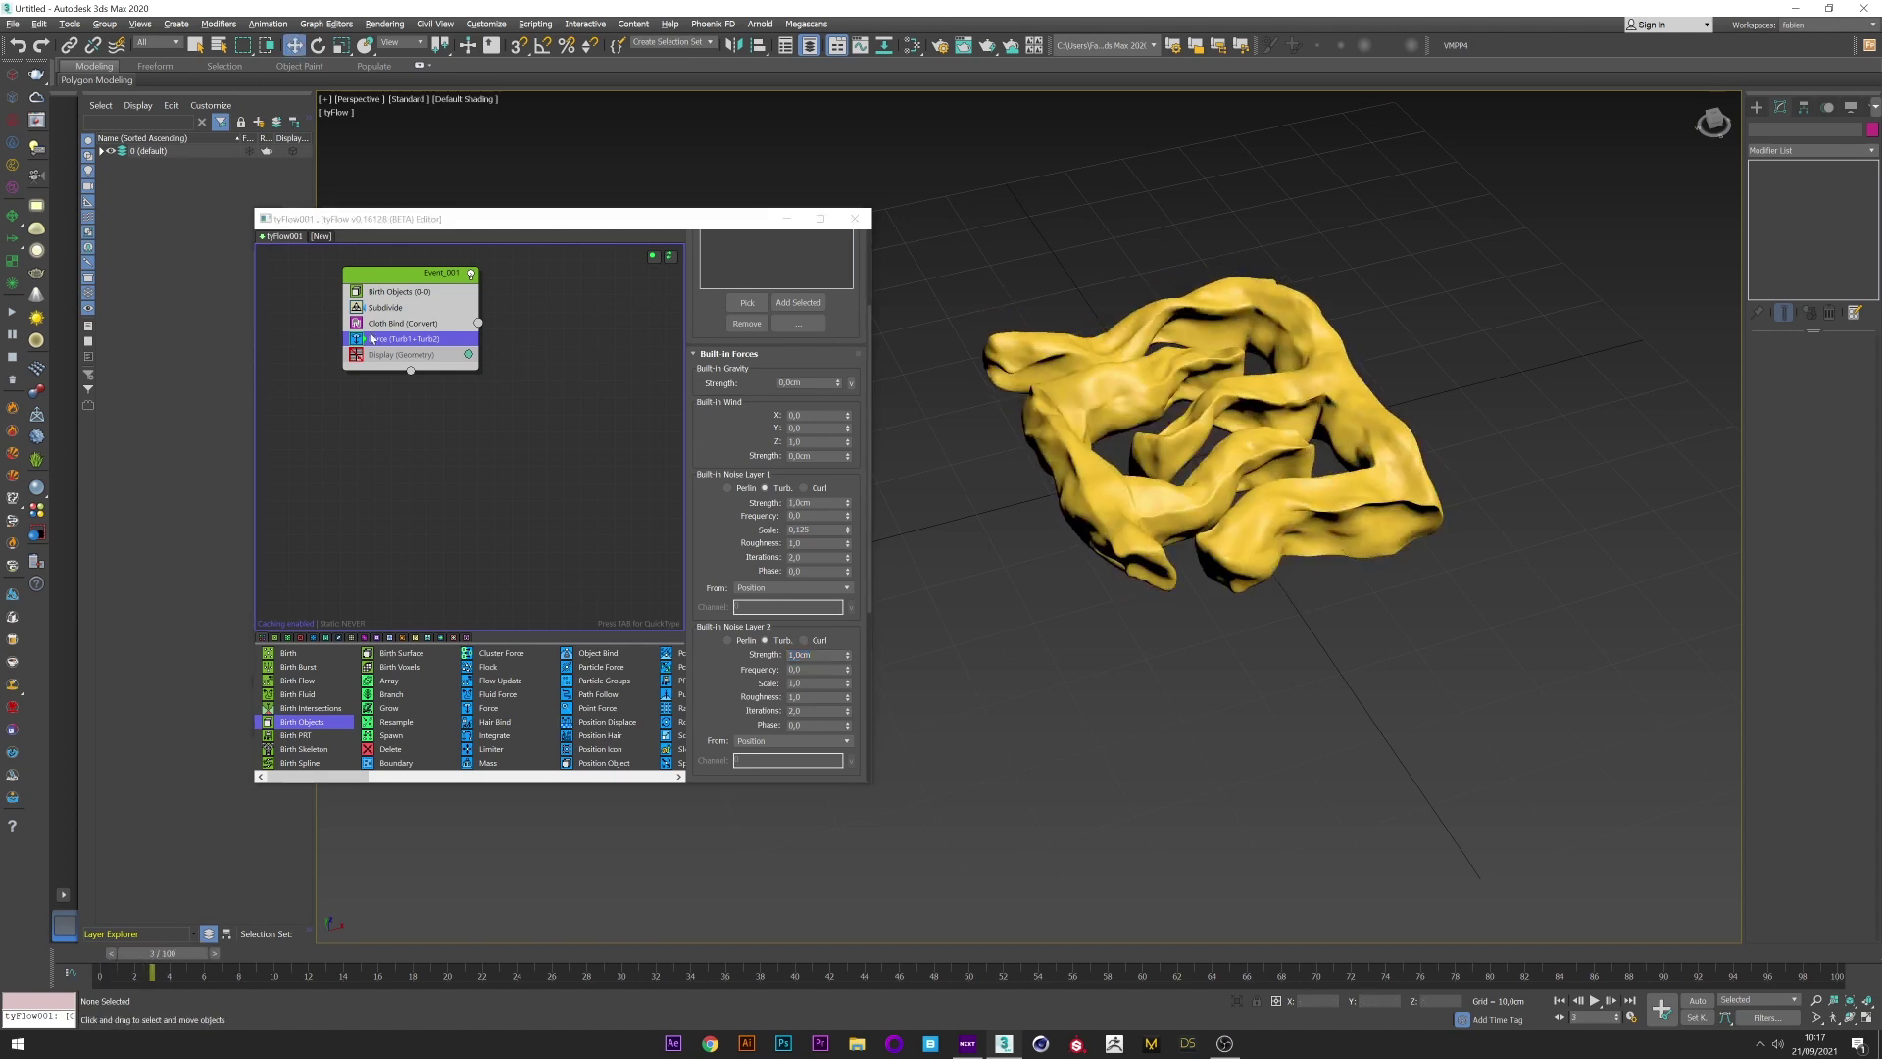
- Add a Slow operator below Force and set its X, Y and Z velocity slowdown to 15%
{"action": "left_click", "coordinate": [384, 340]}
{"action": "key", "text": "Tab"}
{"action": "type", "text": "slo"}
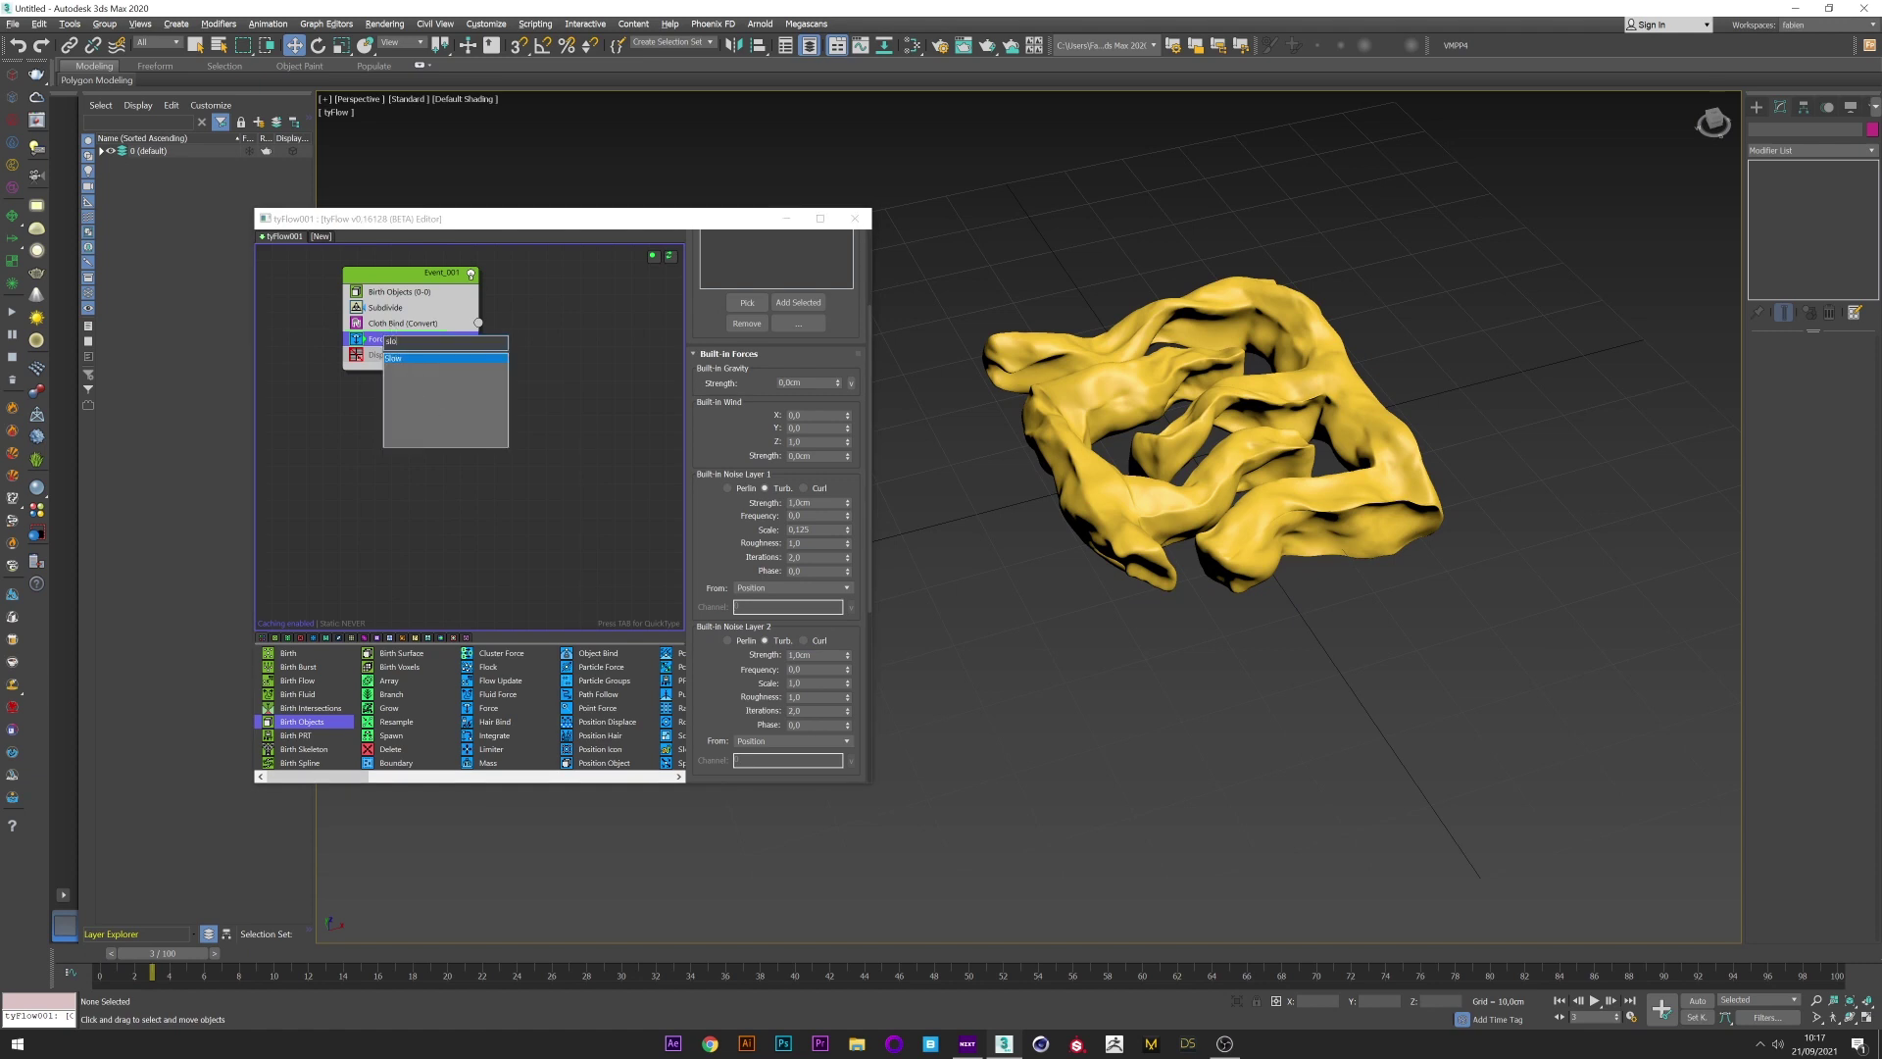
{"action": "left_click", "coordinate": [414, 361]}
{"action": "left_click_drag", "start_coordinate": [389, 340], "coordinate": [387, 358]}
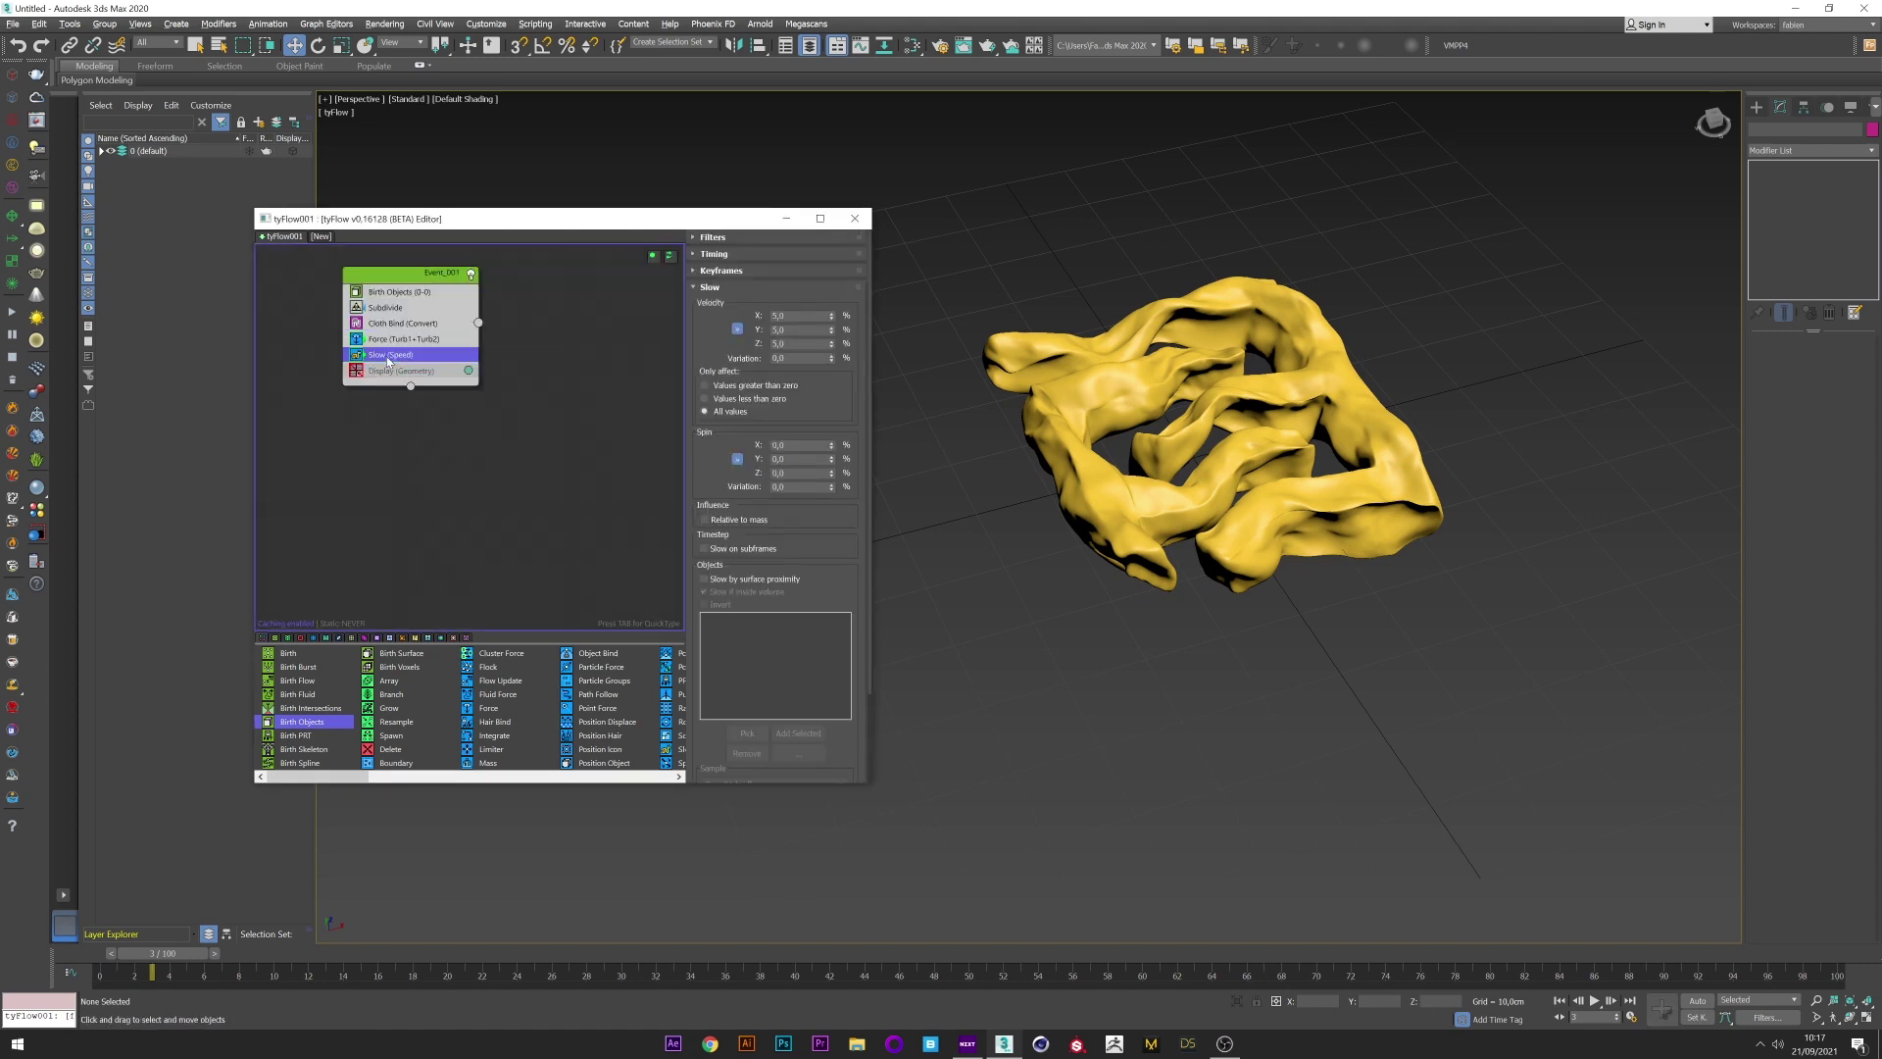
{"action": "left_click", "coordinate": [789, 316]}
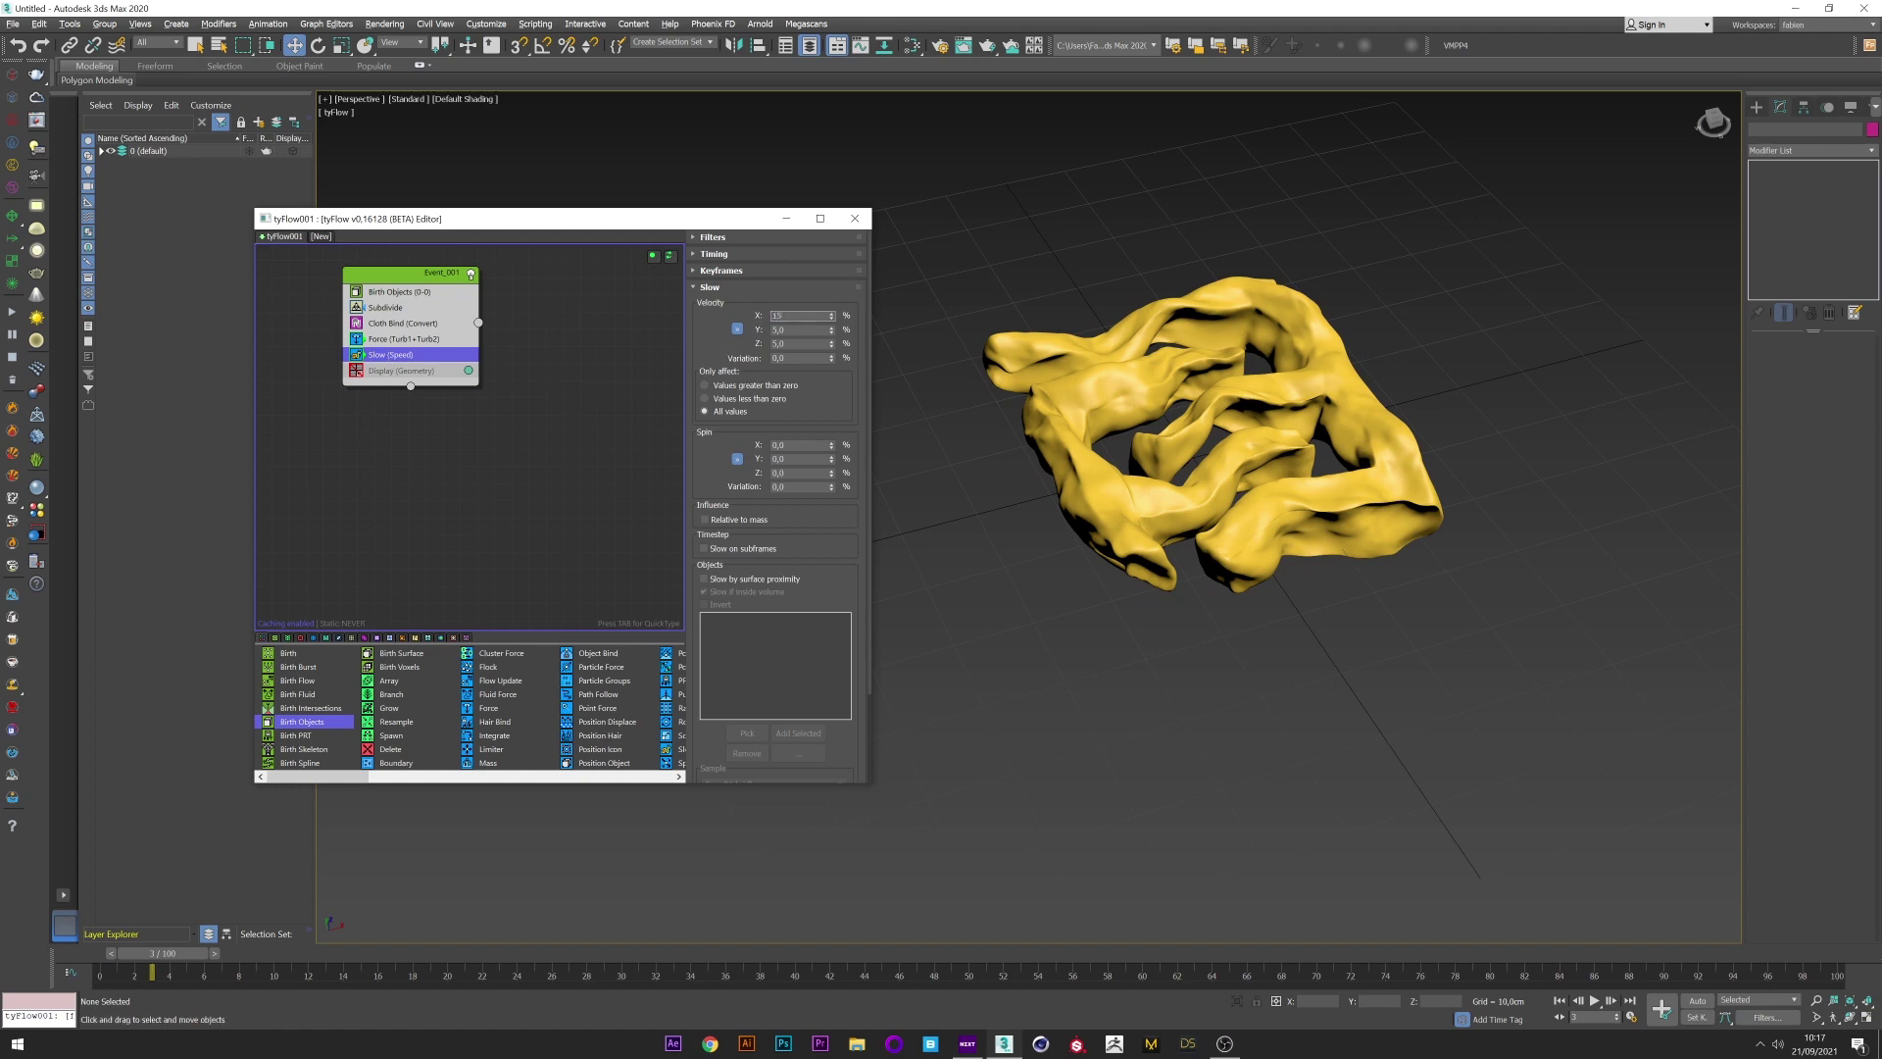
{"action": "type", "text": "15"}
{"action": "key", "text": "Return"}
{"action": "middle_click_drag", "start_coordinate": [1013, 728], "coordinate": [1000, 724], "text": "alt"}
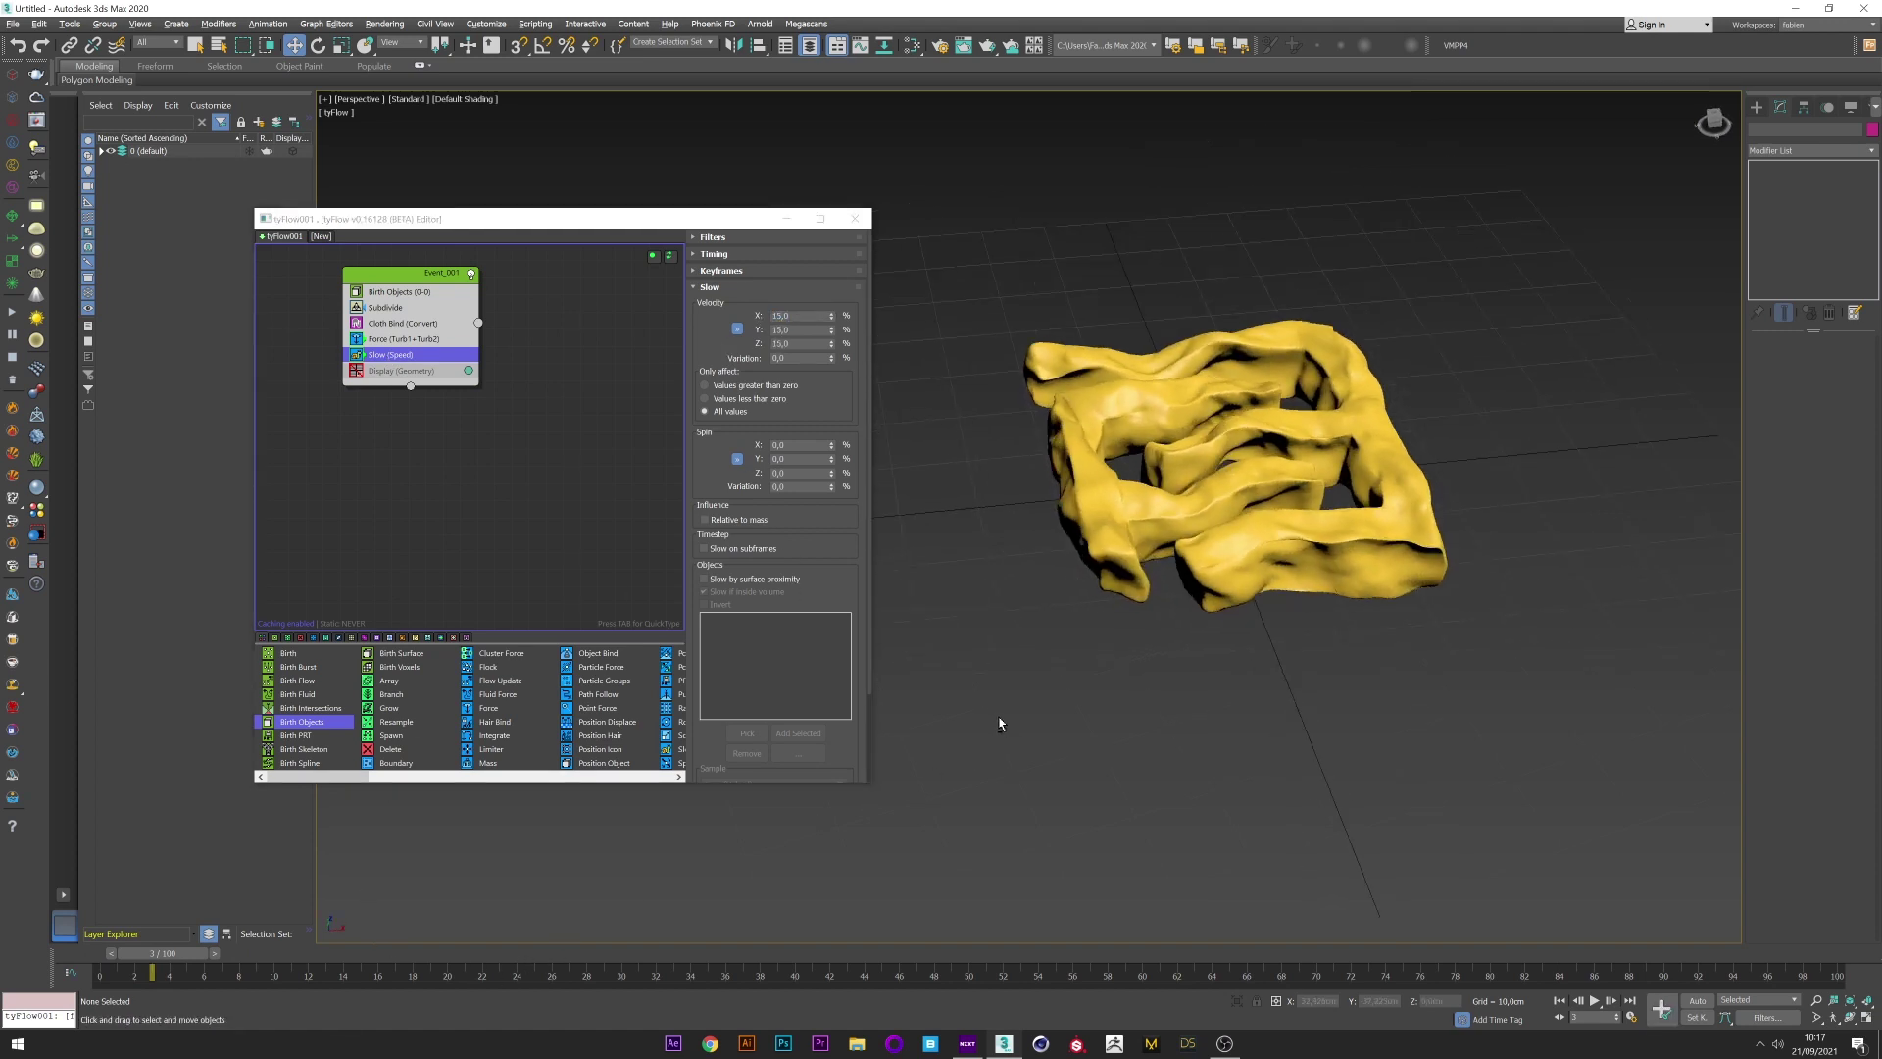
- Set the Subdivide operator's edge length to 0.2 cm
{"action": "left_click", "coordinate": [386, 307]}
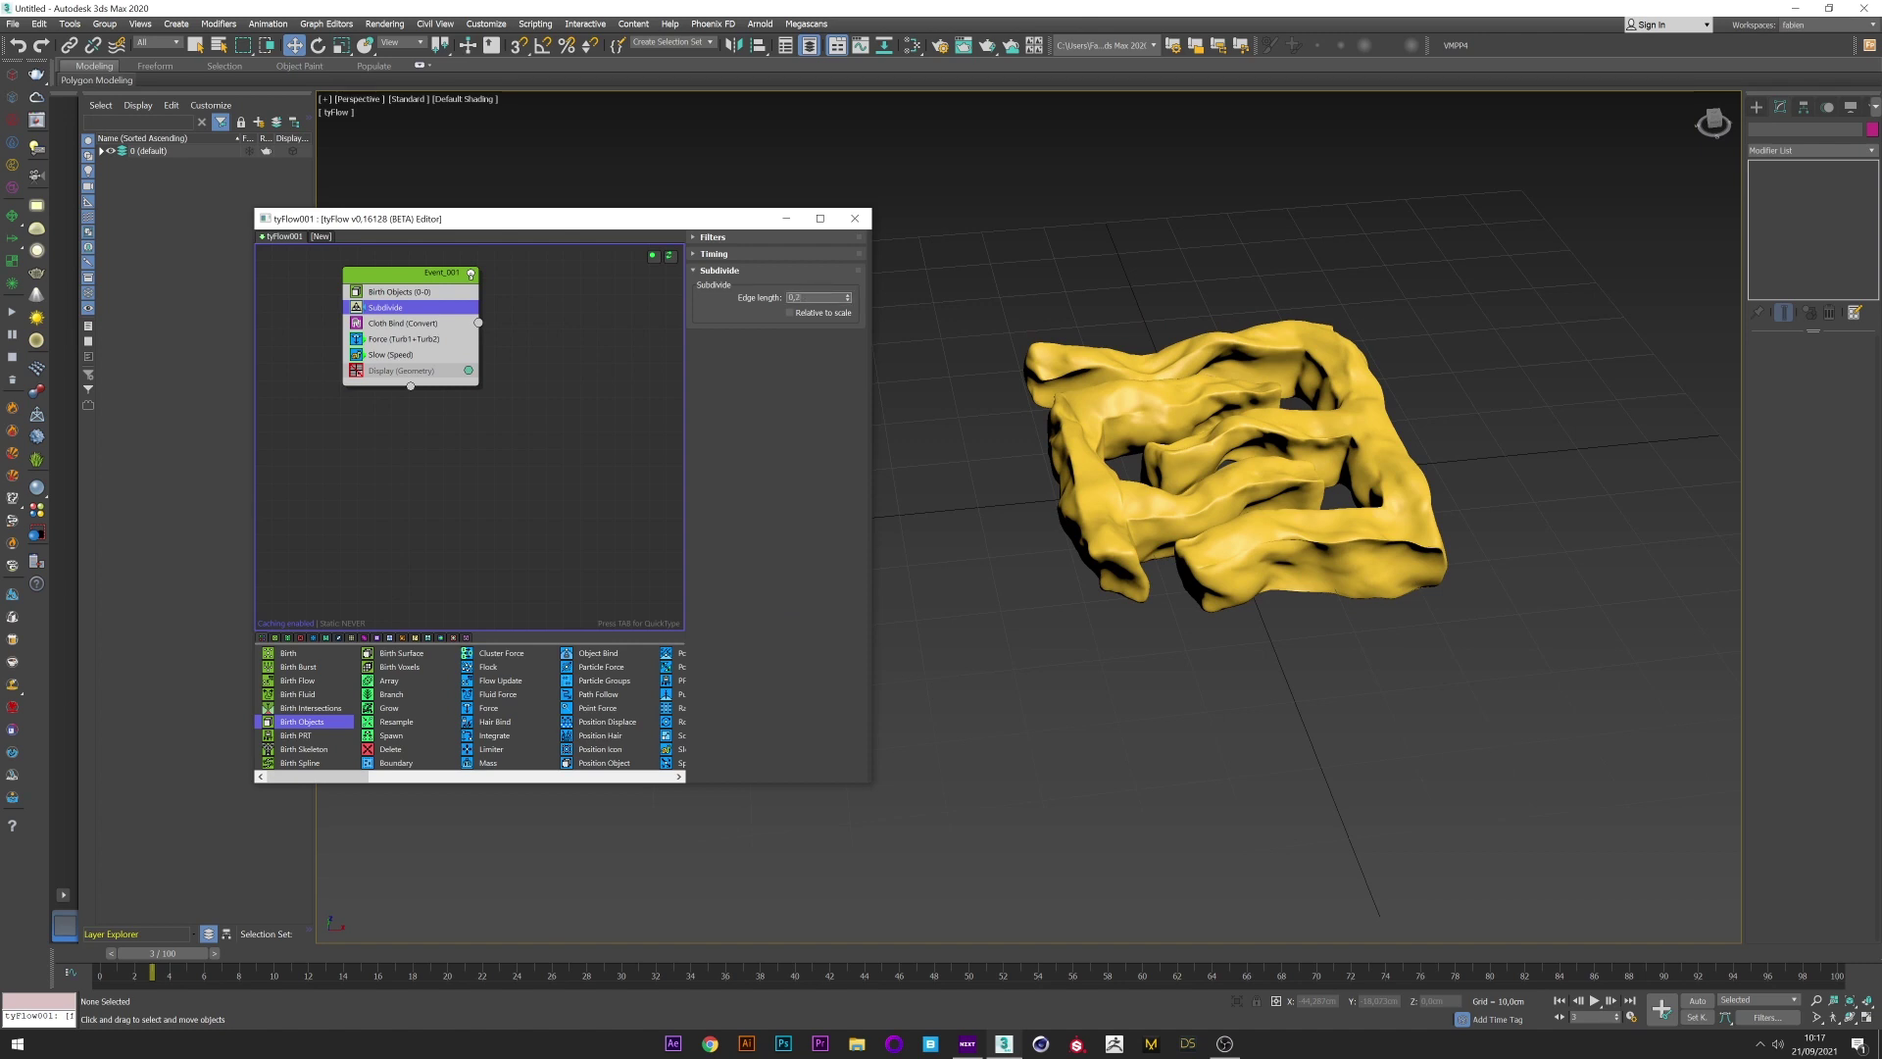
{"action": "type", "text": "0,2"}
{"action": "key", "text": "Return"}
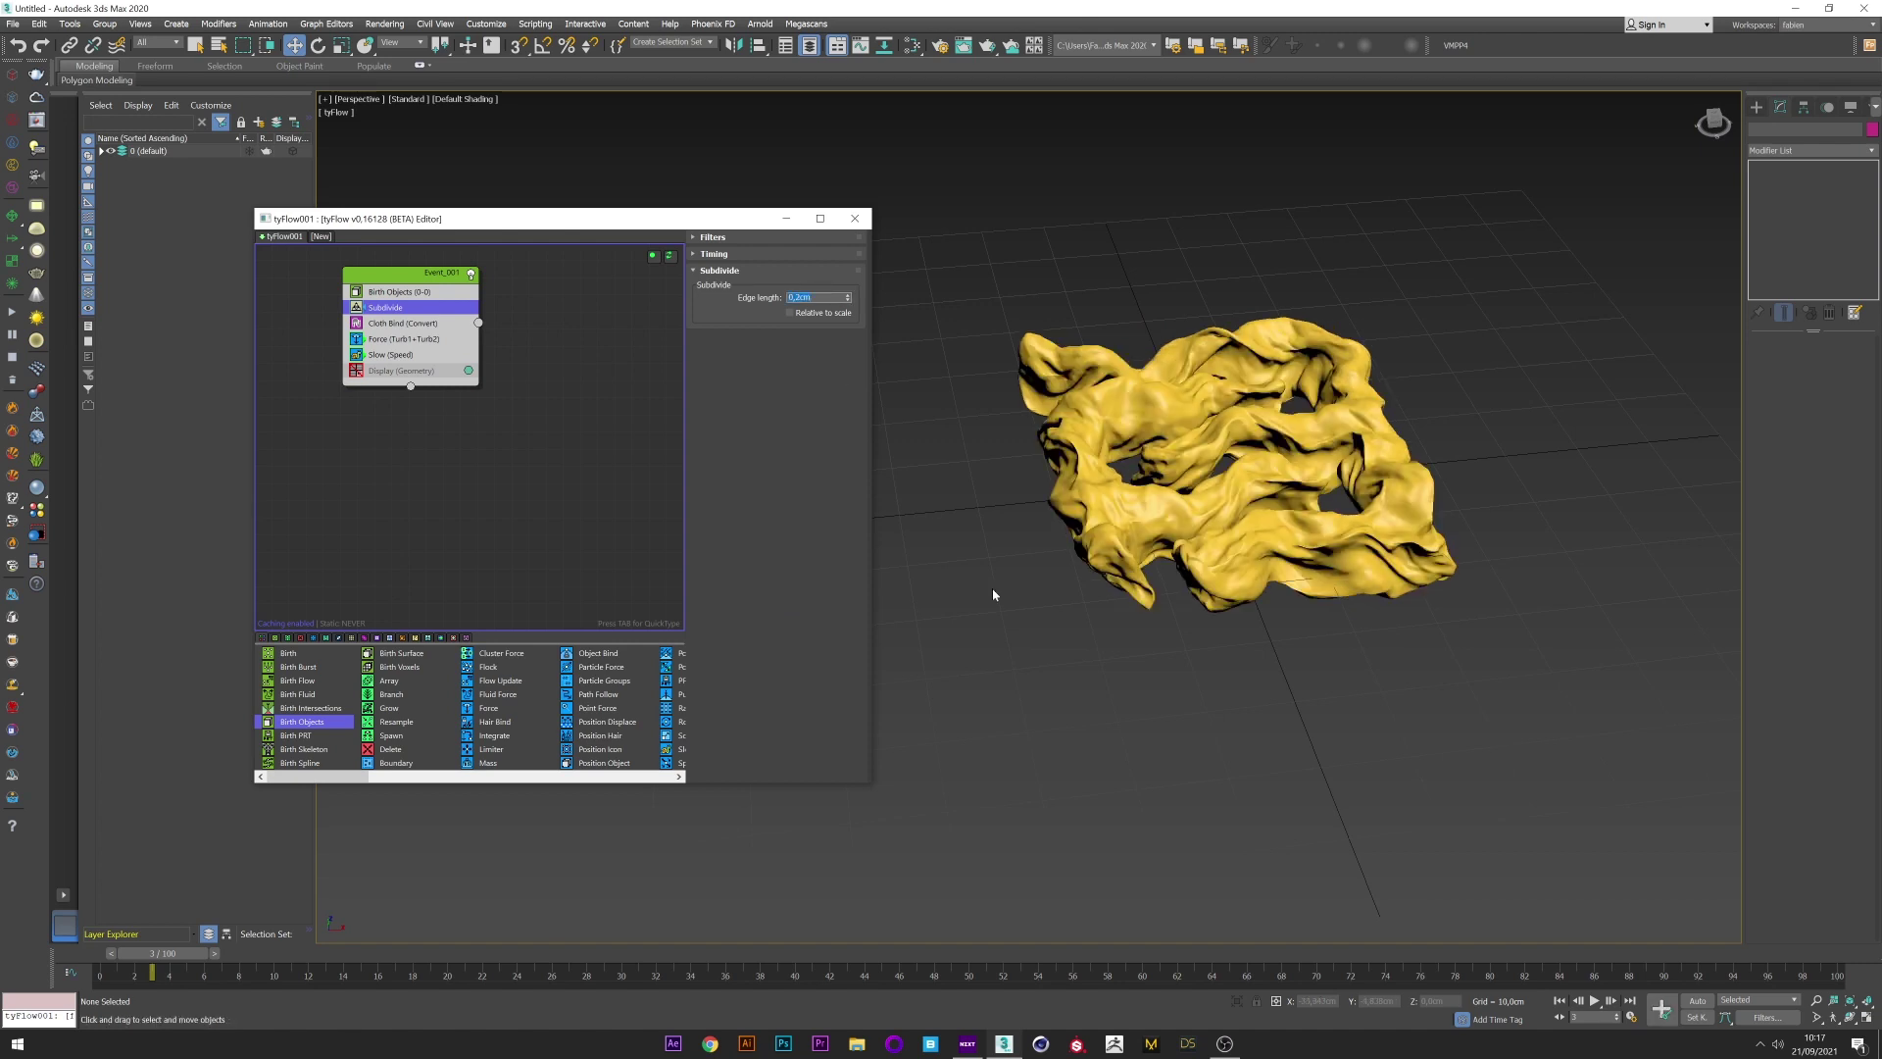
- Add a Relax modifier to the tyFlow object's modifier stack
{"action": "left_click", "coordinate": [1131, 556]}
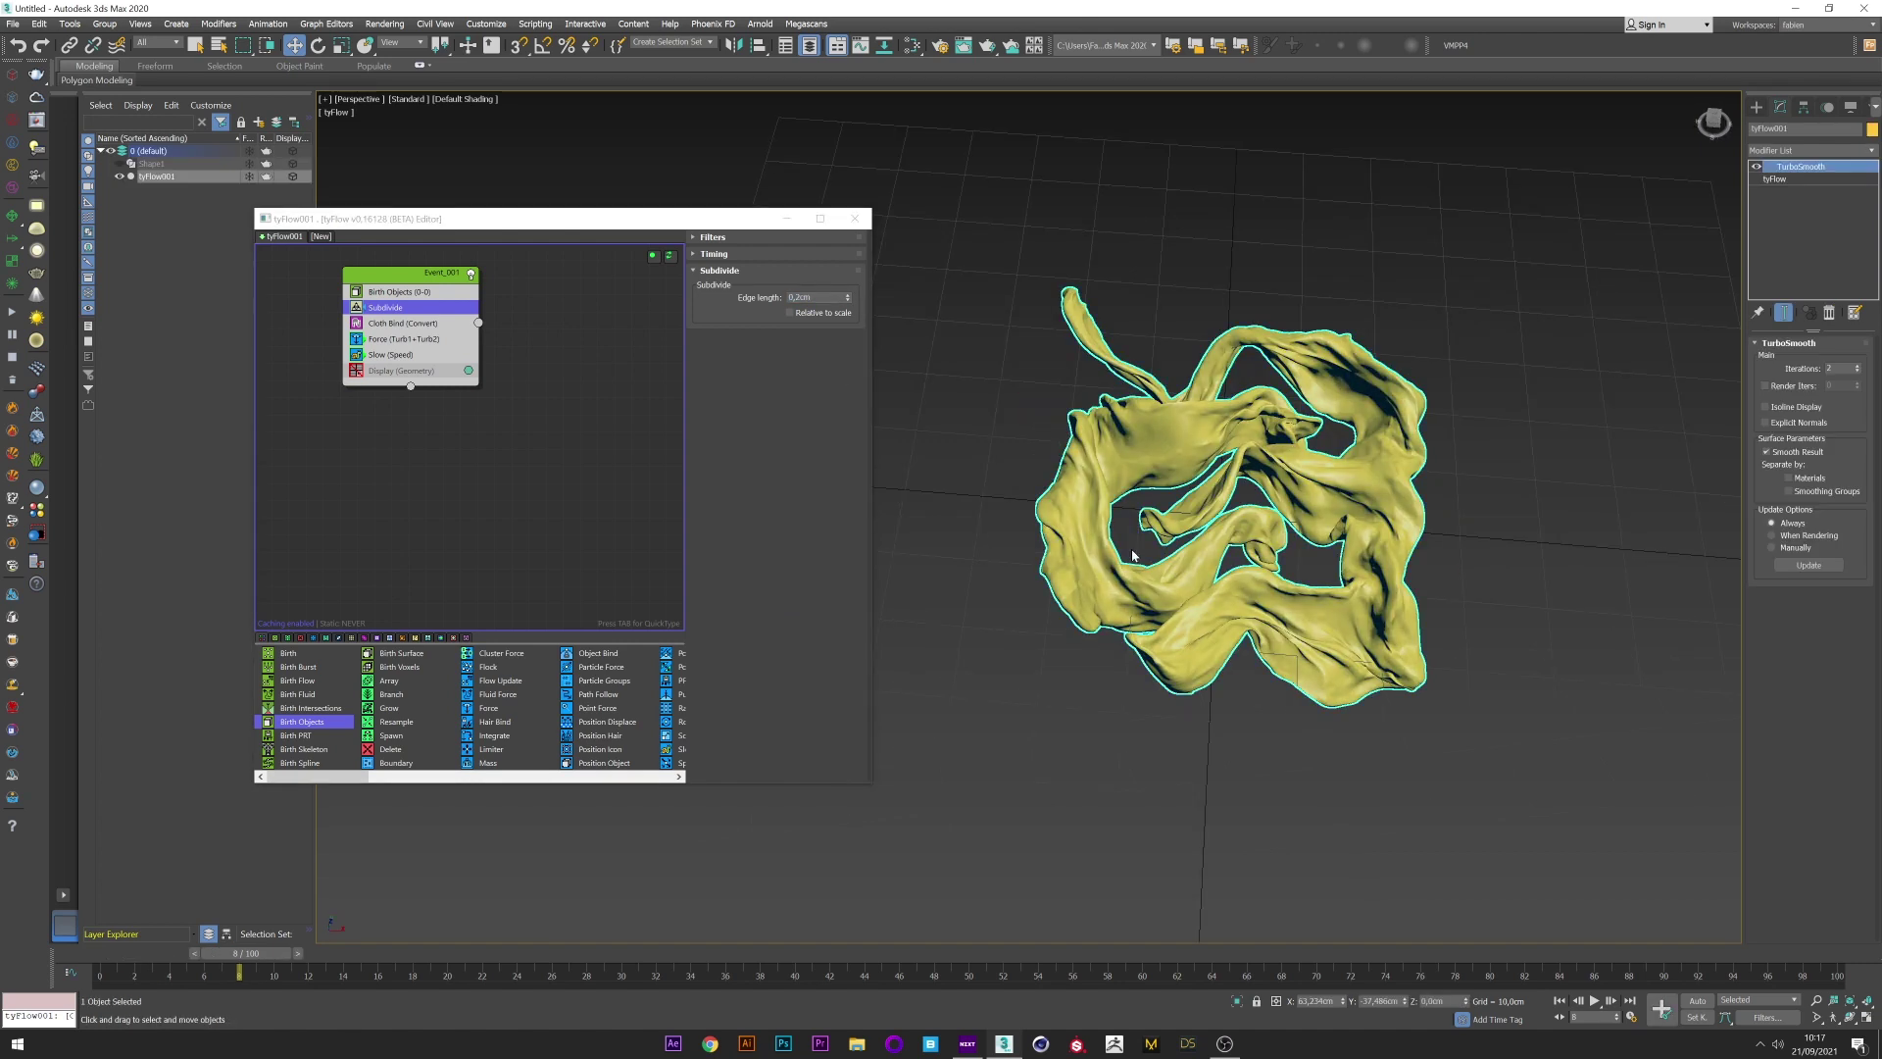
{"action": "left_click", "coordinate": [1796, 149]}
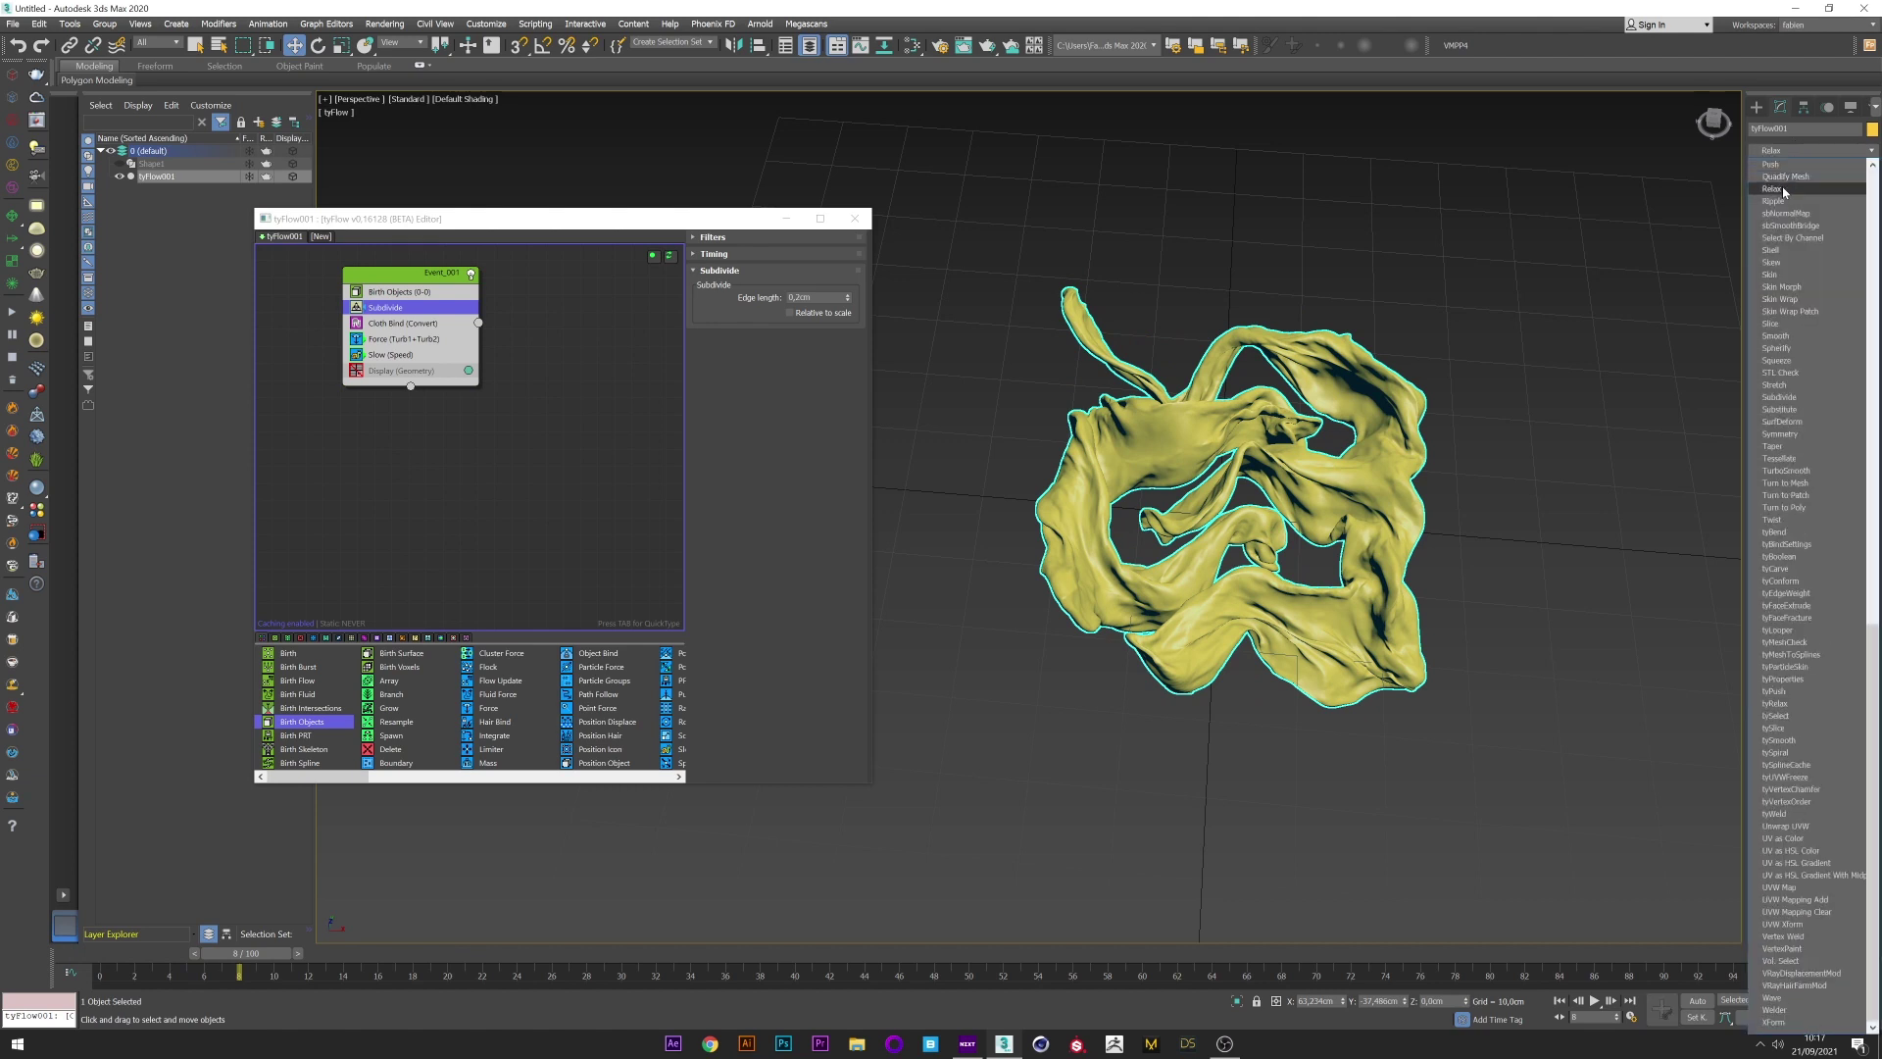
{"action": "left_click", "coordinate": [1784, 189]}
{"action": "left_click", "coordinate": [1633, 393]}
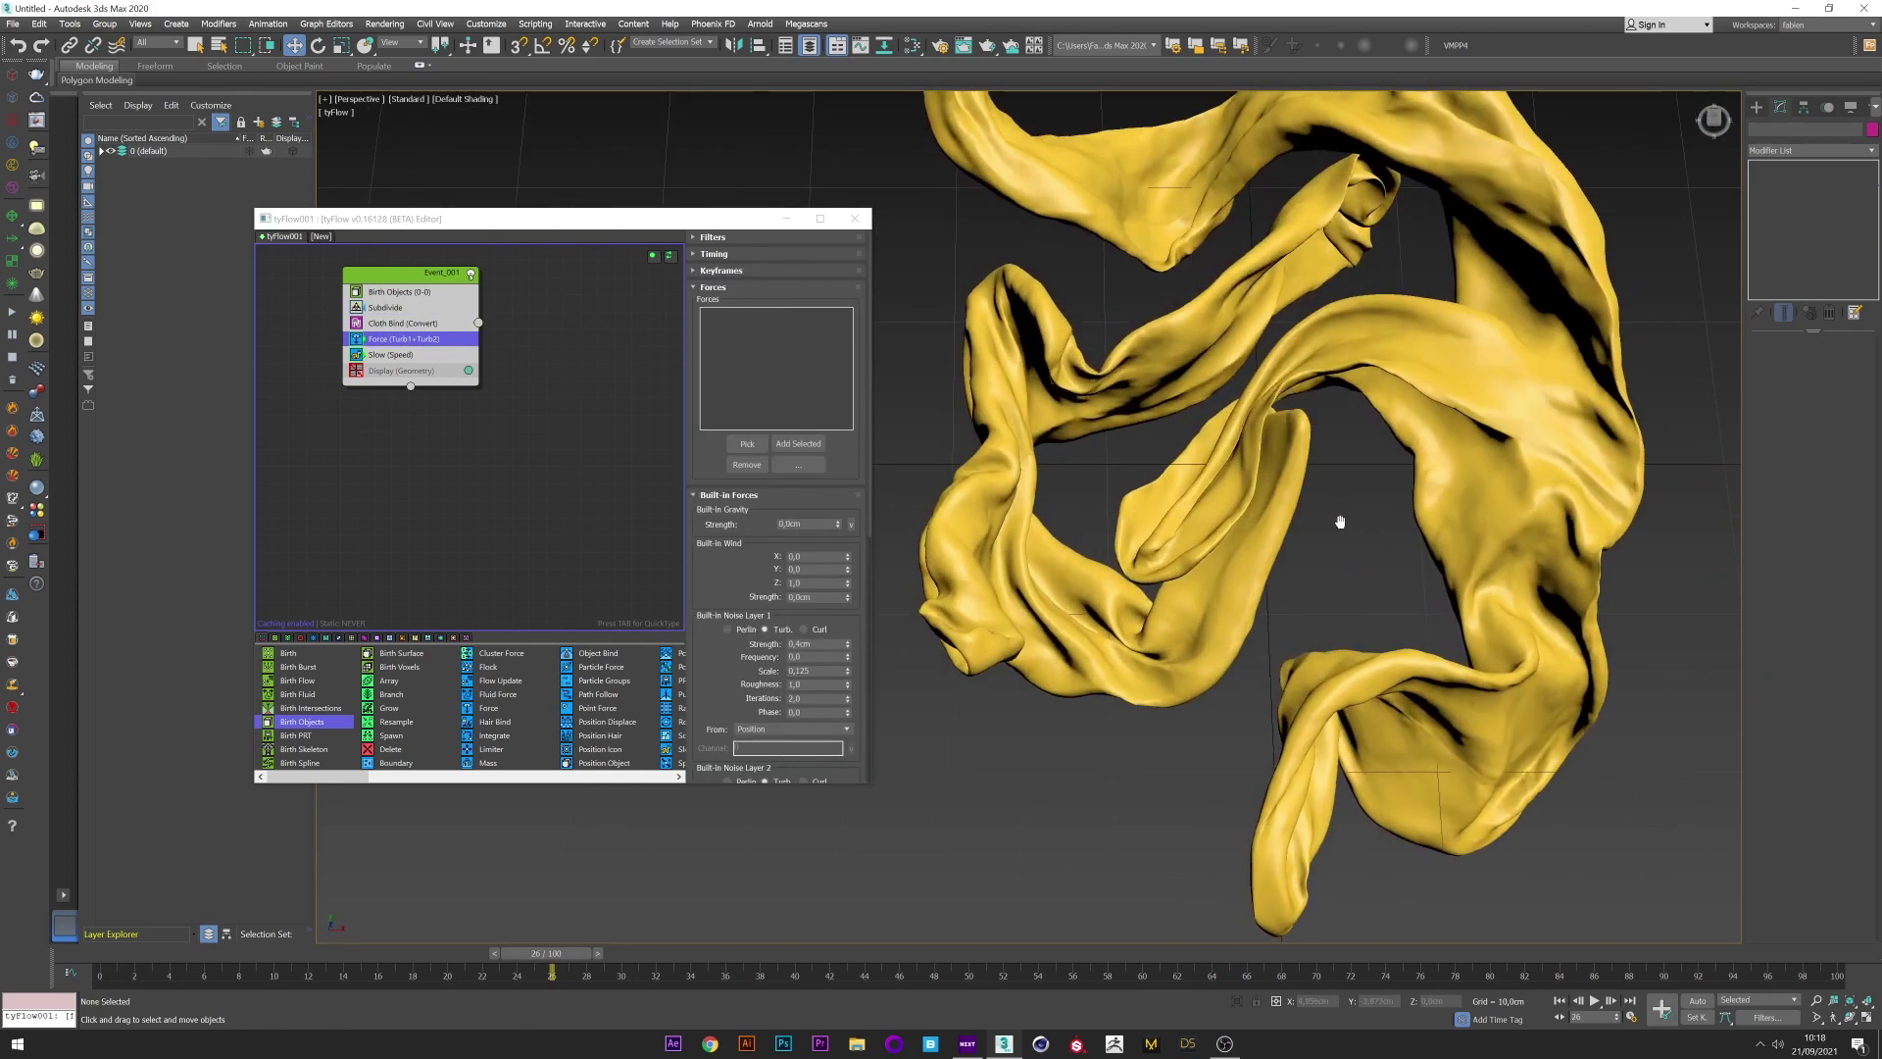
- Refine the cloth by setting the Subdivide operator's edge length to 0.1 cm
{"action": "middle_click_drag", "start_coordinate": [1336, 525], "coordinate": [1343, 553]}
{"action": "middle_click_drag", "start_coordinate": [1380, 384], "coordinate": [1307, 524]}
{"action": "left_click", "coordinate": [1307, 524]}
{"action": "left_click", "coordinate": [403, 309]}
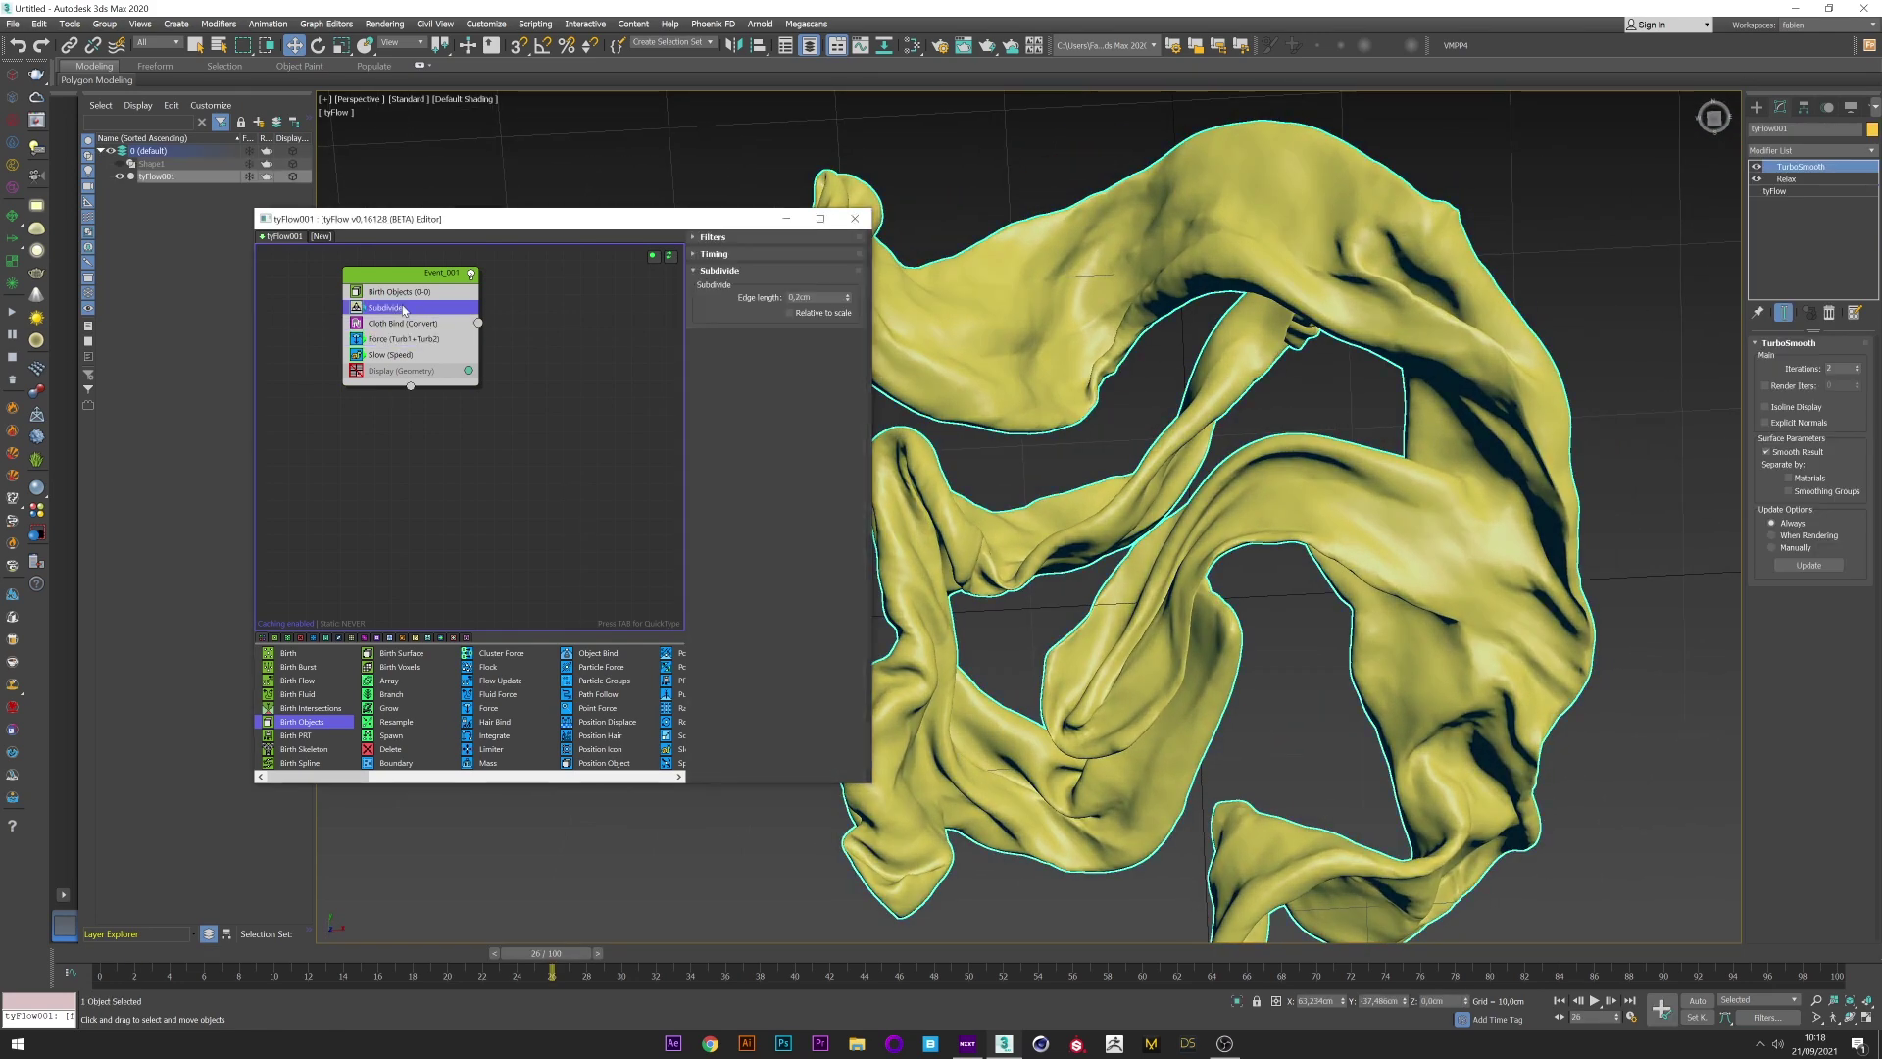
{"action": "left_click", "coordinate": [816, 297]}
{"action": "type", "text": "0,1"}
{"action": "key", "text": "Return"}
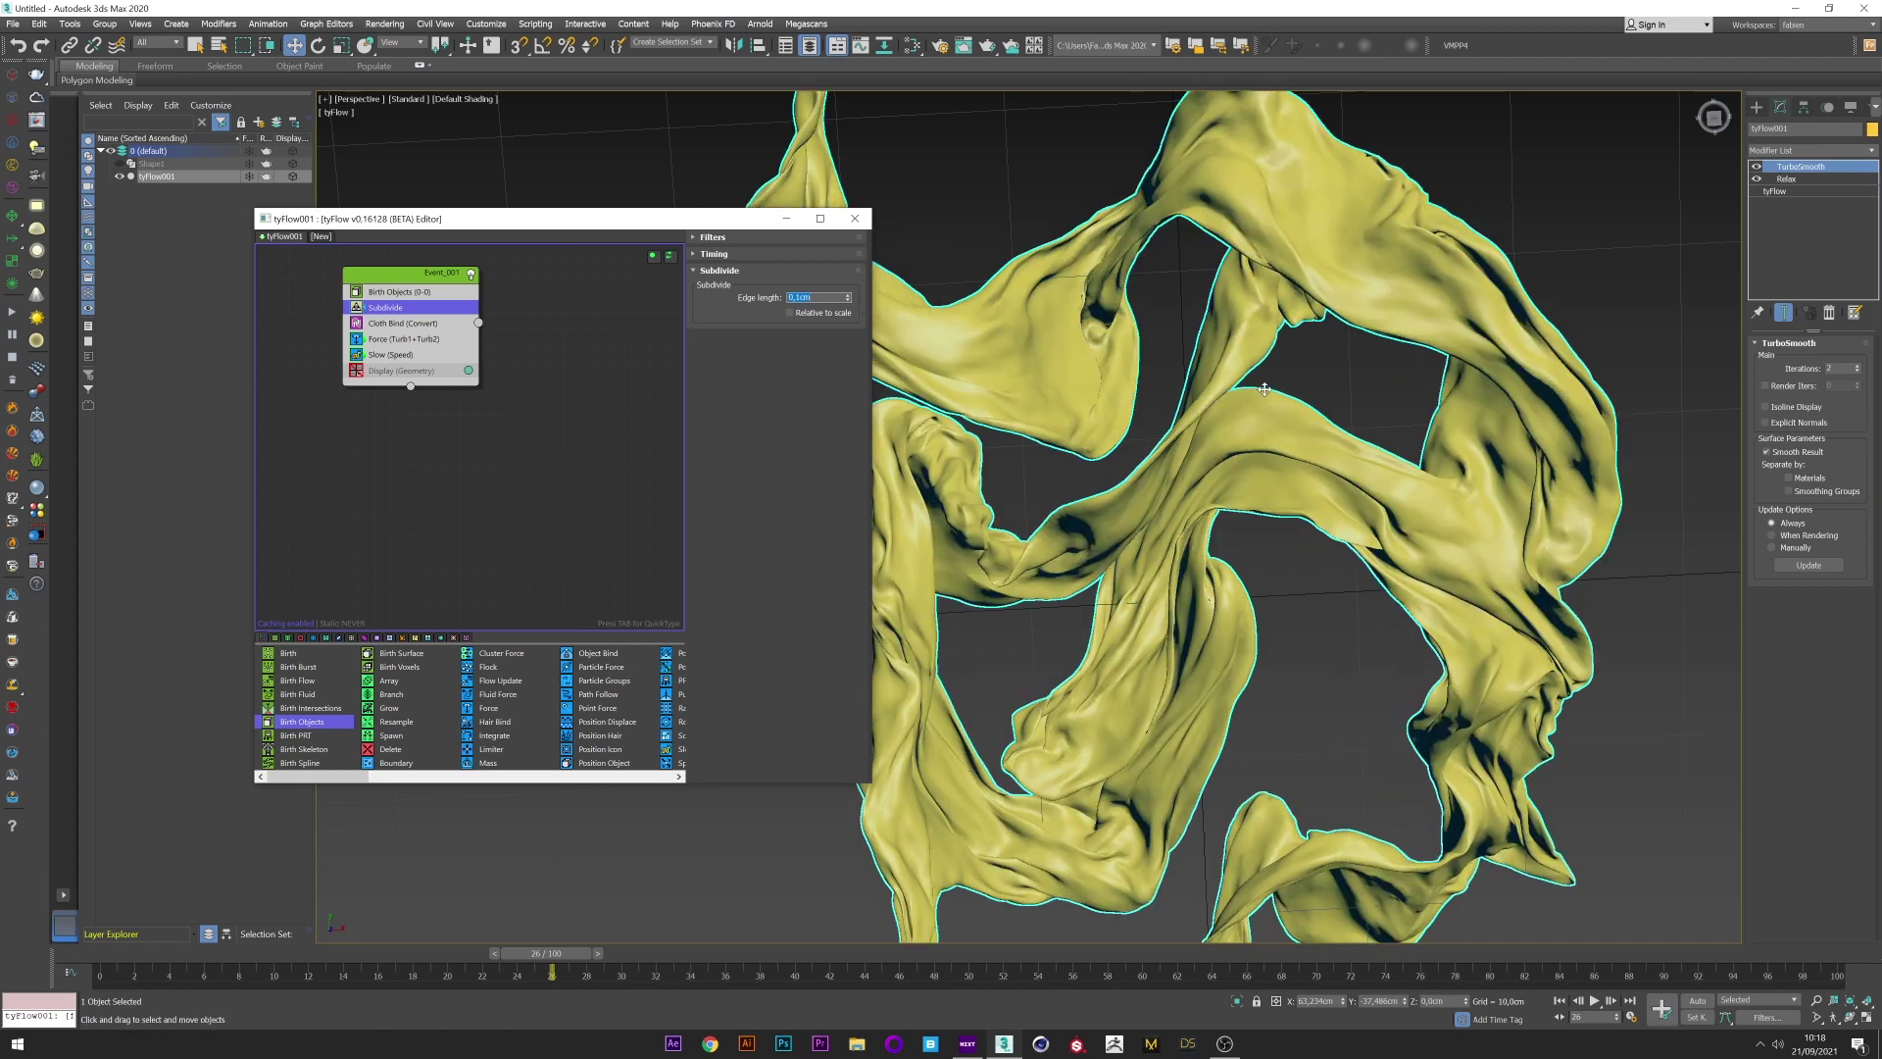
- Check the mesh density of the whole cloth by briefly showing edged faces
{"action": "scroll", "coordinate": [1264, 389], "scroll_direction": "down", "scroll_amount": 4}
{"action": "left_click", "coordinate": [1592, 327]}
{"action": "key", "text": "F4"}
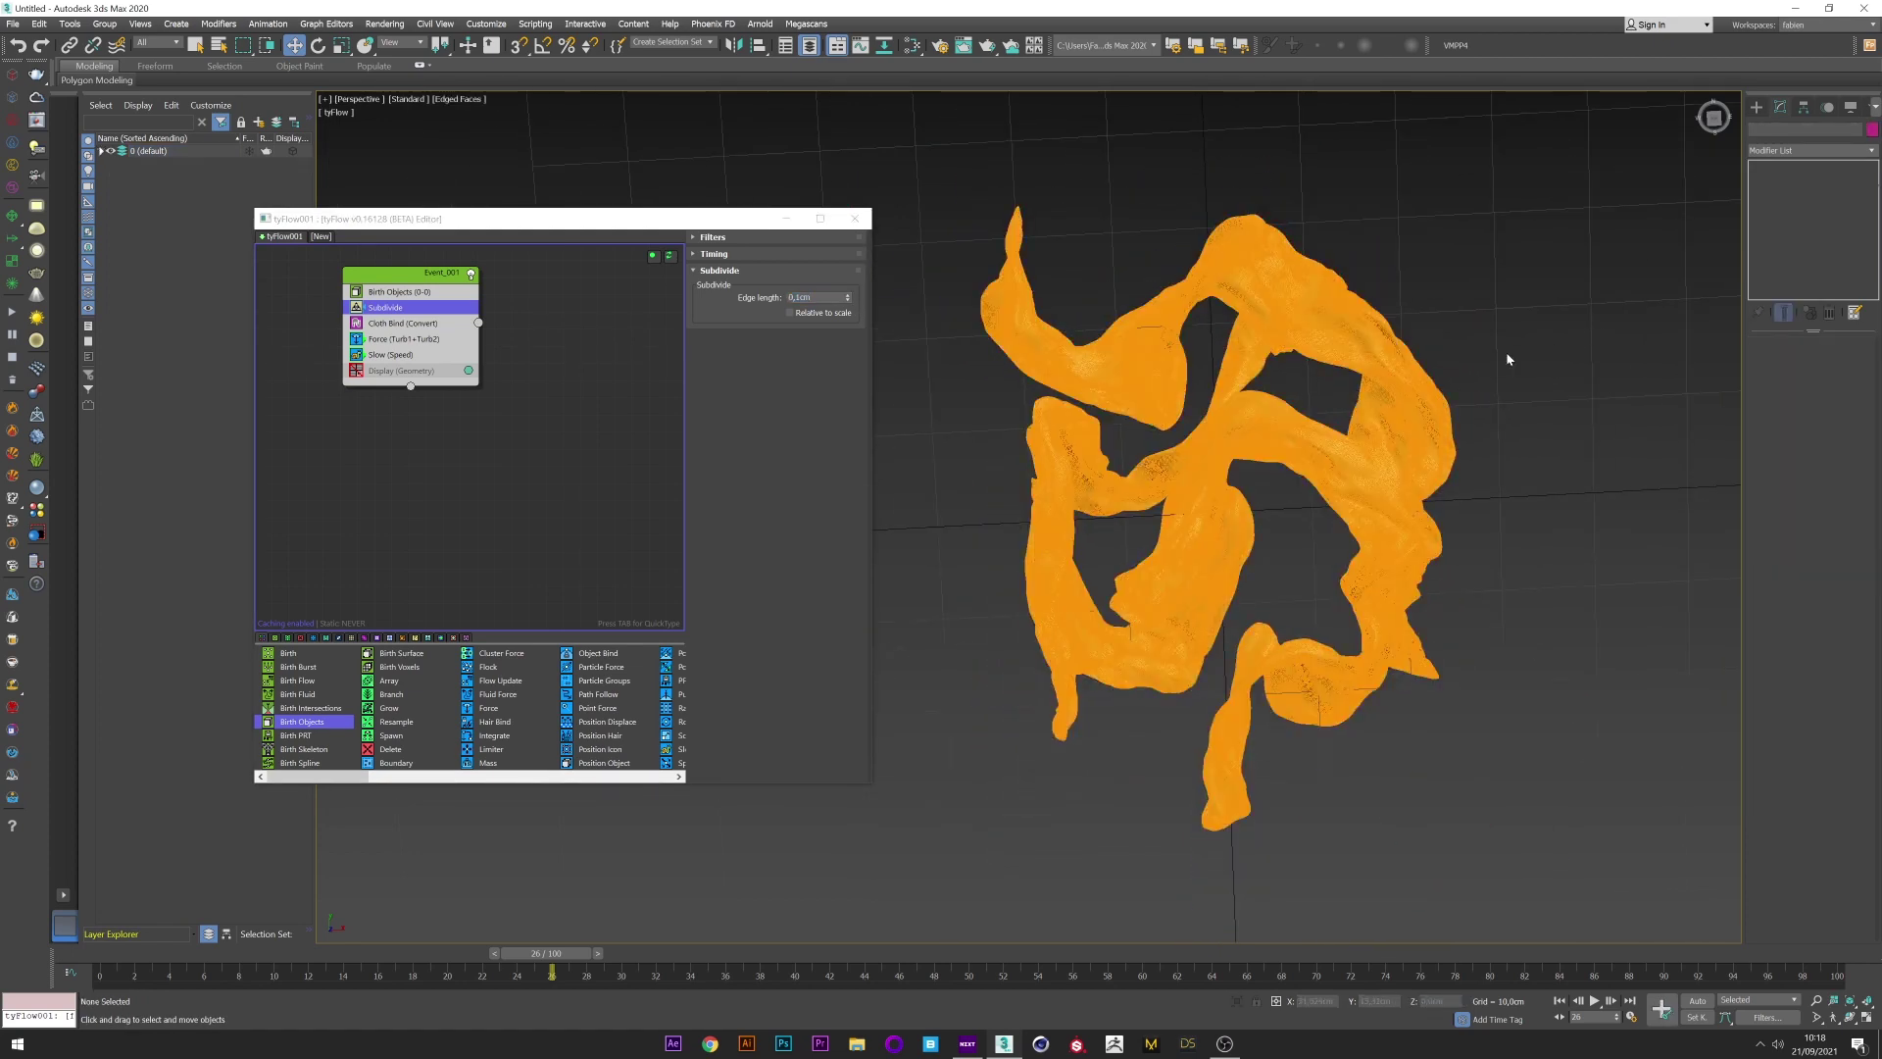
{"action": "key", "text": "F4"}
- Set the tyFlow object's simulation time step to 1/2 Frame and return to the TurboSmooth level of the stack
{"action": "left_click", "coordinate": [1253, 351]}
{"action": "left_click", "coordinate": [1809, 193]}
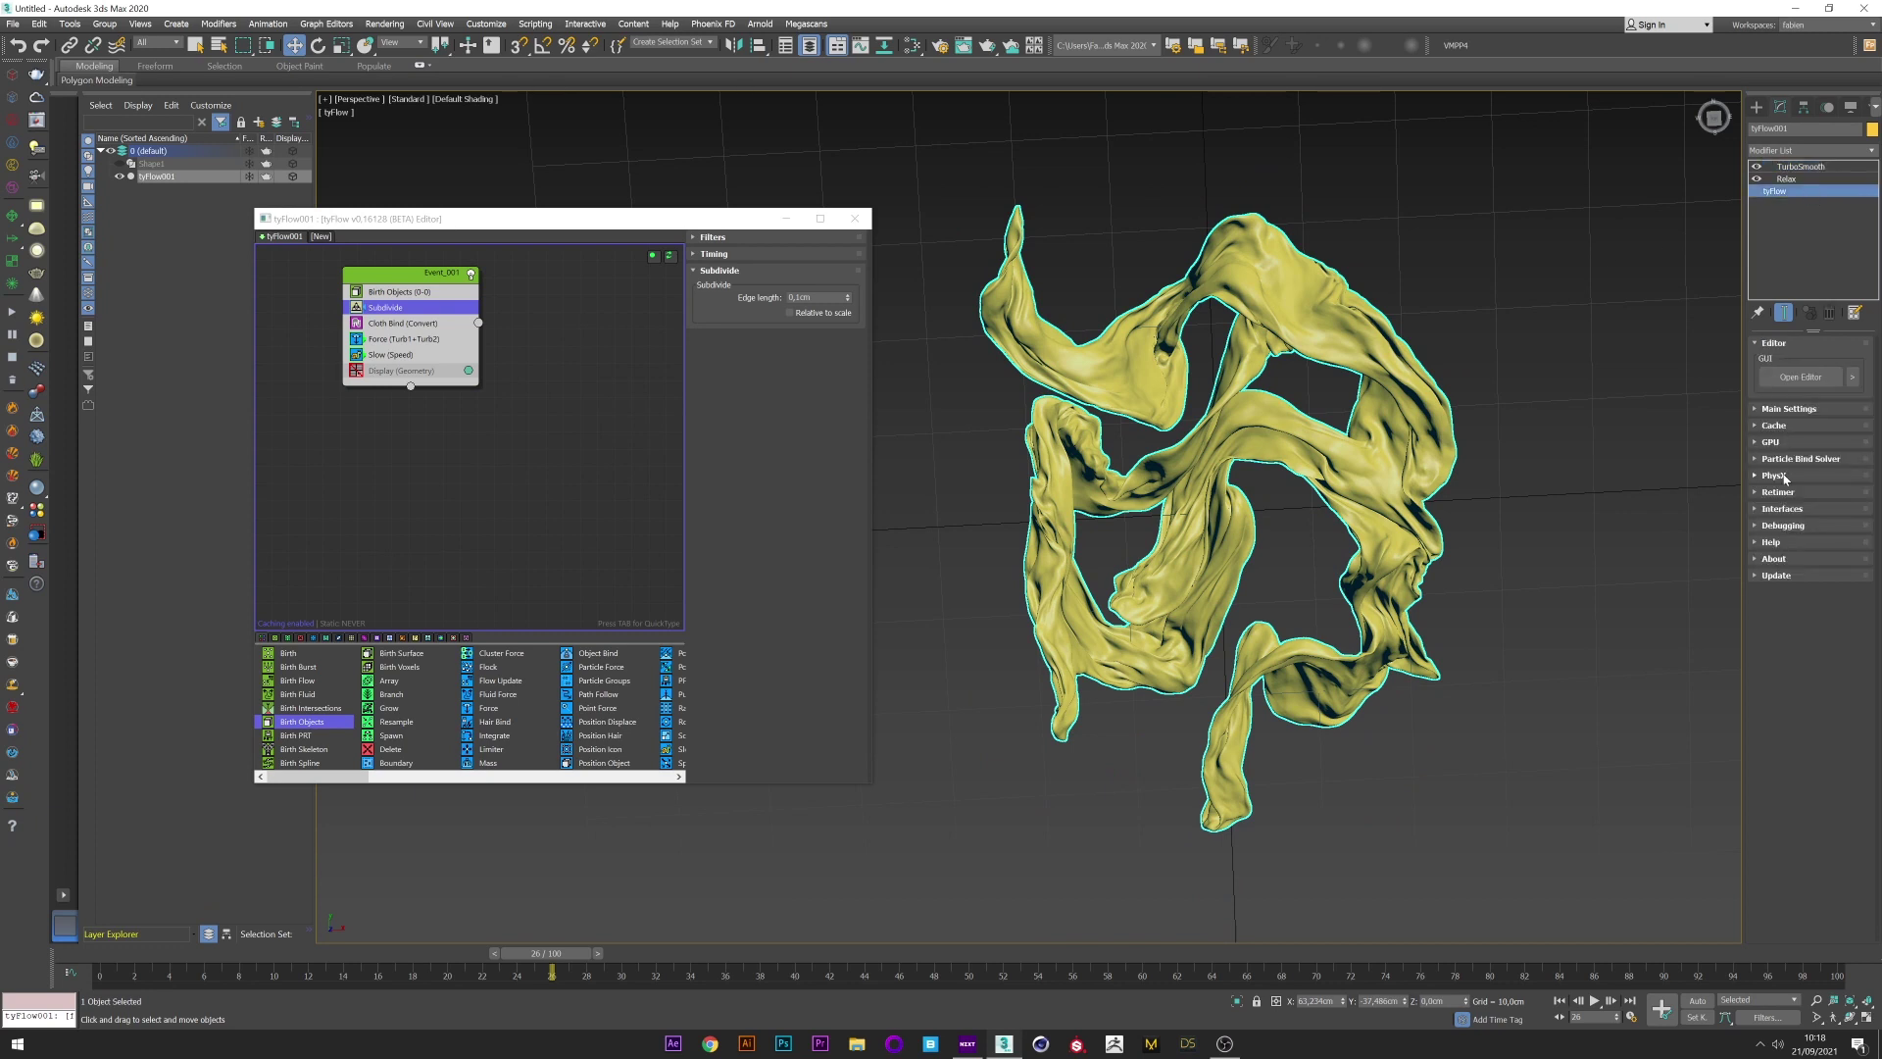
{"action": "left_click", "coordinate": [1780, 410]}
{"action": "left_click", "coordinate": [1779, 530]}
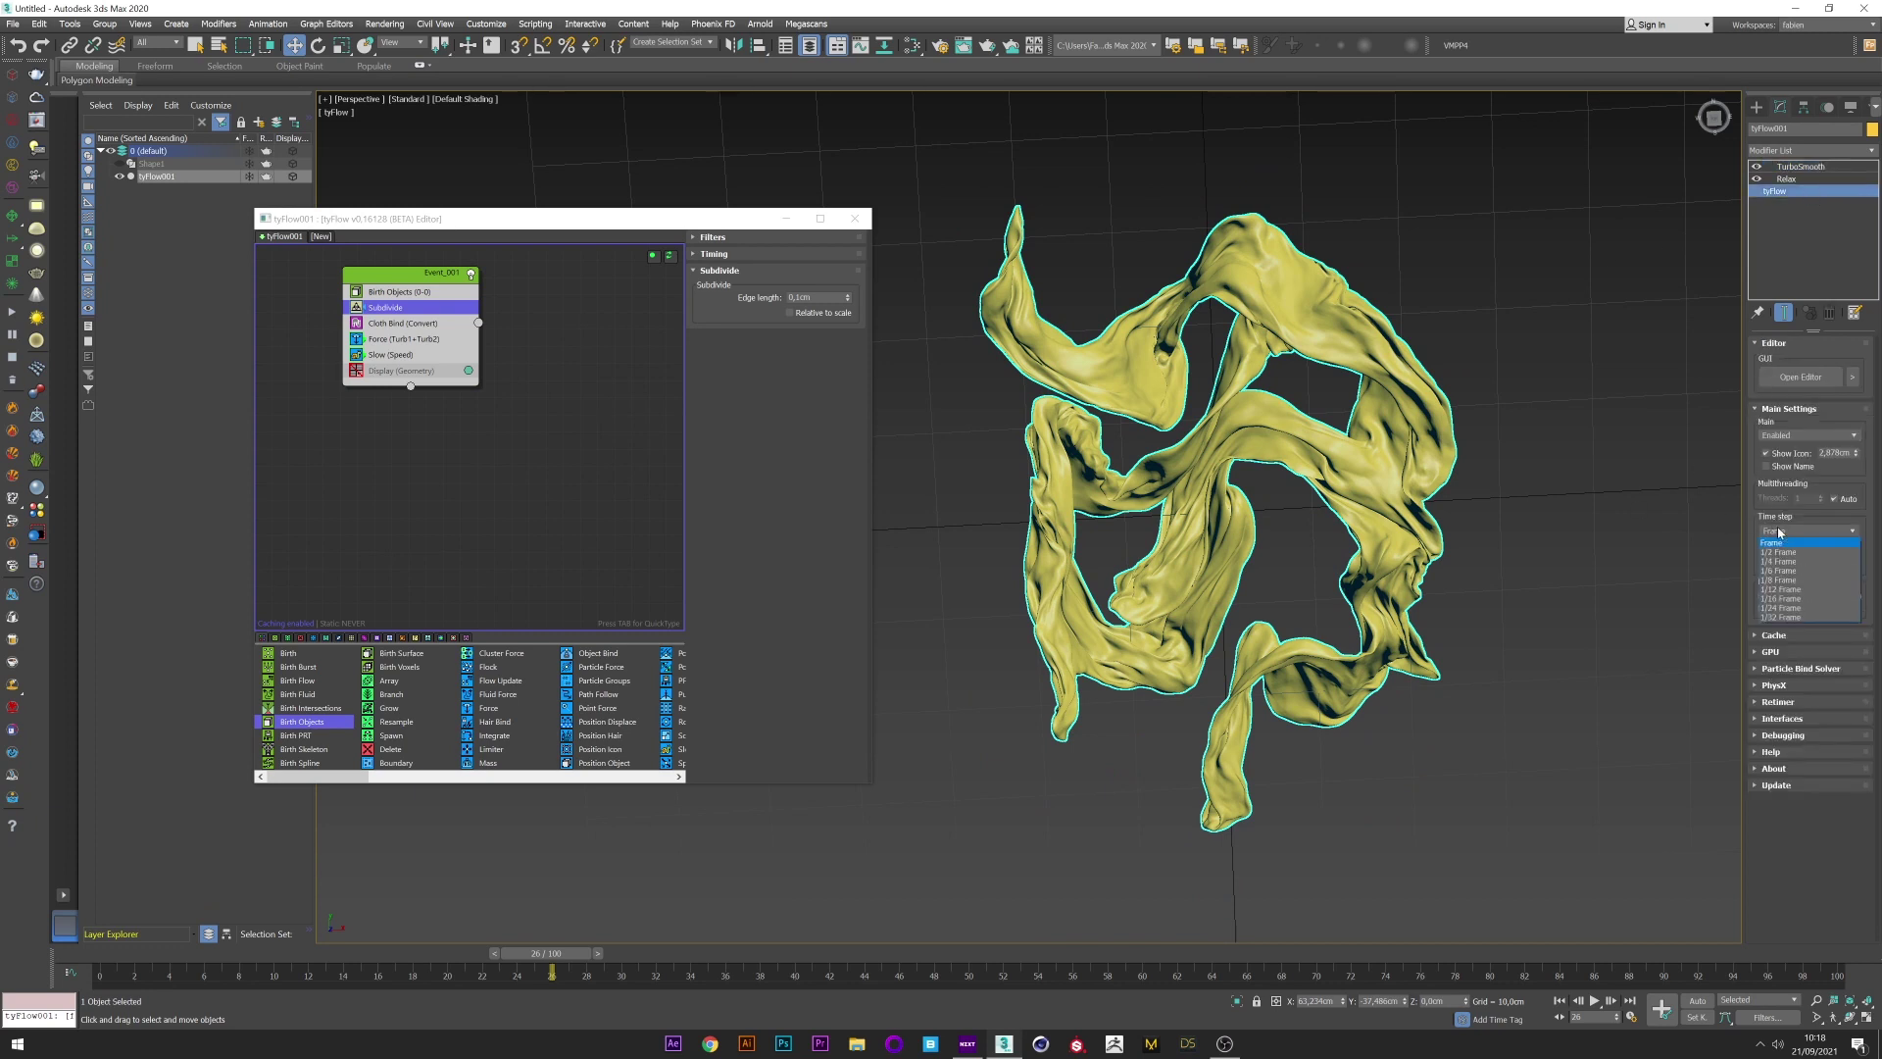
{"action": "left_click", "coordinate": [1792, 553]}
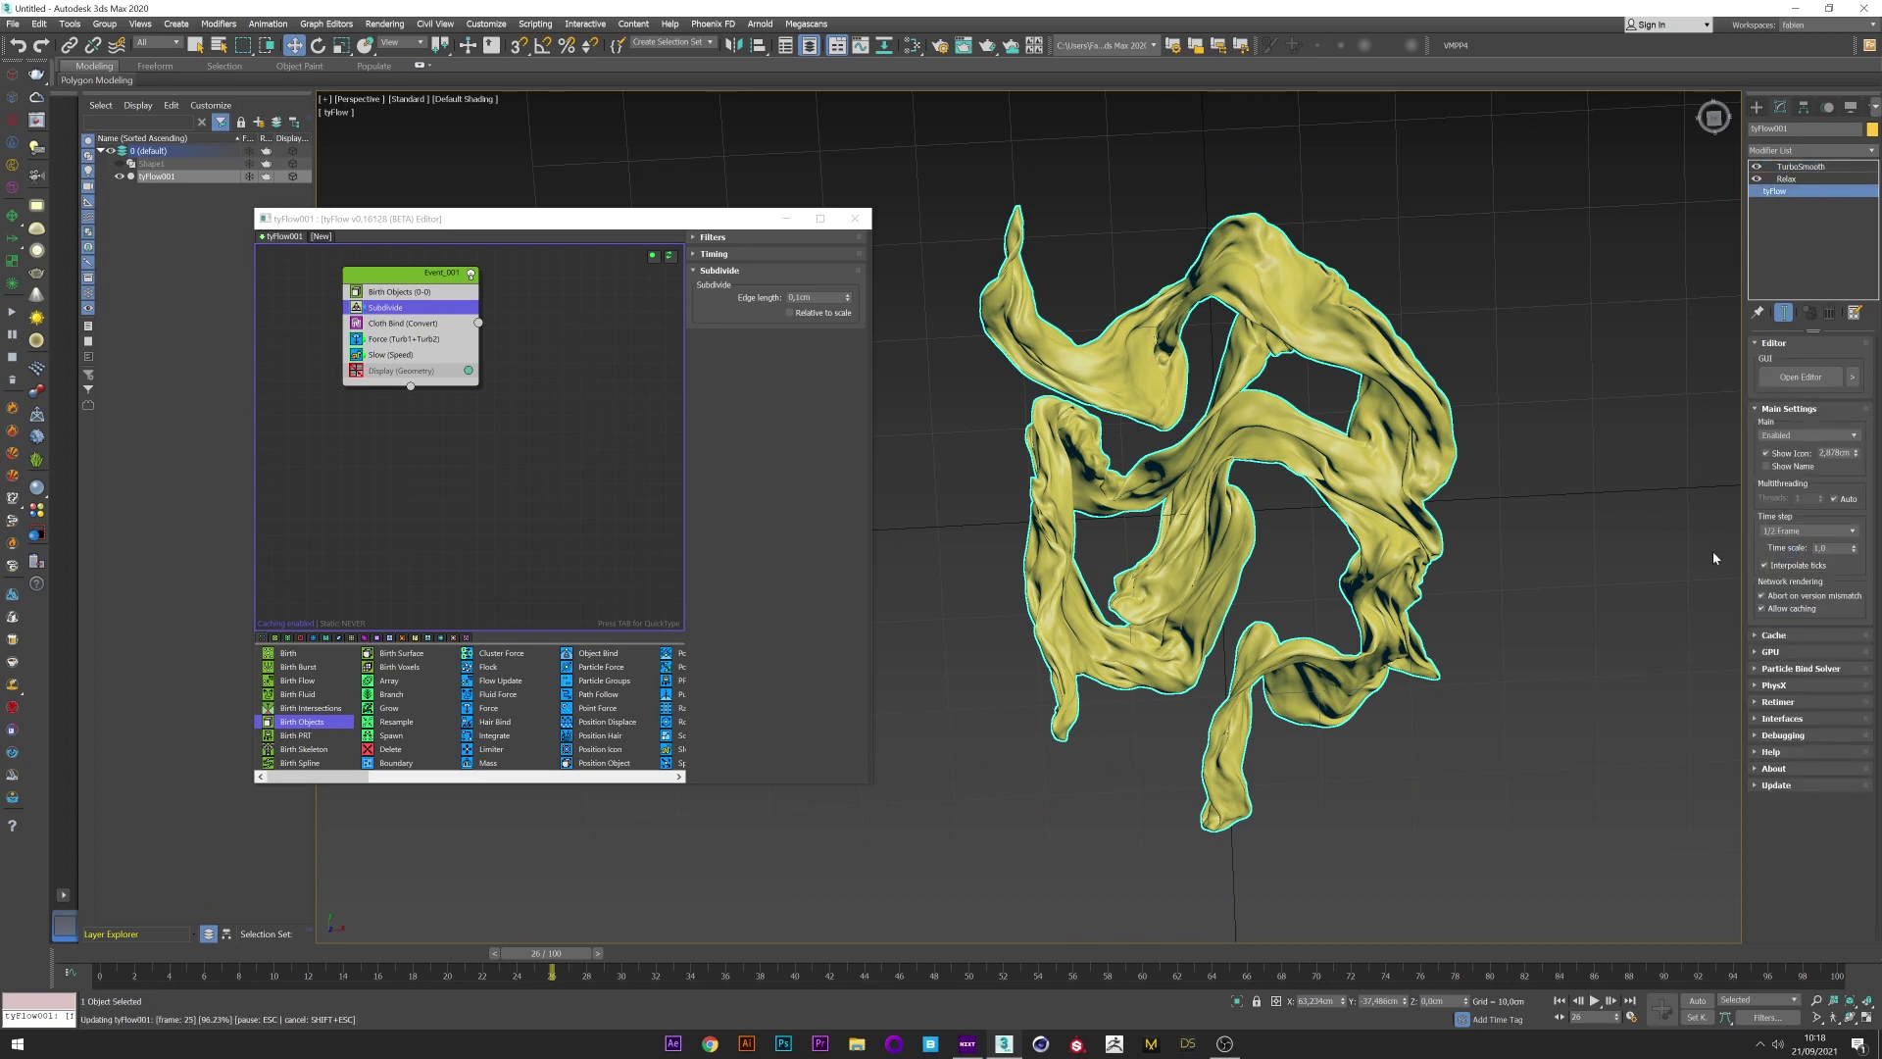
{"action": "left_click", "coordinate": [1800, 166]}
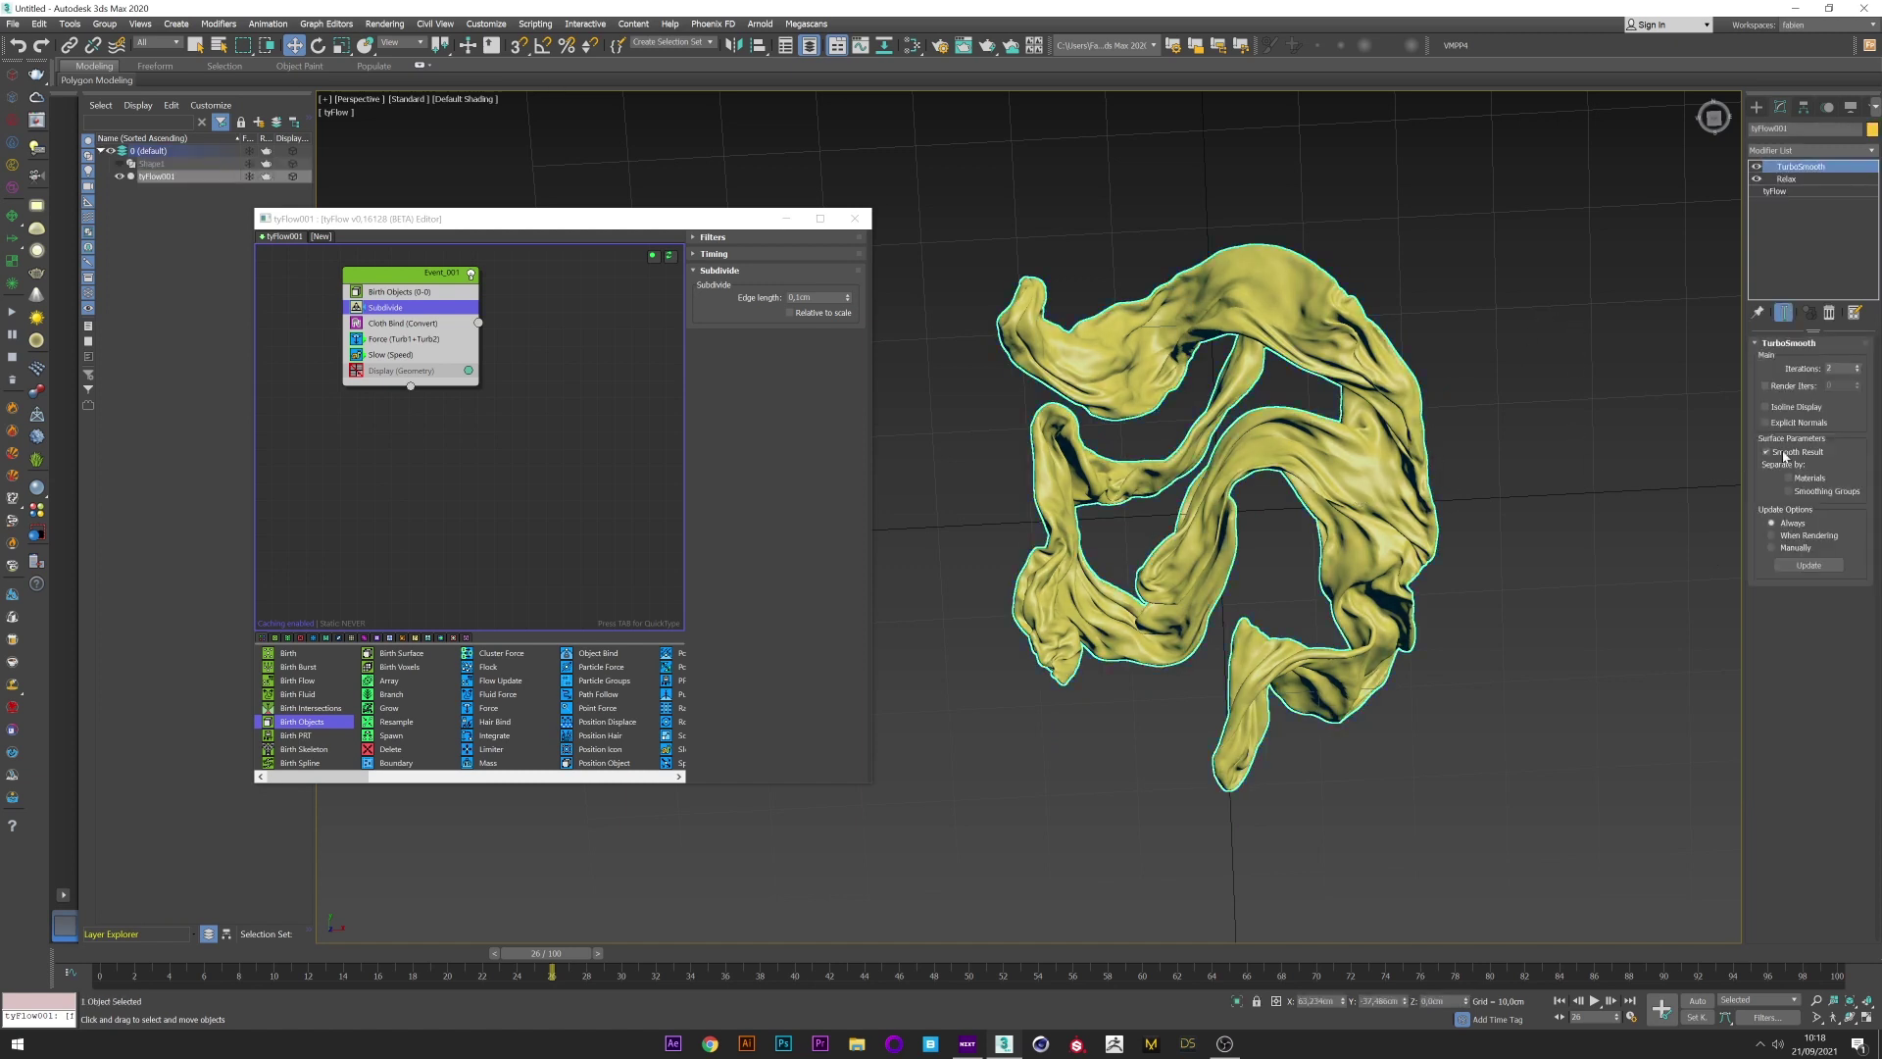
- Enable tyFlow's simulation retimer, switch it to By speed and set the speed to 50%
{"action": "left_click", "coordinate": [1809, 190]}
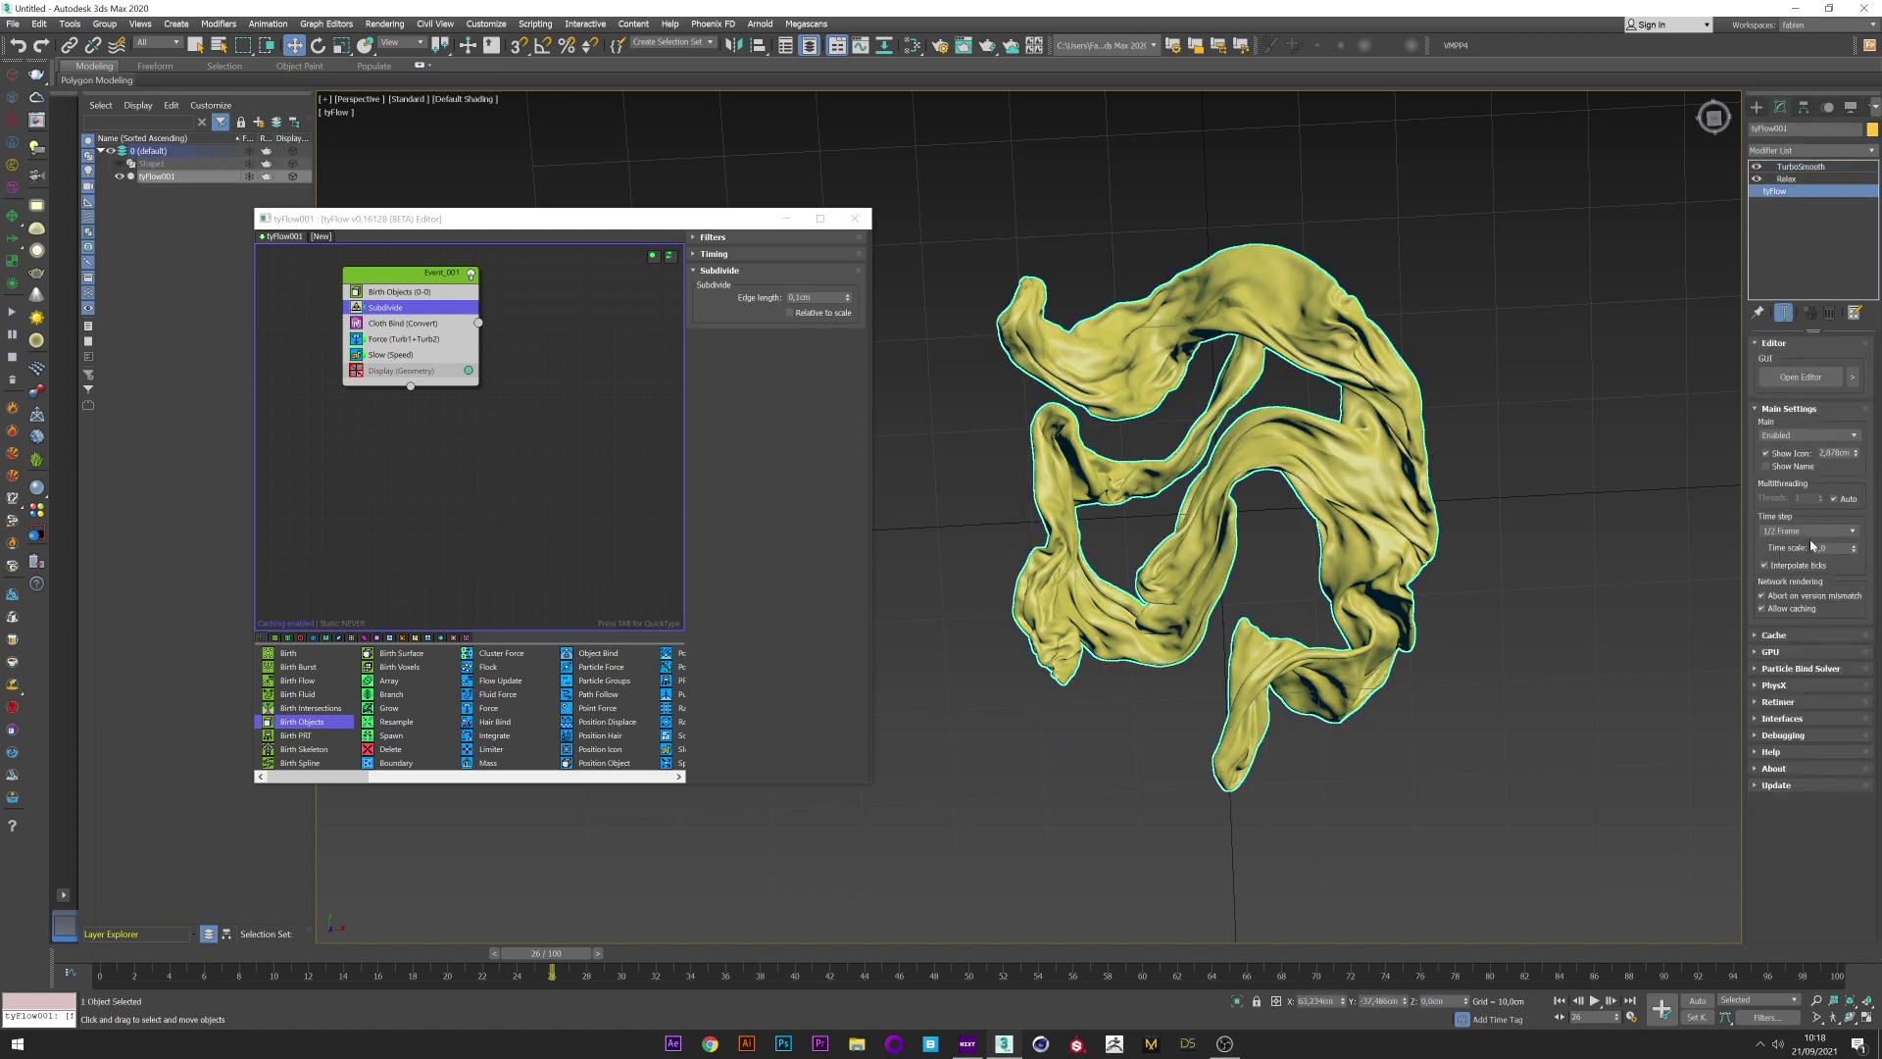
{"action": "left_click", "coordinate": [1778, 702]}
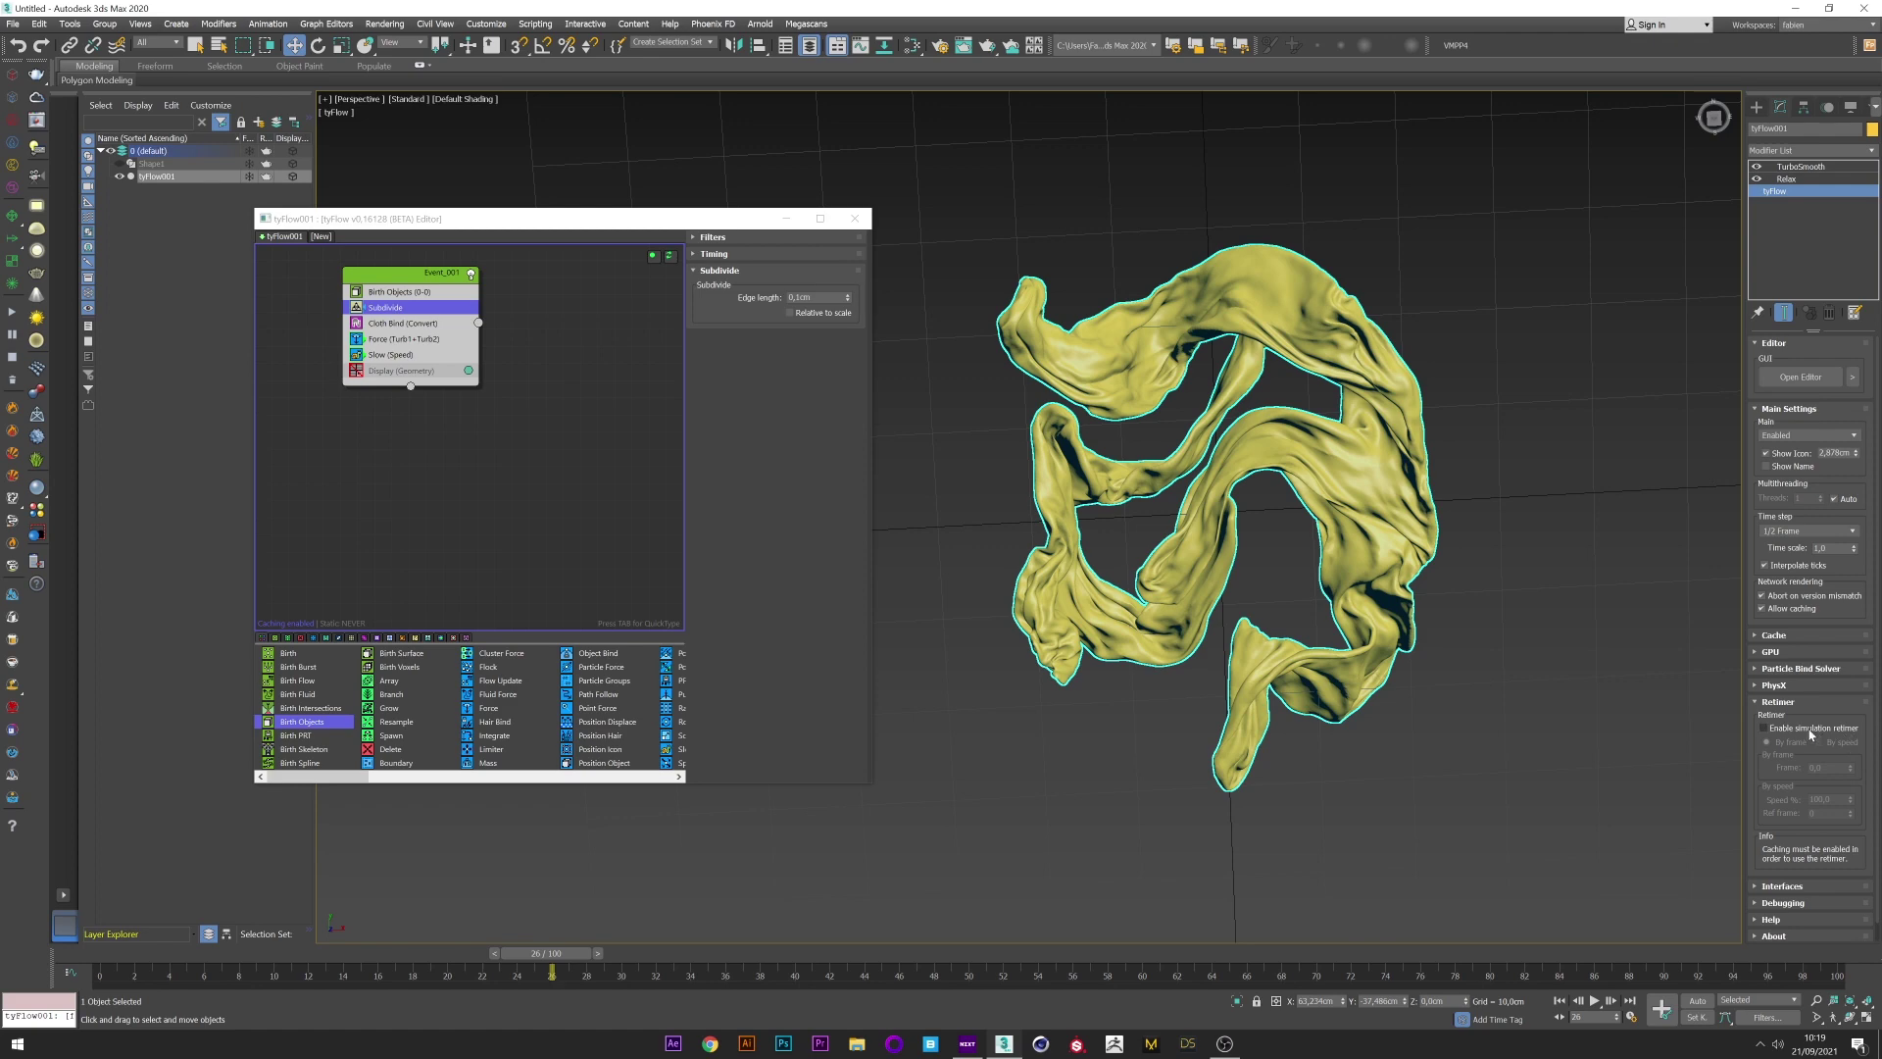
{"action": "left_click", "coordinate": [1813, 729]}
{"action": "left_click", "coordinate": [1827, 745]}
{"action": "double_click", "coordinate": [1821, 800]}
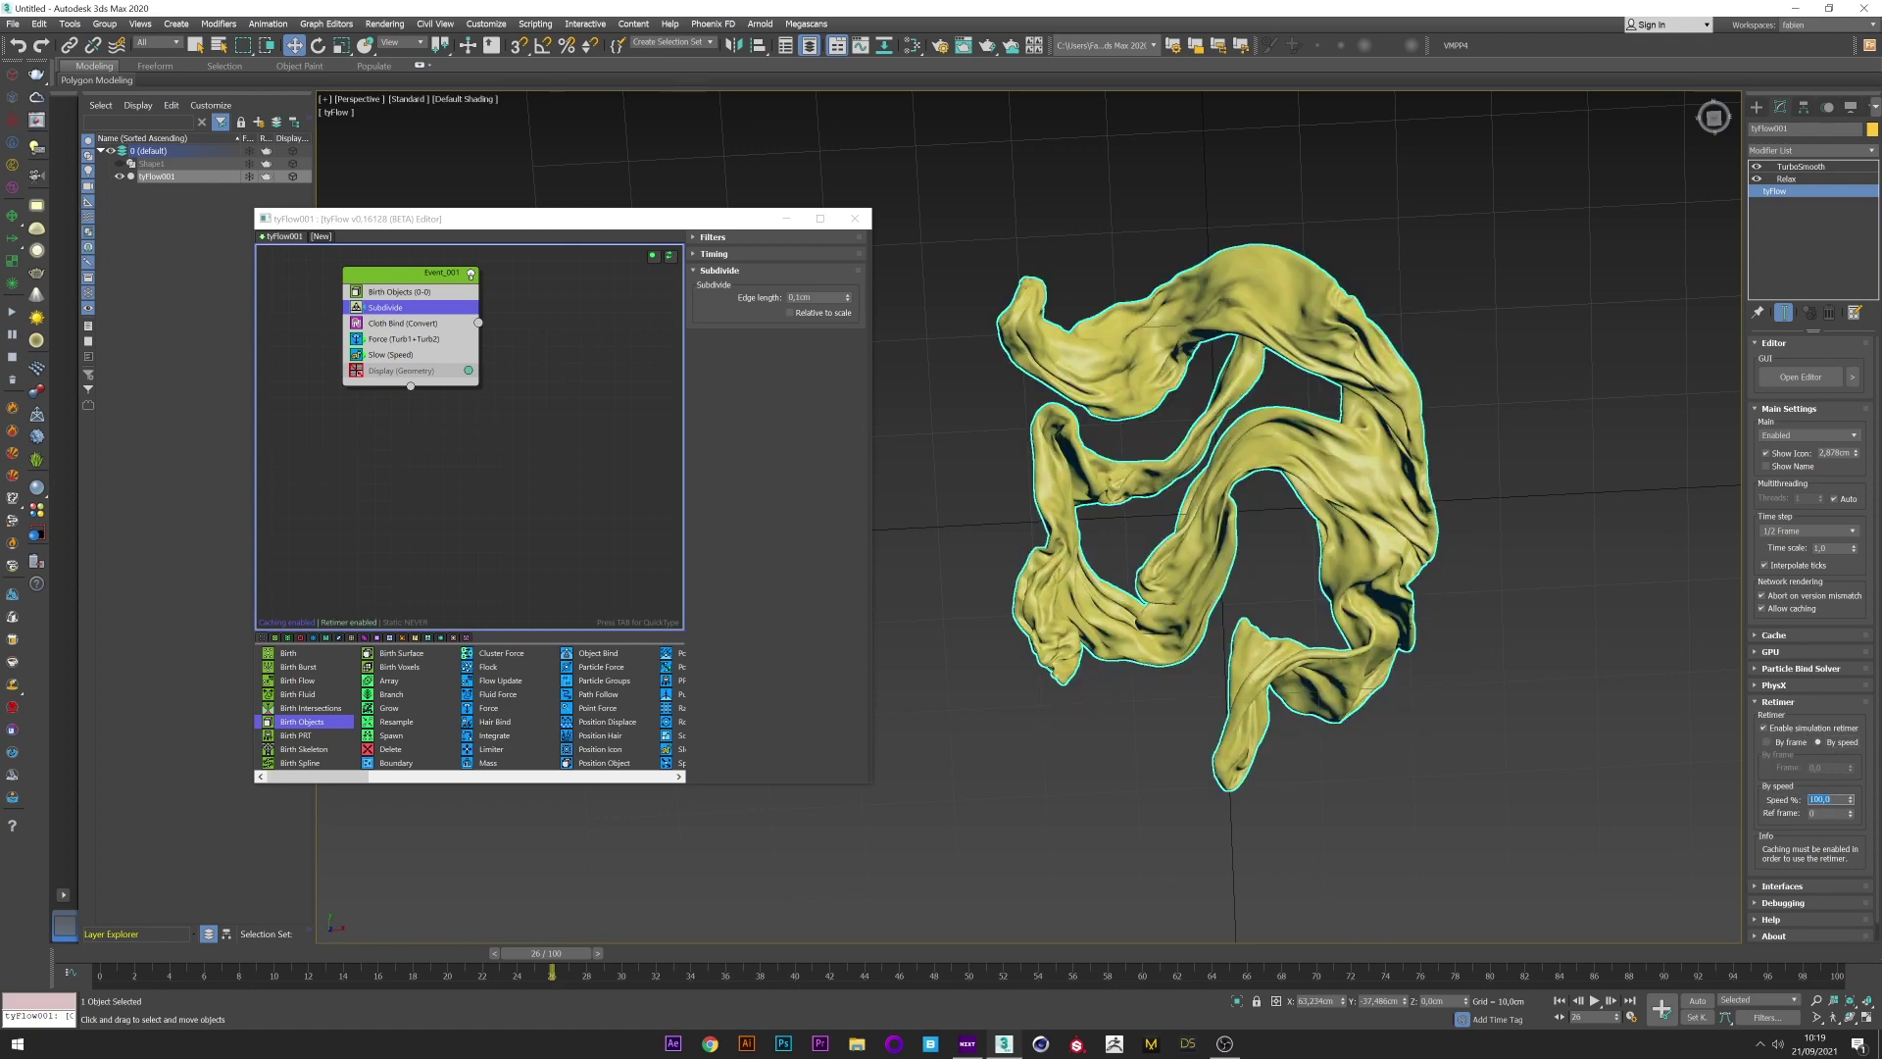
{"action": "type", "text": "50"}
{"action": "key", "text": "Return"}
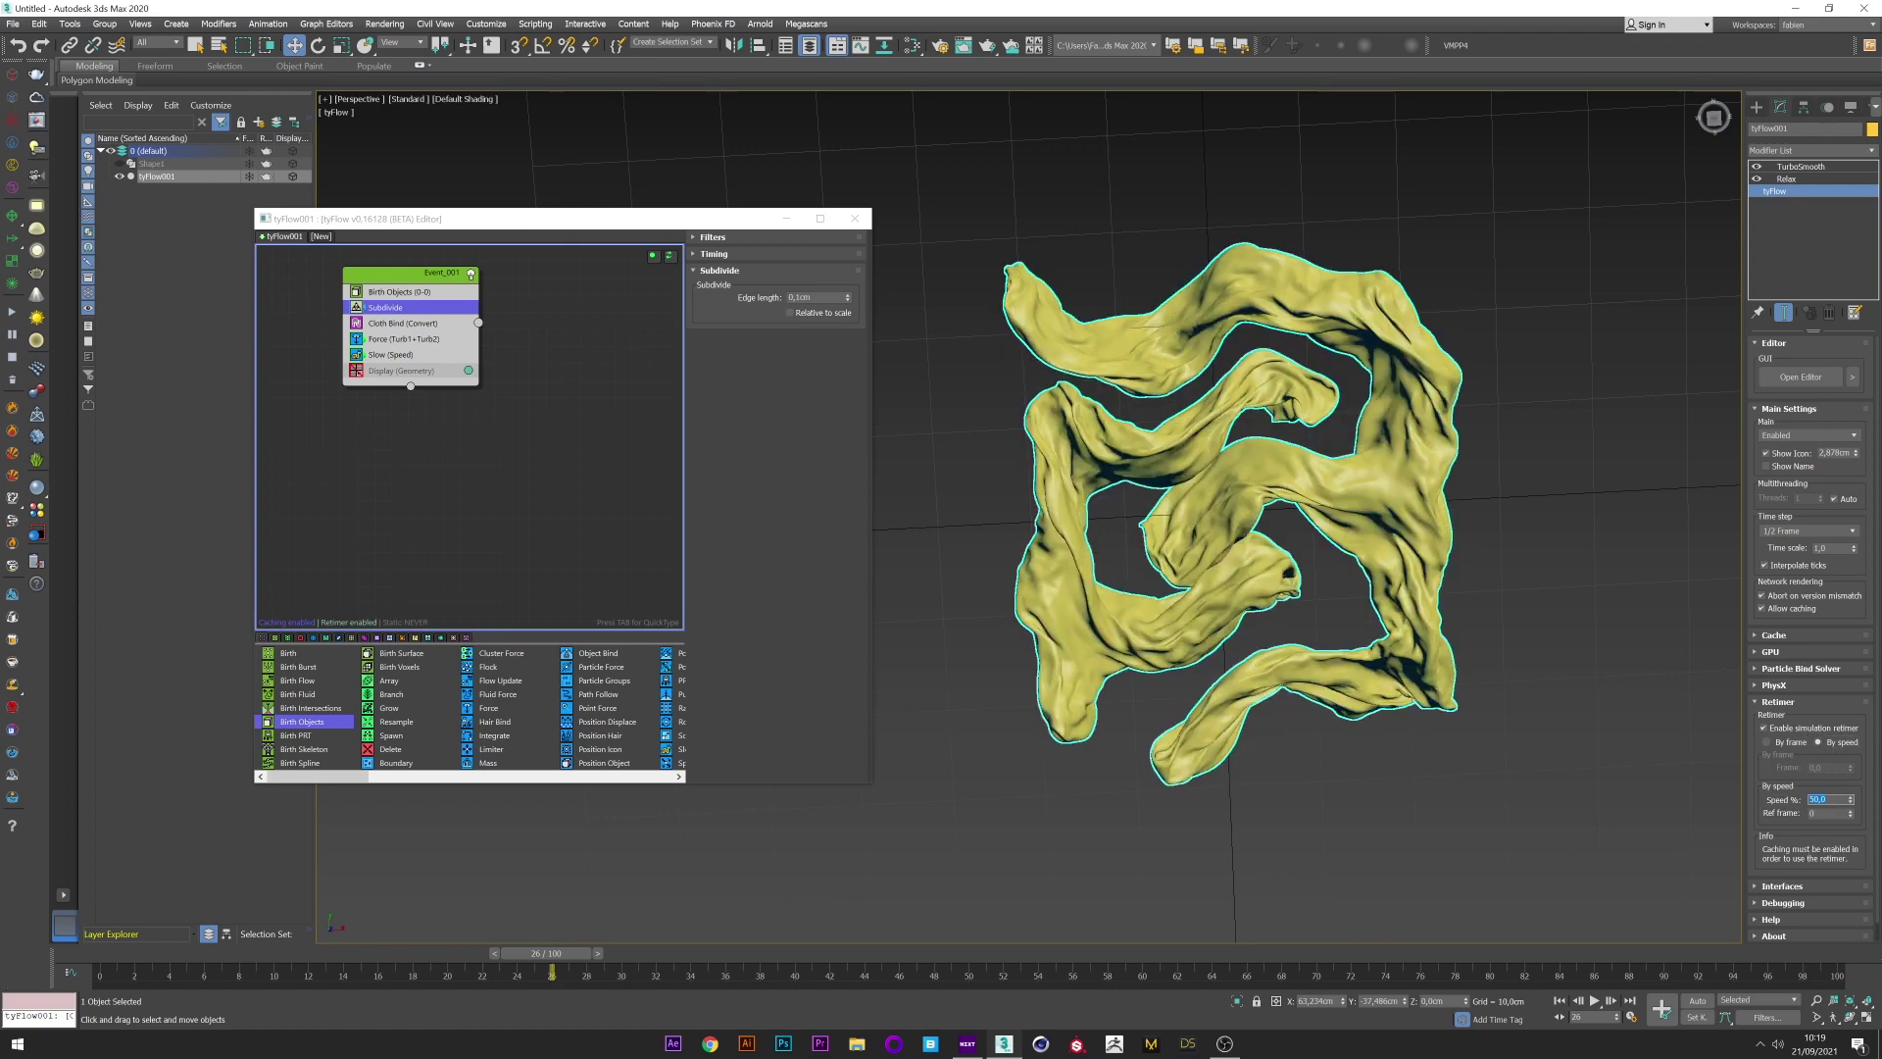
- Scrub through the timeline to review the retimed cloth simulation
{"action": "left_click_drag", "start_coordinate": [121, 964], "coordinate": [475, 980]}
{"action": "left_click_drag", "start_coordinate": [531, 977], "coordinate": [792, 983]}
{"action": "key", "text": "w"}
{"action": "middle_click_drag", "start_coordinate": [1138, 557], "coordinate": [1093, 451], "text": "alt"}
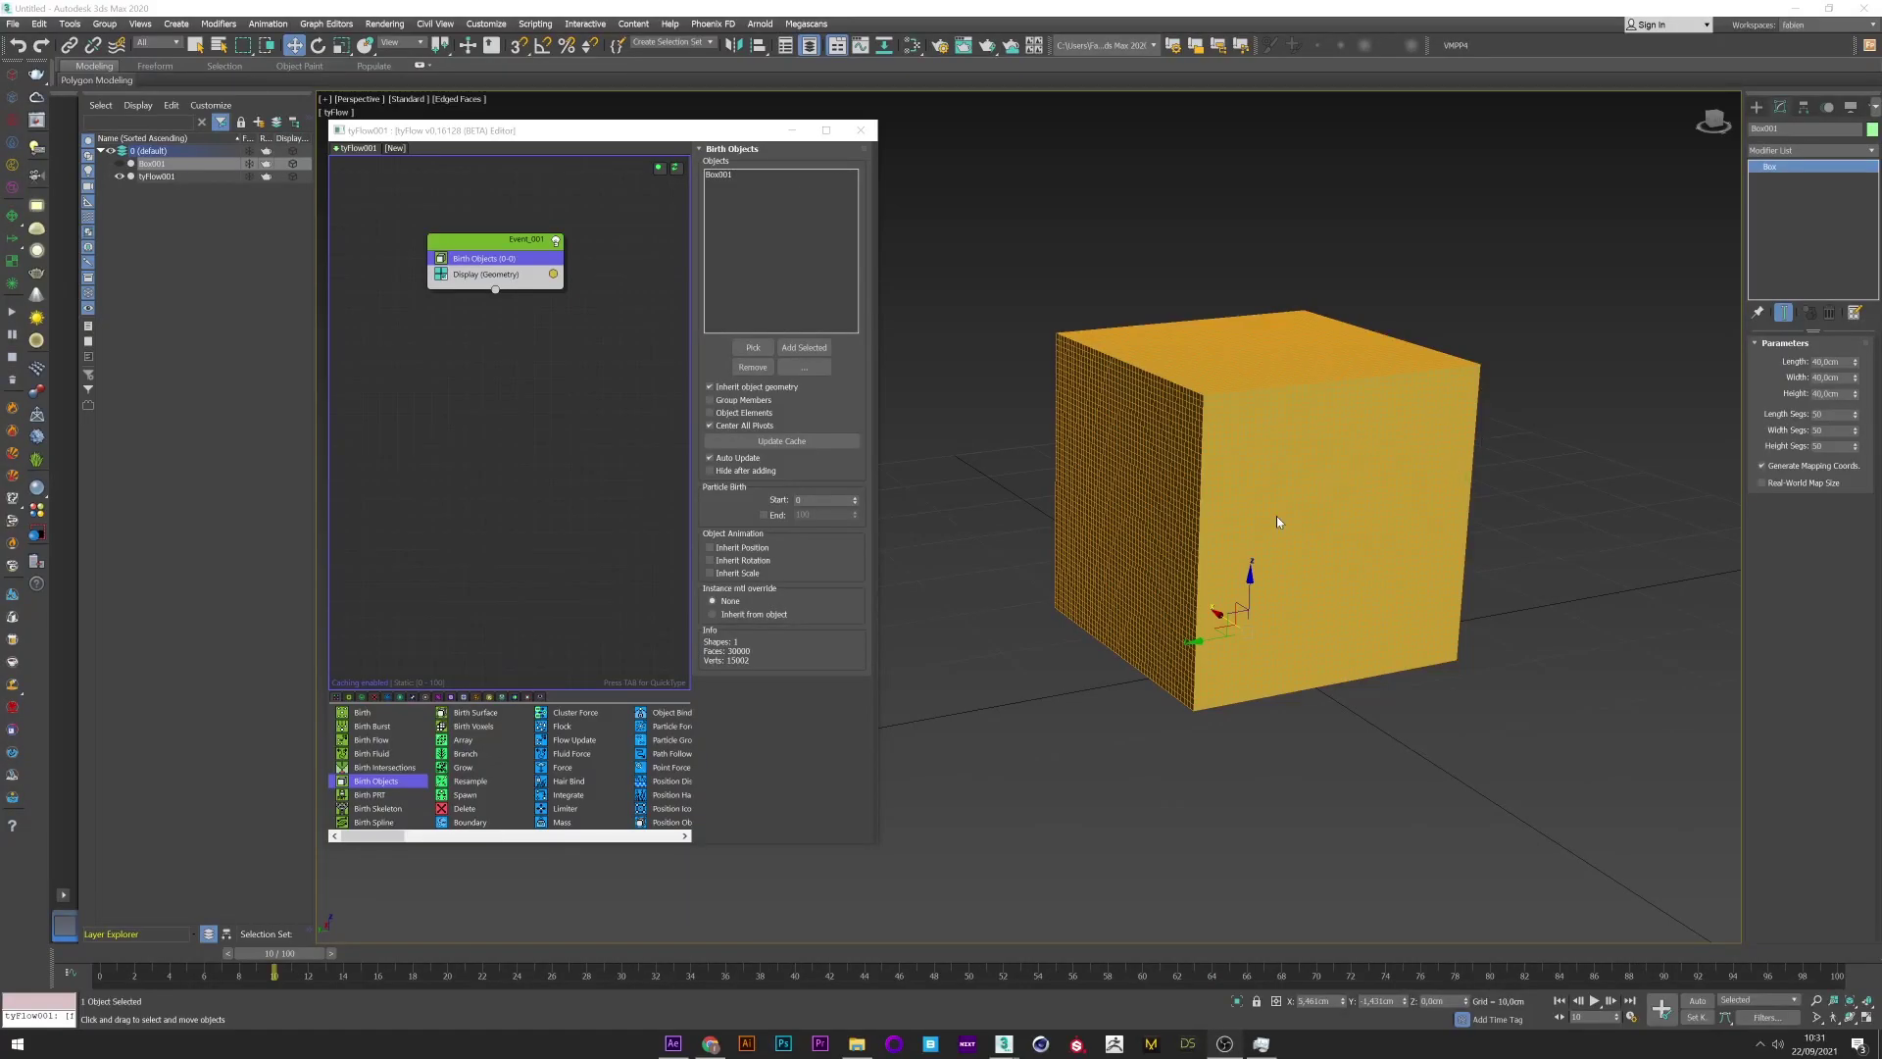
- Add a Cloth Bind operator between Birth Objects and Display in the box's tyFlow event and bring its solver settings into view
{"action": "middle_click_drag", "start_coordinate": [1264, 512], "coordinate": [1269, 530]}
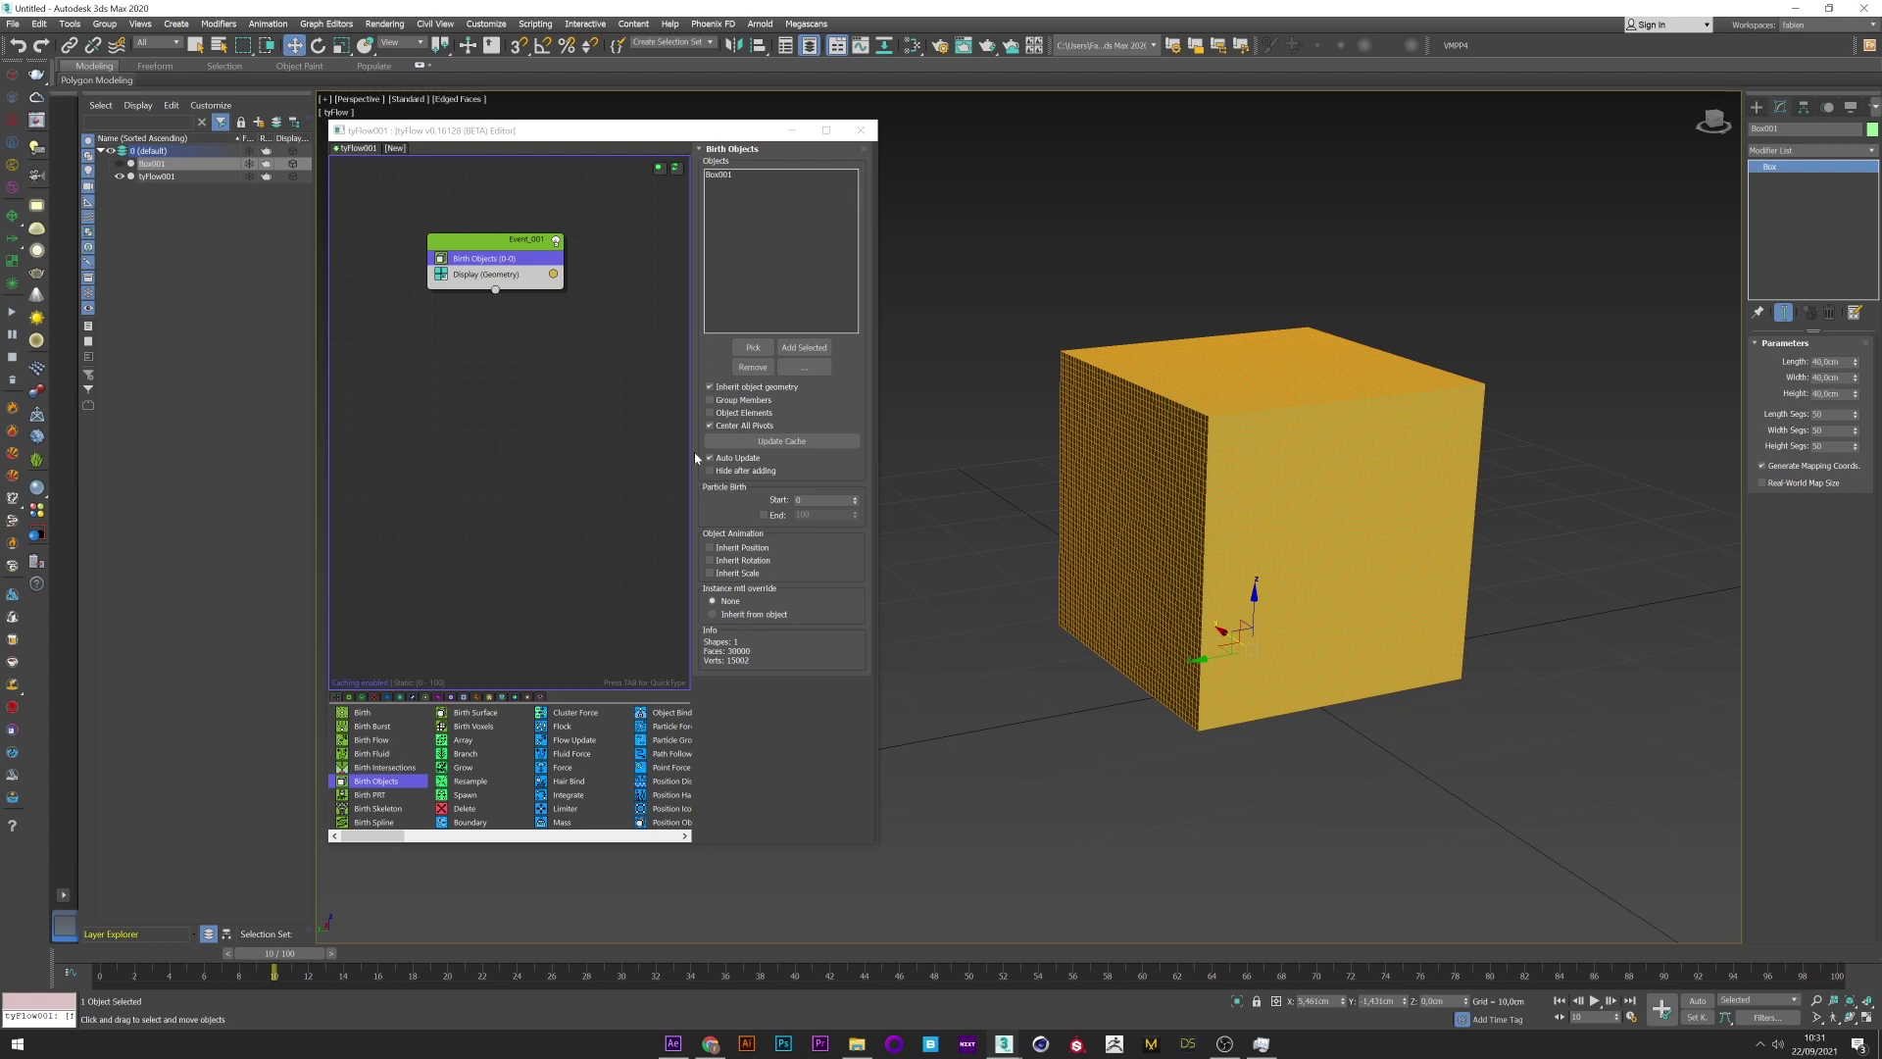
{"action": "left_click", "coordinate": [502, 336]}
{"action": "left_click", "coordinate": [462, 257]}
{"action": "key", "text": "Tab"}
{"action": "type", "text": "clo"}
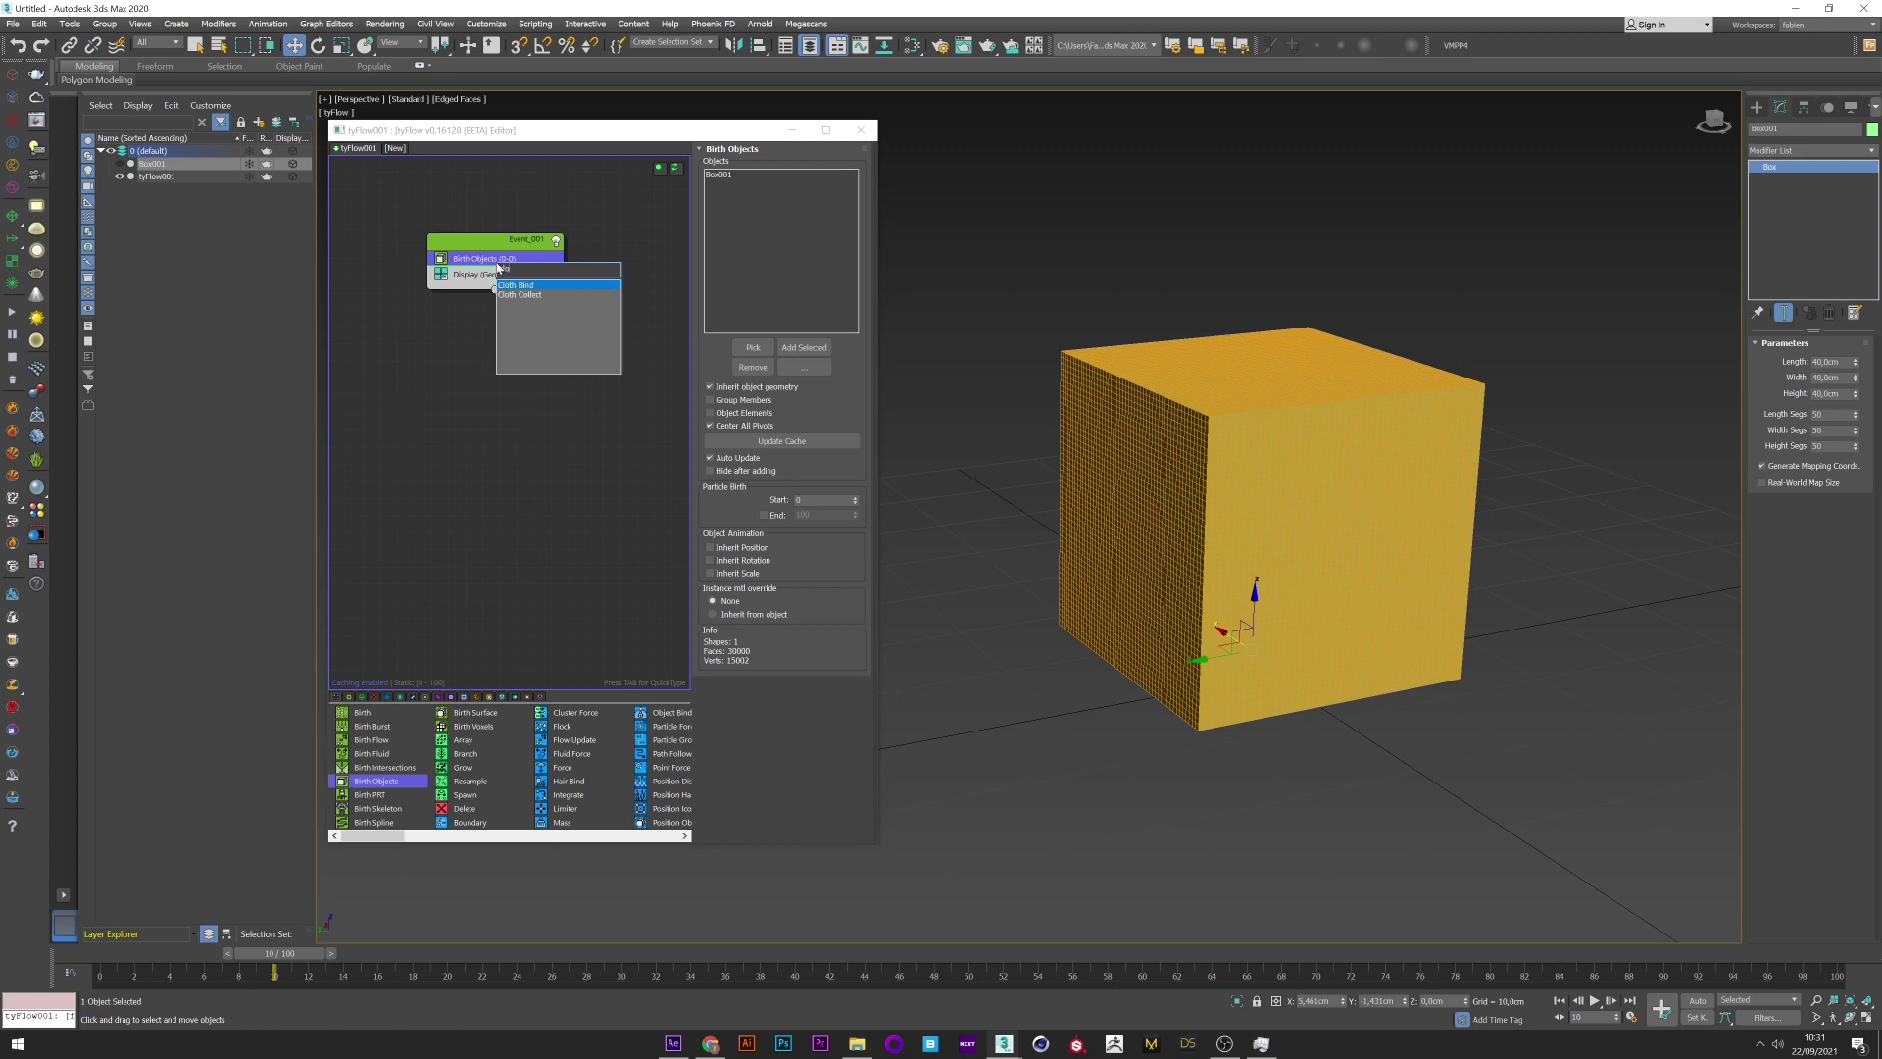
{"action": "left_click", "coordinate": [511, 286]}
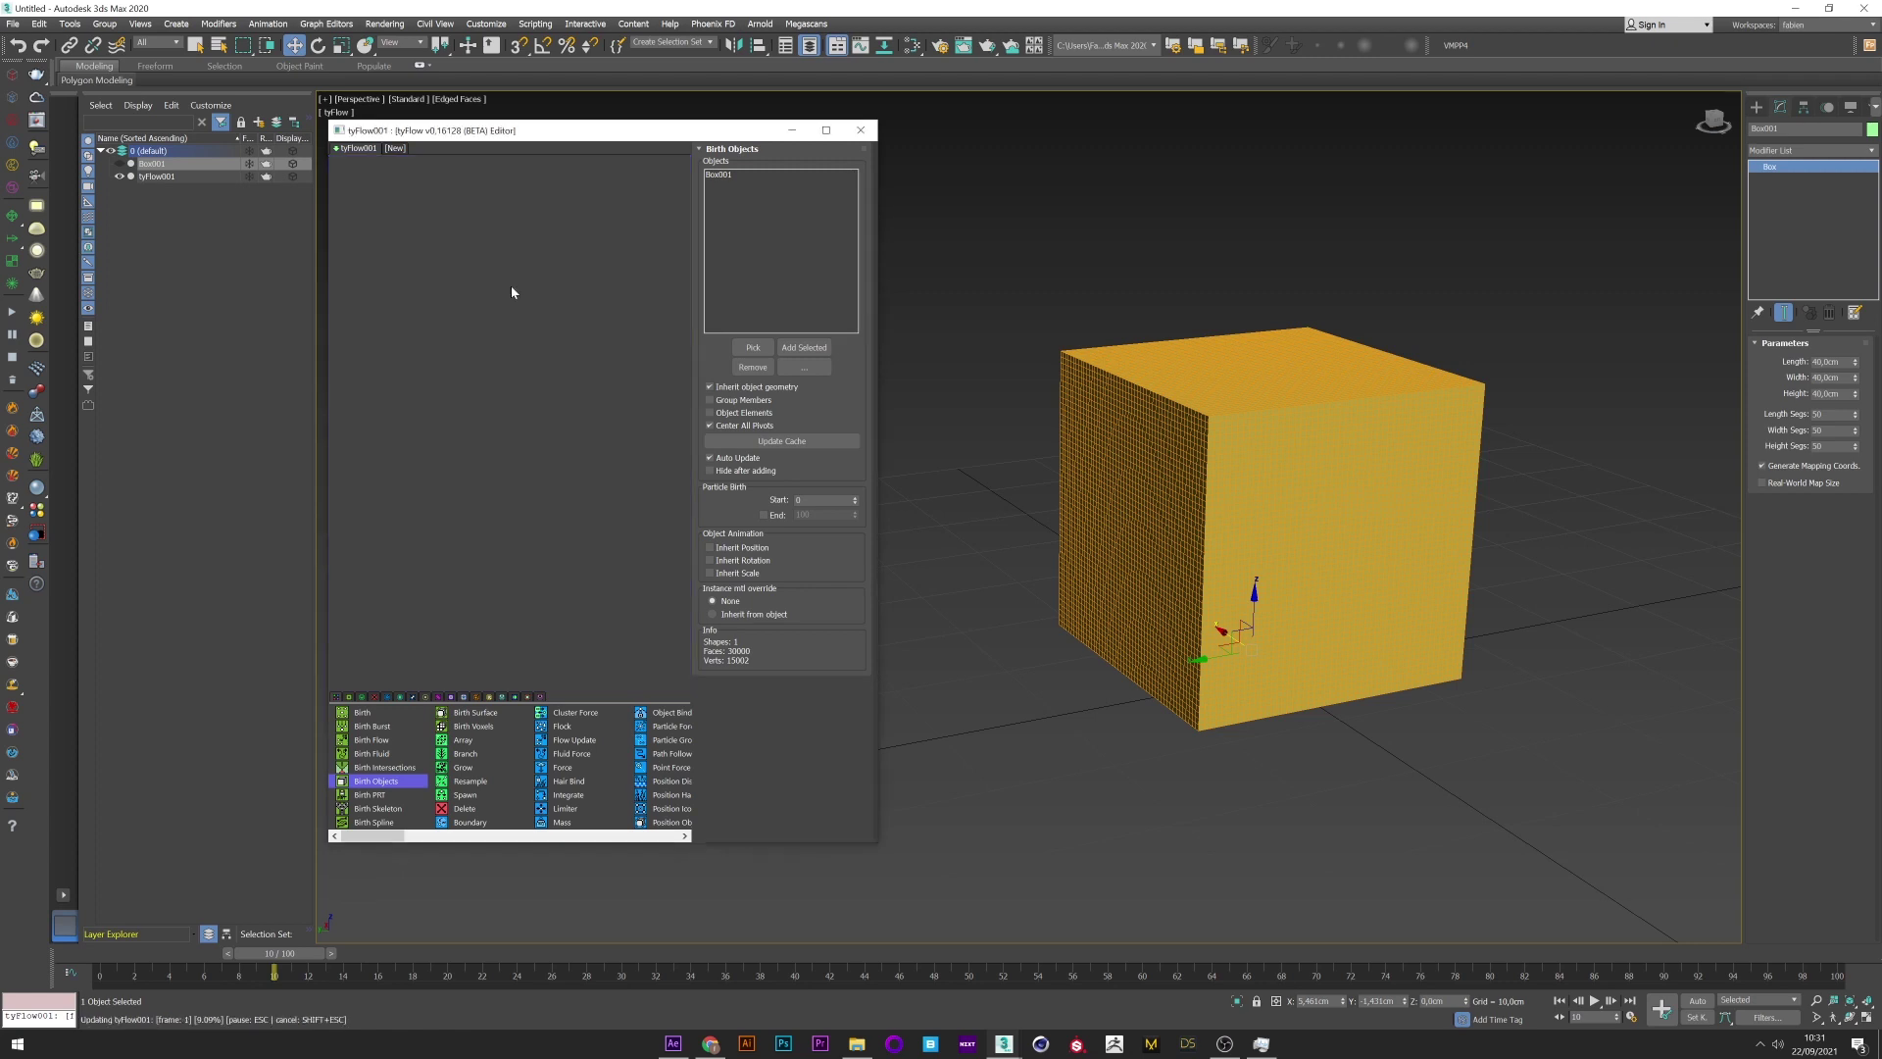
{"action": "scroll", "coordinate": [852, 581], "scroll_direction": "down", "scroll_amount": 3}
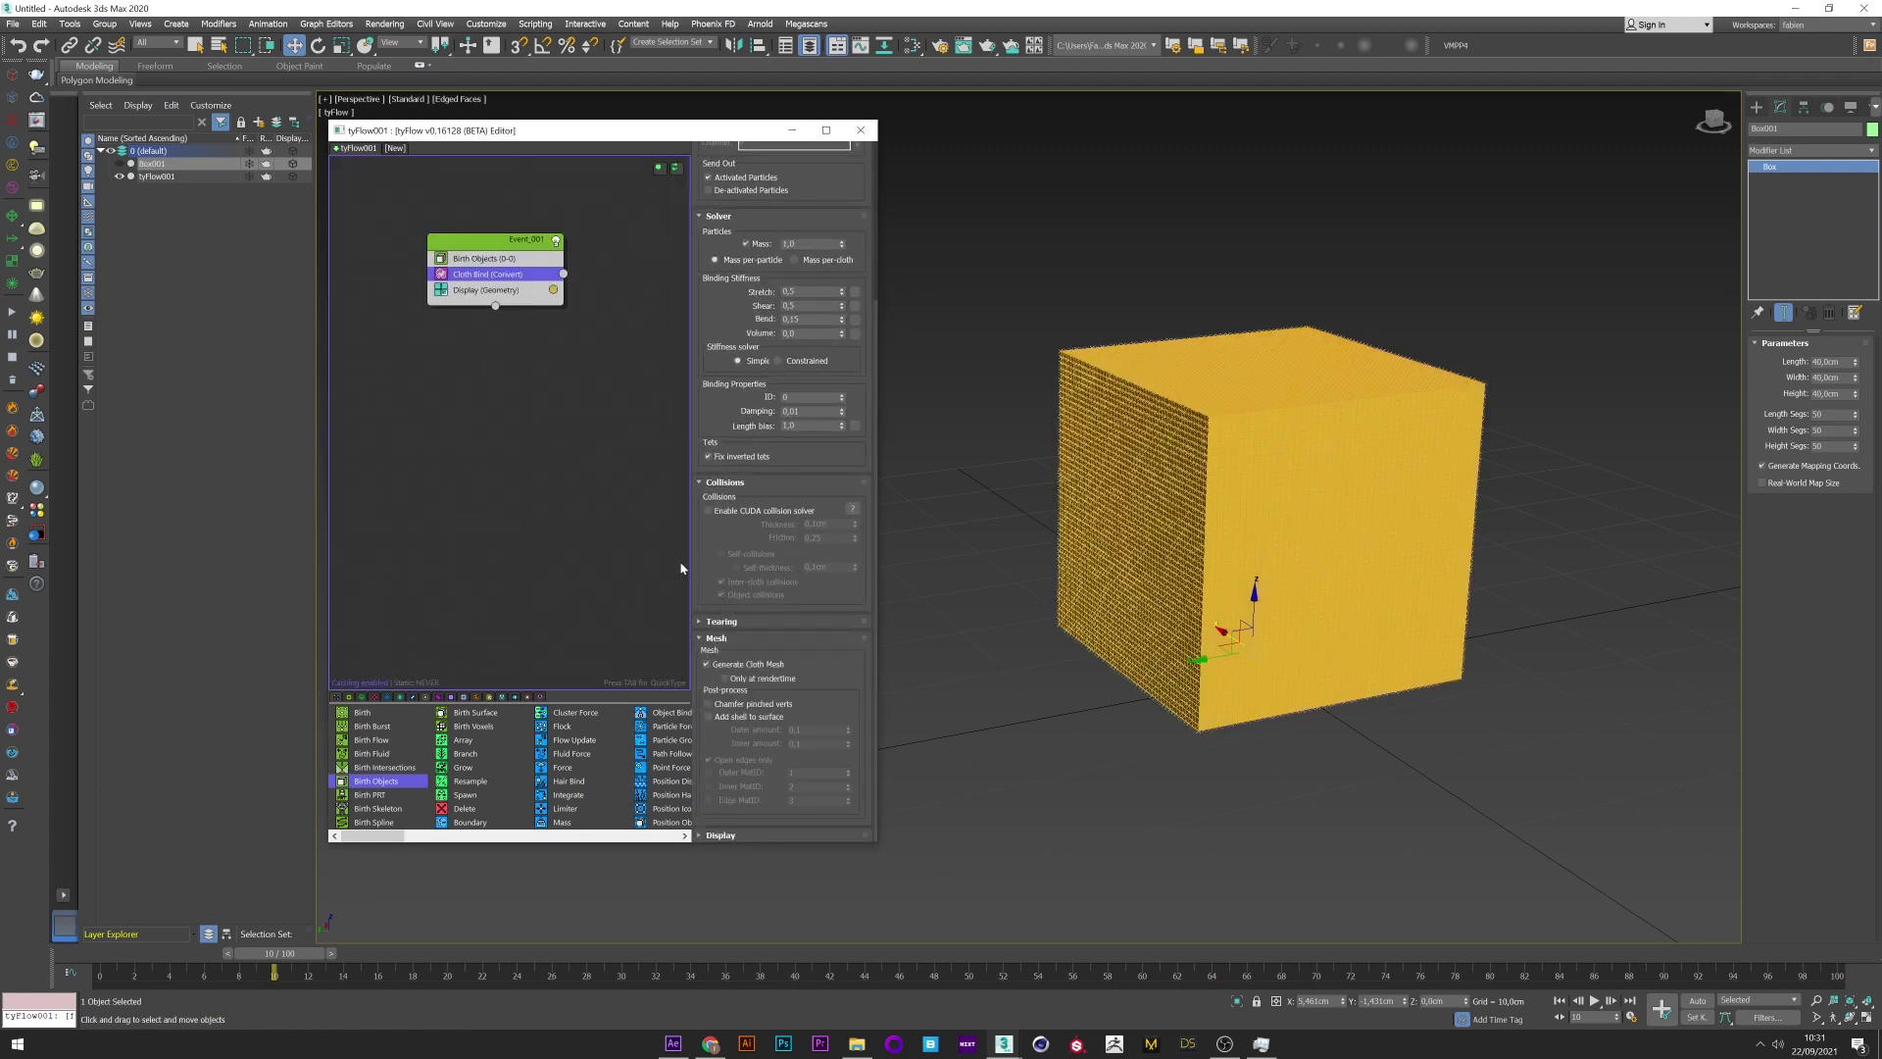
- Enable the CUDA collision solver in the Cloth Bind operator, with self collisions and self thickness turned on
{"action": "left_click", "coordinate": [708, 510]}
{"action": "left_click", "coordinate": [721, 554]}
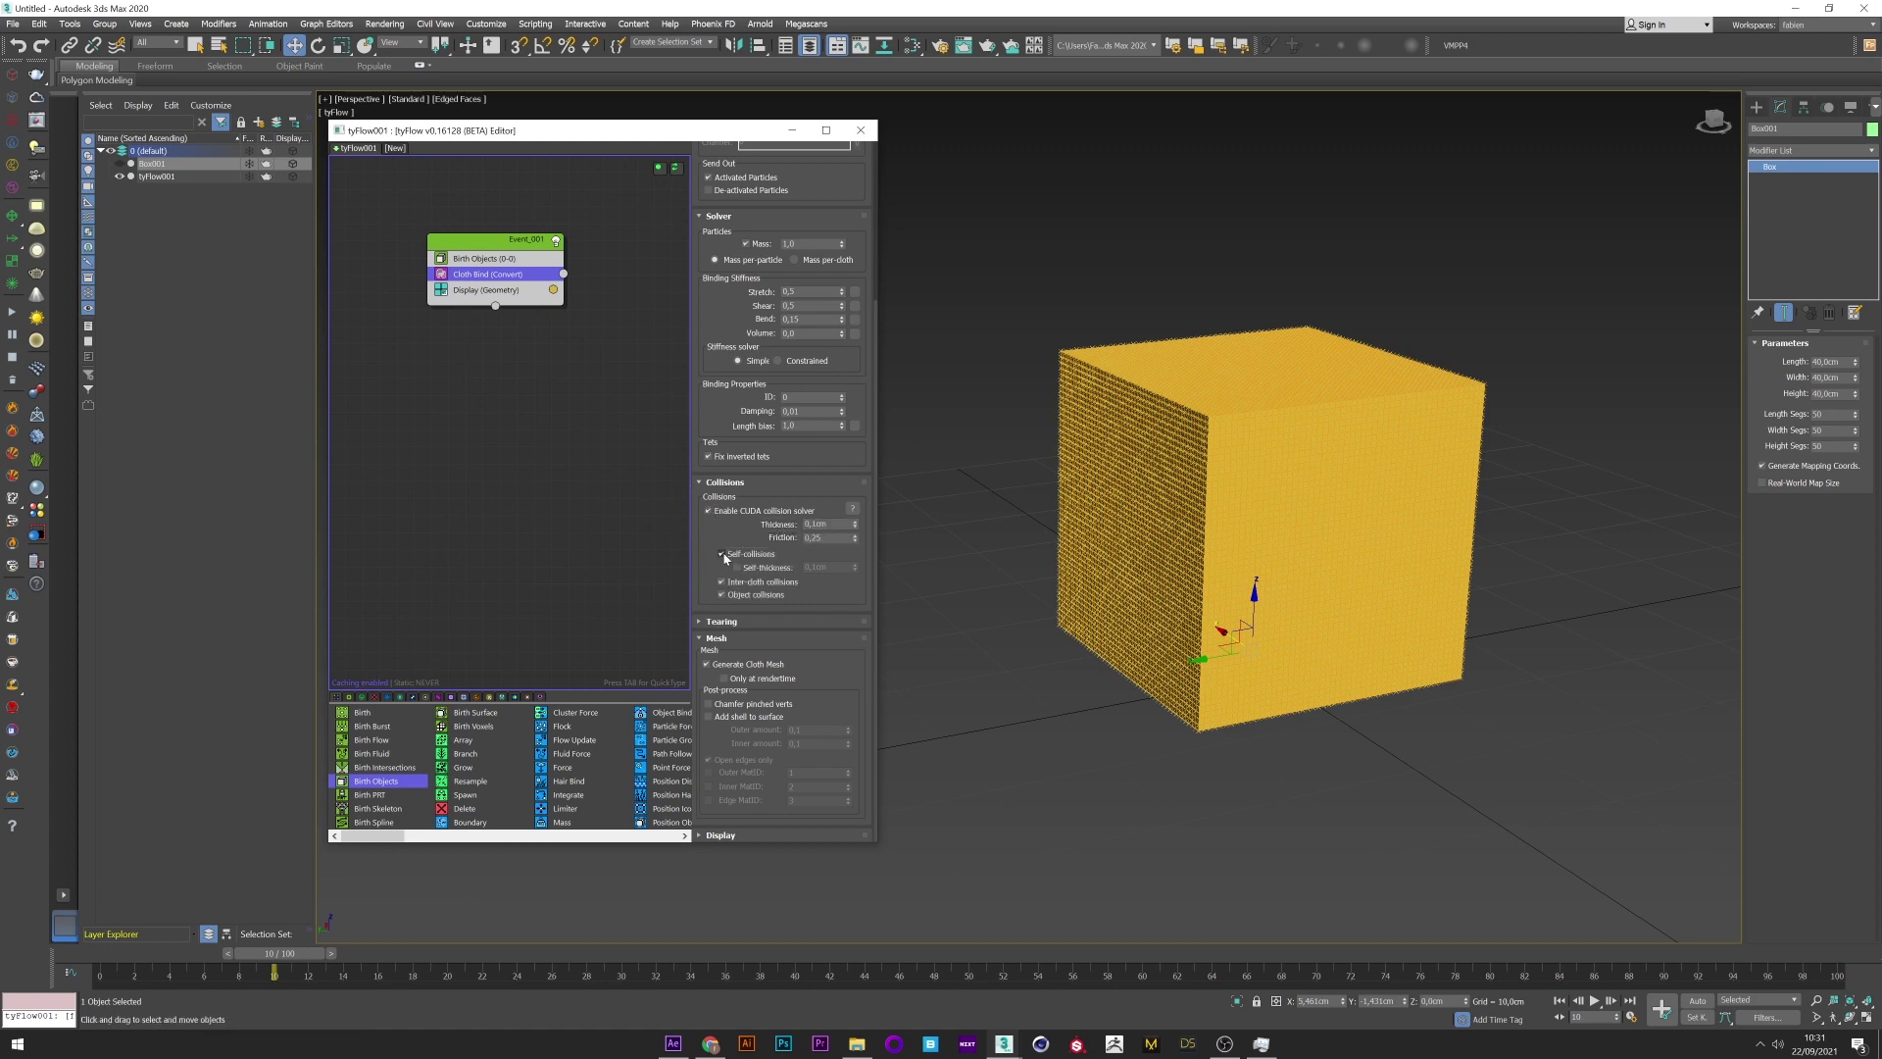
{"action": "middle_click_drag", "start_coordinate": [546, 391], "coordinate": [542, 432]}
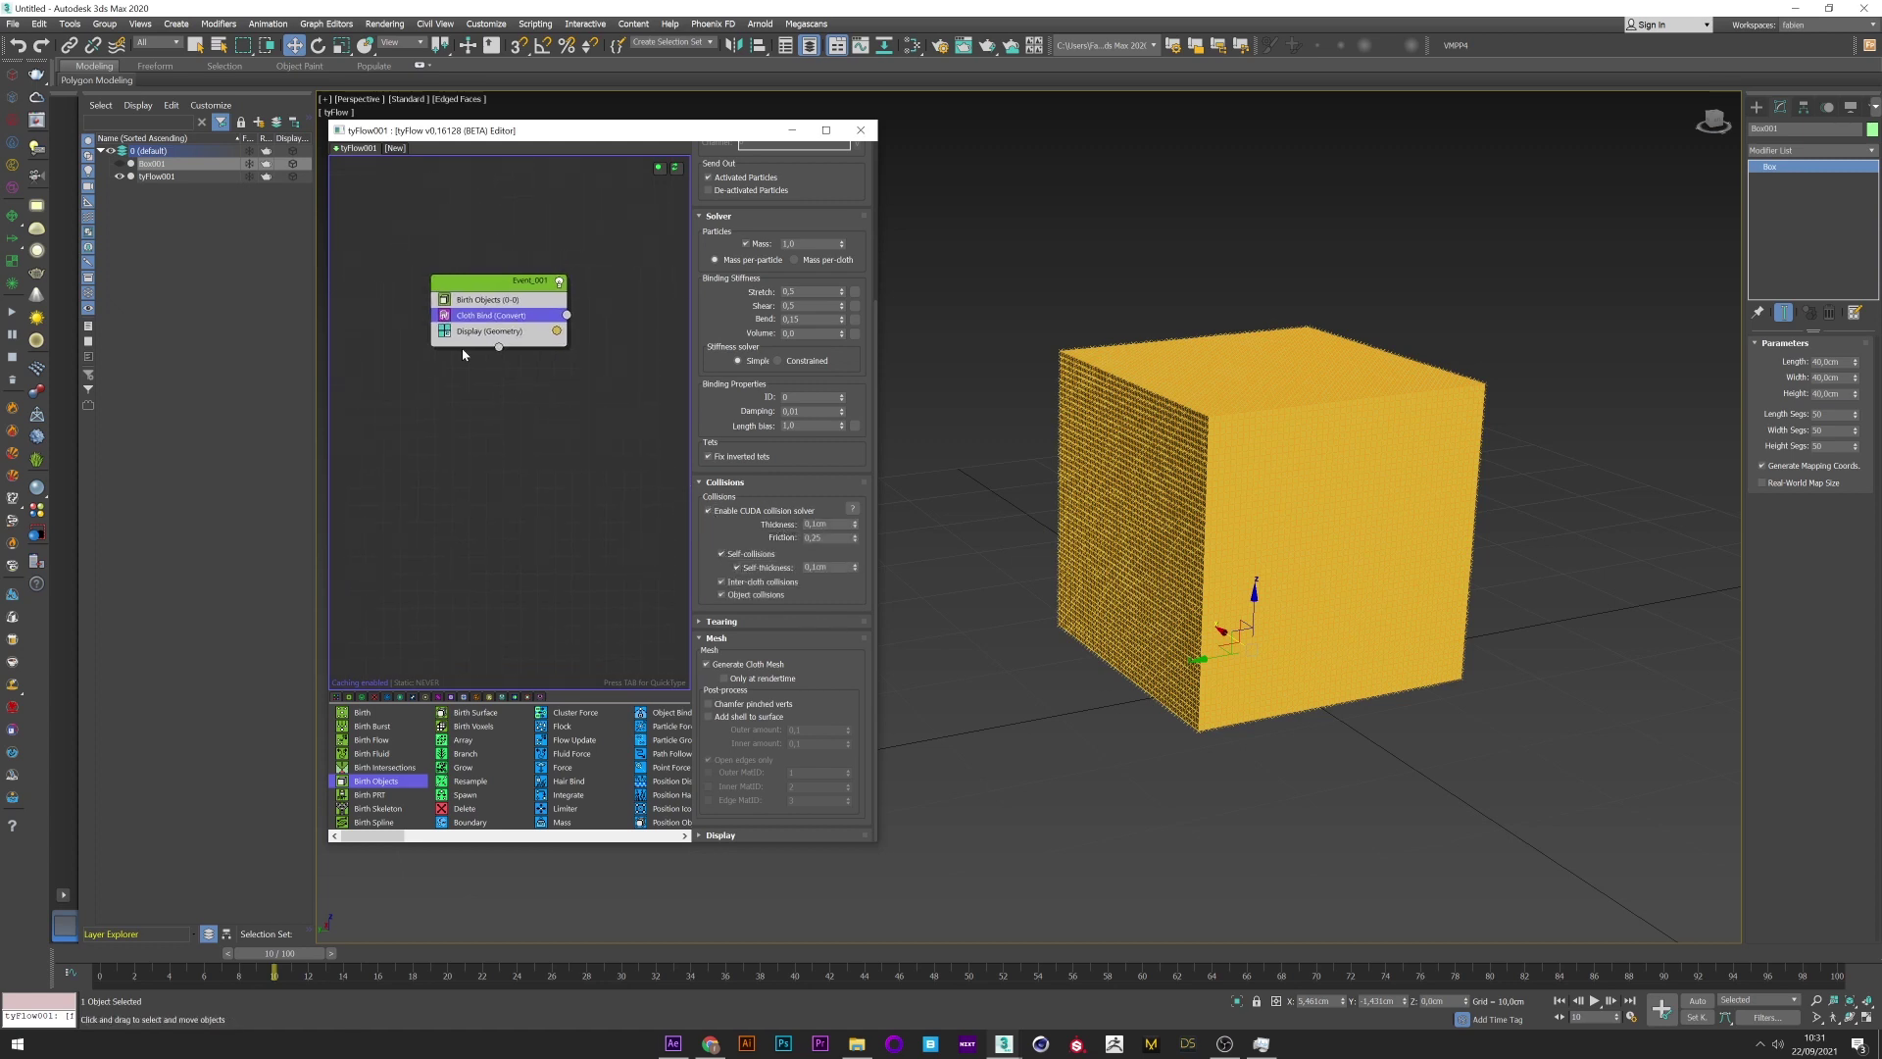
{"action": "left_click", "coordinate": [1038, 466]}
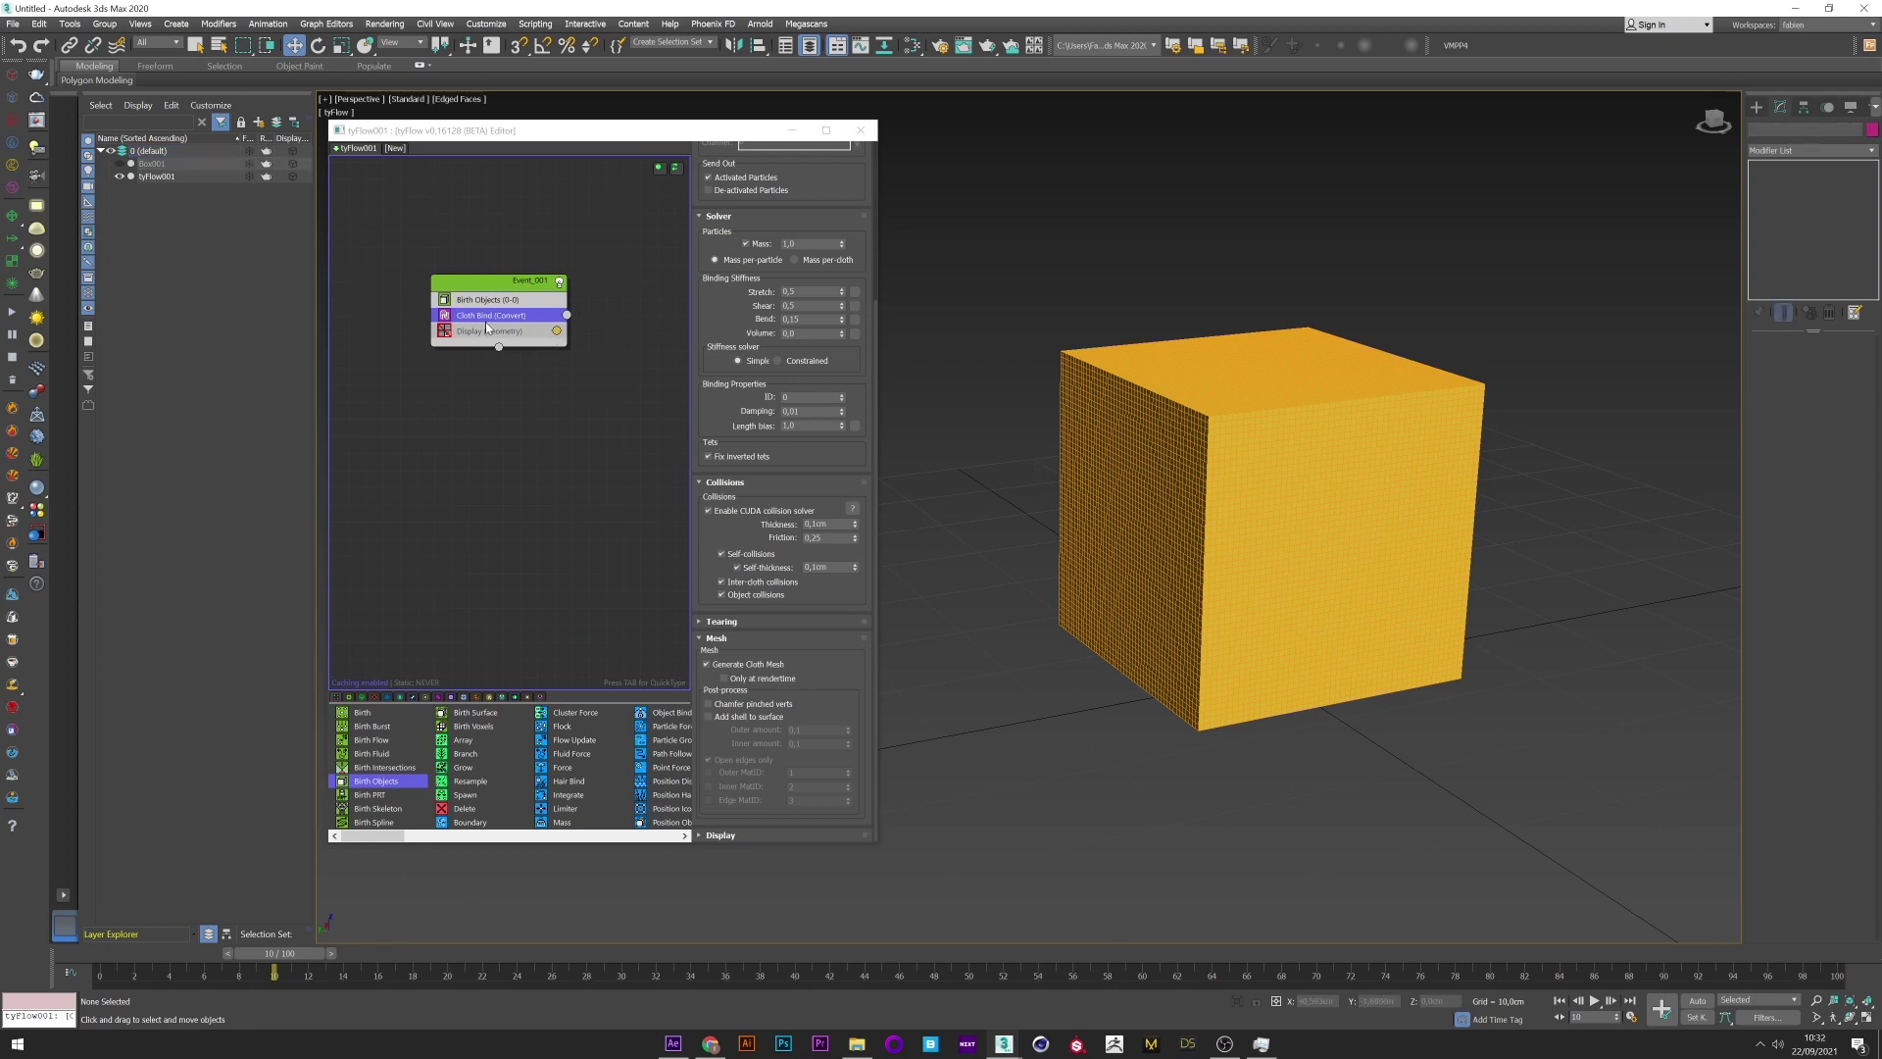
- Add a Modify Bindings operator between Cloth Bind and Display in the box's tyFlow event
{"action": "left_click", "coordinate": [483, 319]}
{"action": "key", "text": "Tab"}
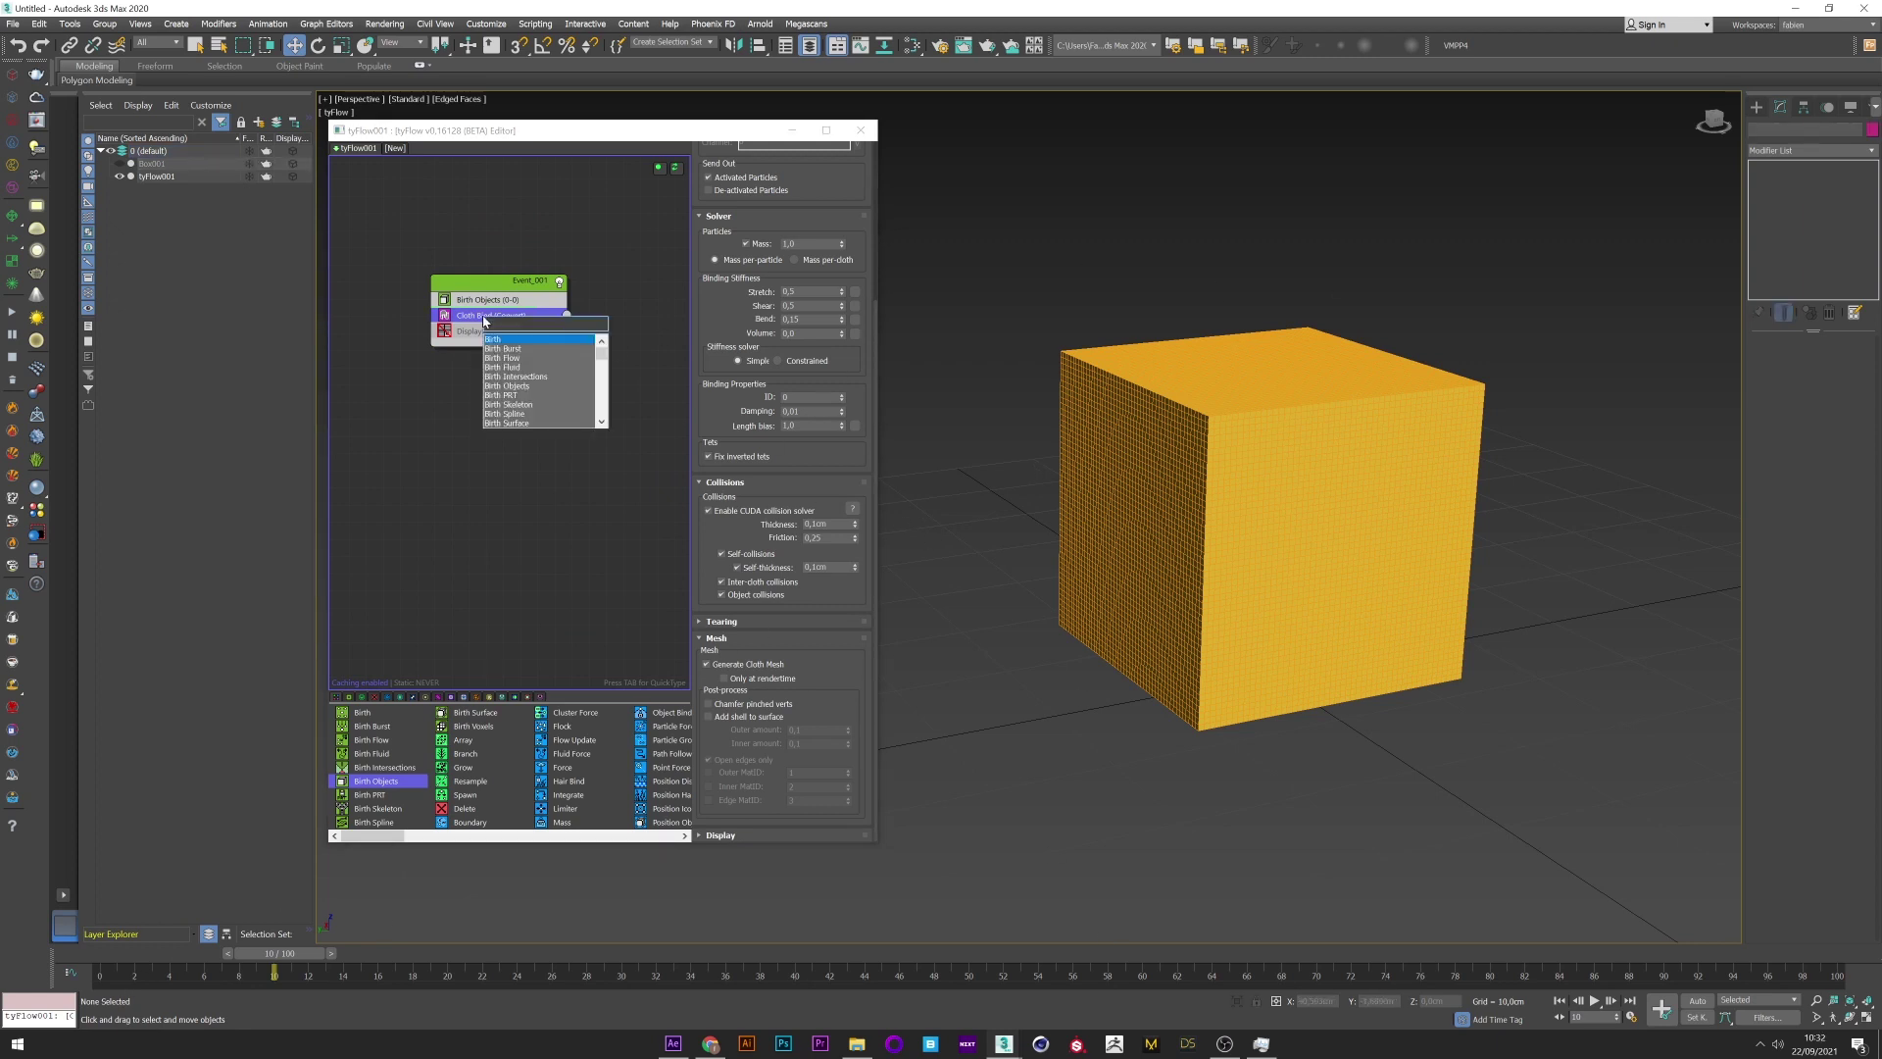
{"action": "type", "text": "modi"}
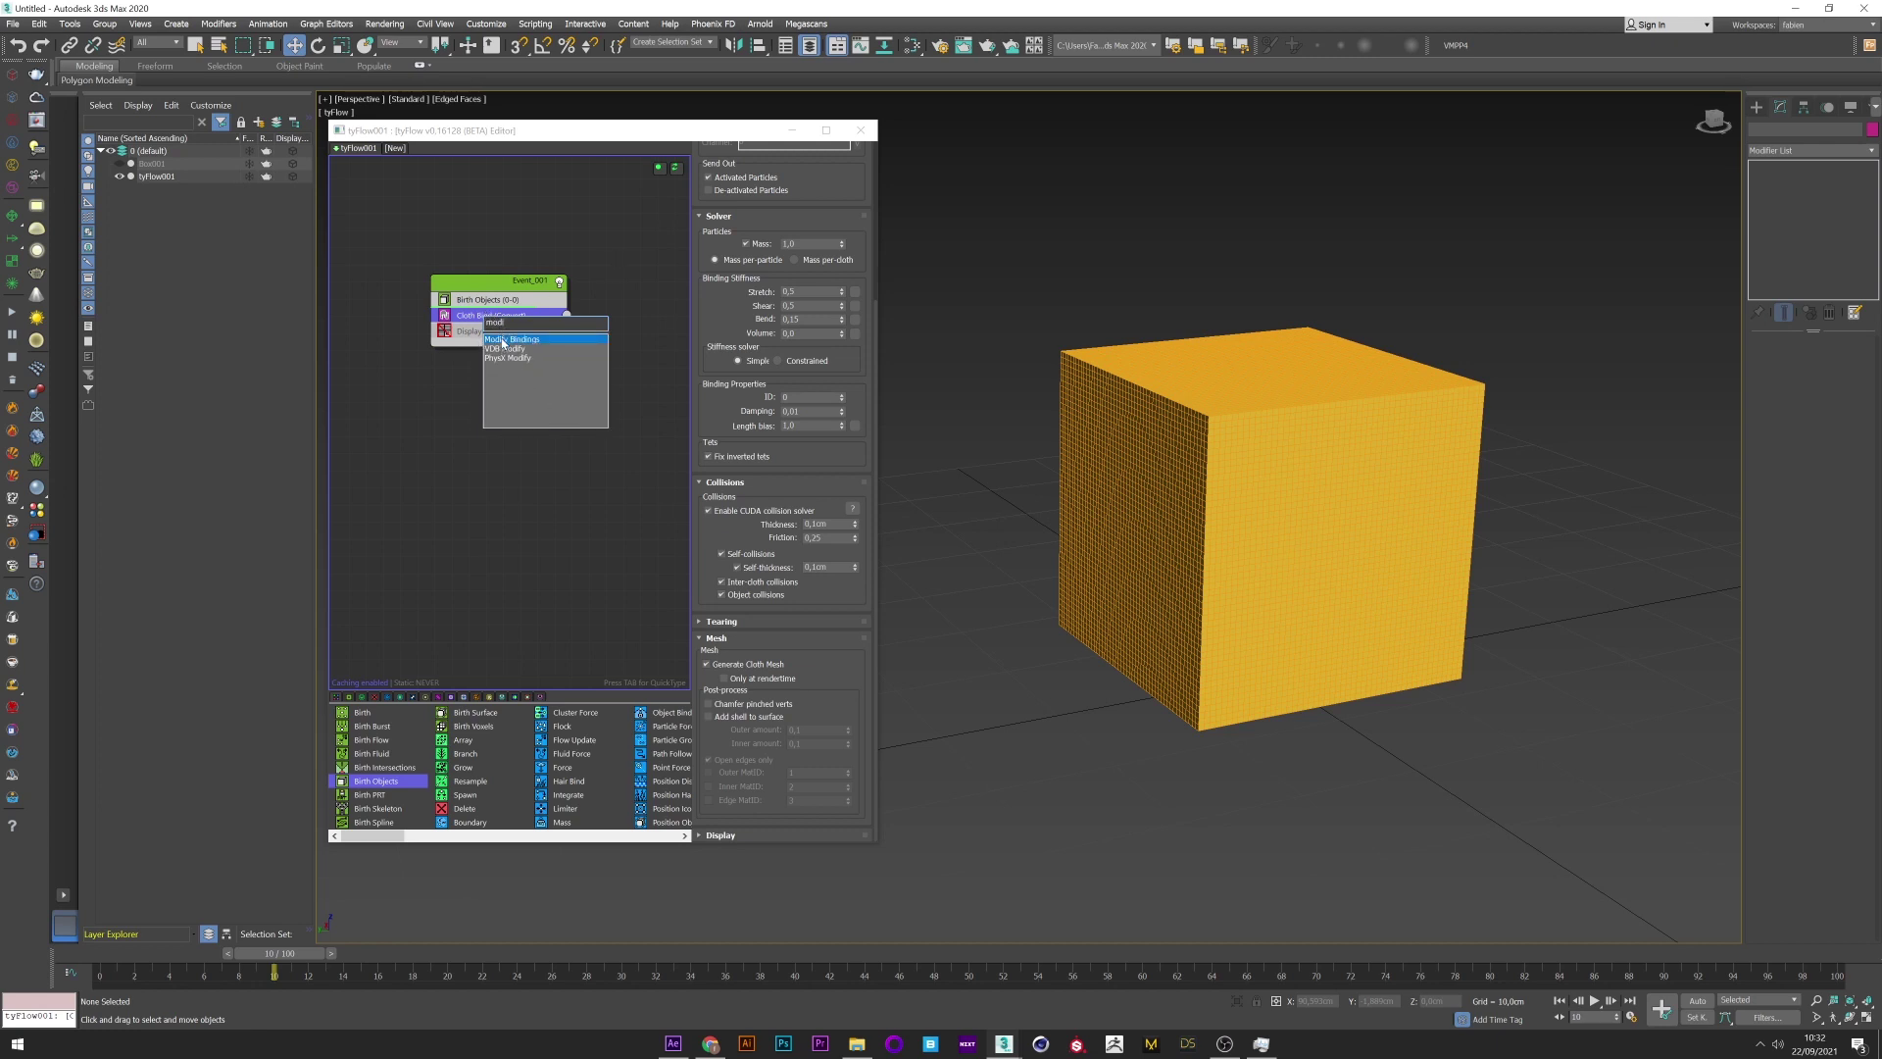
{"action": "left_click", "coordinate": [502, 339]}
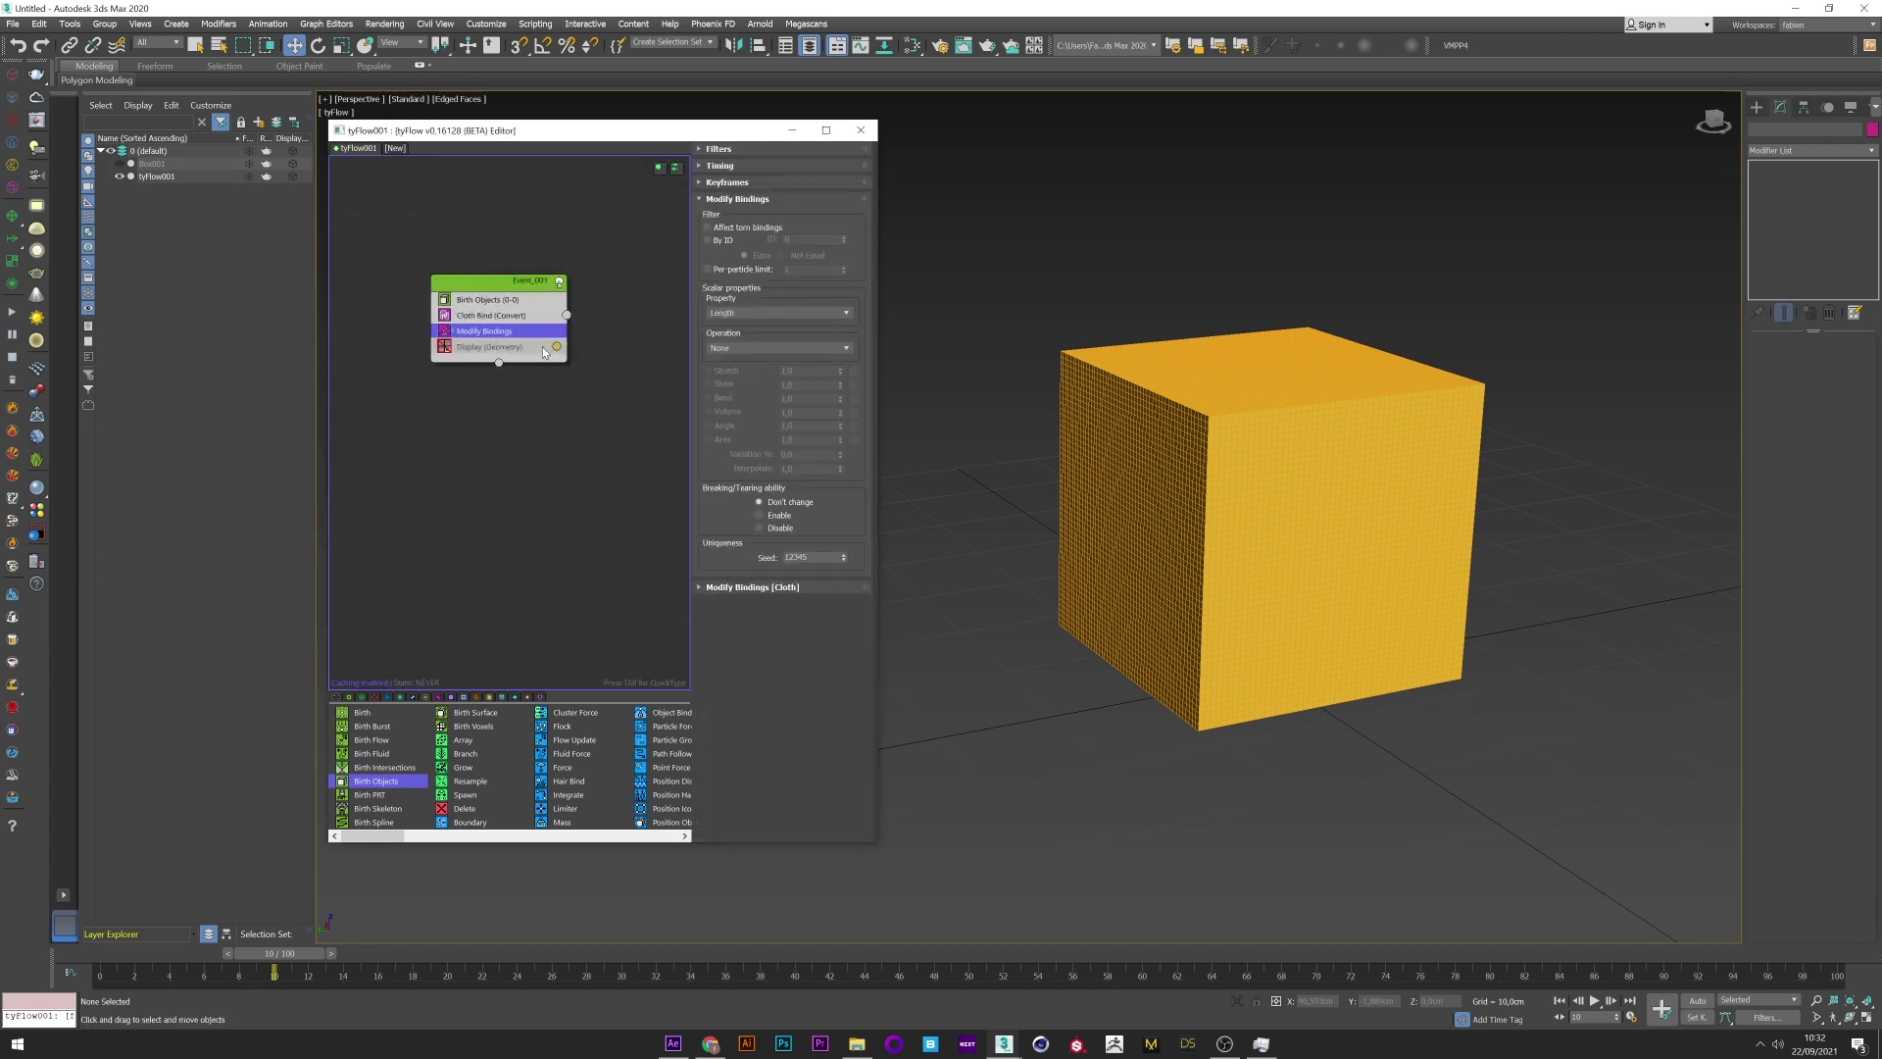
- Set the cloth inflation force in Modify Bindings to 1.0 cm and scrub to frame 20 to check the inflation
{"action": "left_click", "coordinate": [701, 587]}
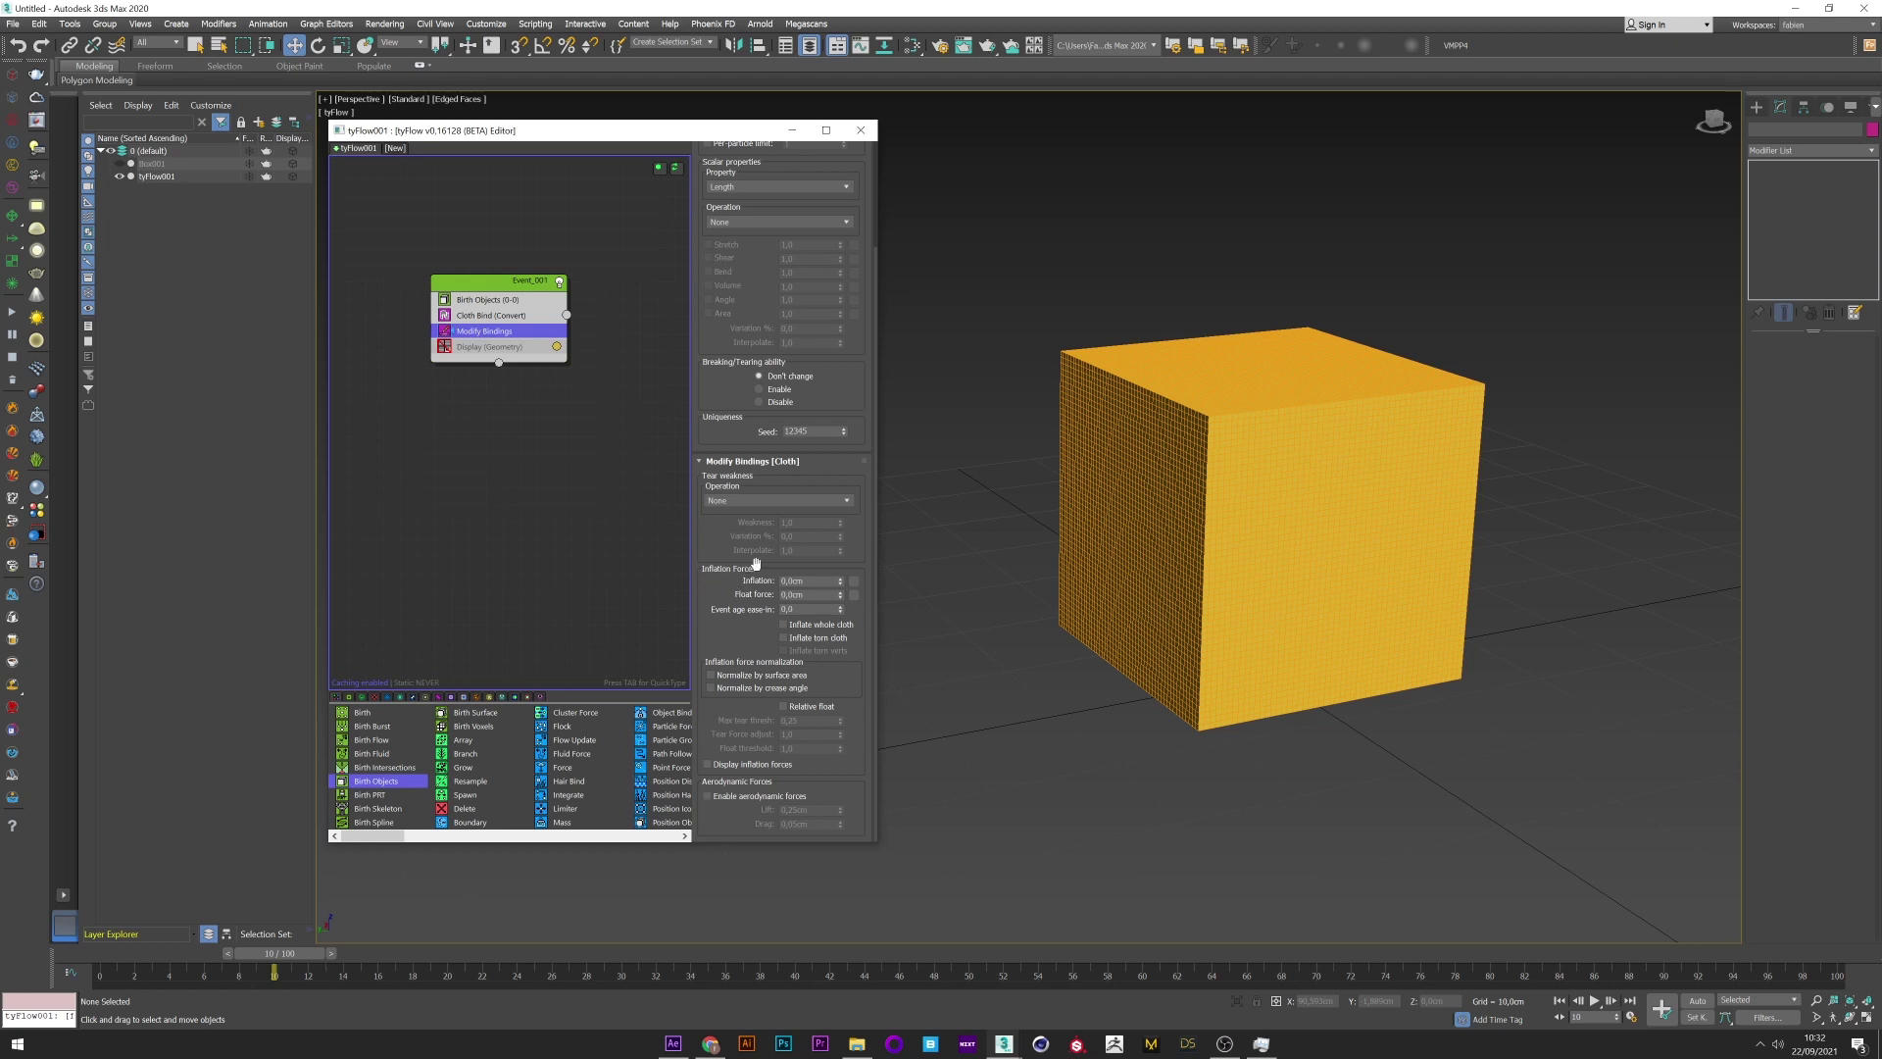
{"action": "double_click", "coordinate": [799, 581]}
{"action": "type", "text": "1"}
{"action": "key", "text": "Return"}
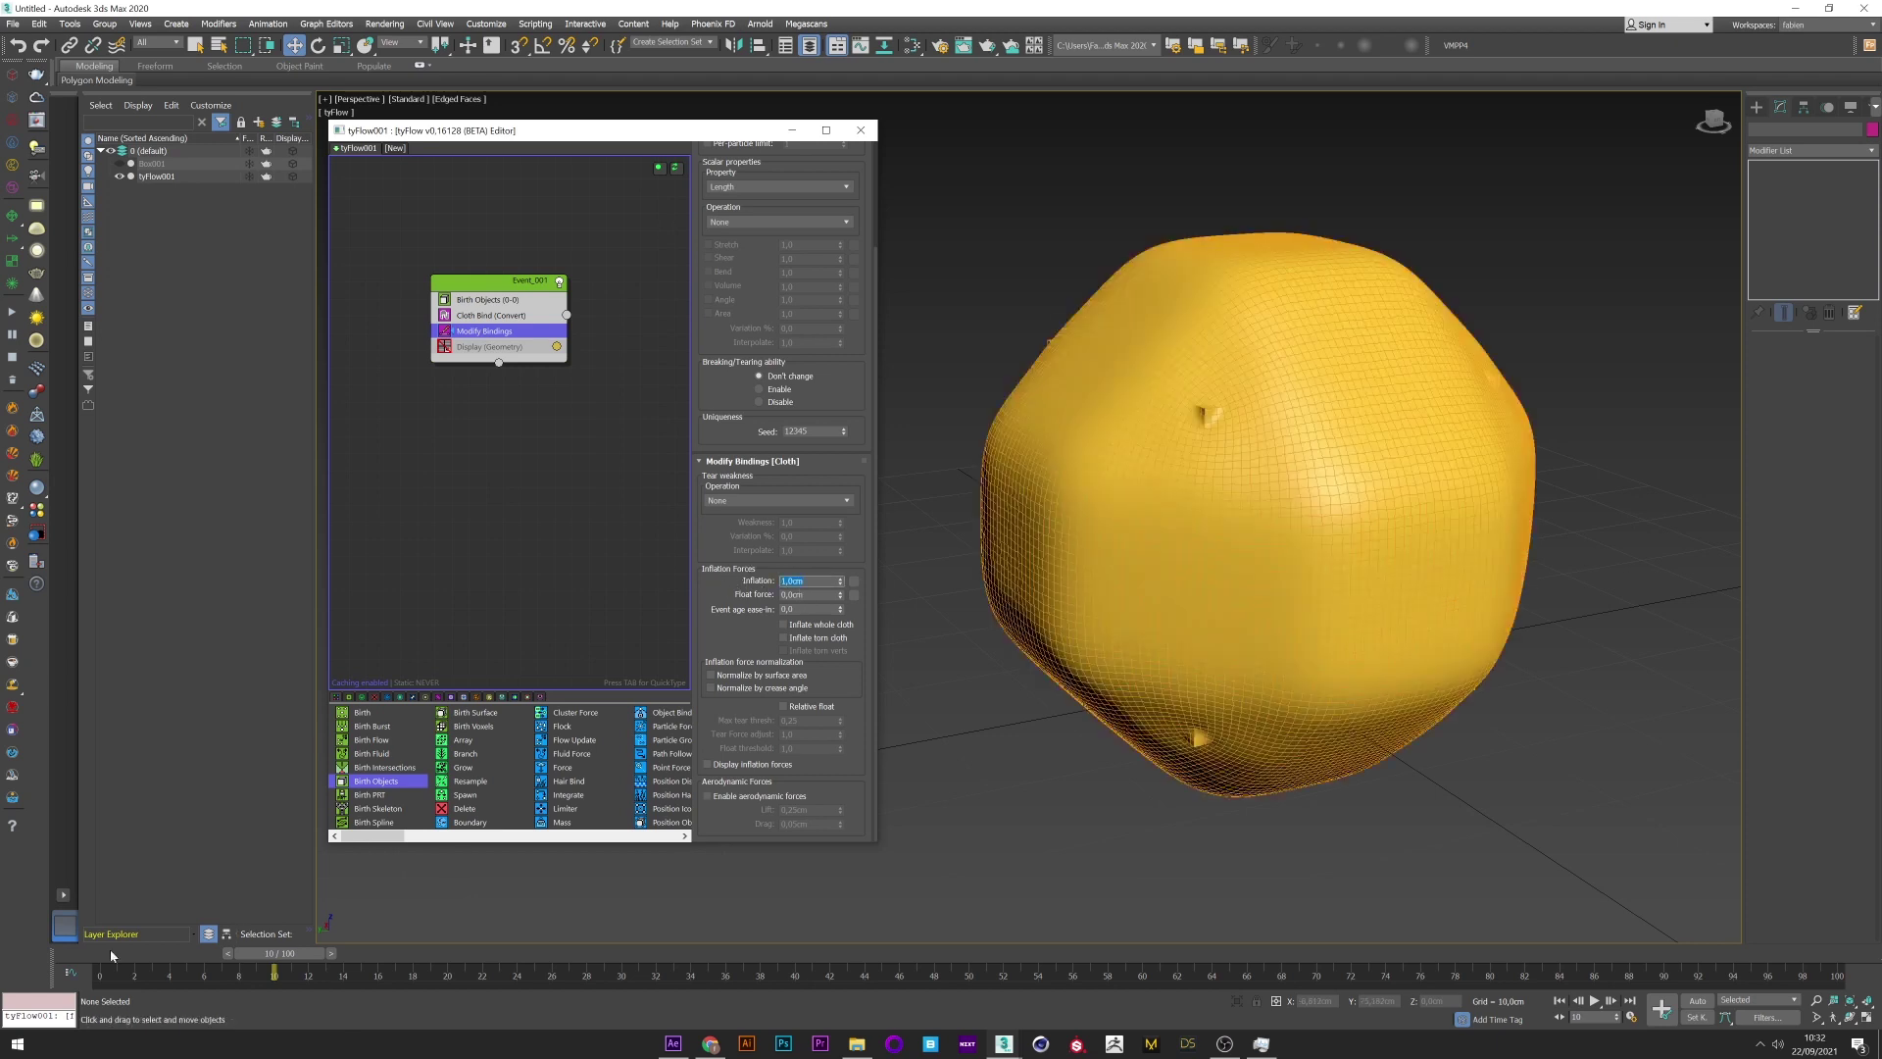
{"action": "left_click", "coordinate": [106, 957]}
{"action": "left_click_drag", "start_coordinate": [107, 958], "coordinate": [462, 943]}
{"action": "key", "text": "w"}
- Set the Modify Bindings timing to Continuous and return the timeline to frame 0
{"action": "scroll", "coordinate": [878, 492], "scroll_direction": "up", "scroll_amount": 5}
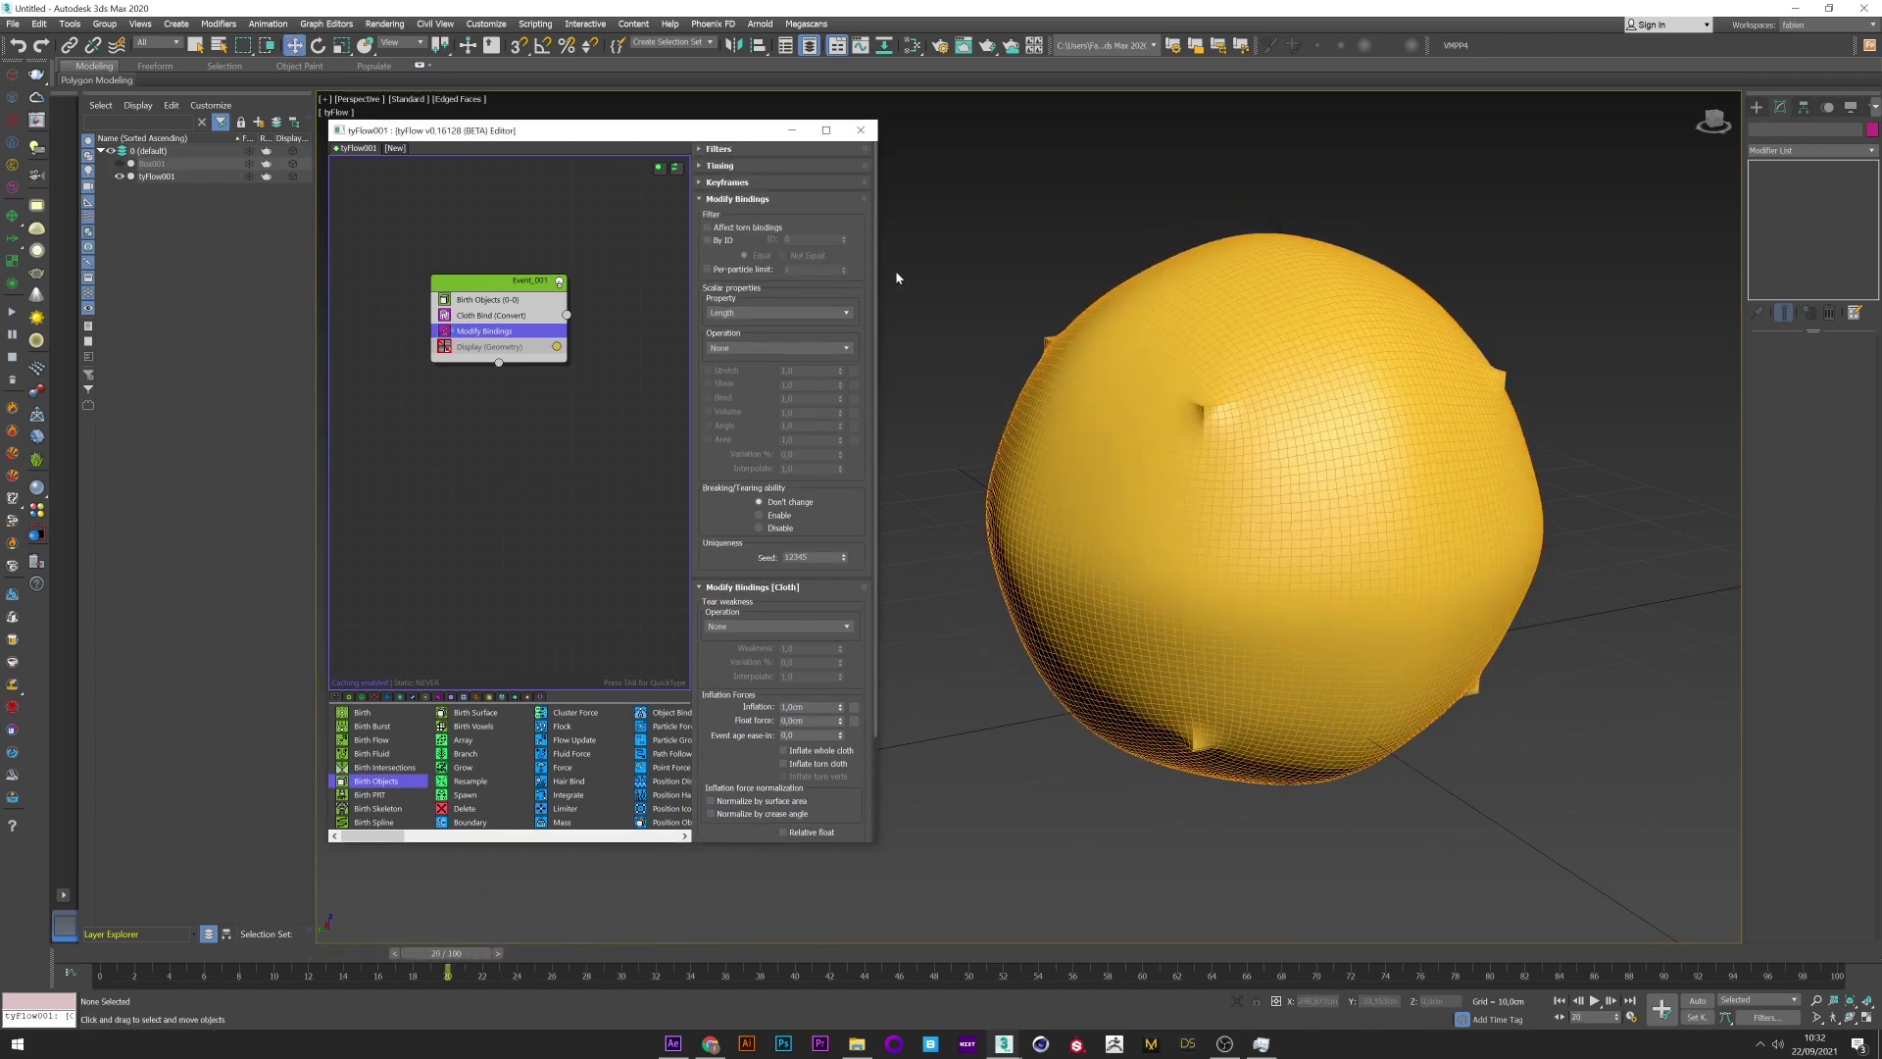
{"action": "left_click", "coordinate": [742, 183]}
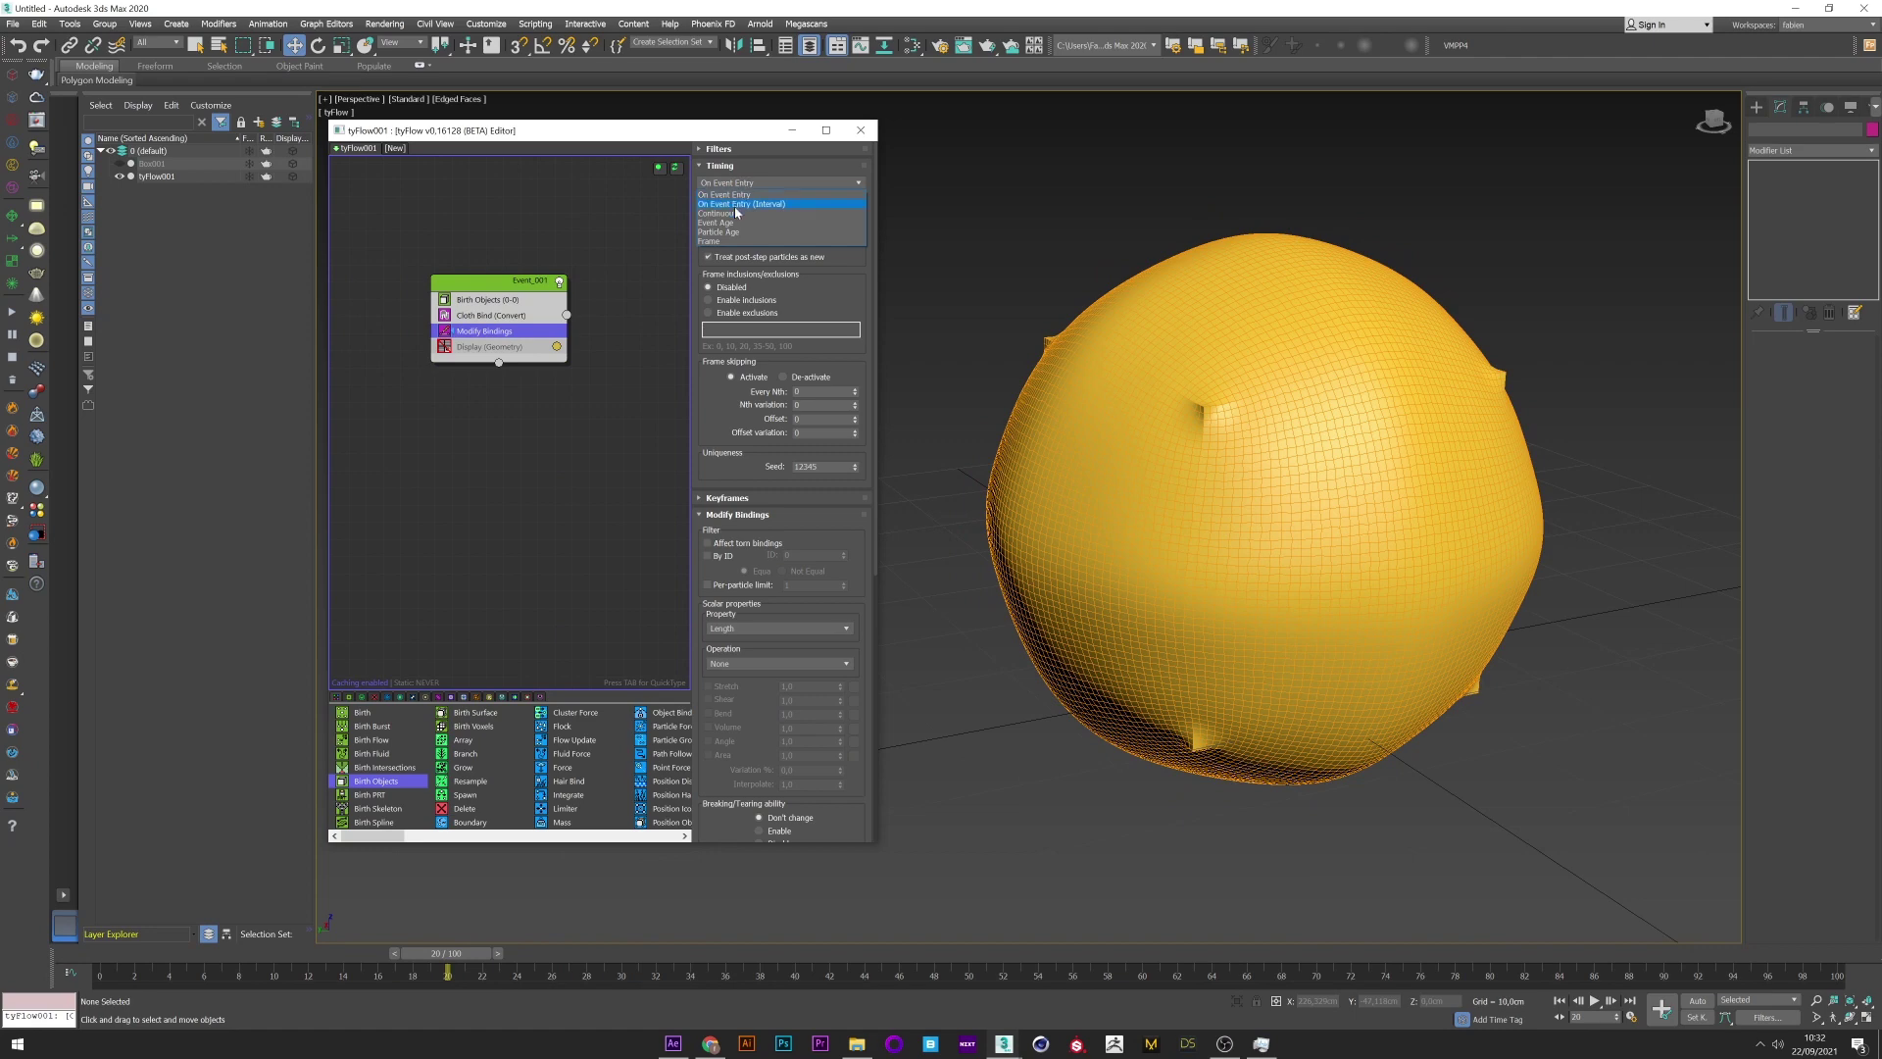
{"action": "left_click", "coordinate": [736, 213]}
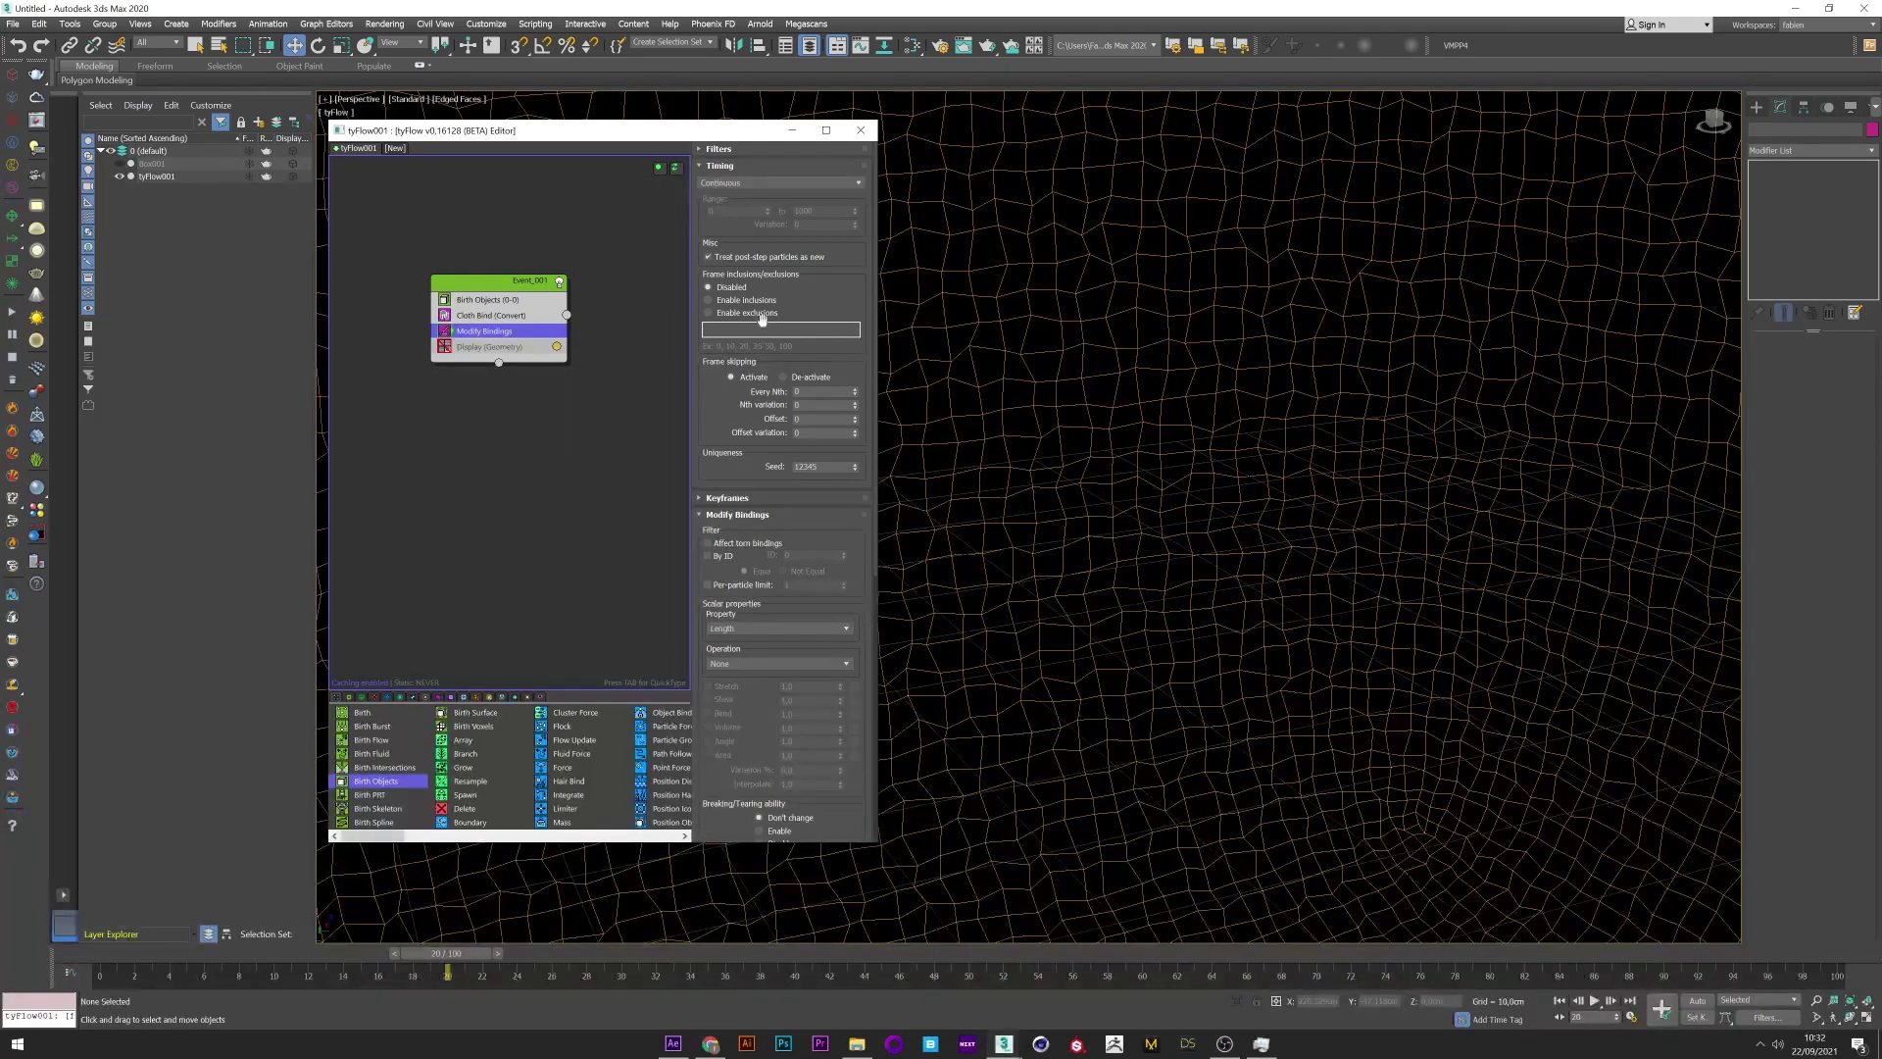
{"action": "mouse_move", "coordinate": [99, 953]}
{"action": "left_mouse_down"}
{"action": "mouse_move", "coordinate": [275, 953]}
{"action": "mouse_move", "coordinate": [82, 964]}
{"action": "left_mouse_up"}
{"action": "key", "text": "w"}
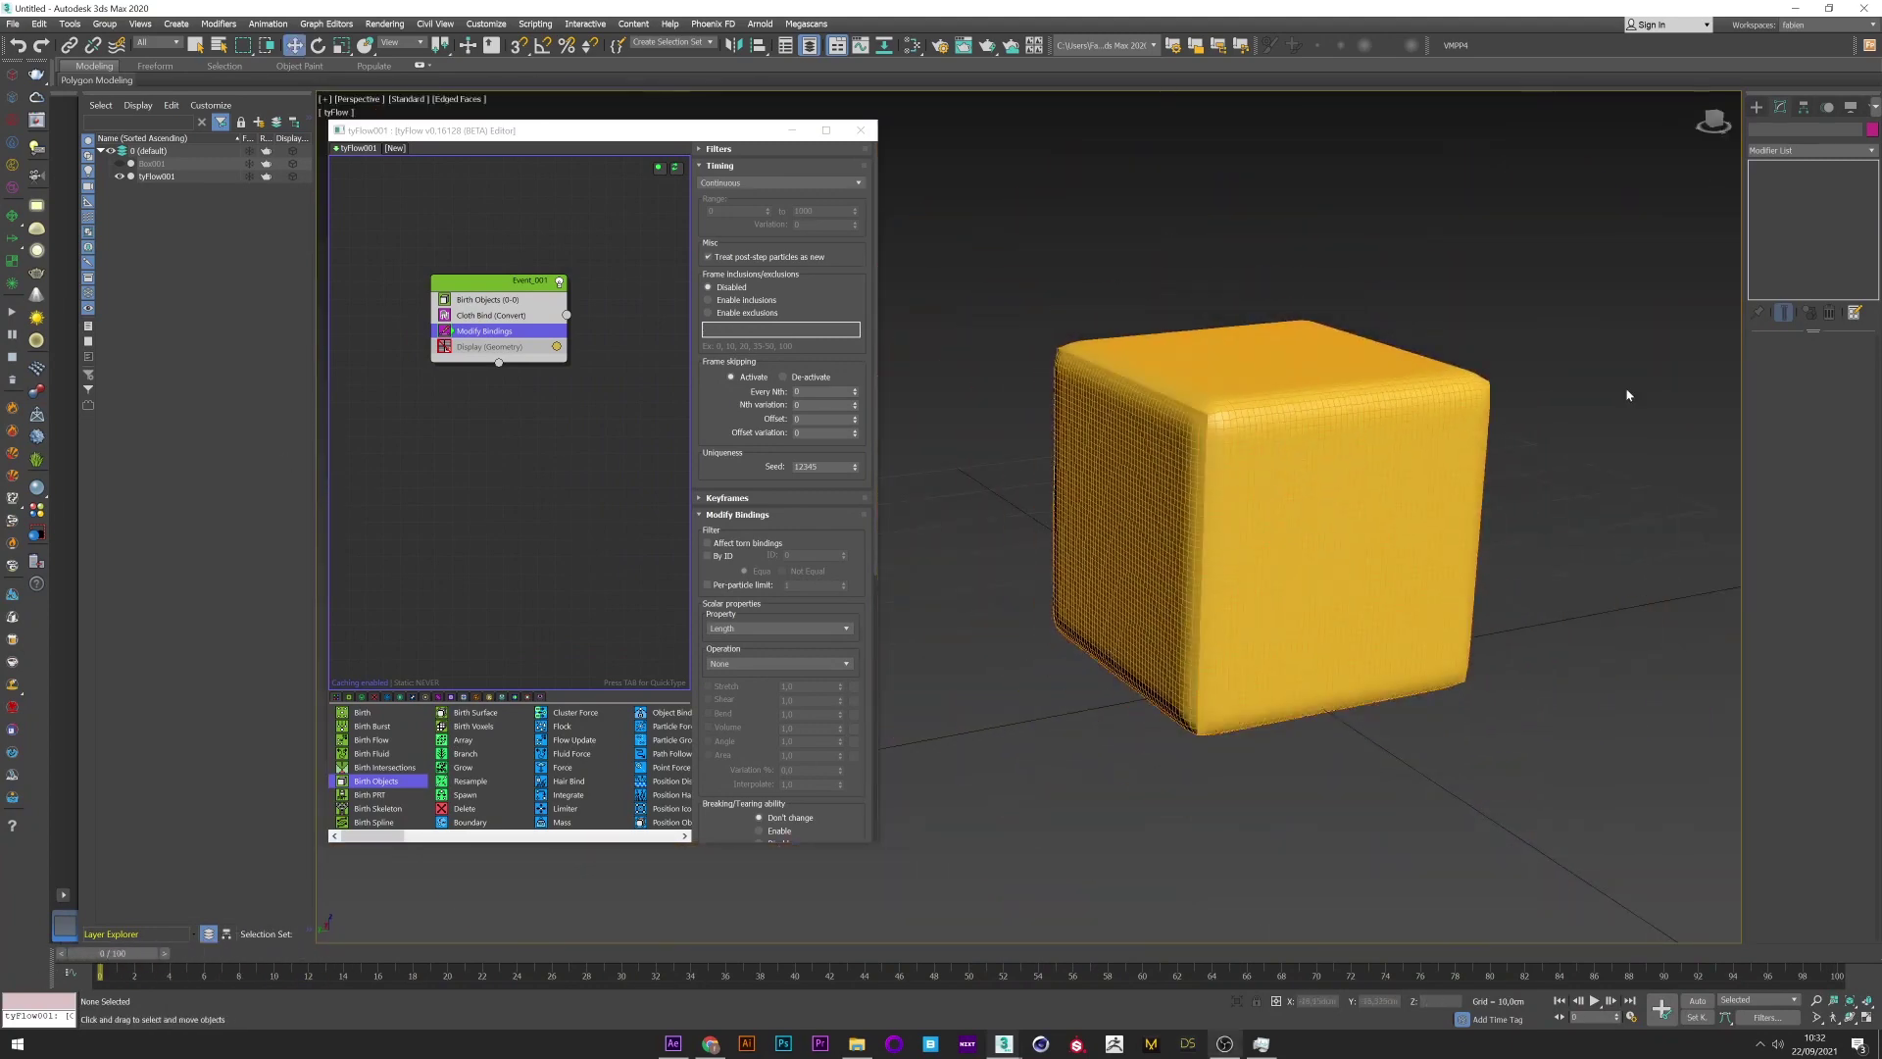
- Enable cloth tearing in the Cloth Bind operator
{"action": "left_click", "coordinate": [481, 316]}
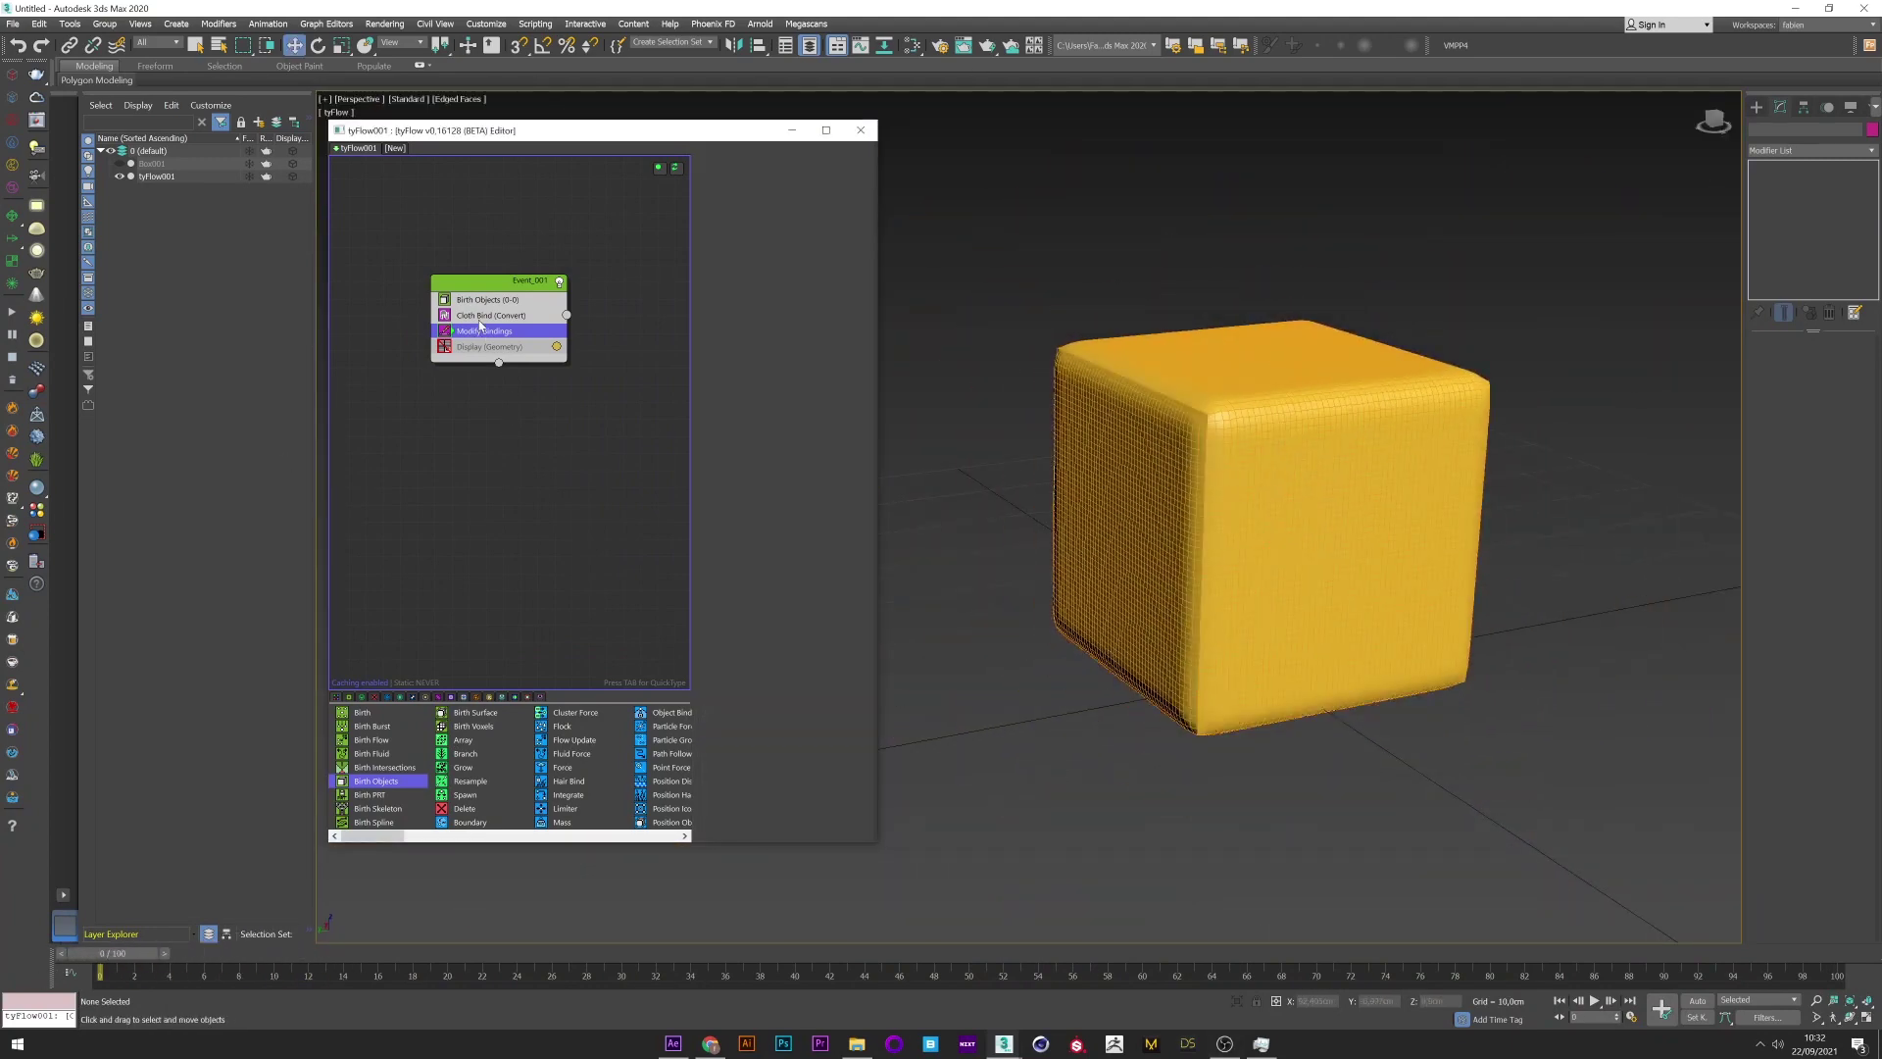
{"action": "left_click_drag", "start_coordinate": [875, 413], "coordinate": [839, 632]}
{"action": "left_click", "coordinate": [721, 621]}
{"action": "scroll", "coordinate": [705, 588], "scroll_direction": "down", "scroll_amount": 5}
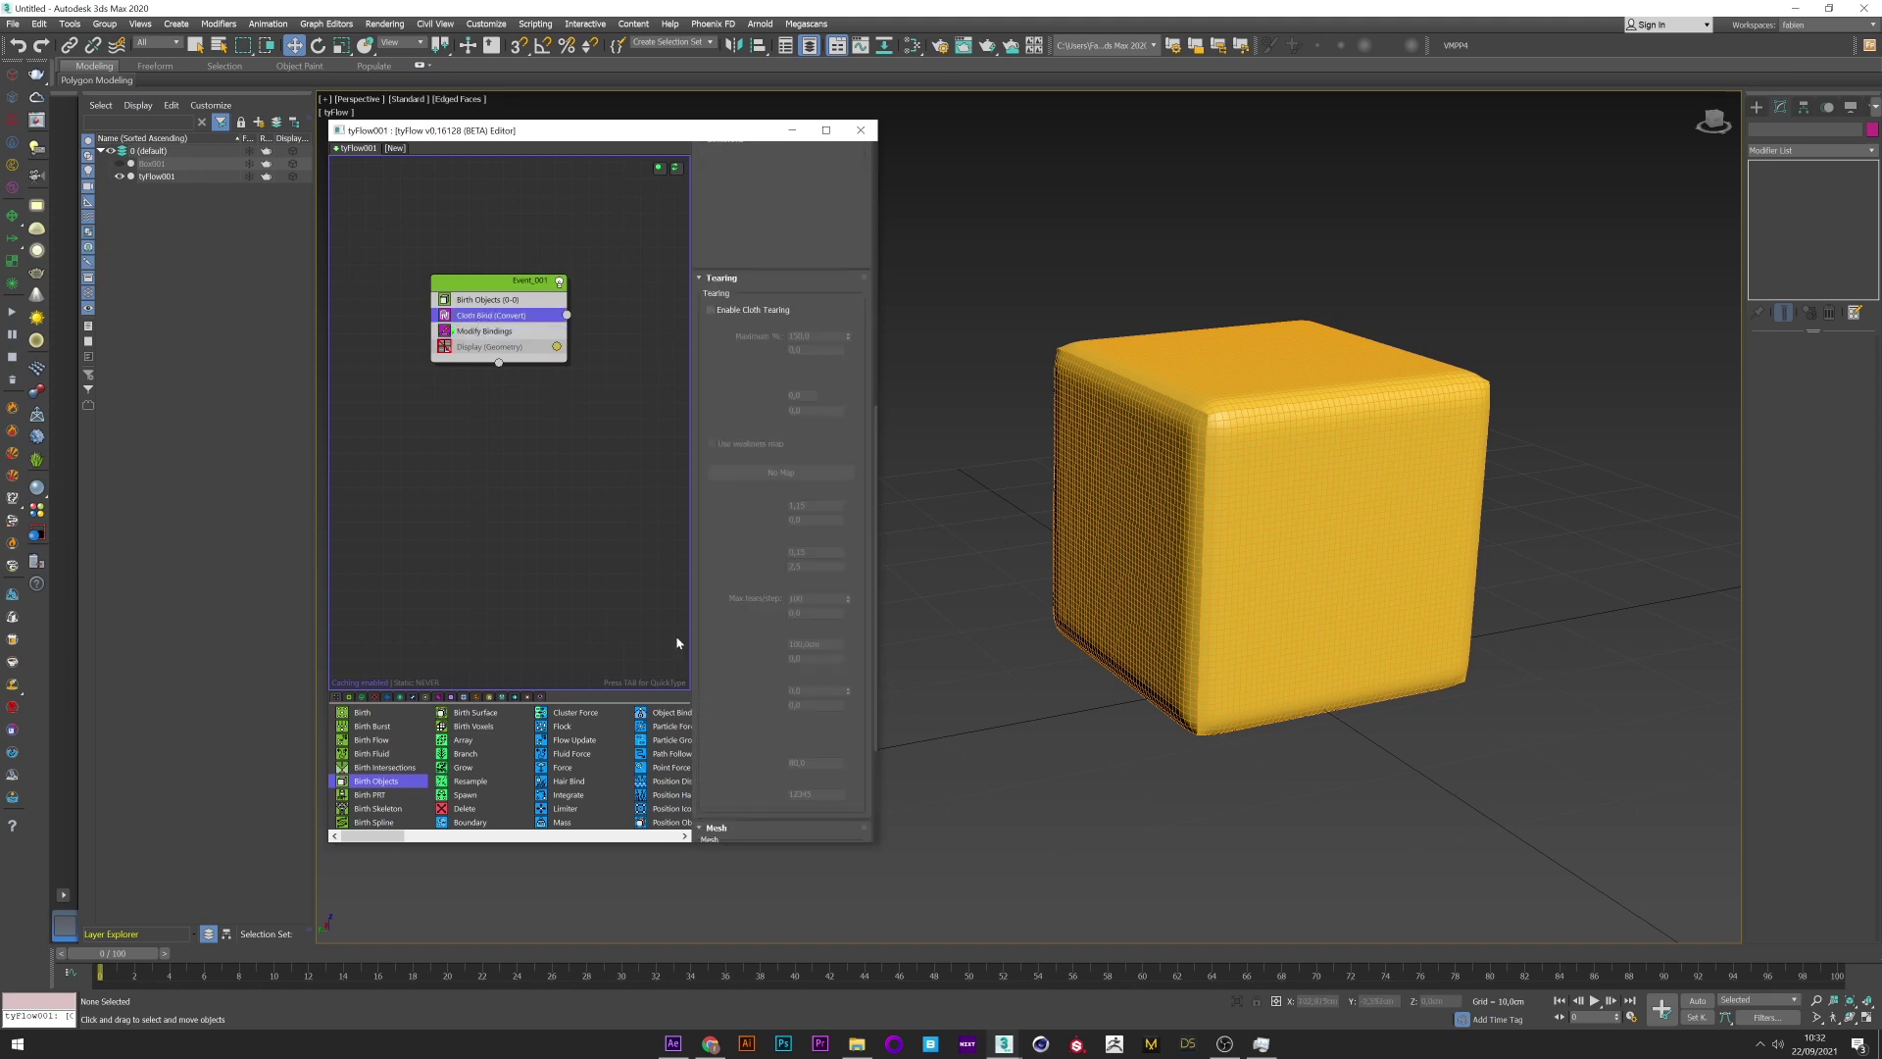
{"action": "left_click", "coordinate": [715, 311]}
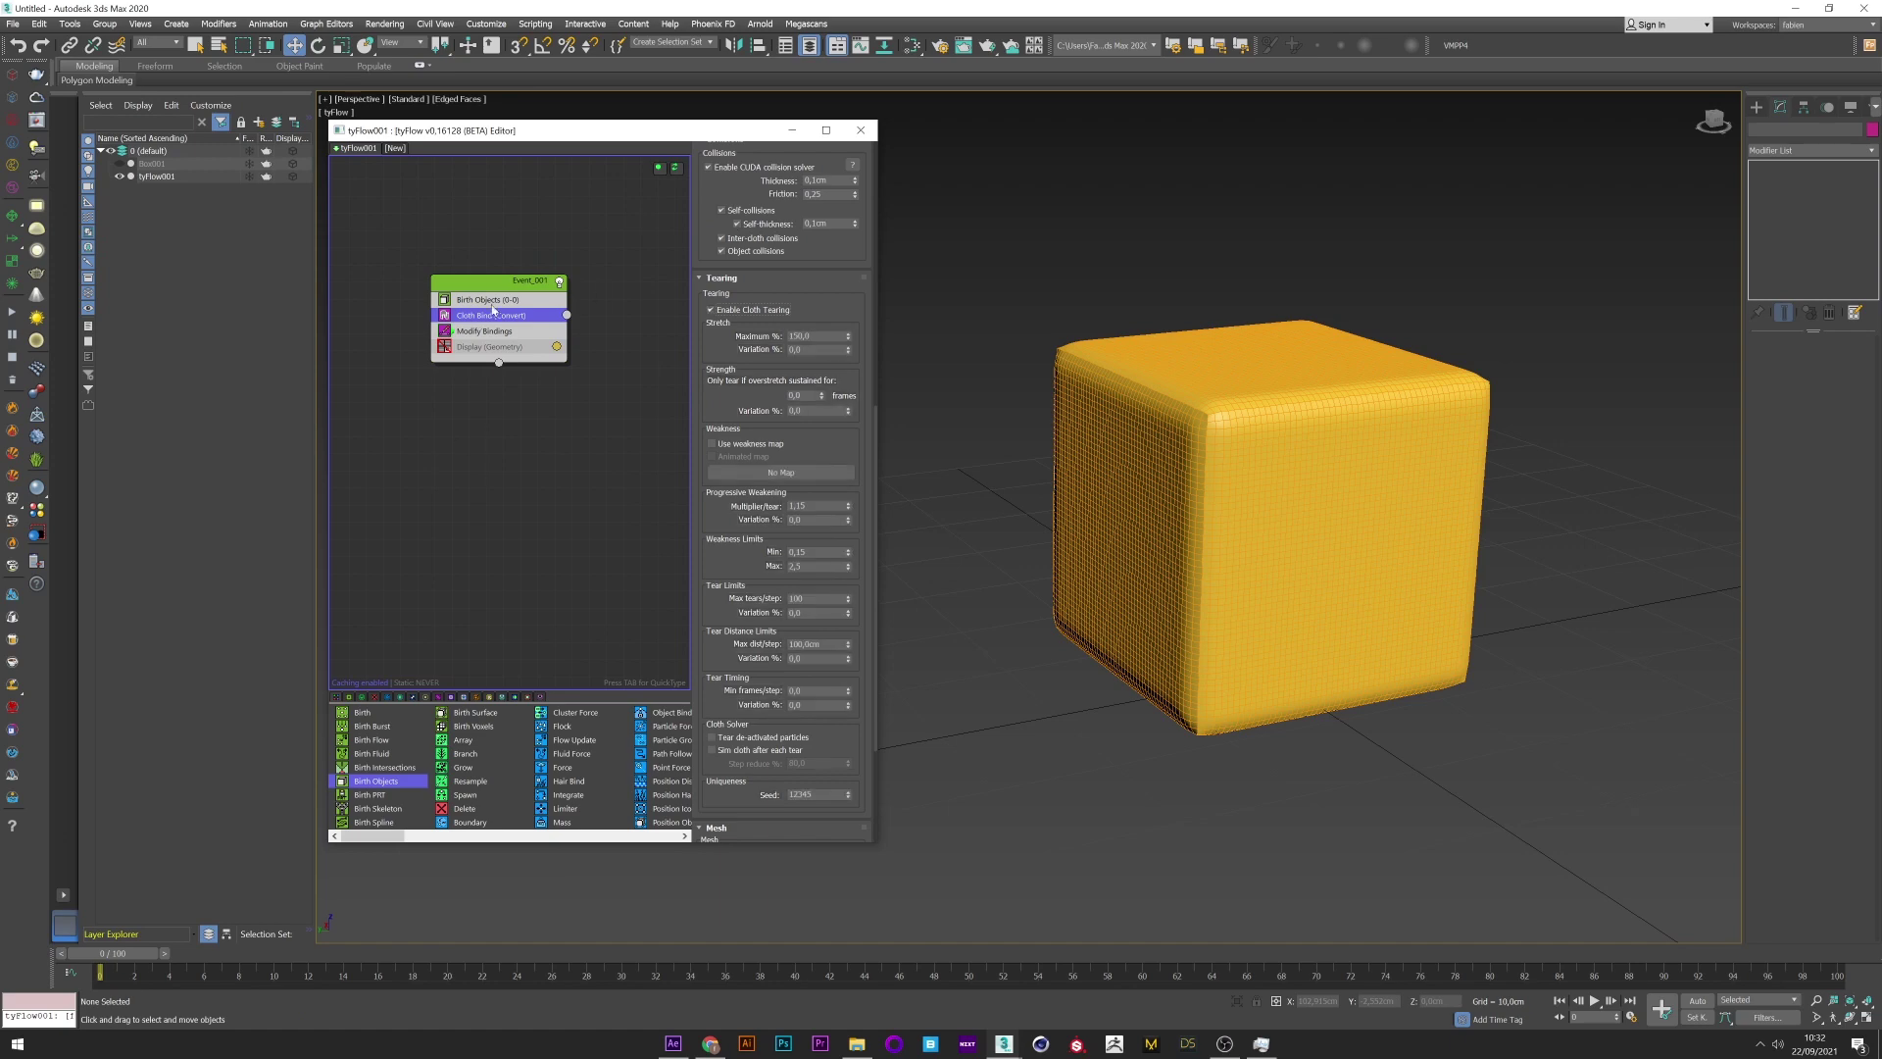
- Scrub through the first frames of the timeline to review how the inflated cloth tears
{"action": "left_click_drag", "start_coordinate": [111, 960], "coordinate": [333, 922]}
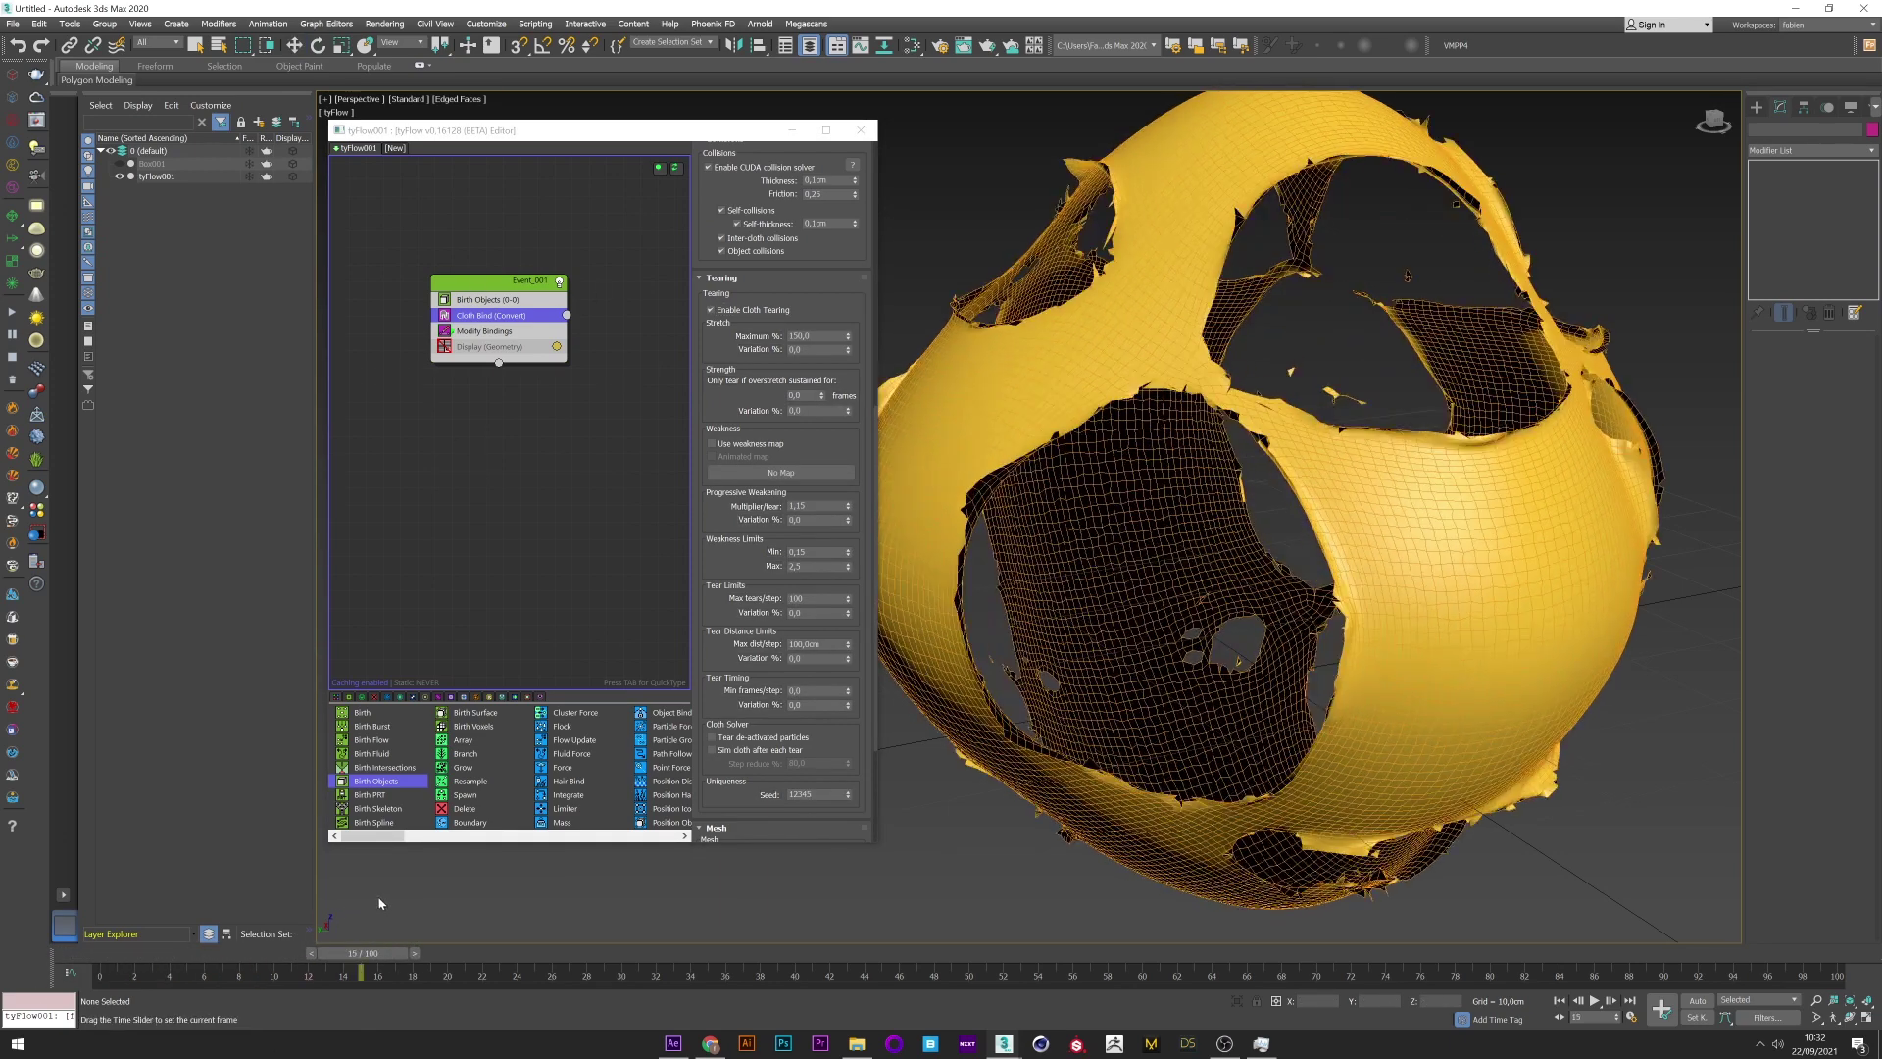
{"action": "key", "text": "w"}
{"action": "scroll", "coordinate": [1232, 421], "scroll_direction": "down", "scroll_amount": 3}
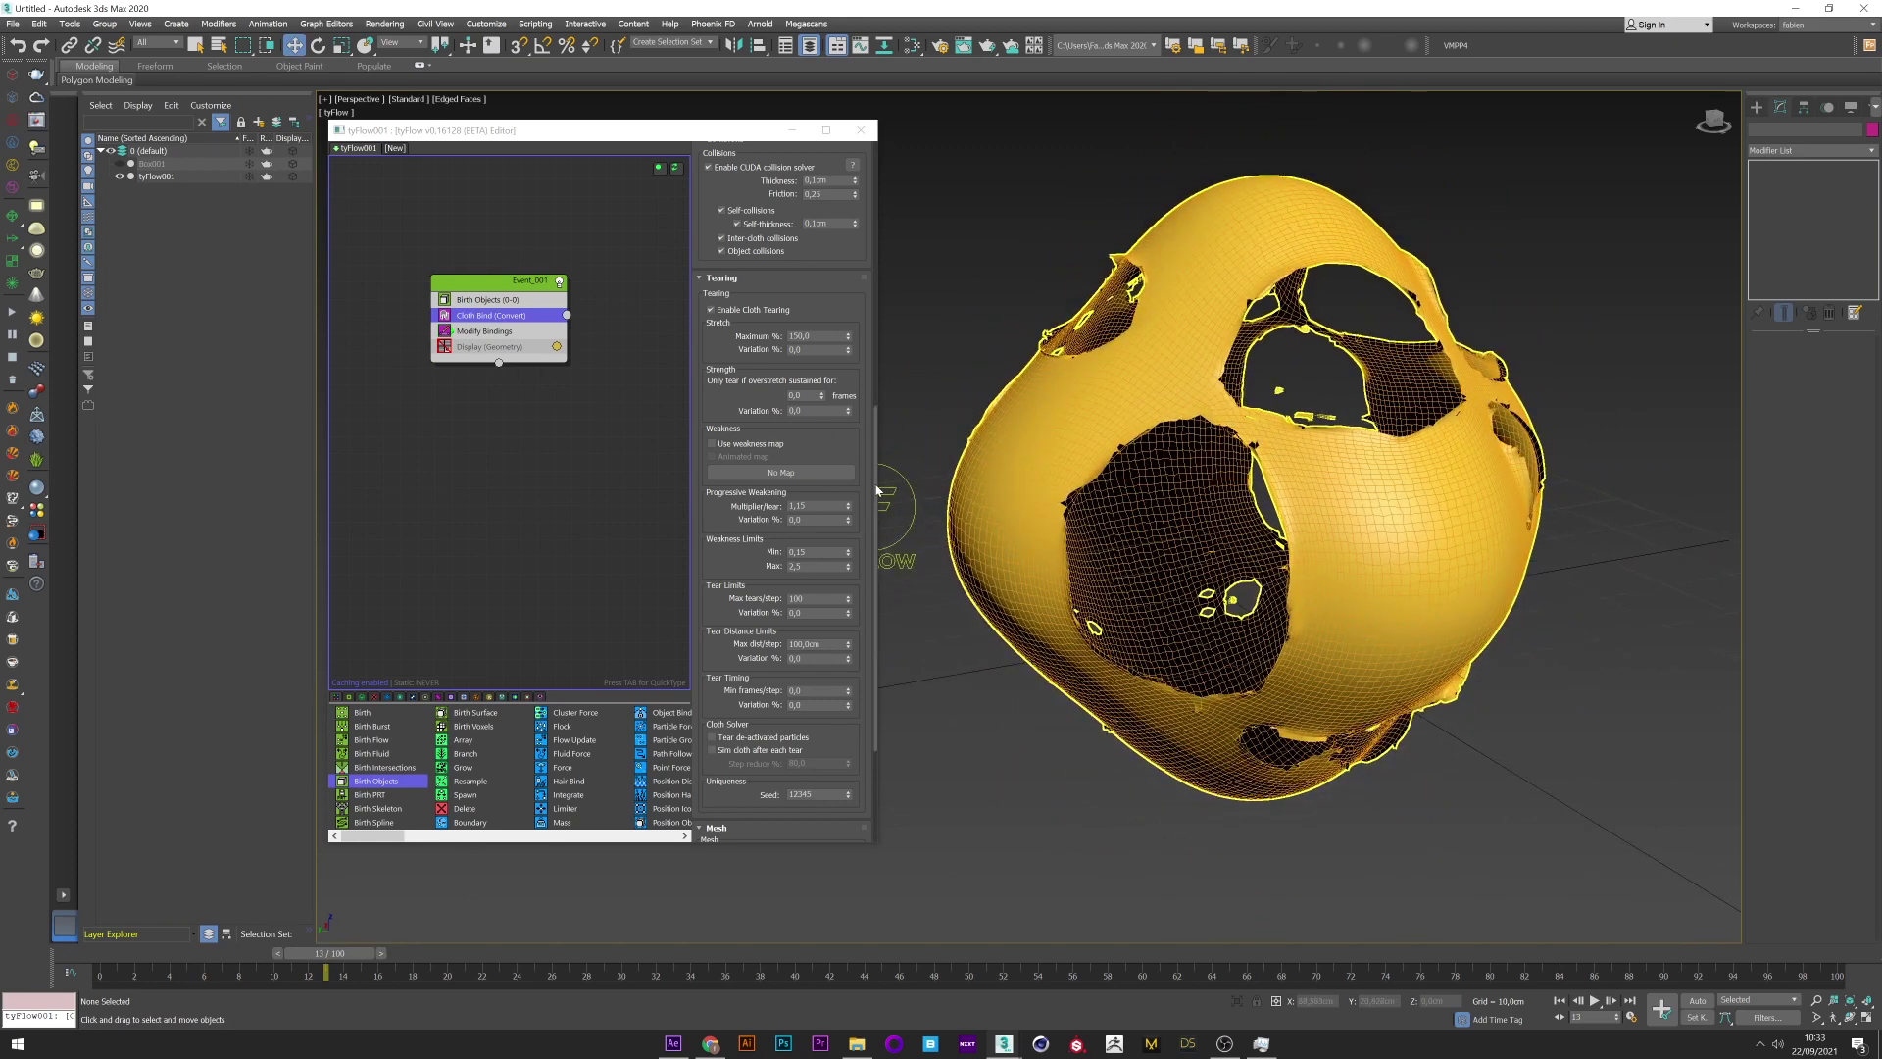
- Set the Cloth Bind stretch stiffness to 0.1 and scrub the simulation to frame 21
{"action": "left_click_drag", "start_coordinate": [876, 485], "coordinate": [868, 289]}
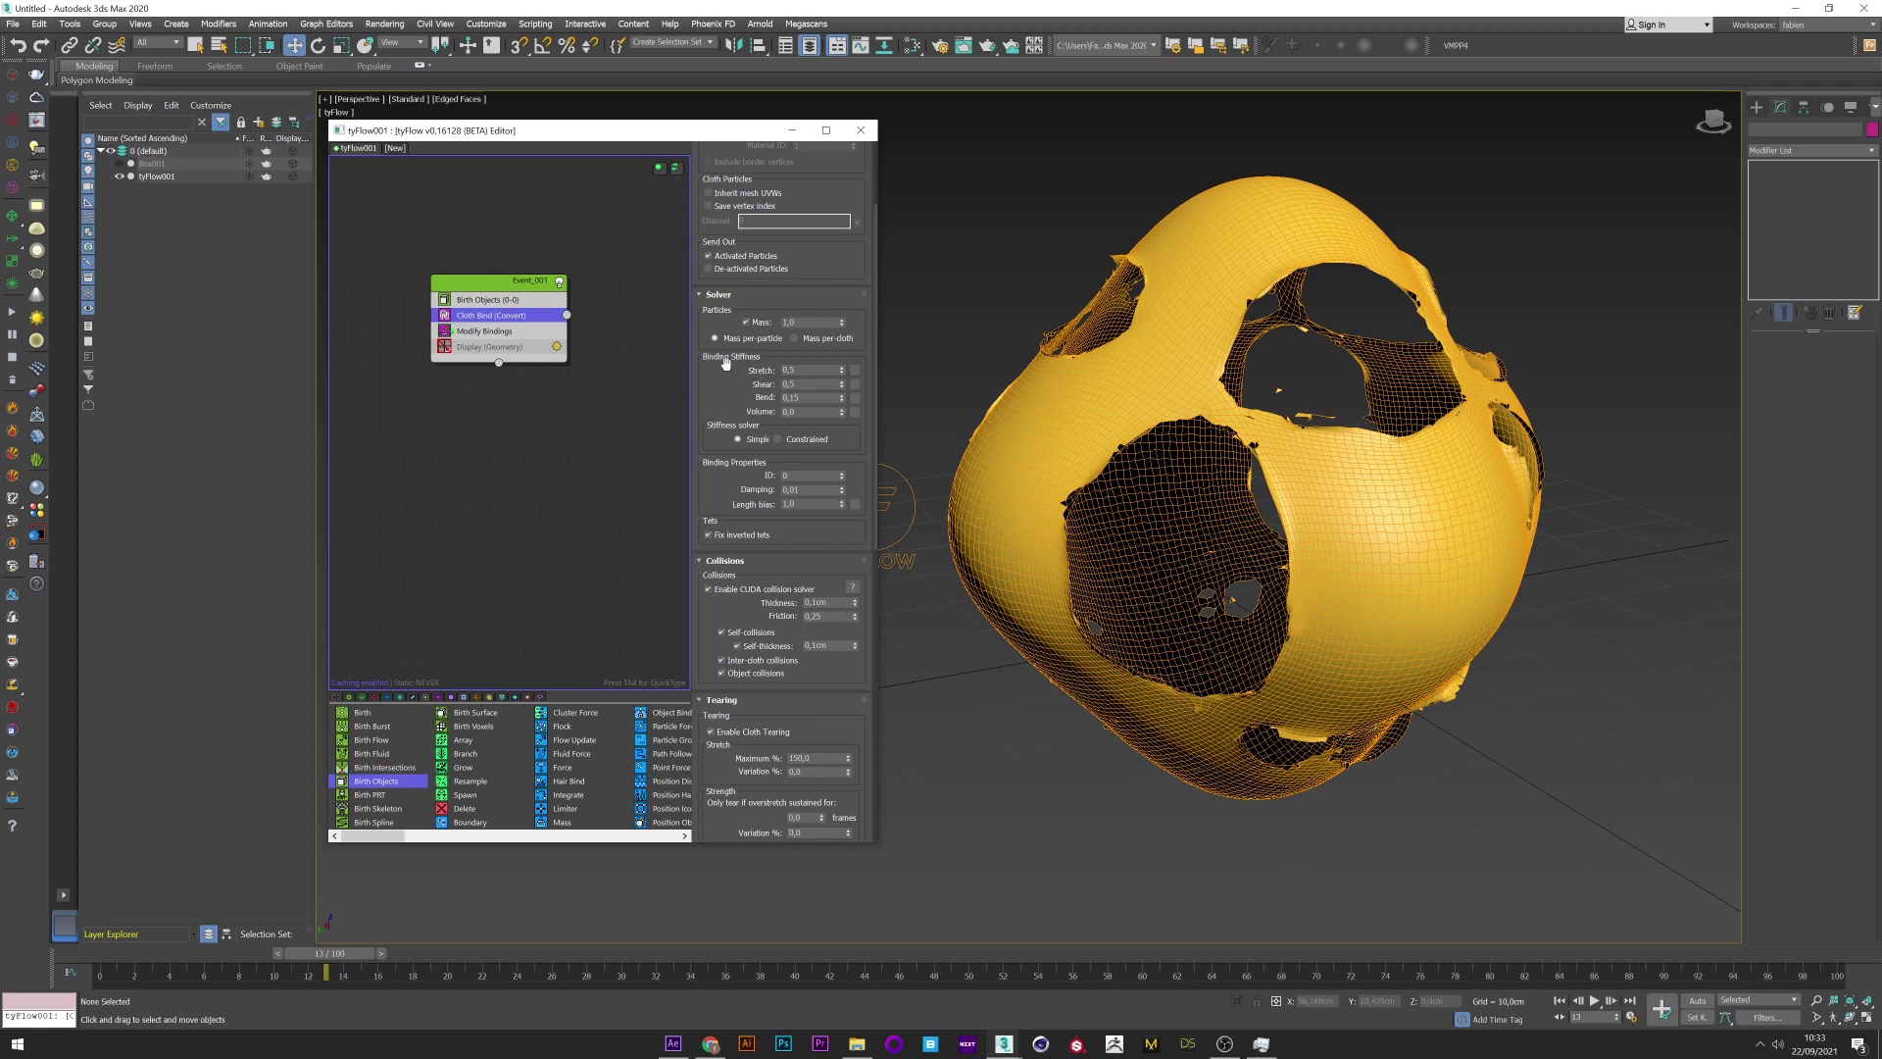
{"action": "left_click", "coordinate": [813, 371]}
{"action": "key", "text": "Return"}
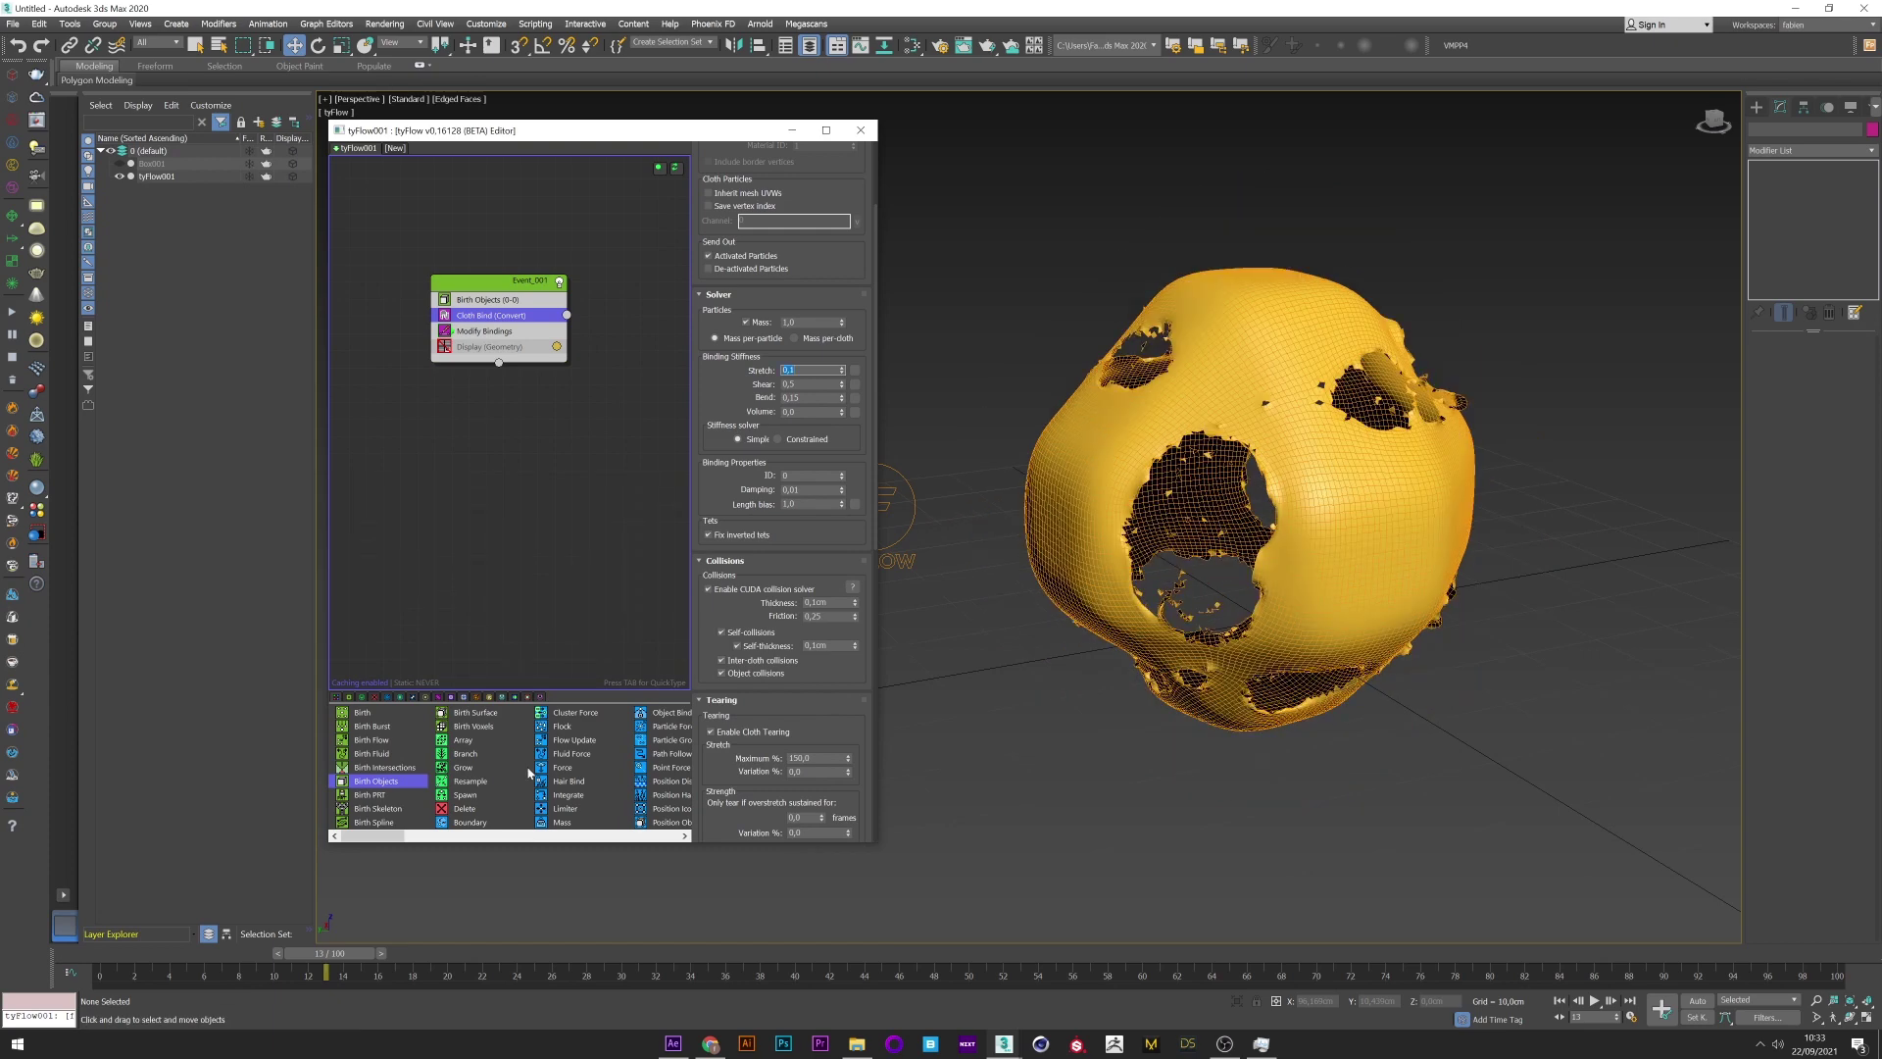
{"action": "left_click_drag", "start_coordinate": [114, 958], "coordinate": [471, 916]}
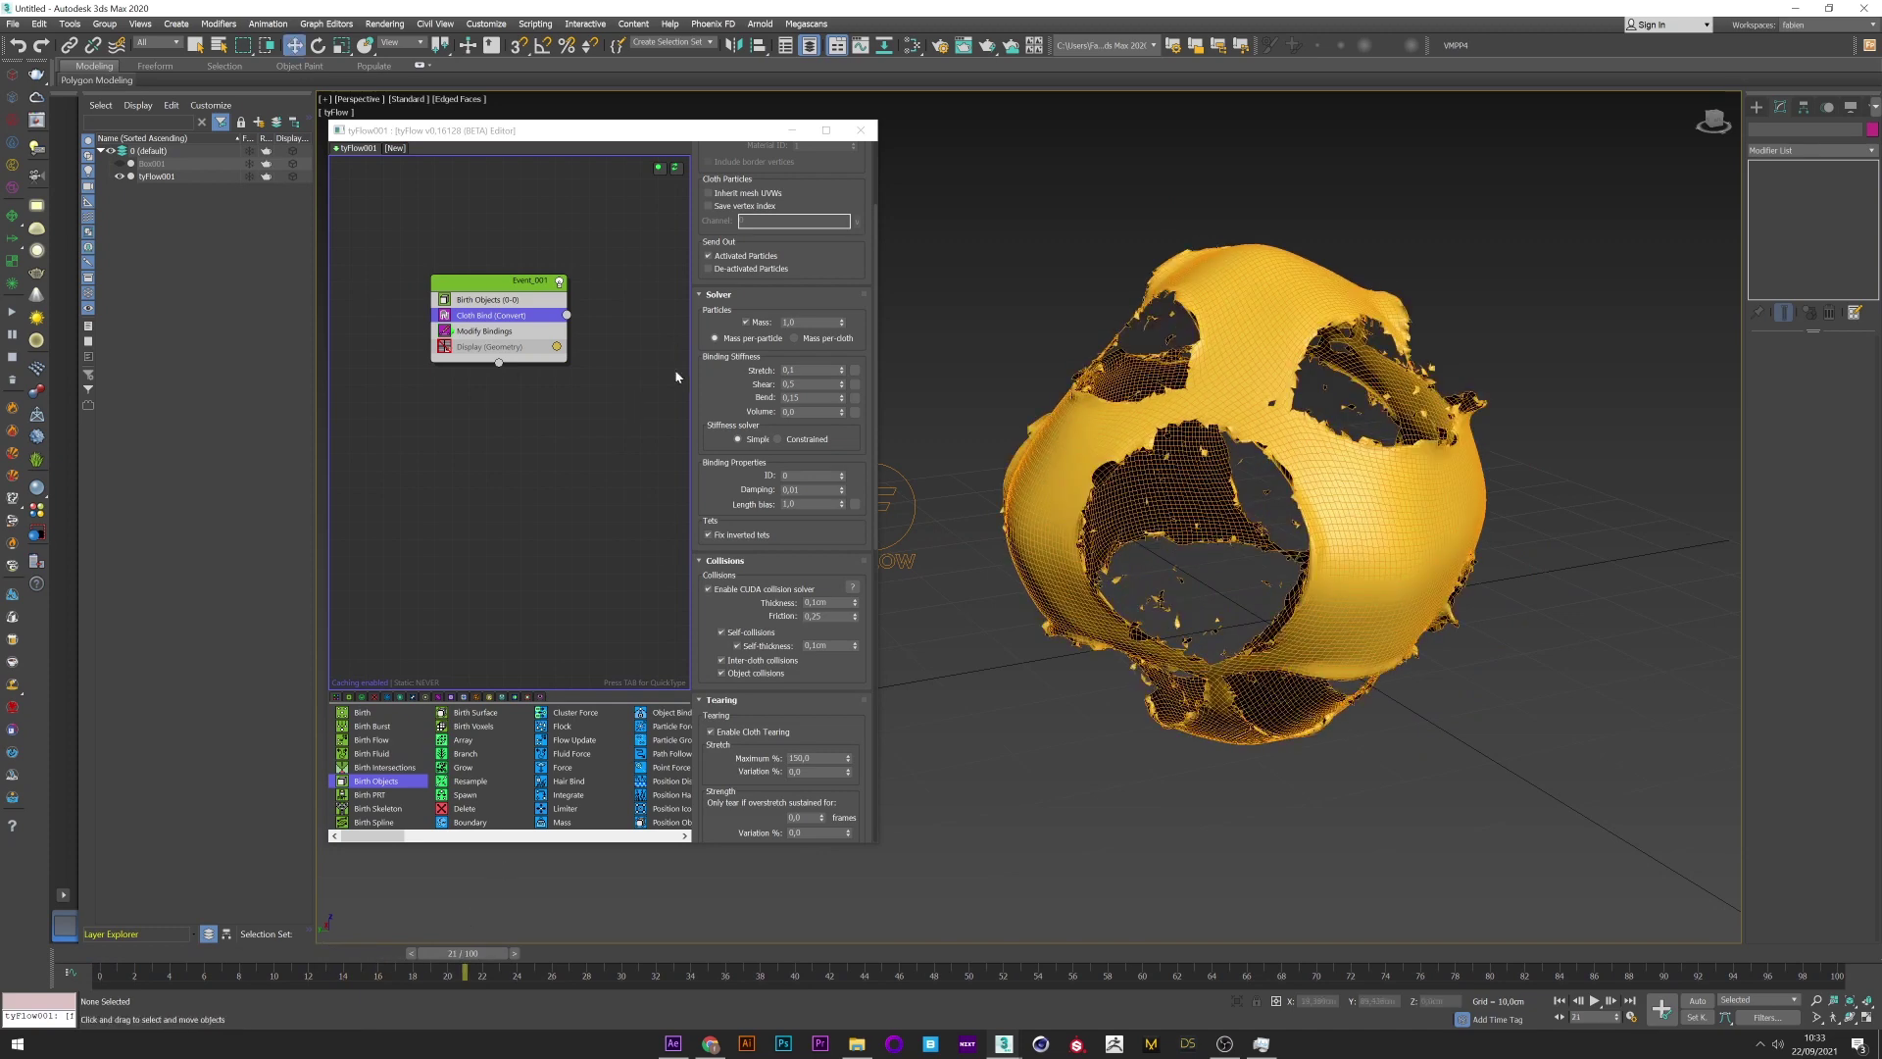
- Set the Cloth Bind bend stiffness to 0.5 and inspect the torn cloth
{"action": "left_click", "coordinate": [806, 423]}
{"action": "type", "text": "5"}
{"action": "key", "text": "Return"}
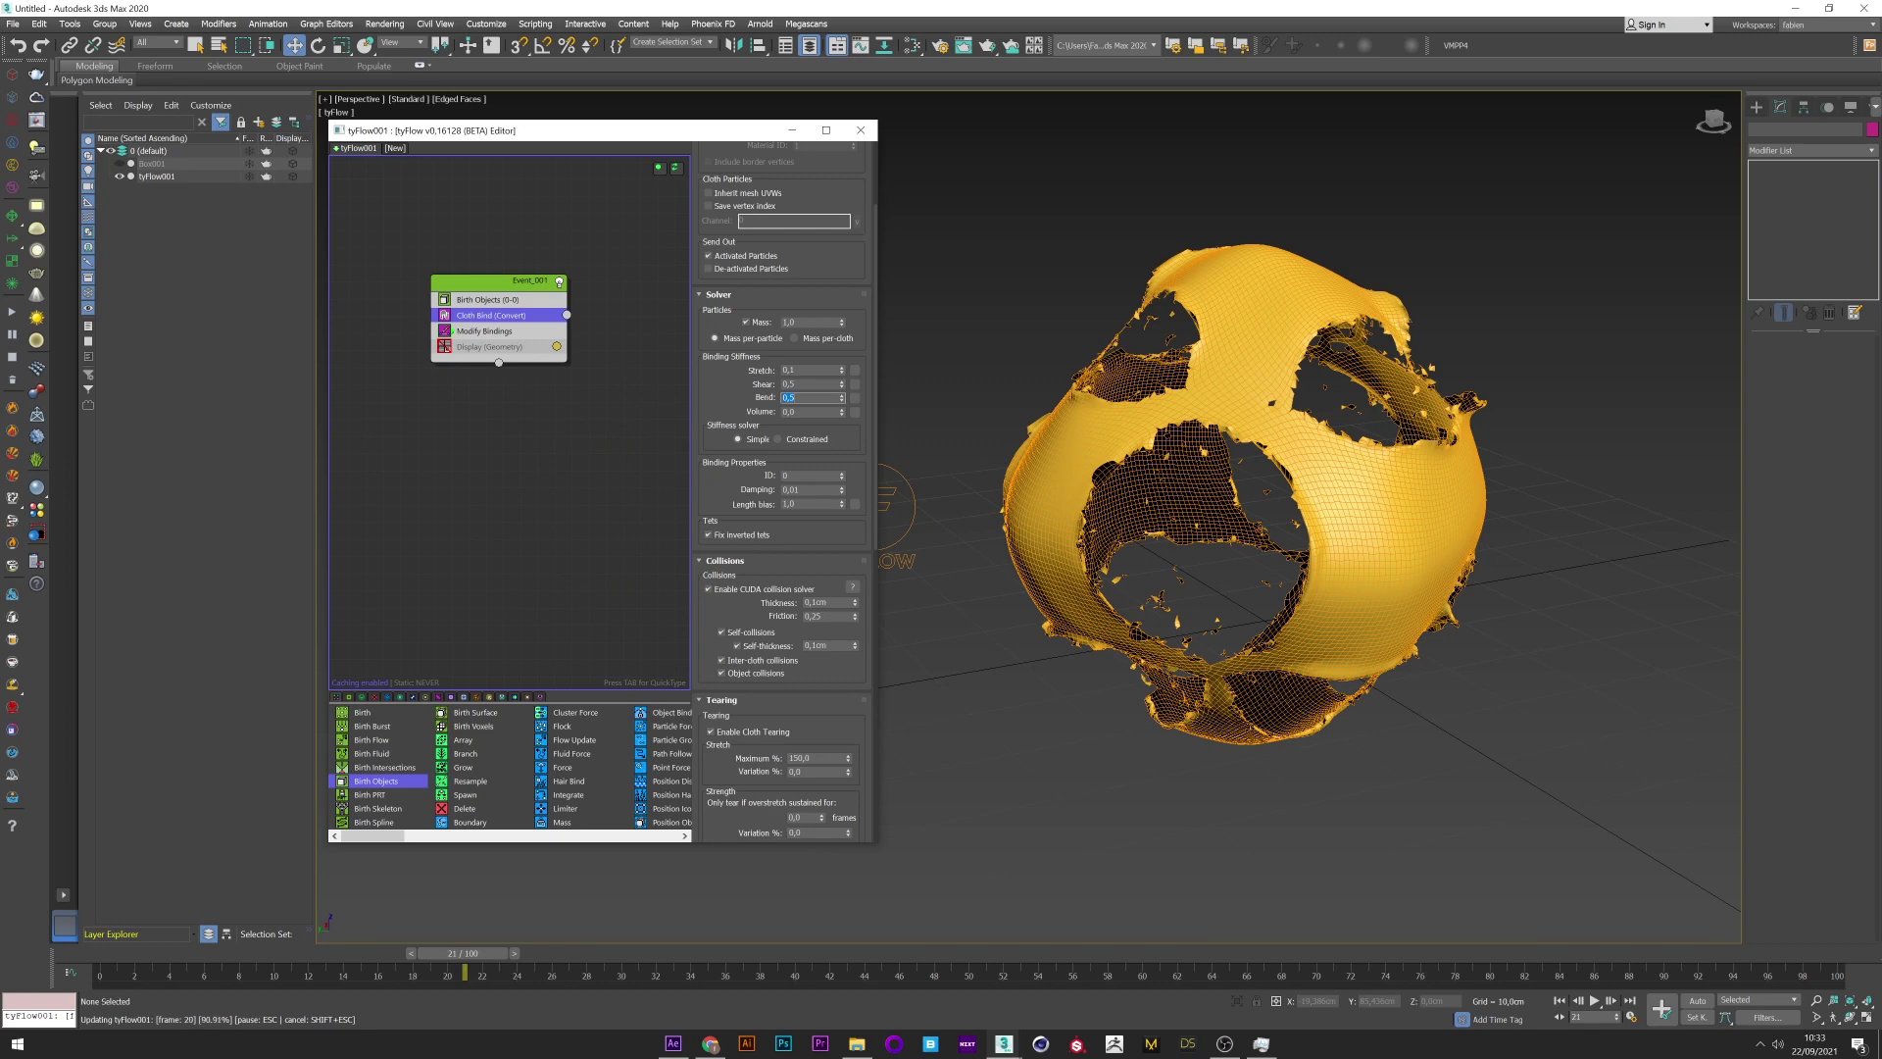
{"action": "middle_click_drag", "start_coordinate": [1219, 358], "coordinate": [1237, 515], "text": "alt"}
{"action": "scroll", "coordinate": [1197, 450], "scroll_direction": "up", "scroll_amount": 2}
{"action": "middle_click_drag", "start_coordinate": [1197, 450], "coordinate": [1117, 438], "text": "alt"}
{"action": "middle_click_drag", "start_coordinate": [992, 337], "coordinate": [1150, 438], "text": "alt"}
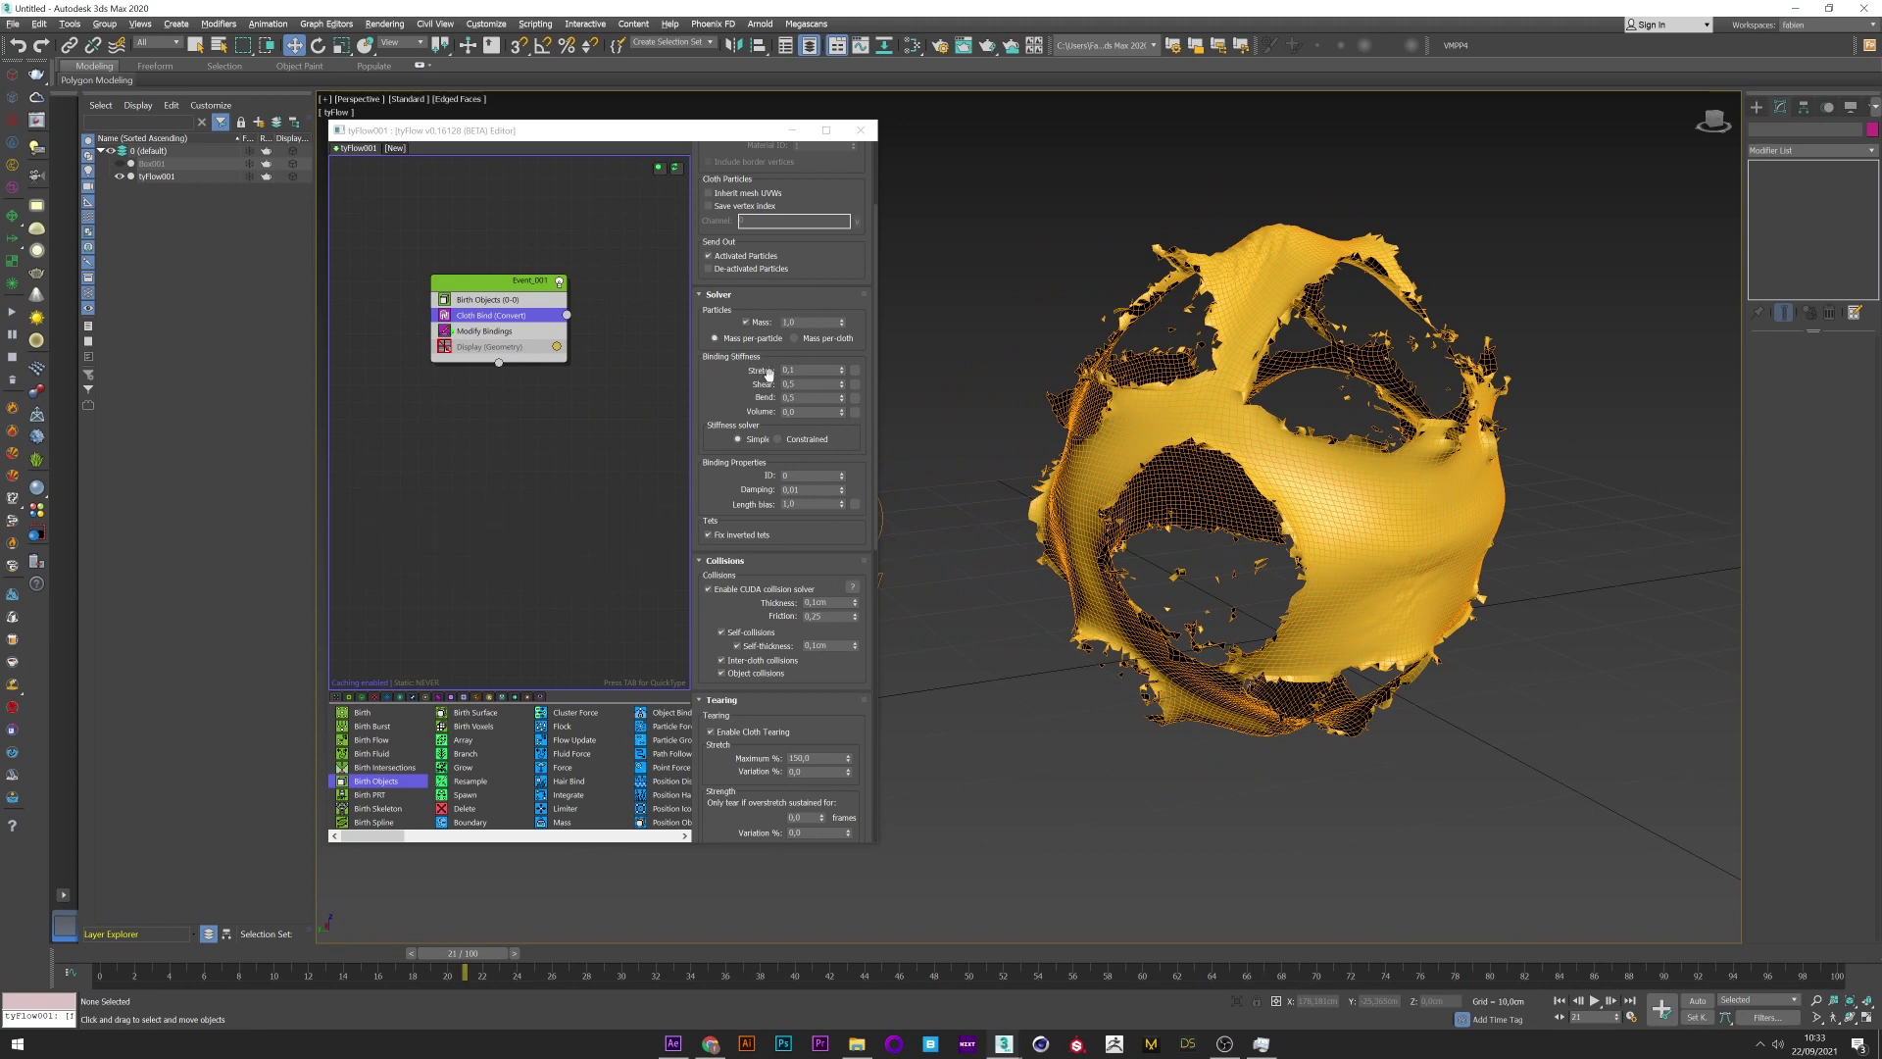
{"action": "left_click", "coordinate": [789, 397]}
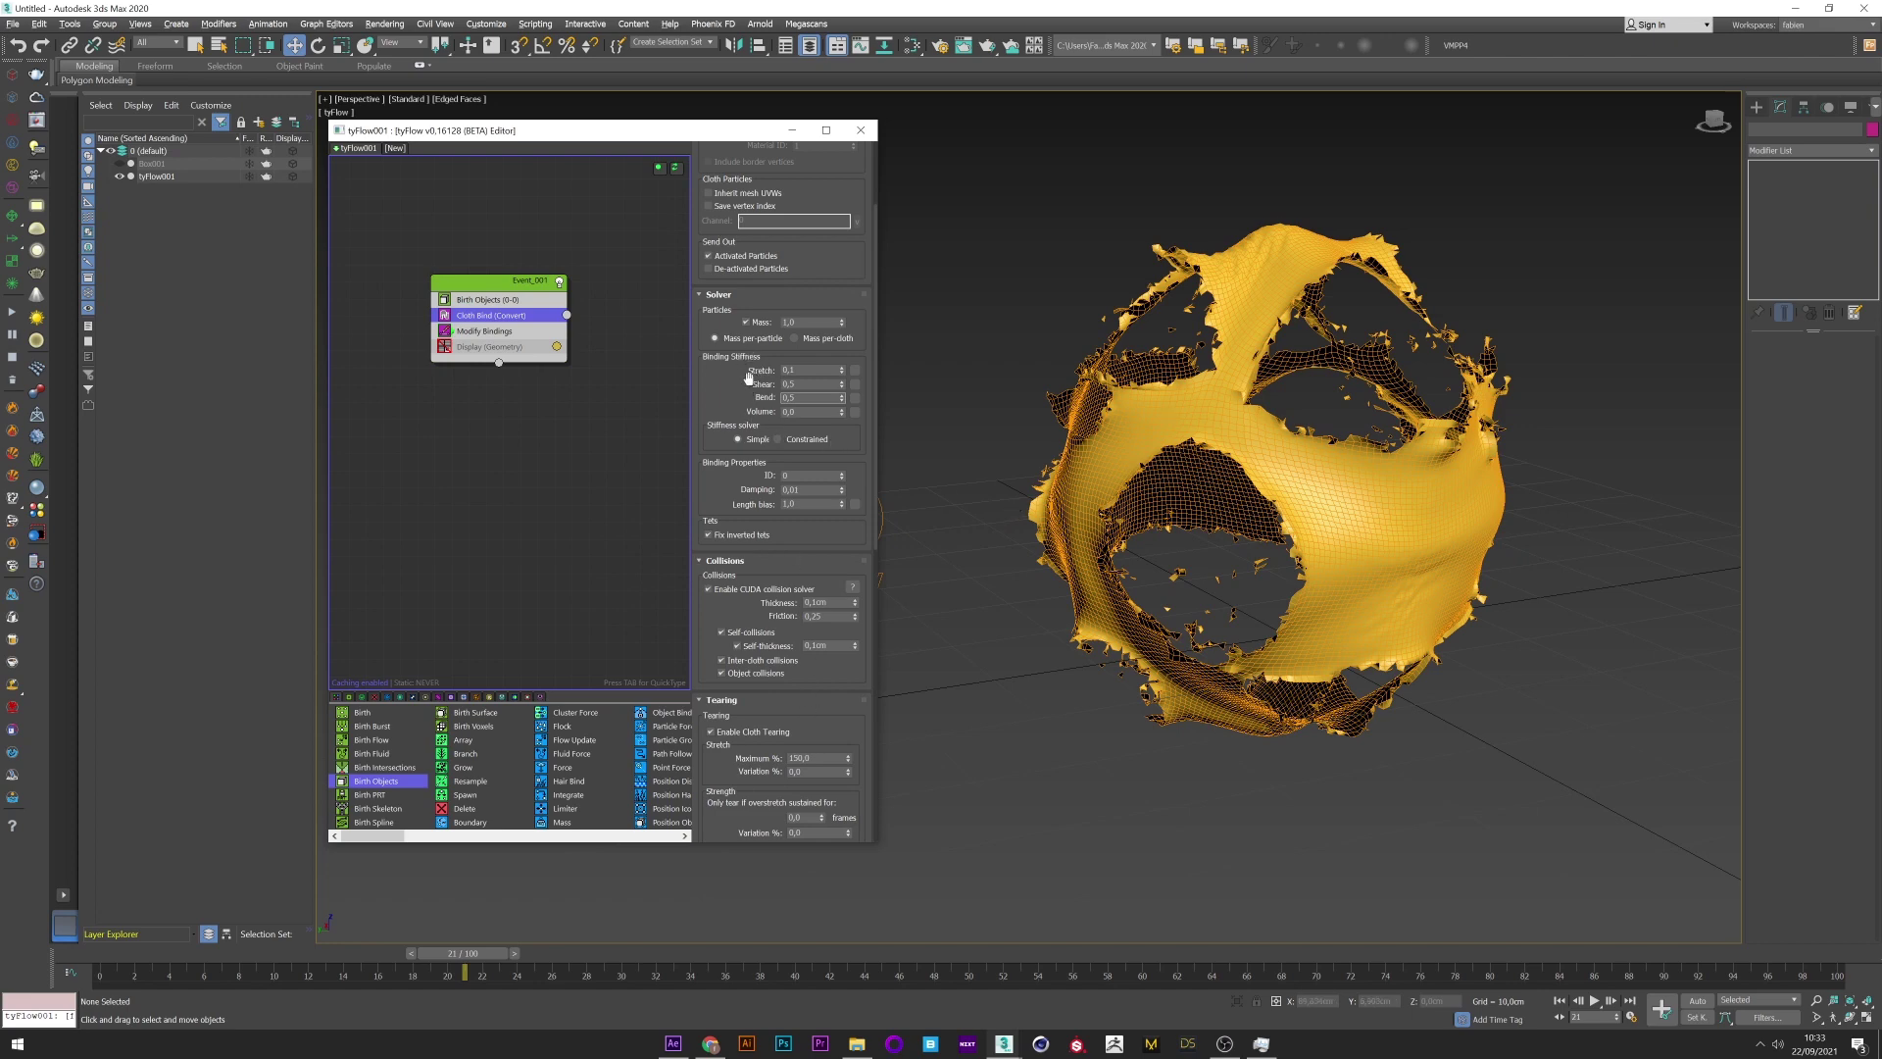
- Add a TurboSmooth modifier to the tyFlow object and switch the viewport from Edged Faces to Default Shading
{"action": "left_click", "coordinate": [1117, 424]}
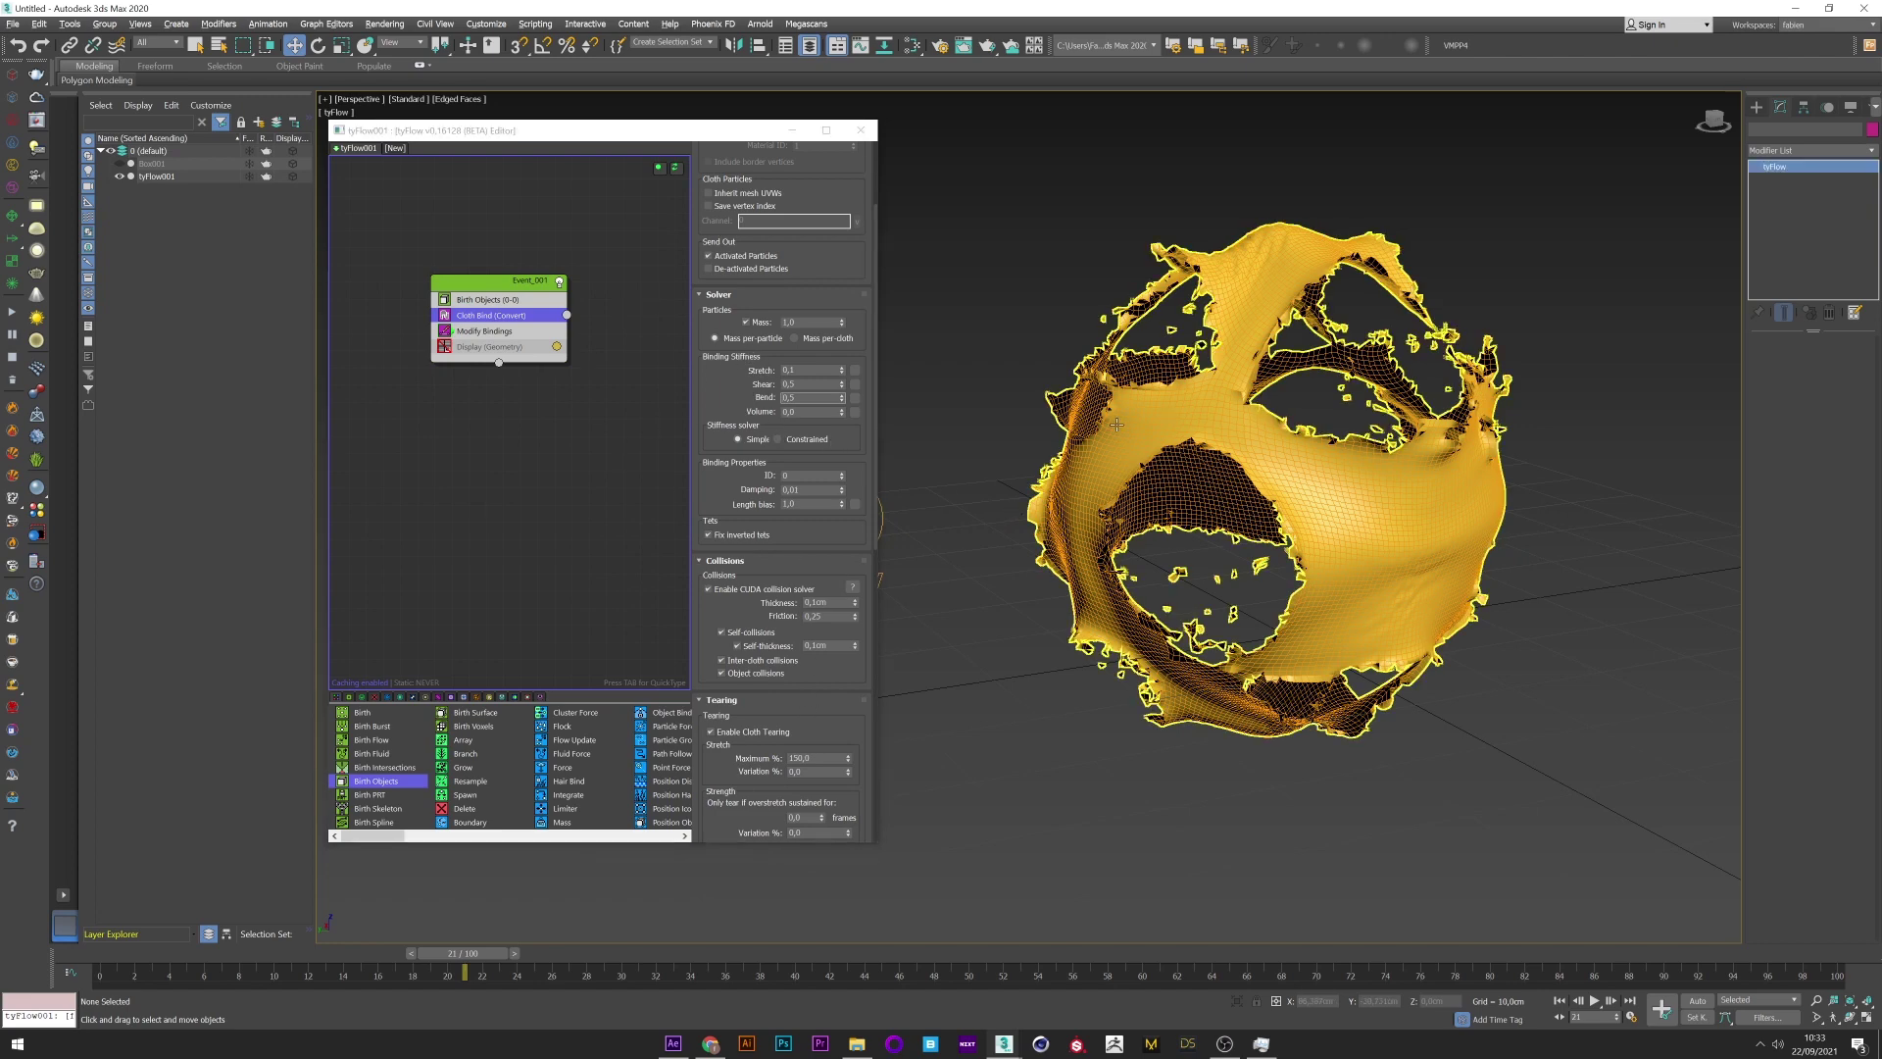
{"action": "left_click", "coordinate": [1773, 150]}
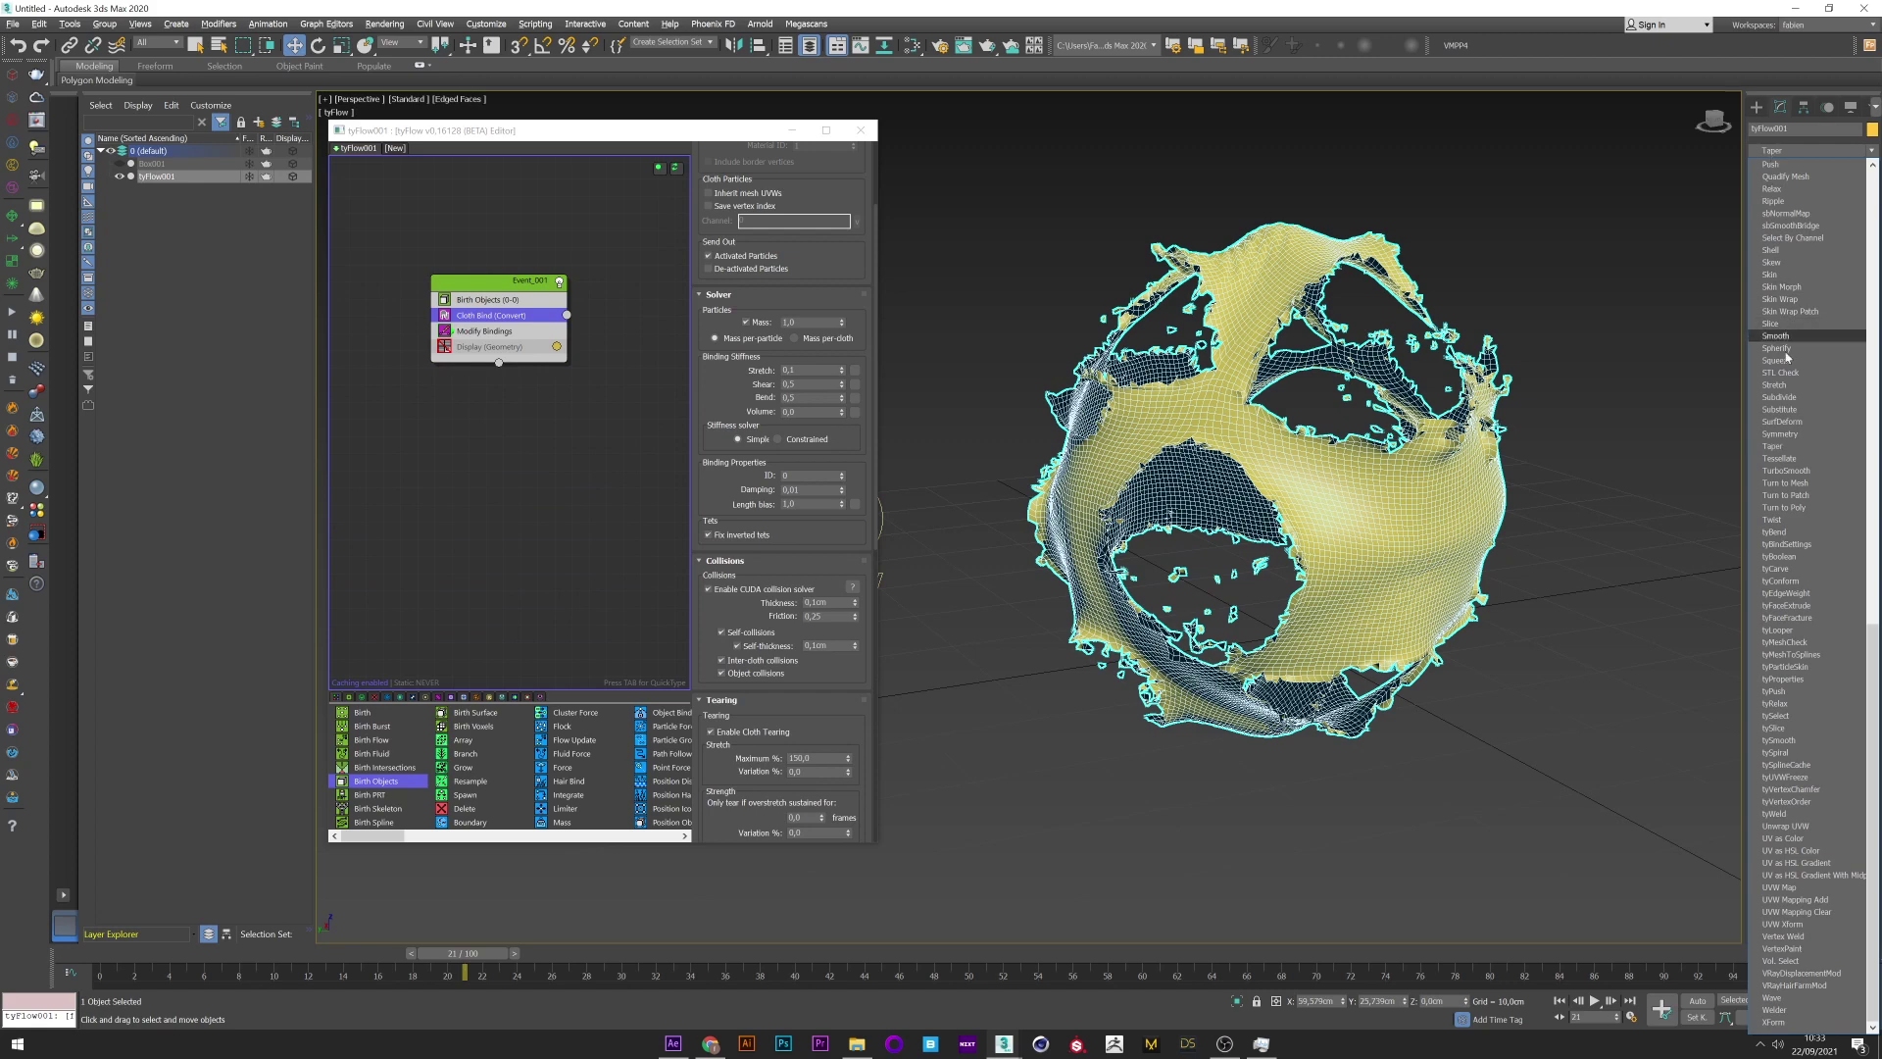
{"action": "left_click", "coordinate": [1779, 472]}
{"action": "left_click", "coordinate": [1672, 409]}
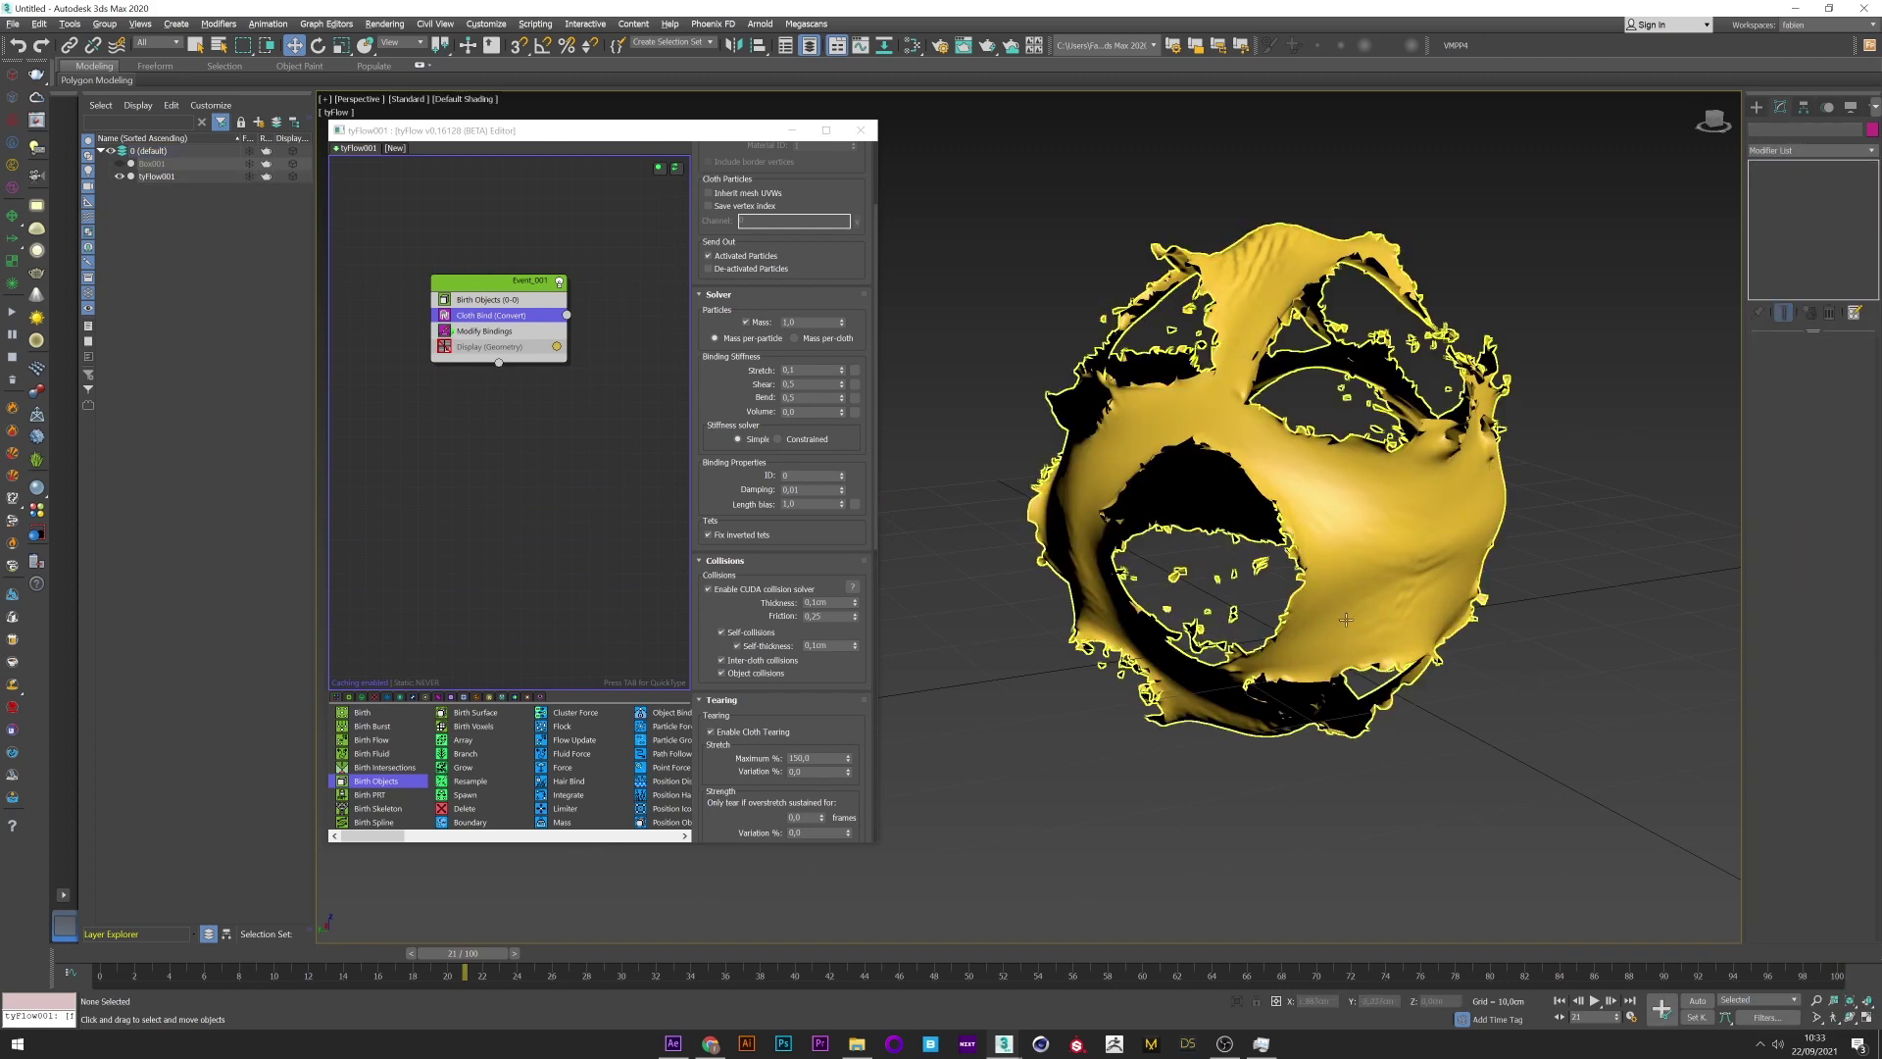
{"action": "left_click", "coordinate": [1451, 608]}
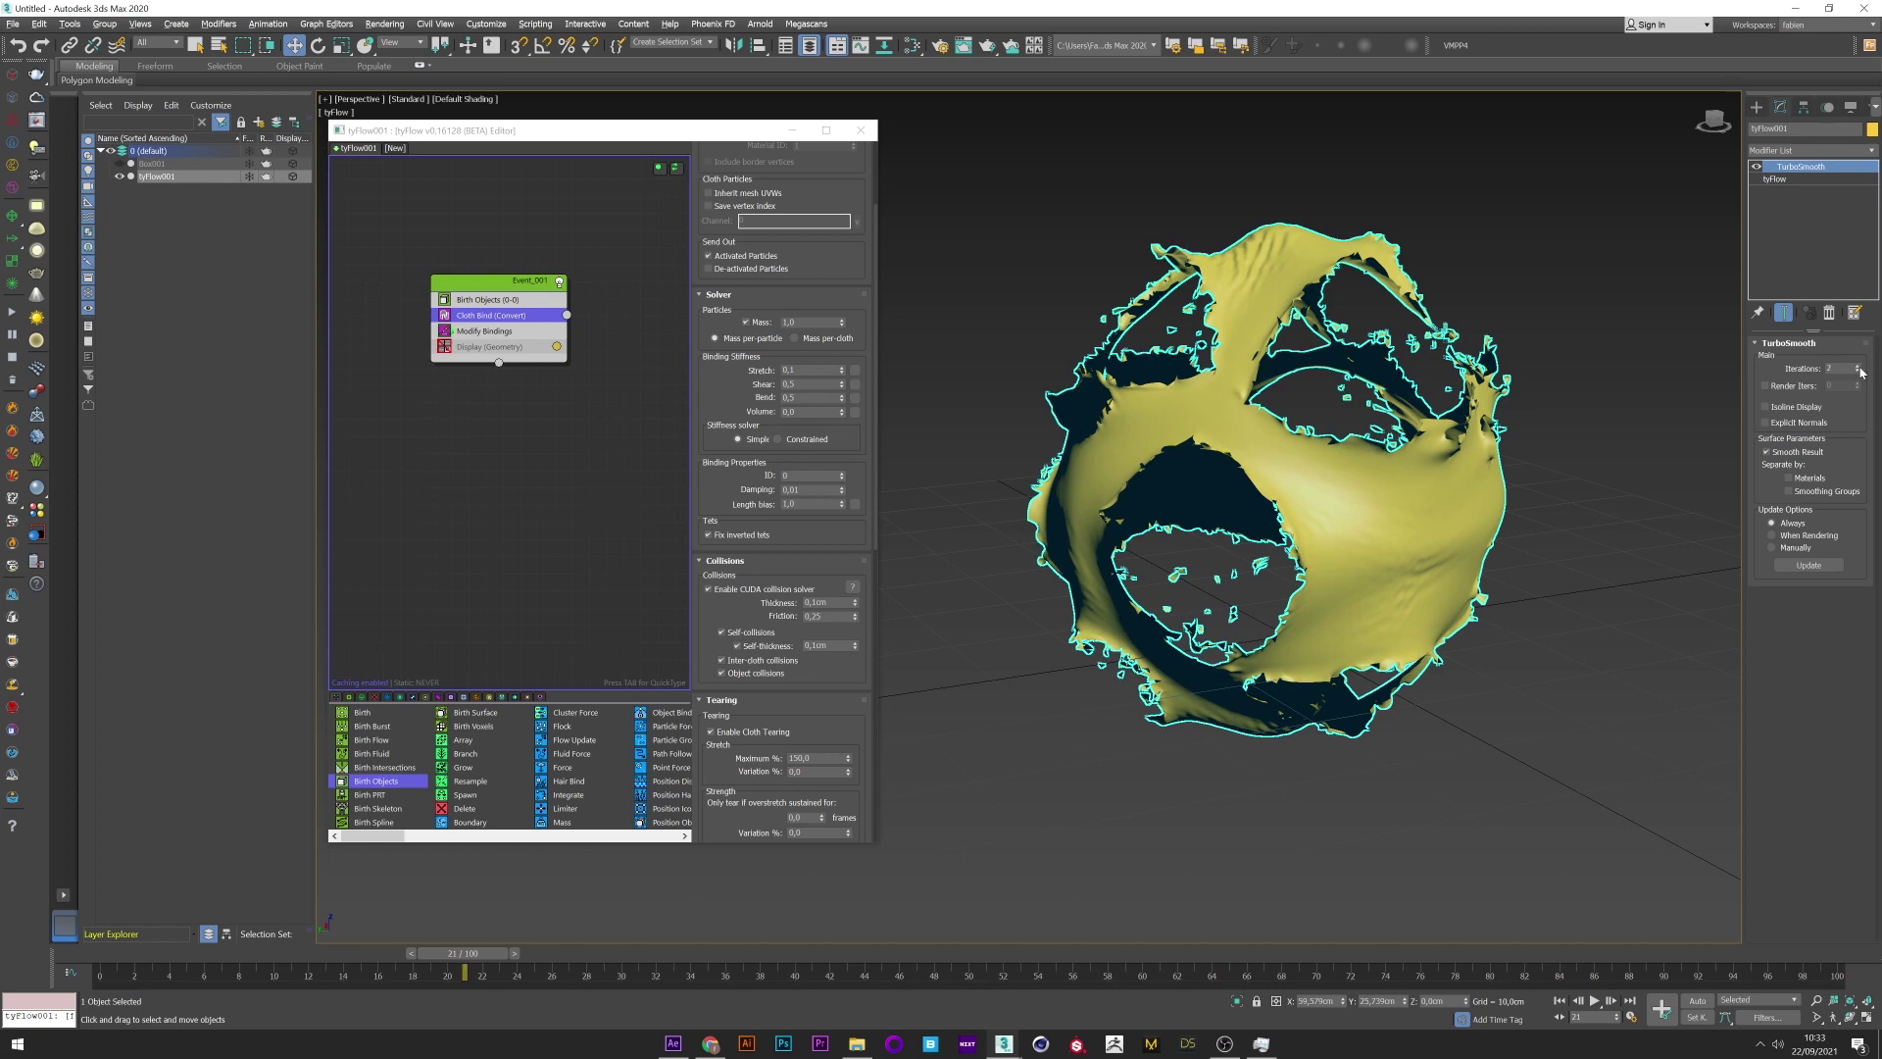
{"action": "left_click", "coordinate": [1608, 445]}
{"action": "middle_click_drag", "start_coordinate": [1579, 455], "coordinate": [1497, 510], "text": "alt"}
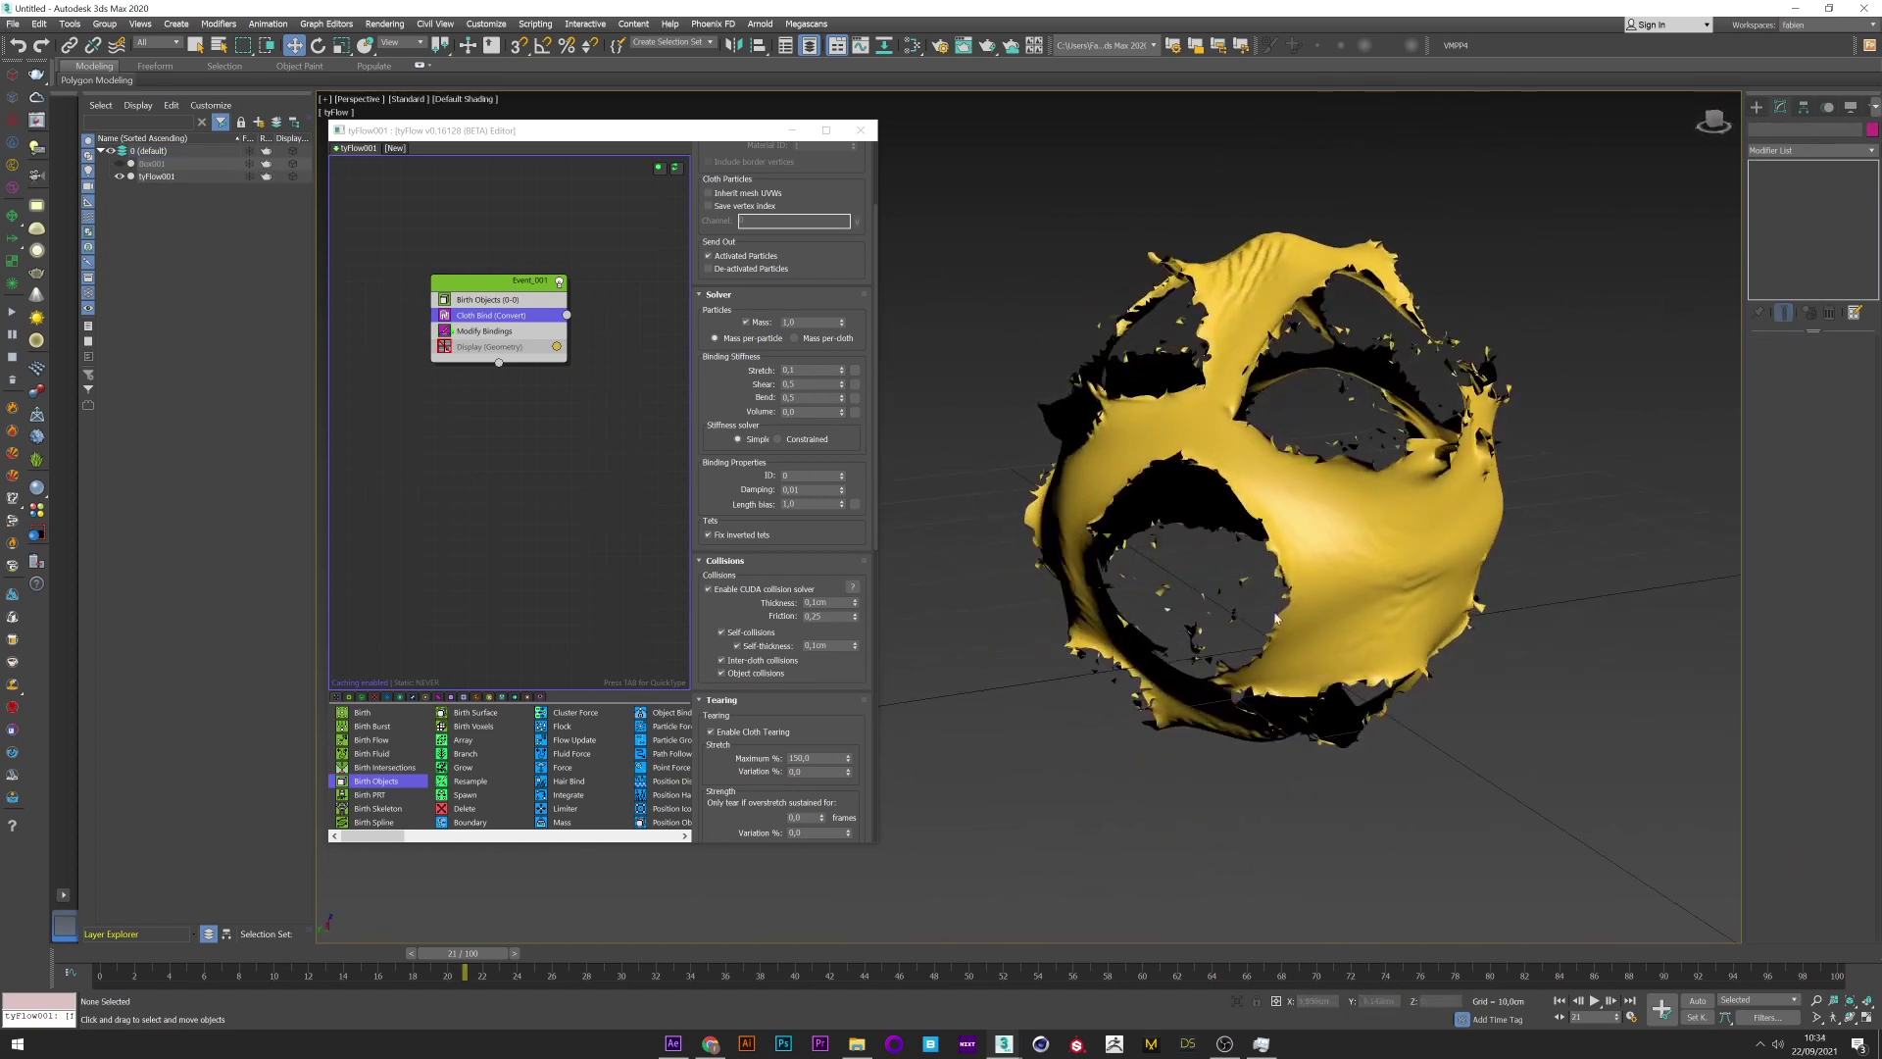
- Set the maximum tearing stretch in Cloth Bind to 500% and scrub the timeline to check the tearing
{"action": "mouse_move", "coordinate": [876, 379]}
{"action": "left_mouse_down"}
{"action": "mouse_move", "coordinate": [851, 525]}
{"action": "mouse_move", "coordinate": [876, 396]}
{"action": "left_mouse_up"}
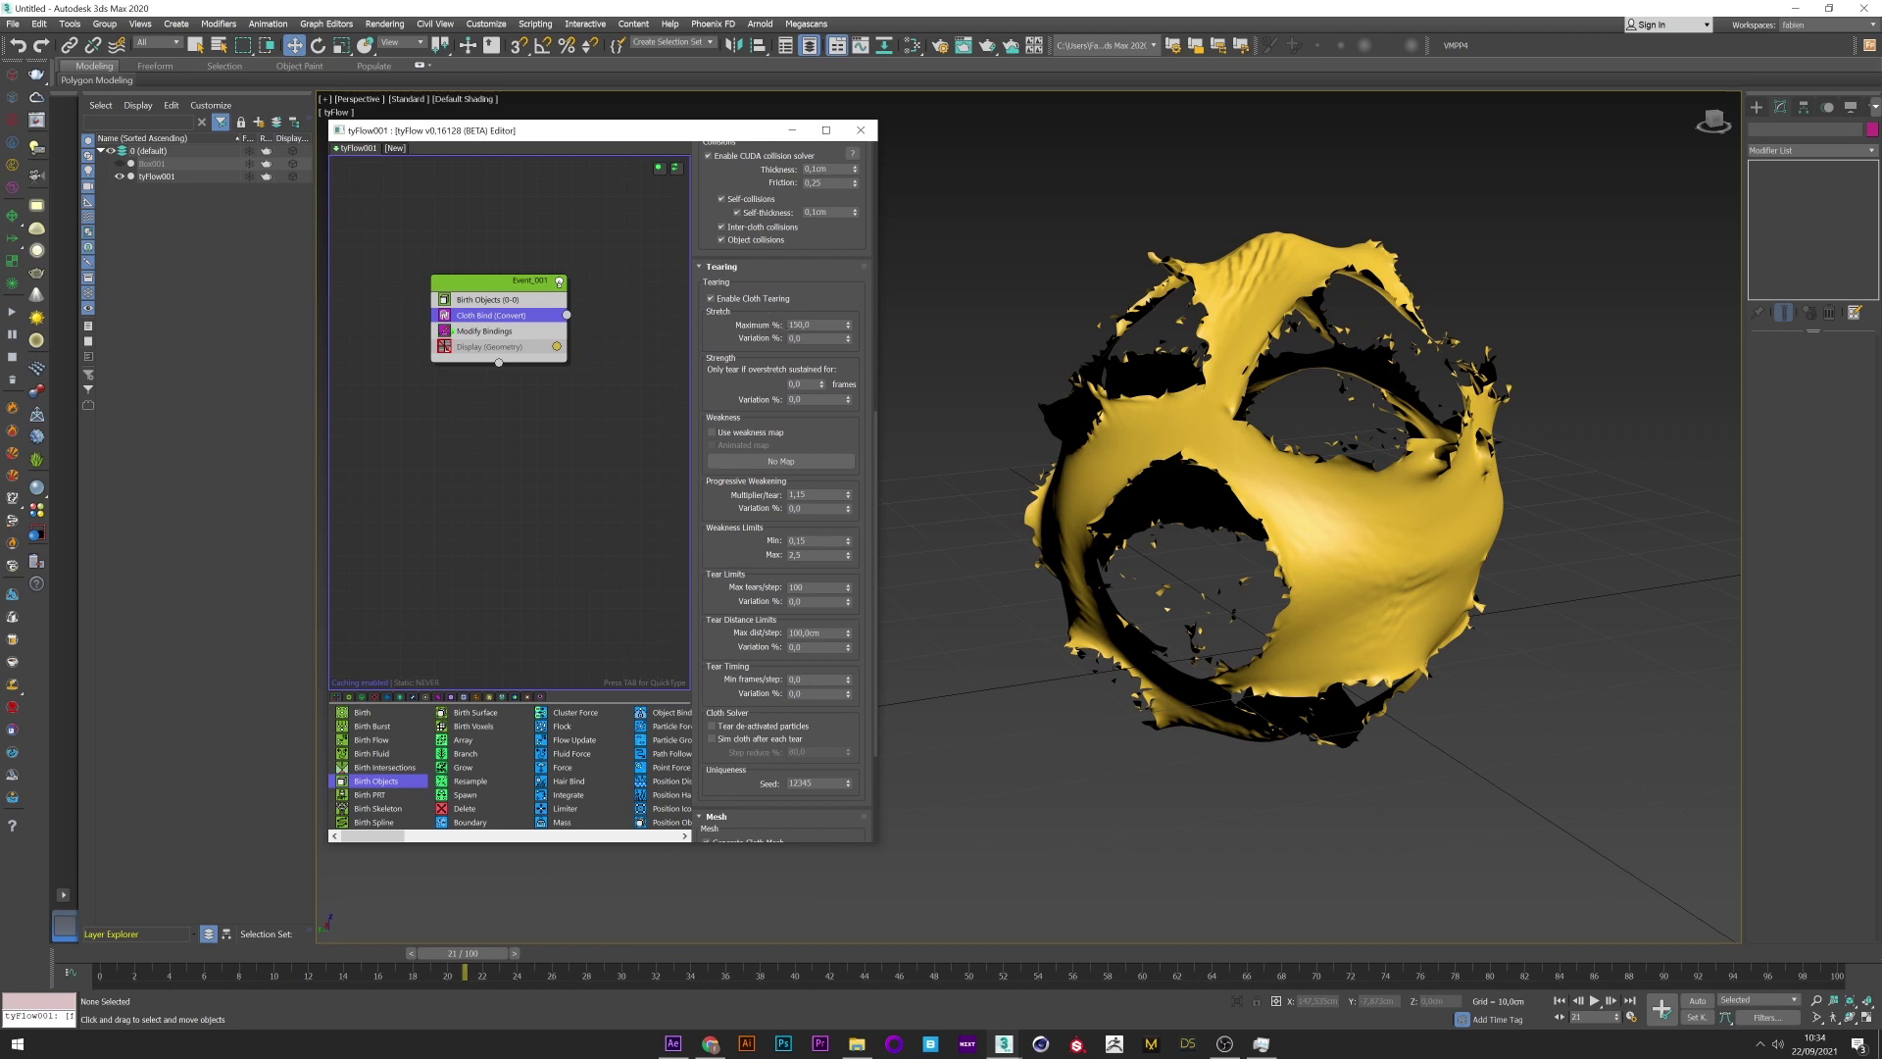
{"action": "left_click", "coordinate": [811, 324]}
{"action": "type", "text": "500"}
{"action": "key", "text": "Return"}
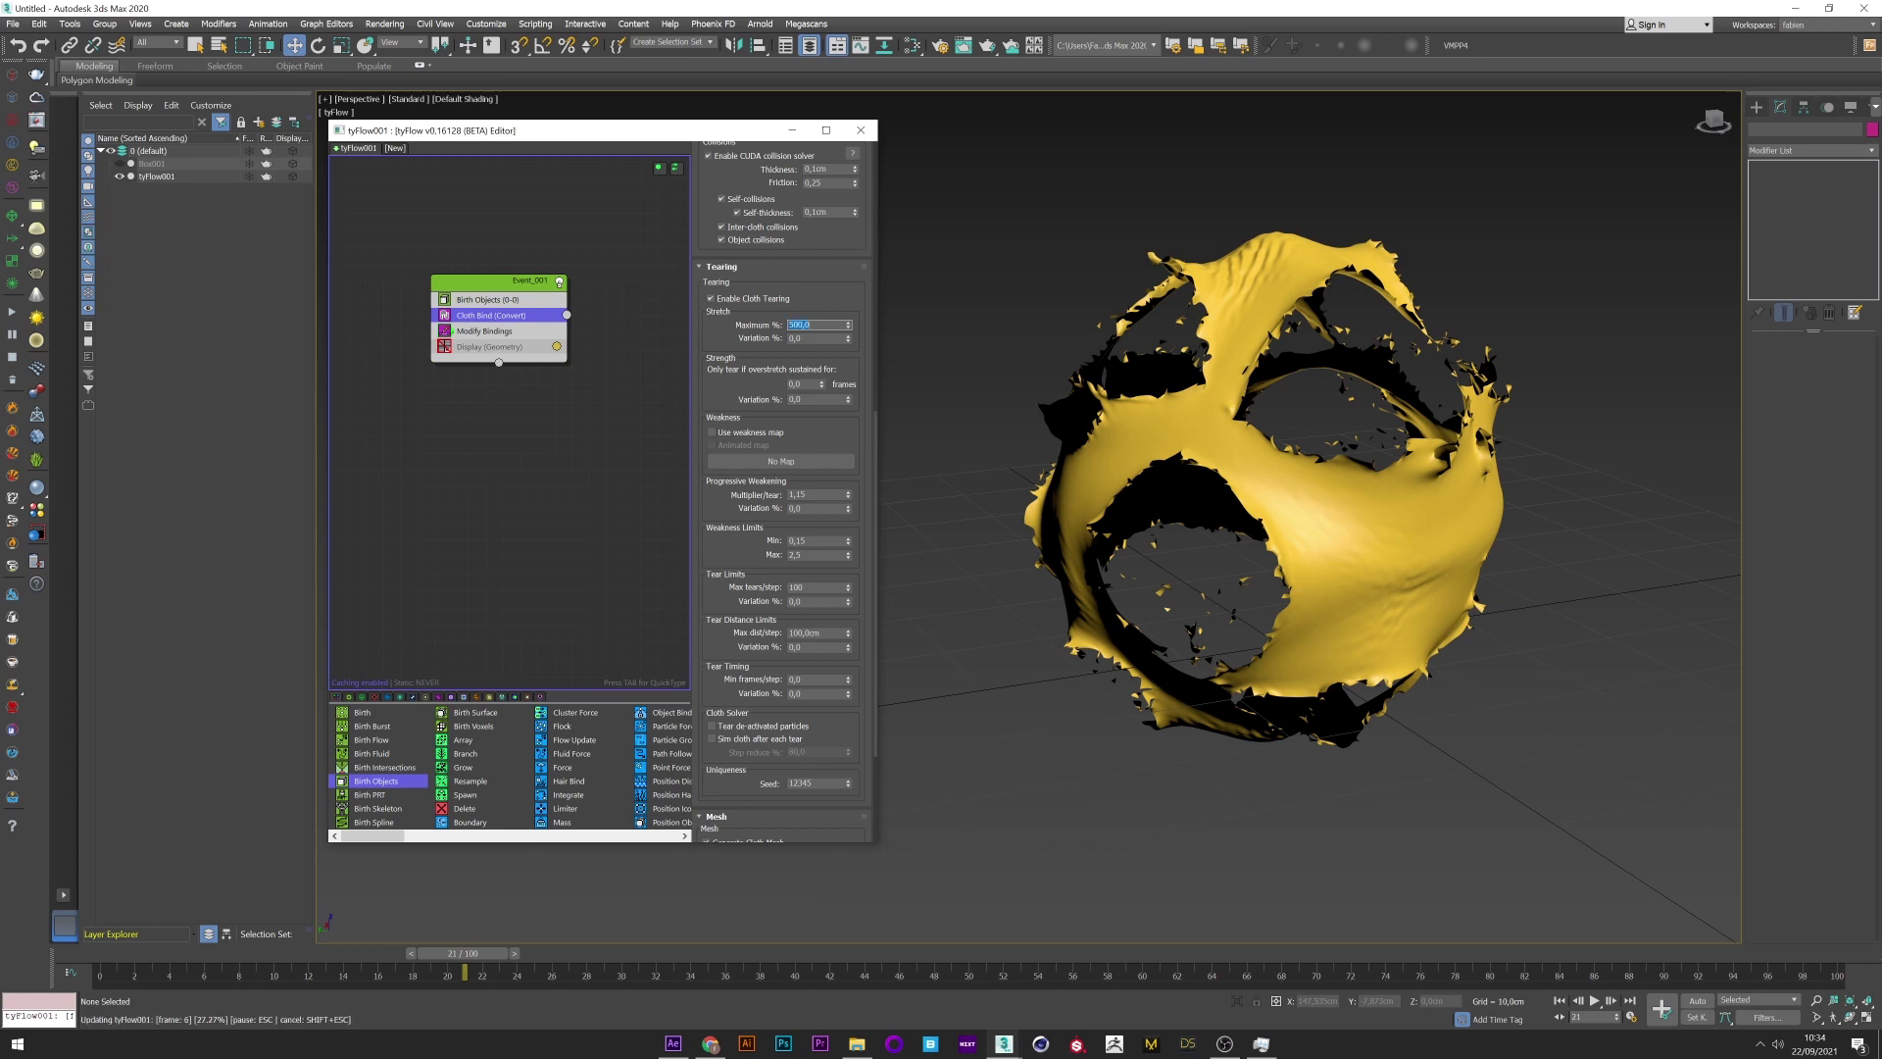
{"action": "scroll", "coordinate": [1217, 448], "scroll_direction": "down", "scroll_amount": 5}
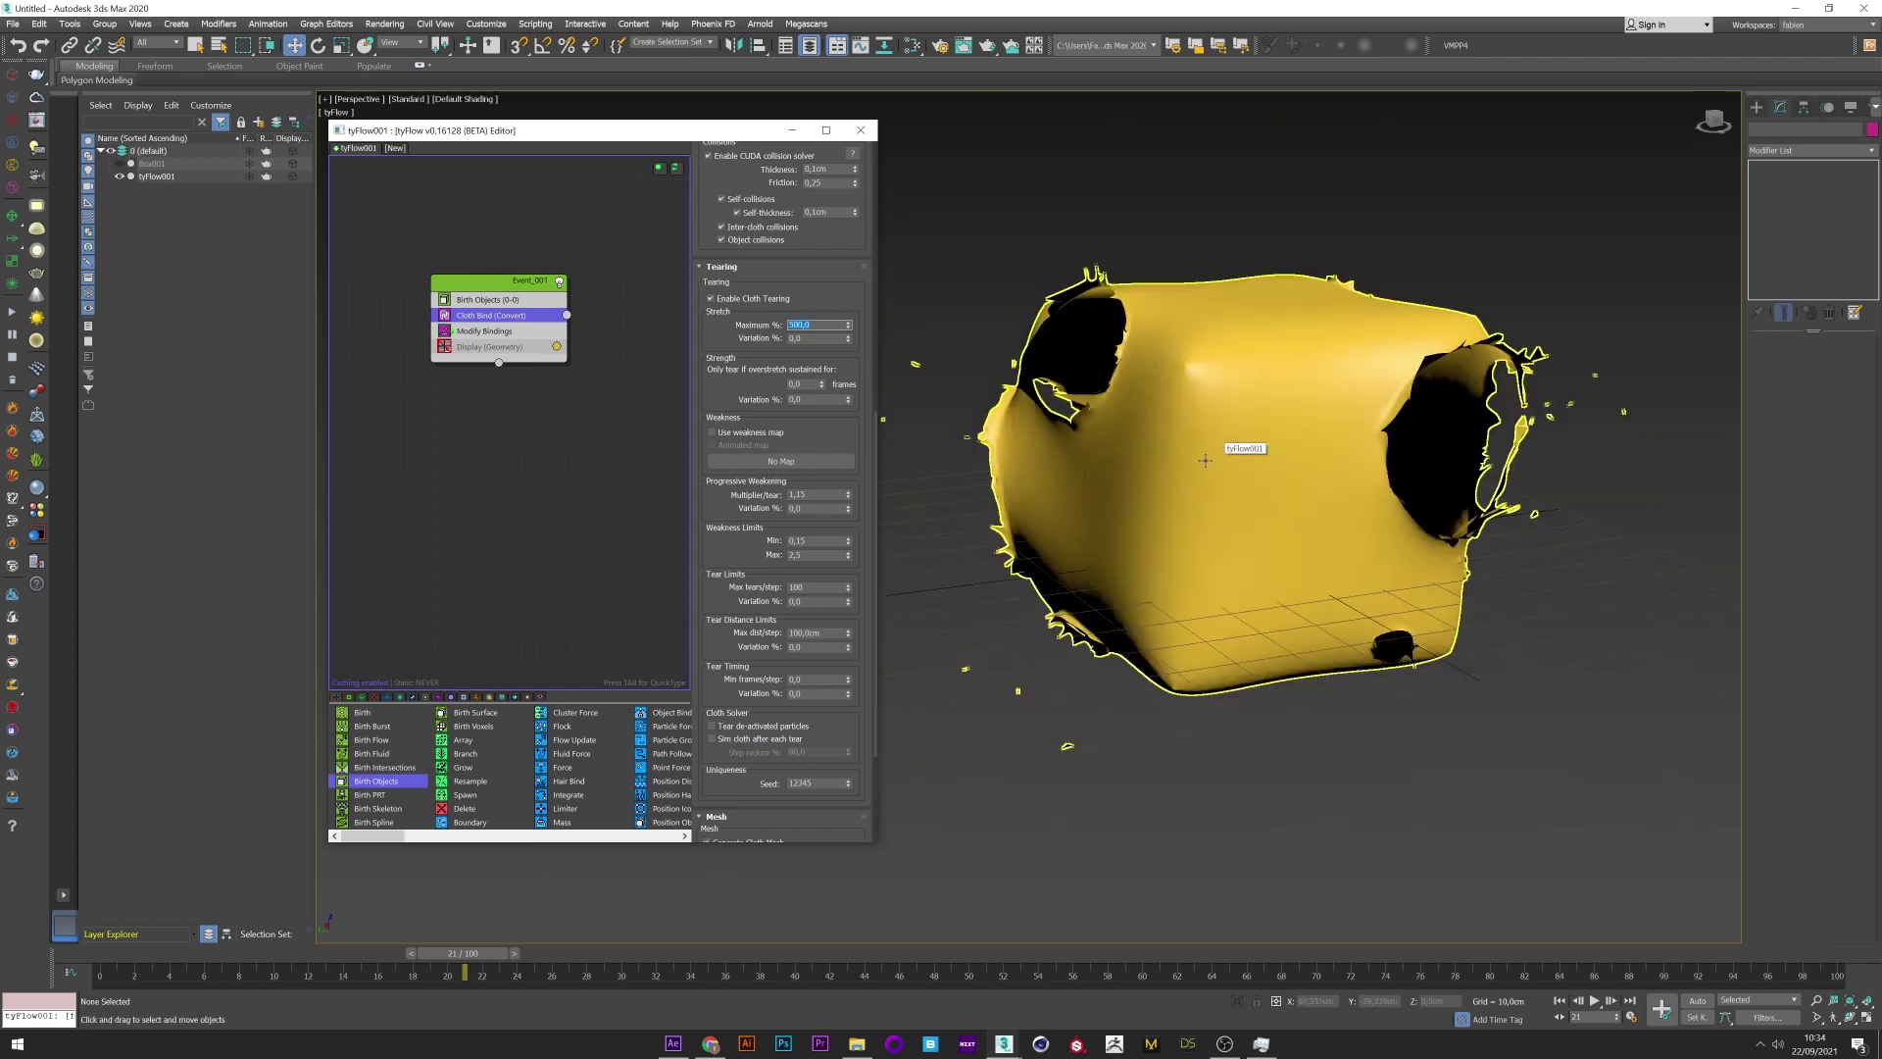
{"action": "left_click_drag", "start_coordinate": [125, 964], "coordinate": [496, 920]}
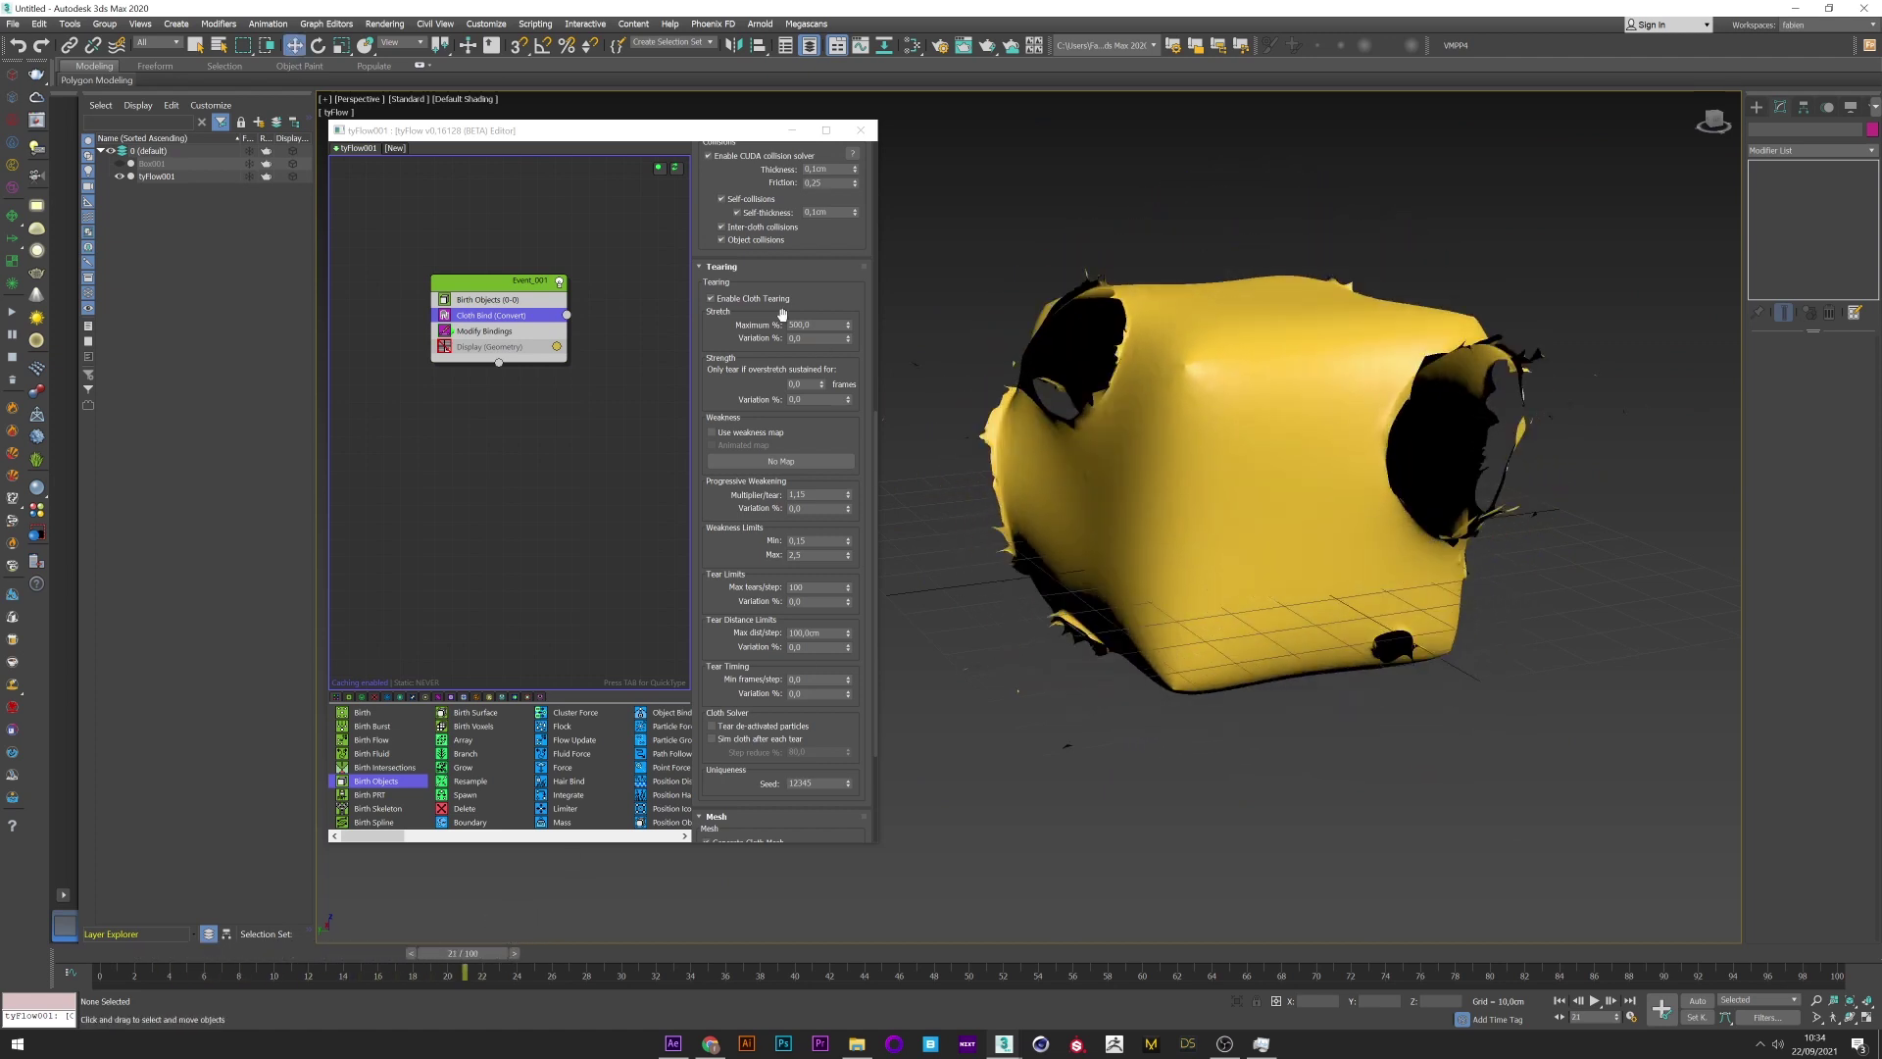
- Set the maximum tearing stretch in Cloth Bind to 50% and scrub from the start to frame 18 to review it
{"action": "left_click", "coordinate": [814, 324]}
{"action": "type", "text": "50"}
{"action": "key", "text": "Return"}
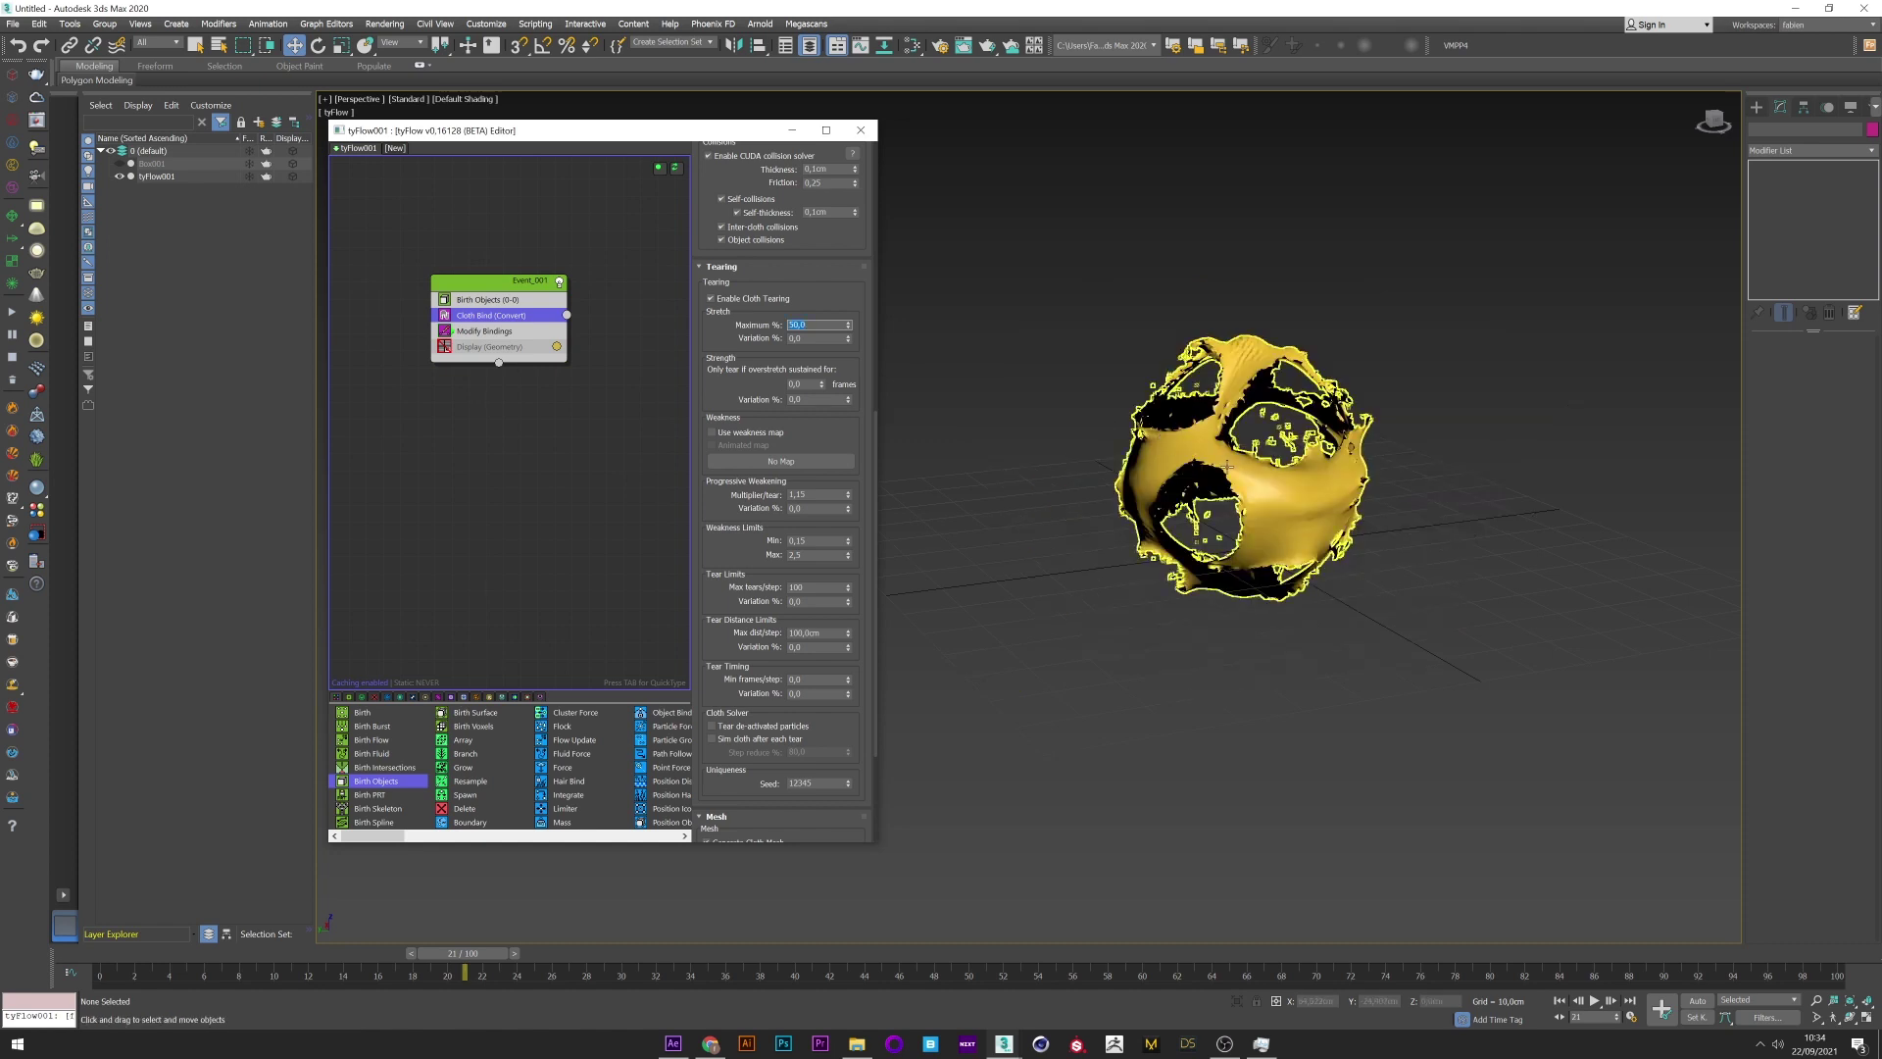
{"action": "scroll", "coordinate": [1228, 467], "scroll_direction": "up", "scroll_amount": 5}
{"action": "left_click_drag", "start_coordinate": [109, 954], "coordinate": [271, 956]}
{"action": "key", "text": "w"}
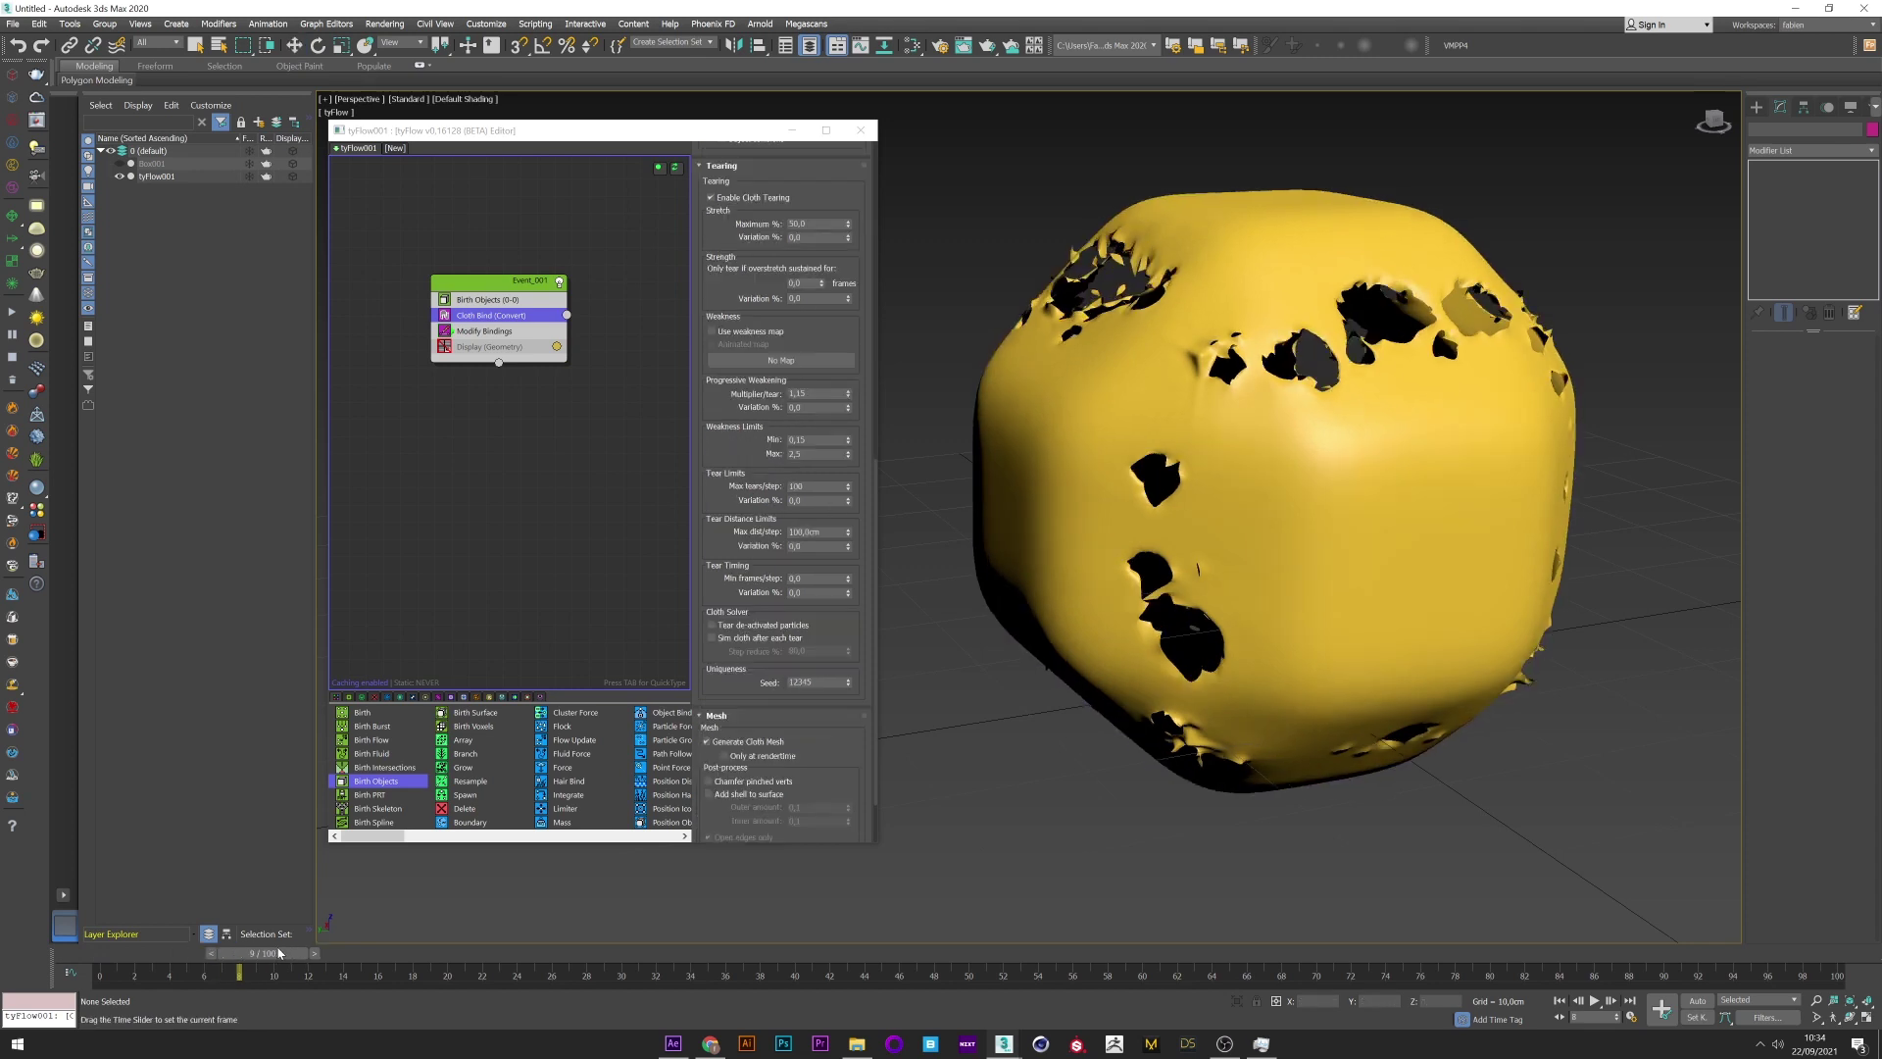
{"action": "left_click_drag", "start_coordinate": [257, 951], "coordinate": [425, 911]}
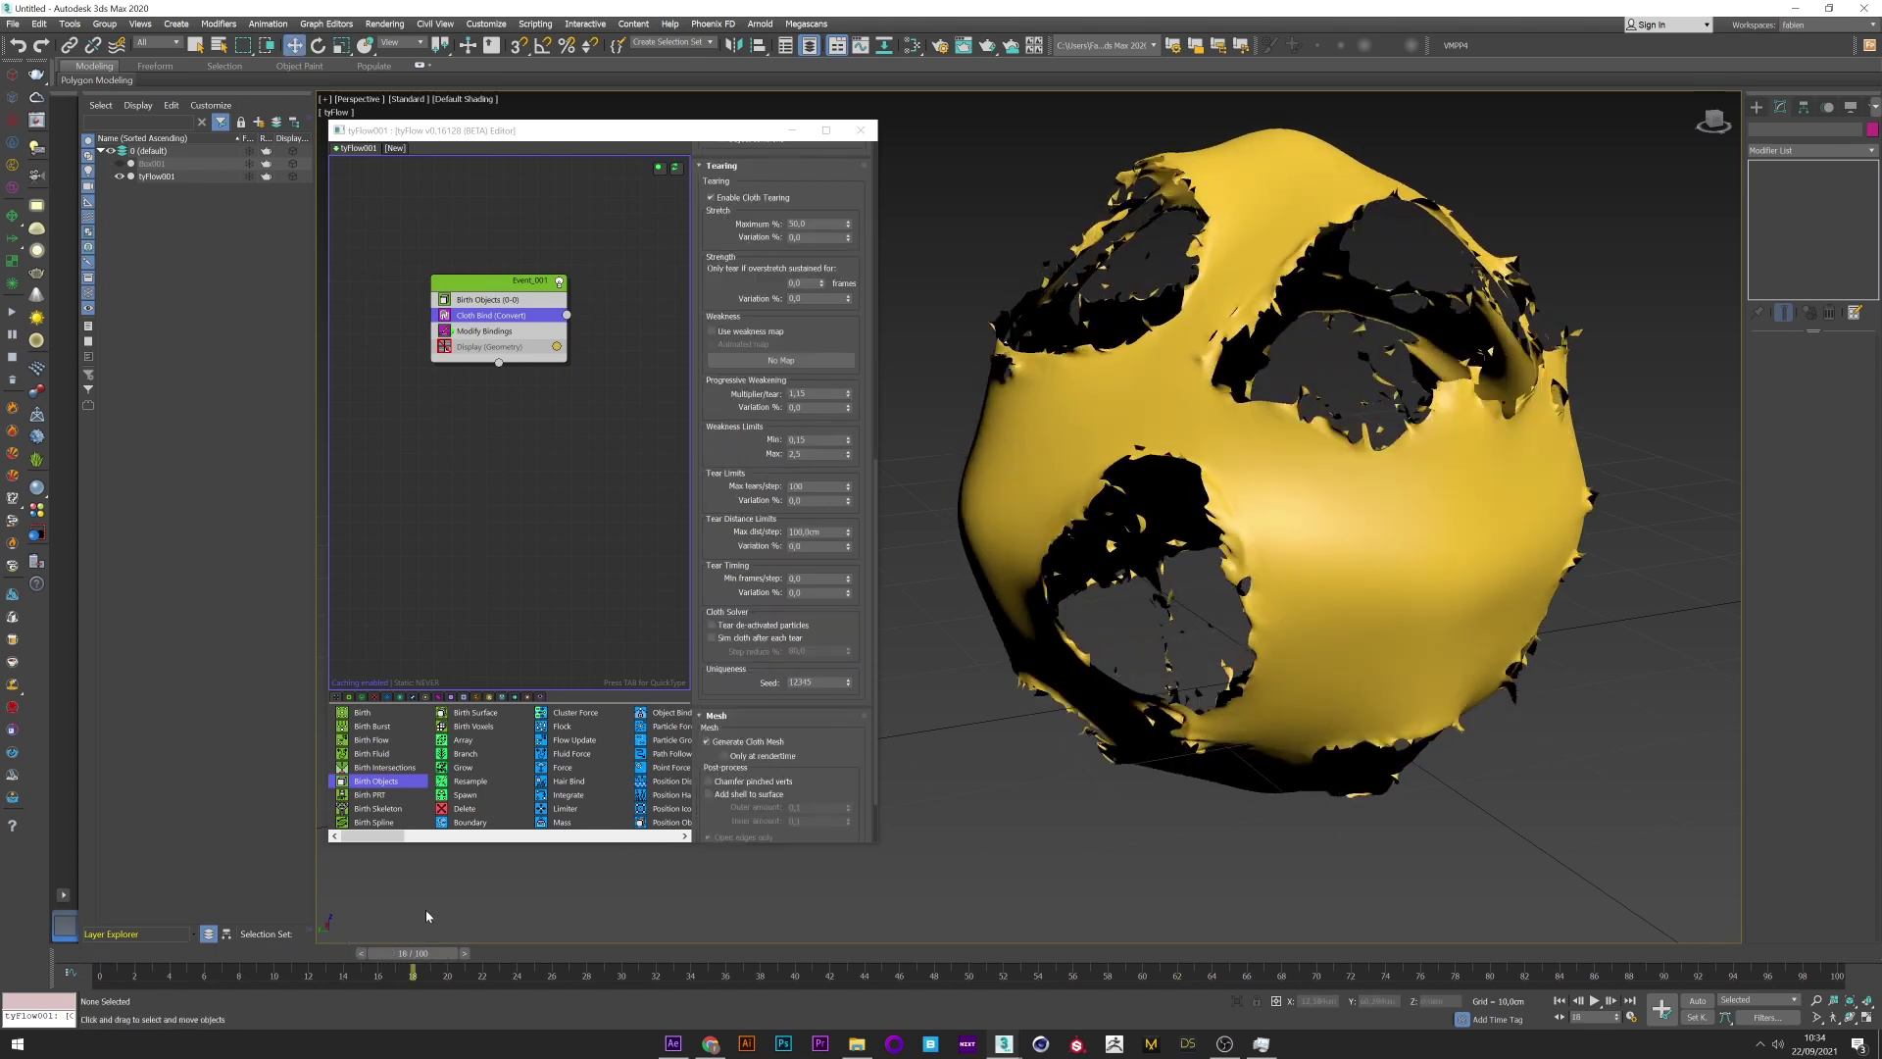
- Set the progressive weakening multiplier per tear in Cloth Bind to 0.5 and scrub to frame 11 to review the tearing
{"action": "left_click_drag", "start_coordinate": [730, 401], "coordinate": [729, 408]}
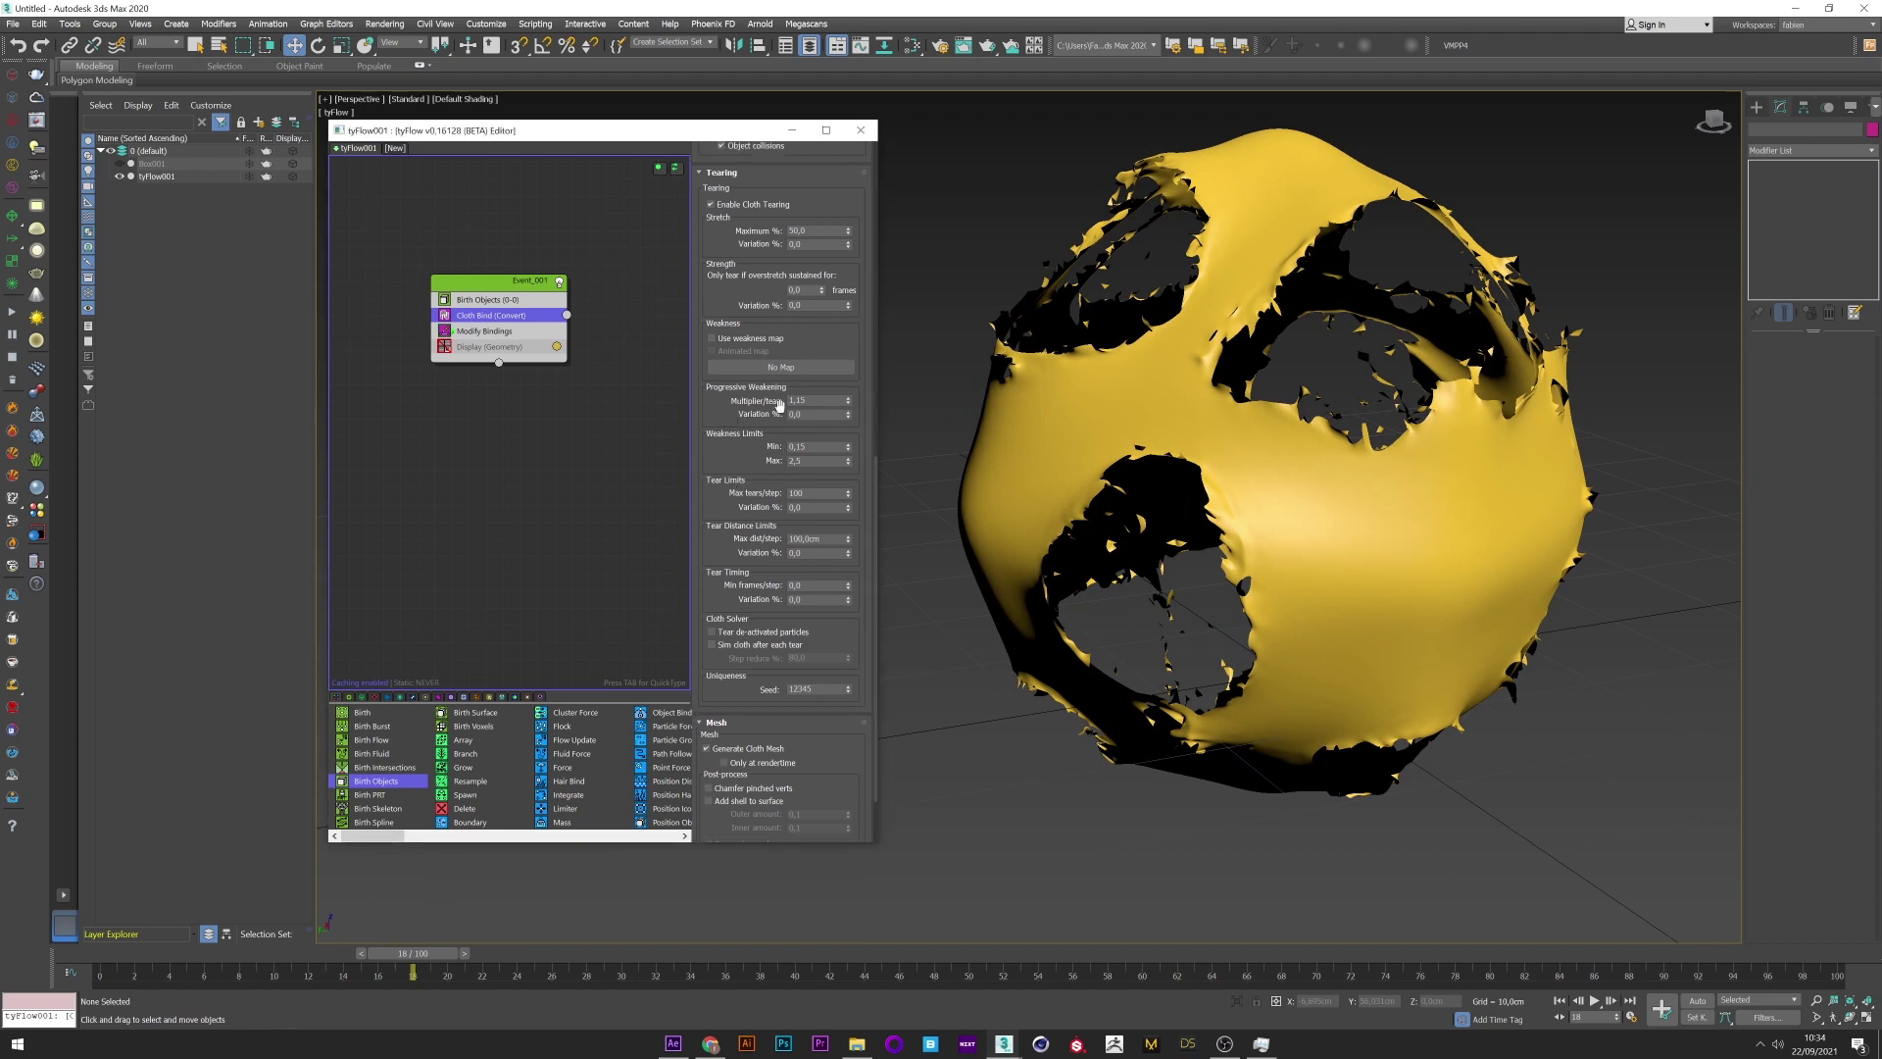
{"action": "double_click", "coordinate": [806, 400]}
{"action": "key", "text": "Return"}
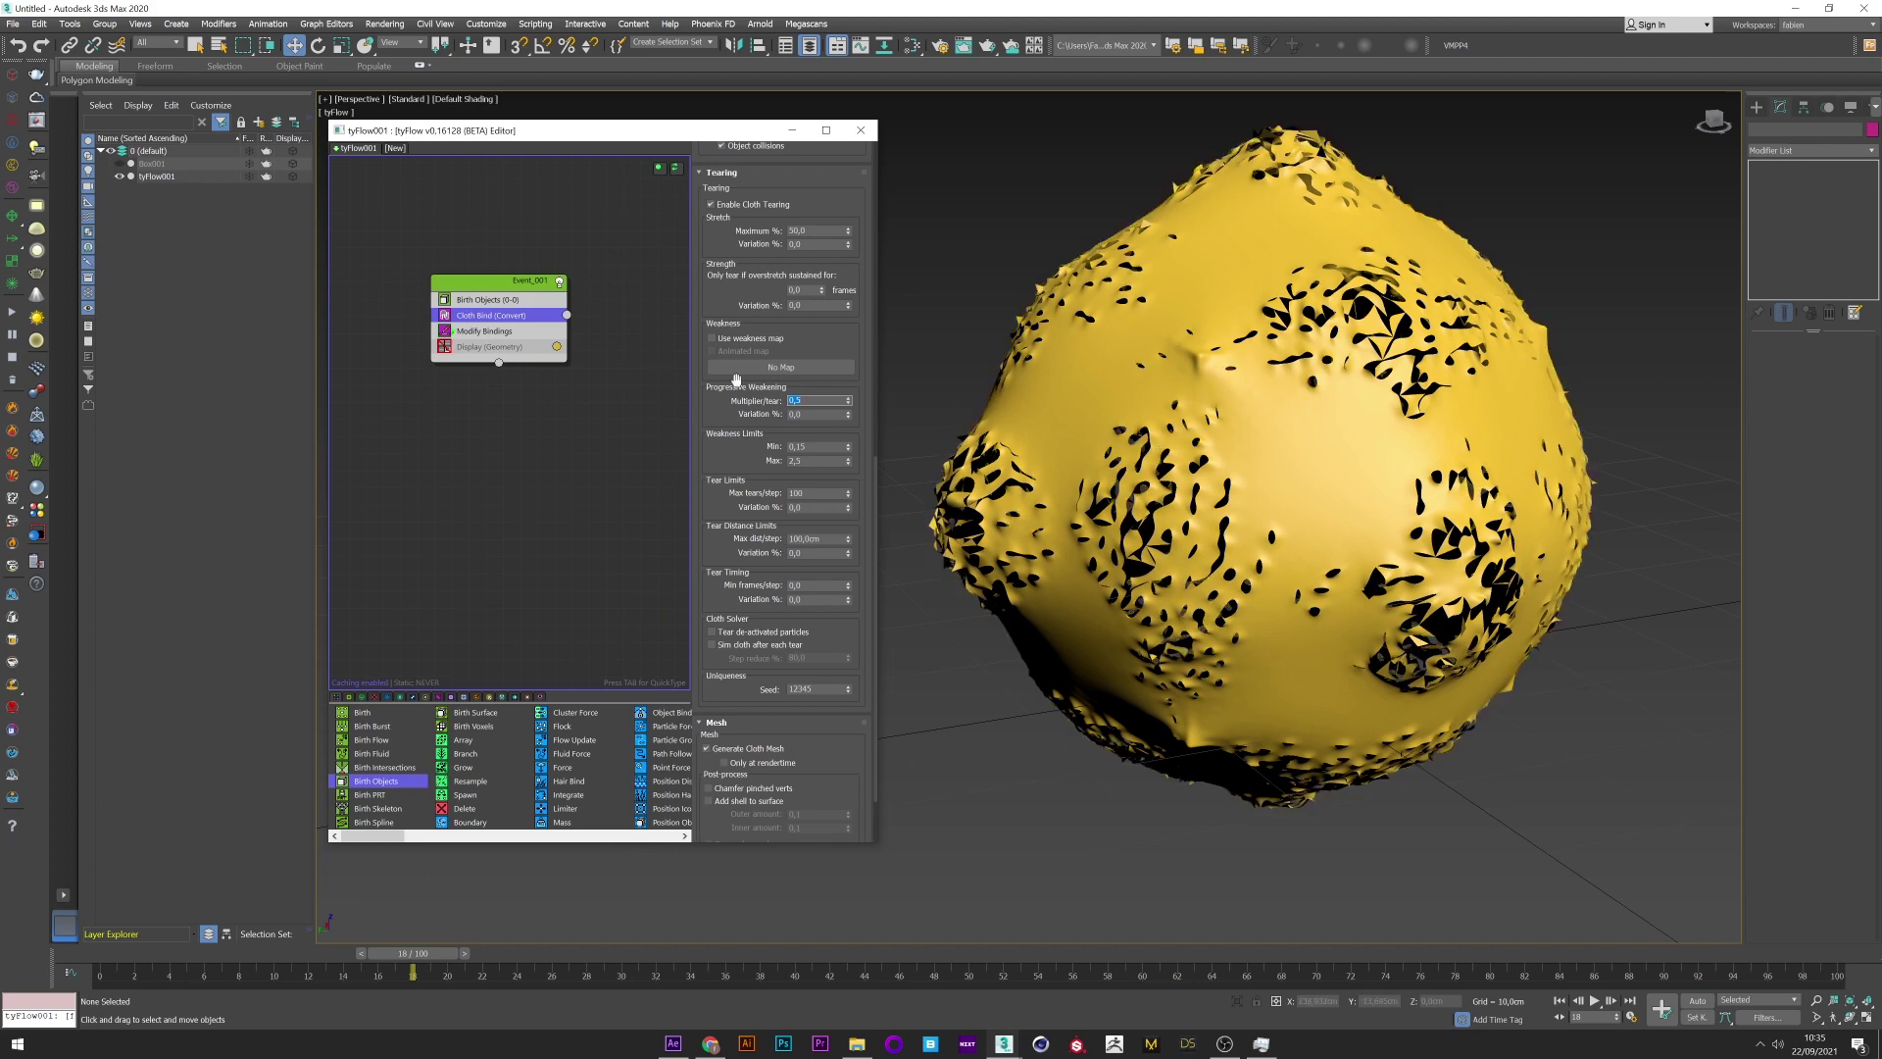
{"action": "left_click_drag", "start_coordinate": [134, 964], "coordinate": [310, 941]}
{"action": "key", "text": "w"}
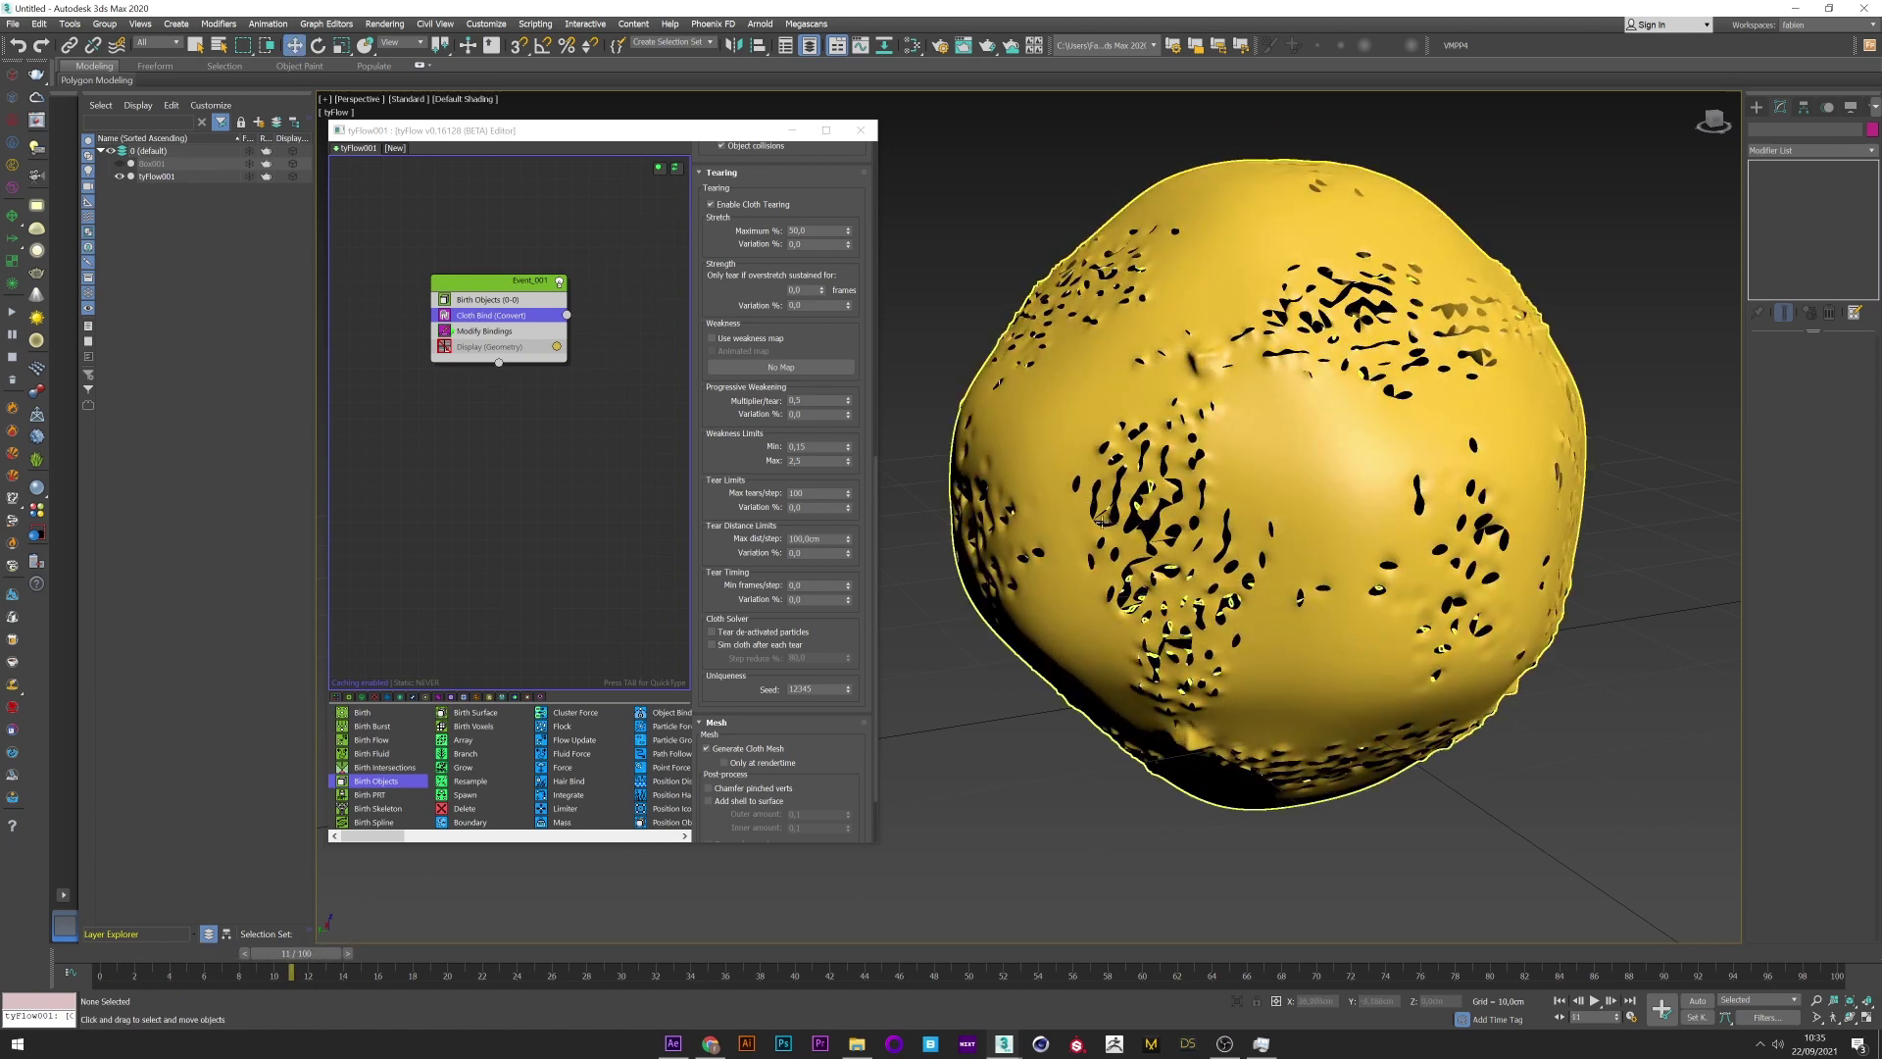
- Set the progressive weakening multiplier per tear and the minimum weakness limit to 2.0, and scrub to frame 22
{"action": "double_click", "coordinate": [805, 401]}
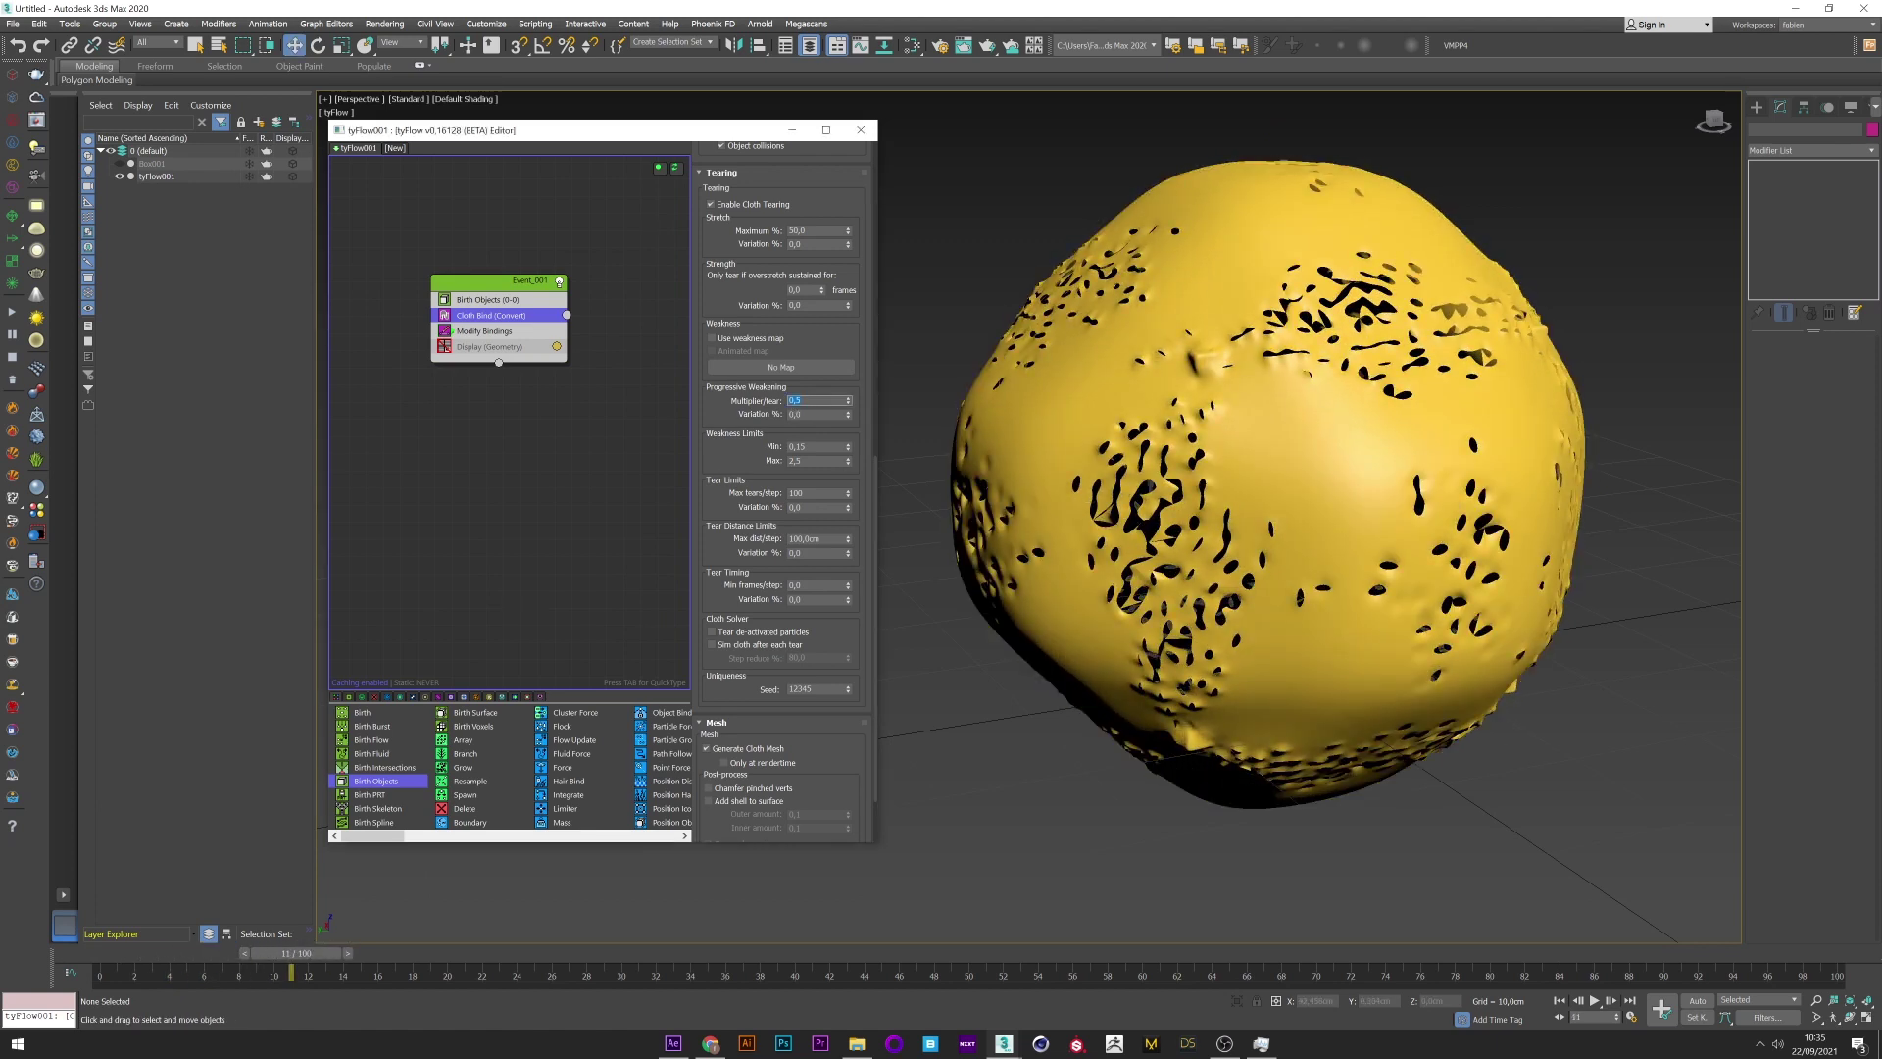
{"action": "key", "text": "Return"}
{"action": "left_click_drag", "start_coordinate": [174, 966], "coordinate": [479, 928]}
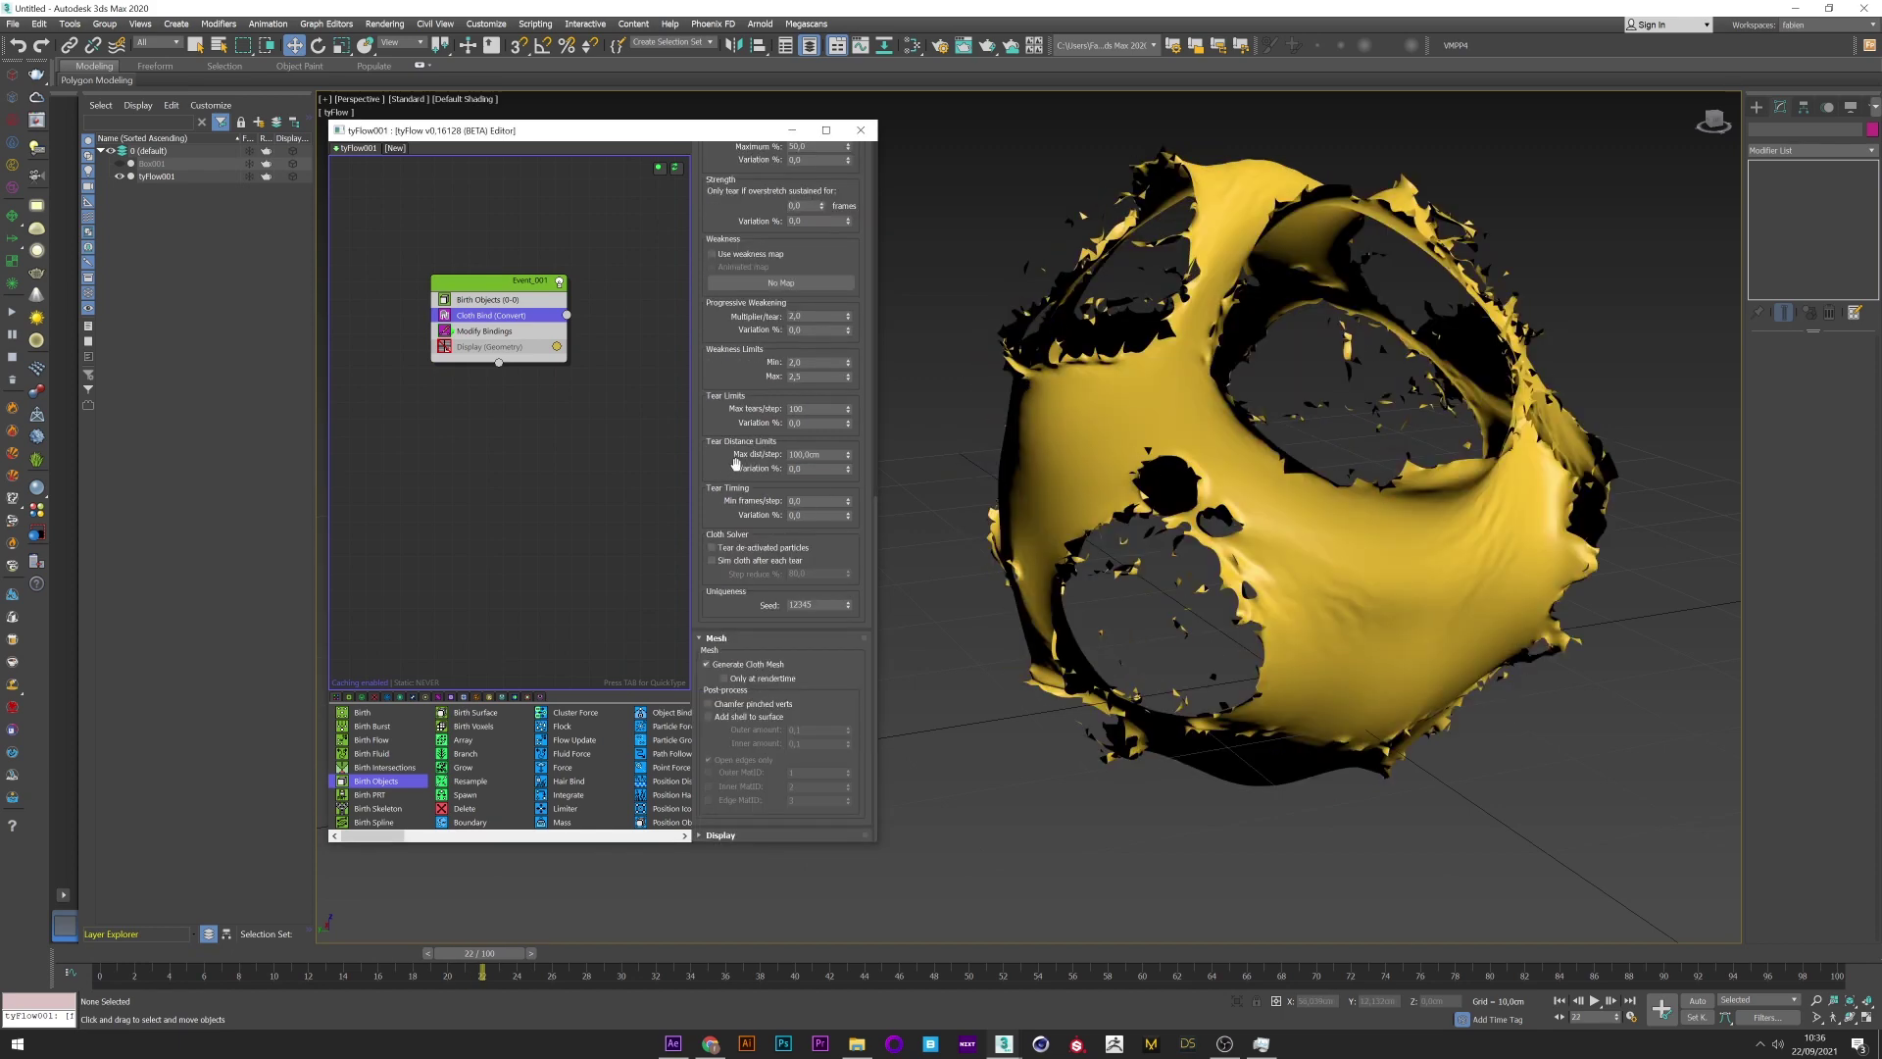
- Try maximum tear distances per step of 50 cm and 20 cm in Cloth Bind, and scrub the timeline to frame 34
{"action": "left_click_drag", "start_coordinate": [741, 464], "coordinate": [742, 473]}
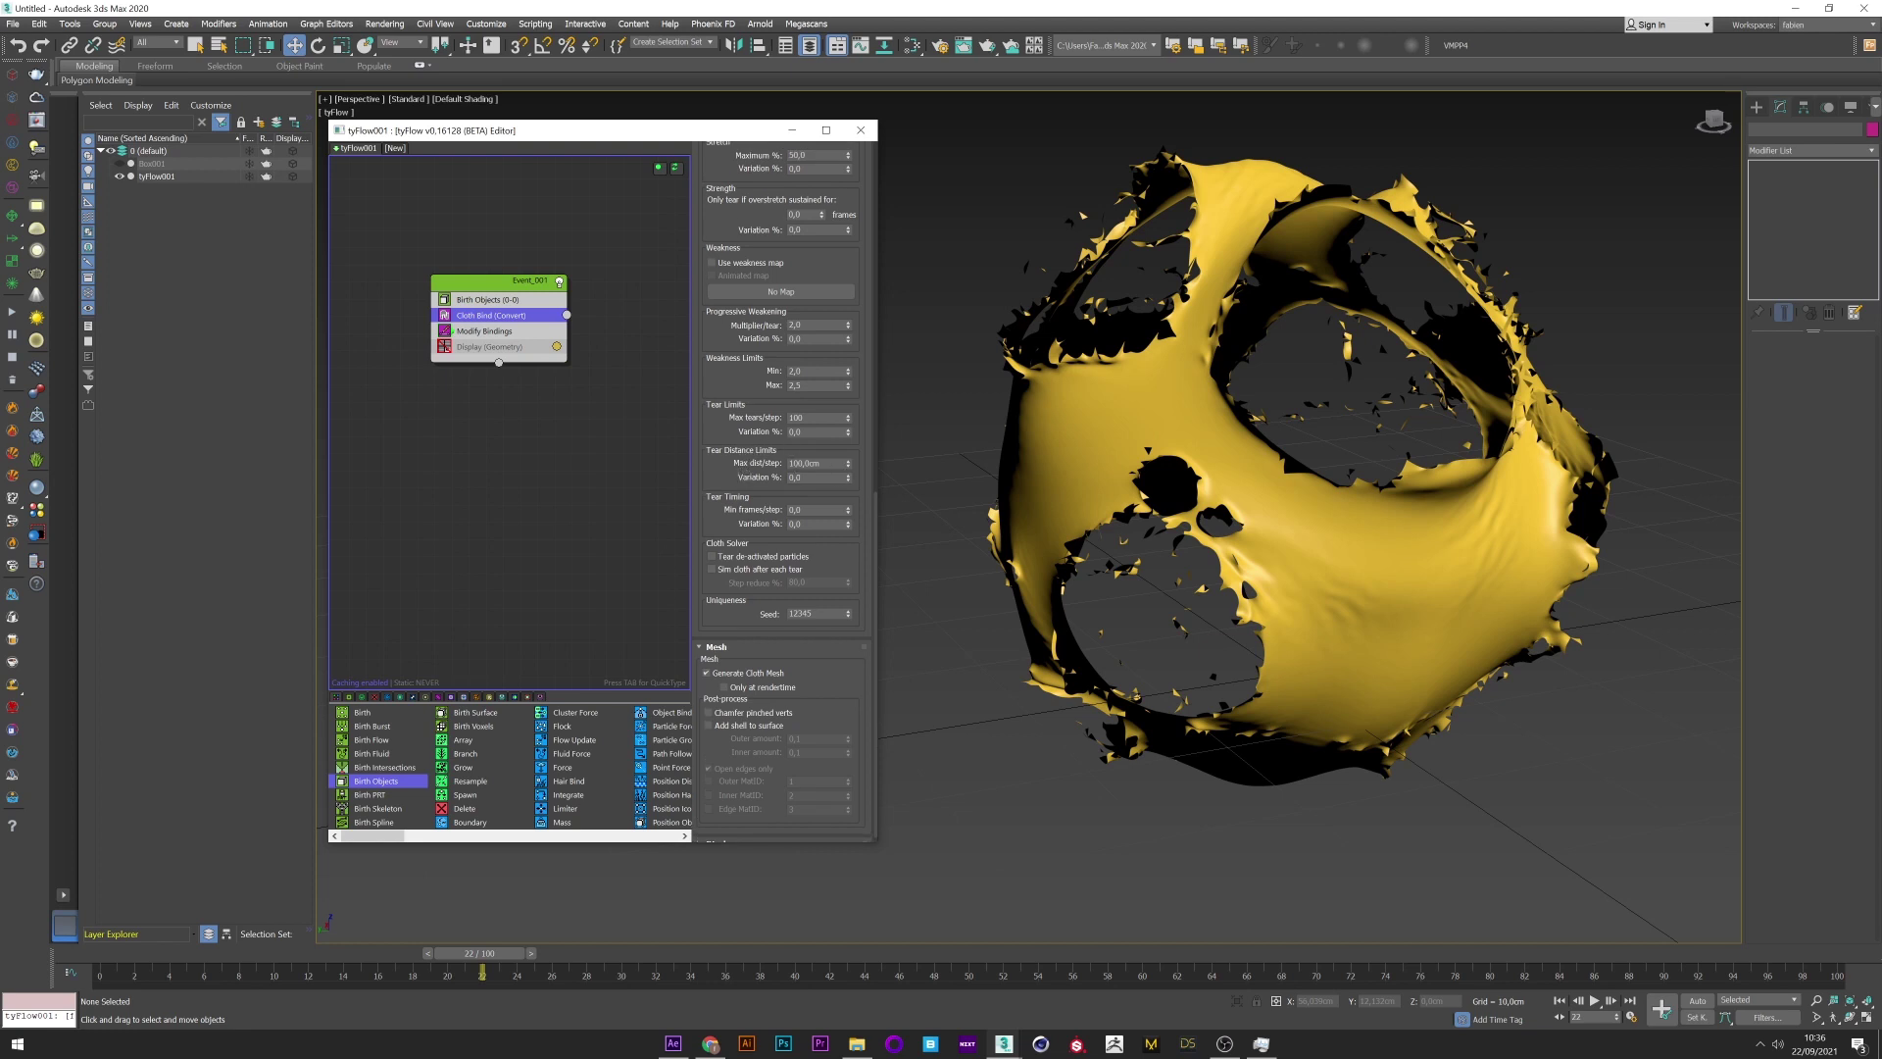
{"action": "double_click", "coordinate": [809, 464]}
{"action": "type", "text": "50"}
{"action": "key", "text": "Return"}
{"action": "type", "text": "20"}
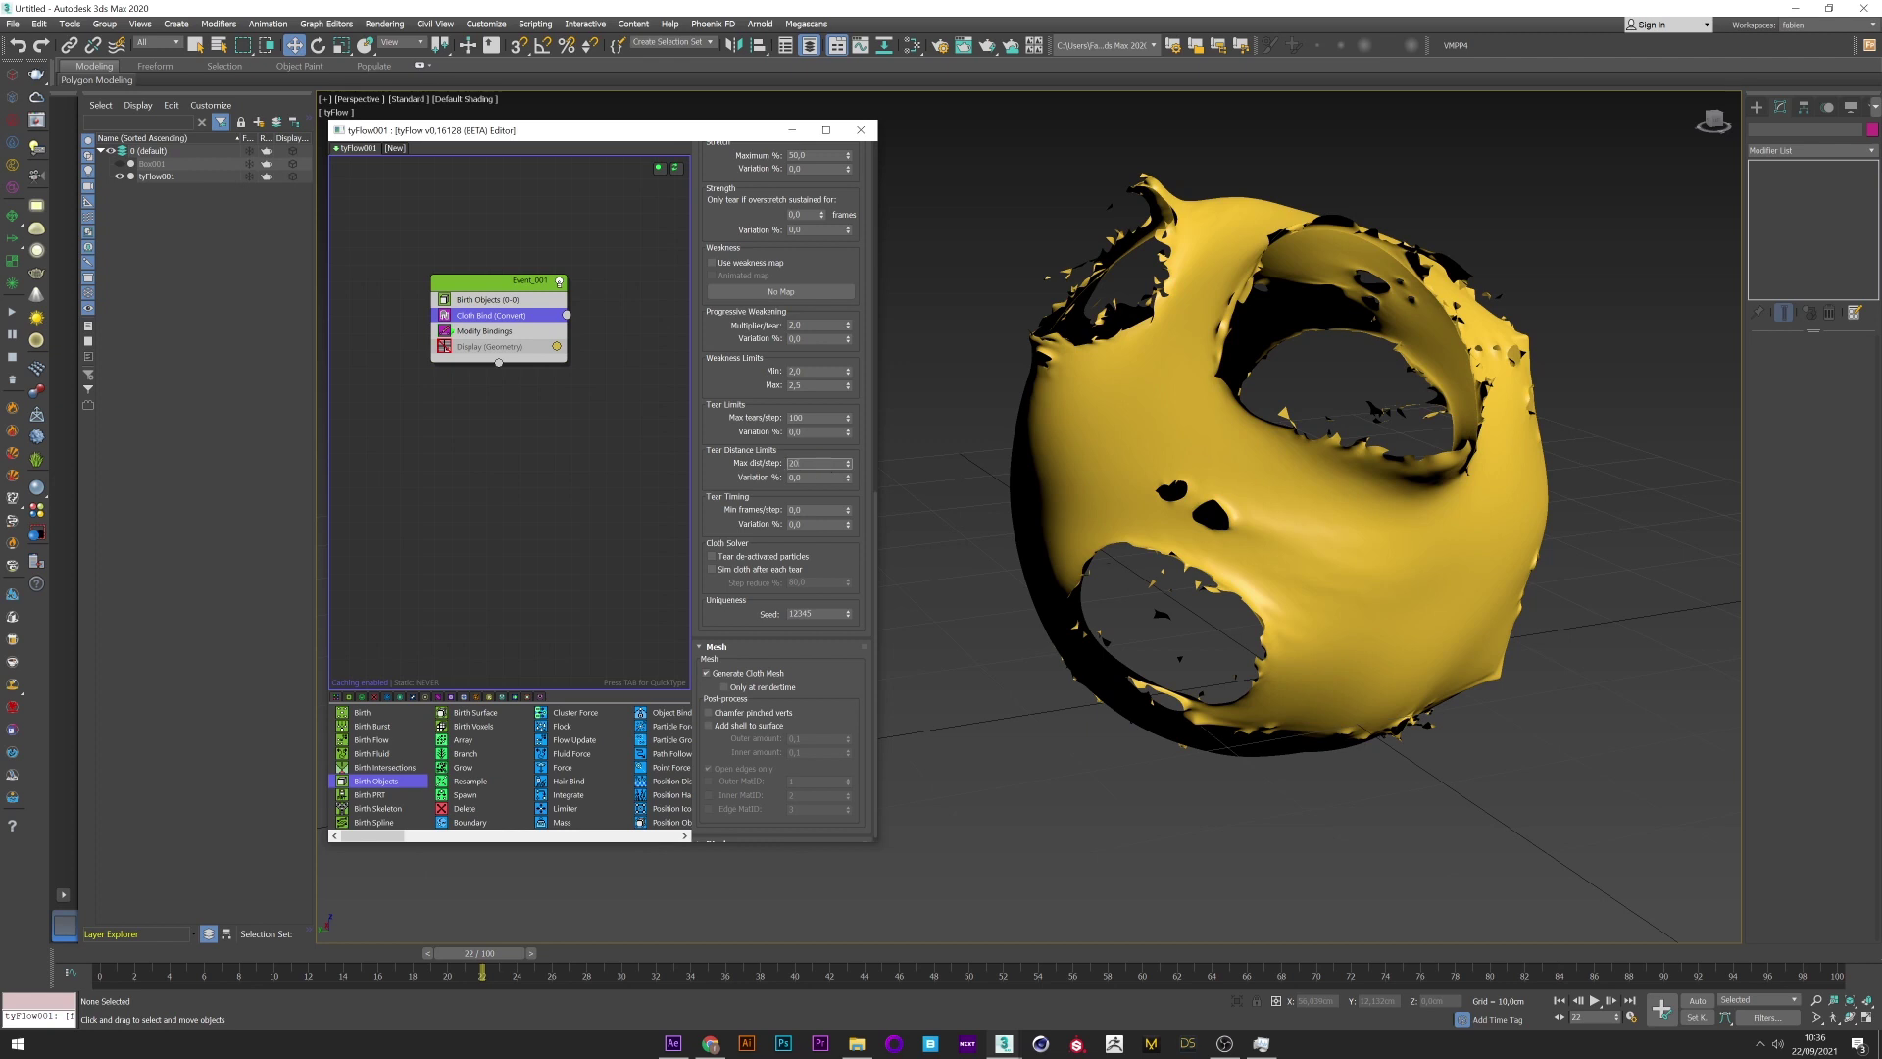
{"action": "key", "text": "Return"}
{"action": "left_click_drag", "start_coordinate": [137, 971], "coordinate": [893, 581]}
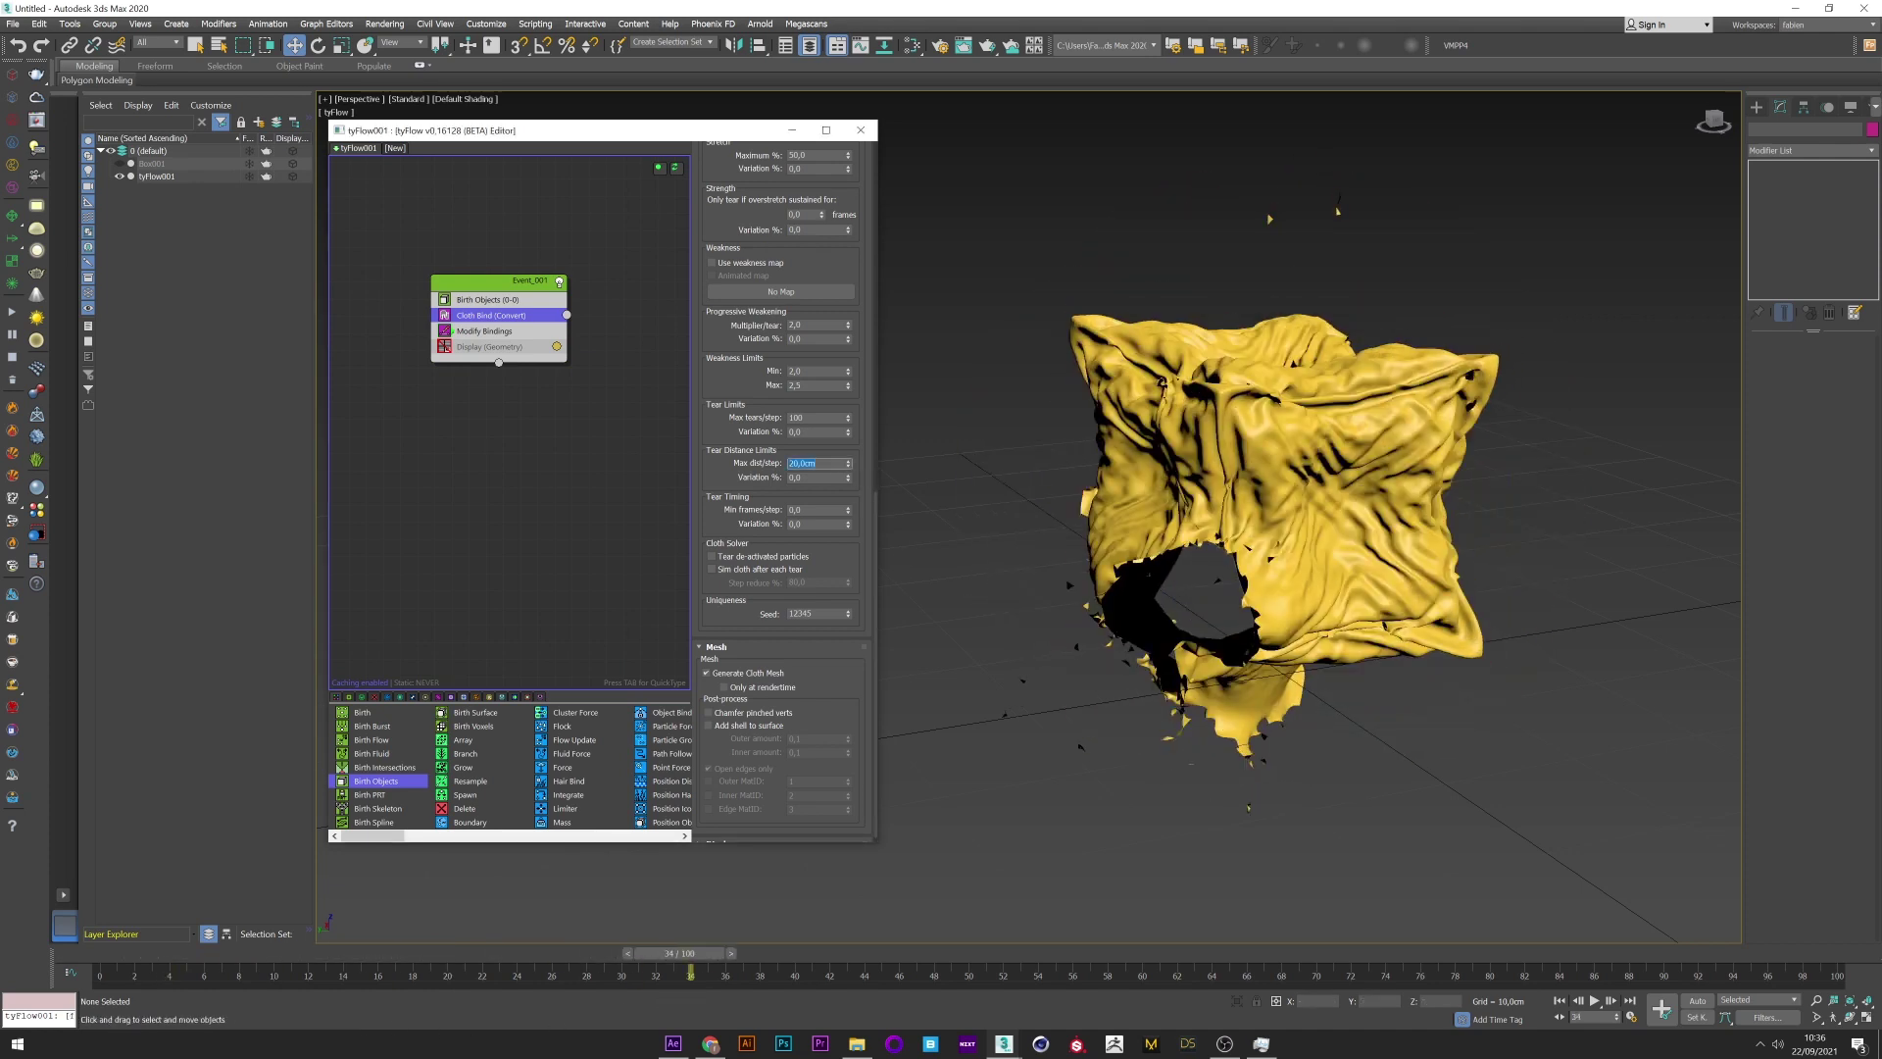
- Set the maximum tear distance per step to 50 cm and inspect the torn cloth up close
{"action": "type", "text": "50"}
{"action": "key", "text": "Return"}
{"action": "scroll", "coordinate": [1105, 513], "scroll_direction": "up", "scroll_amount": 3}
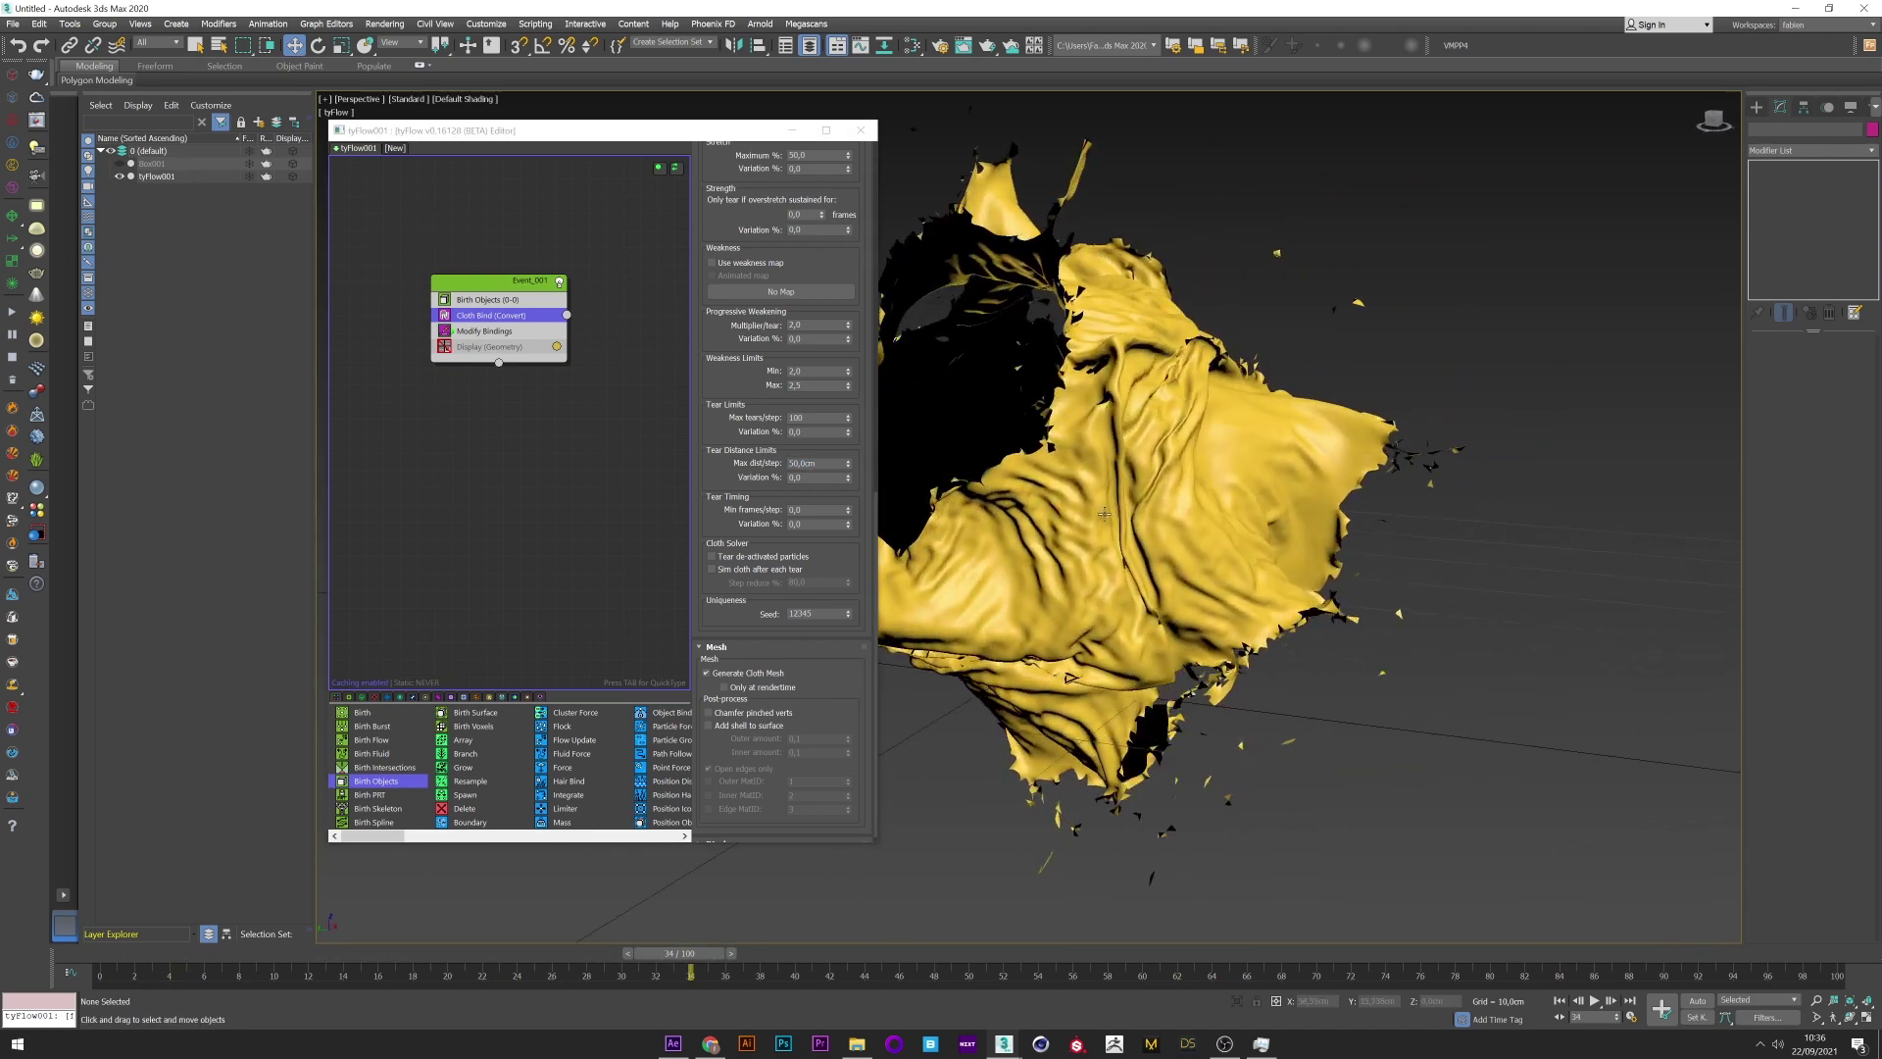
{"action": "middle_click_drag", "start_coordinate": [1105, 513], "coordinate": [1302, 520], "text": "alt"}
{"action": "scroll", "coordinate": [1312, 529], "scroll_direction": "up", "scroll_amount": 2}
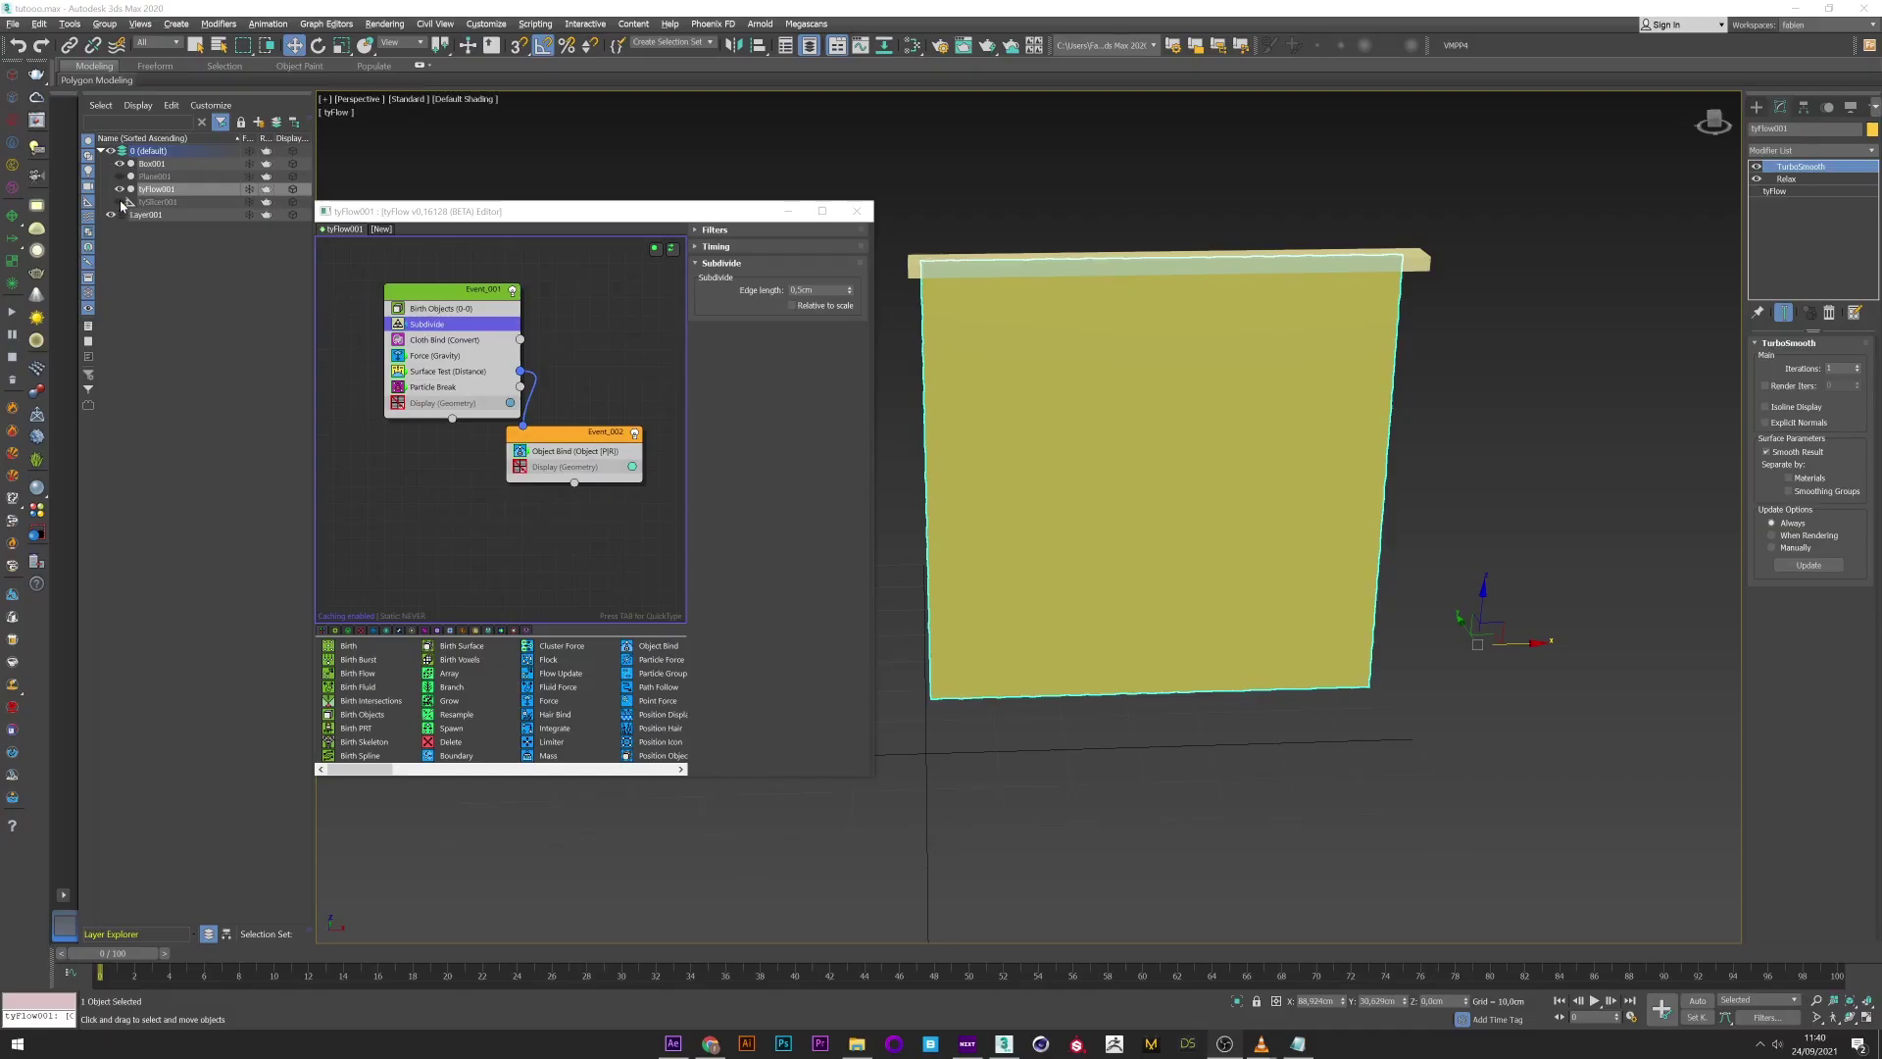
- Unhide tySlicer001 in the curtain scene and scrub the timeline to preview the simulation
{"action": "left_click", "coordinate": [120, 201]}
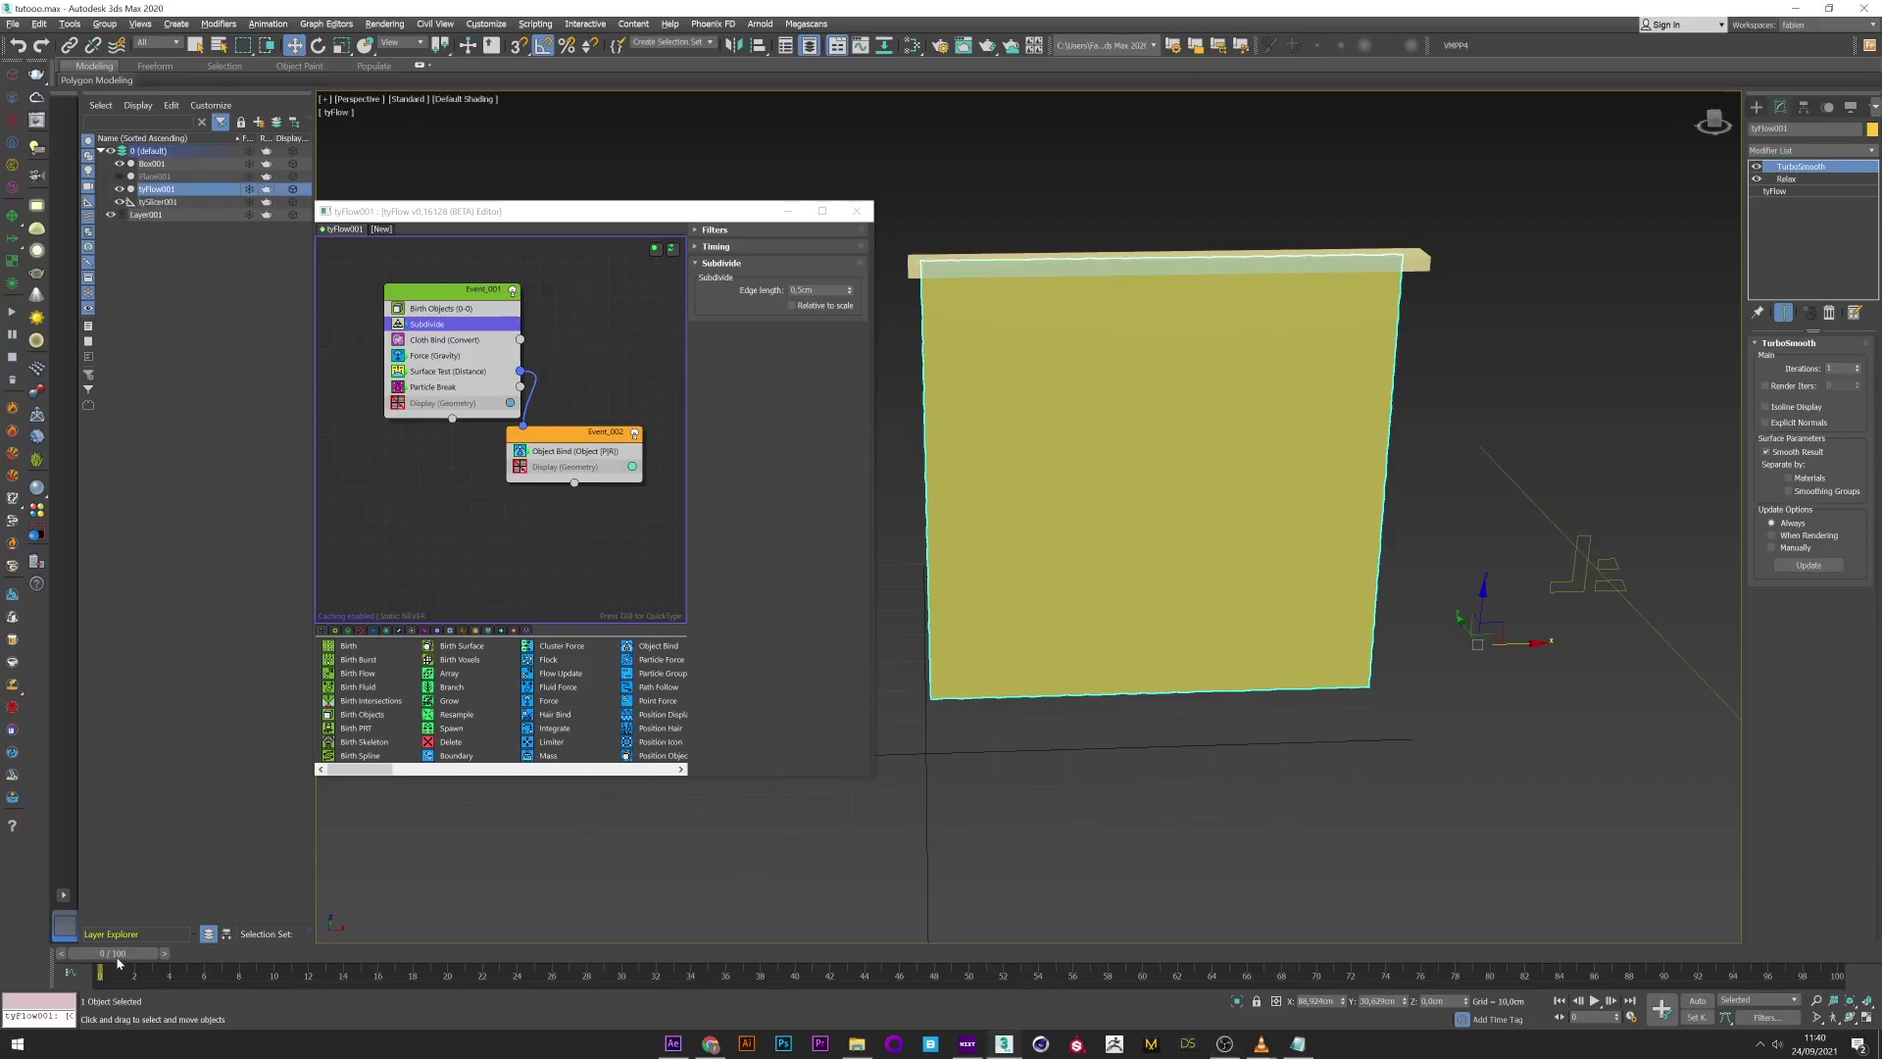
{"action": "left_click_drag", "start_coordinate": [118, 963], "coordinate": [5, 965]}
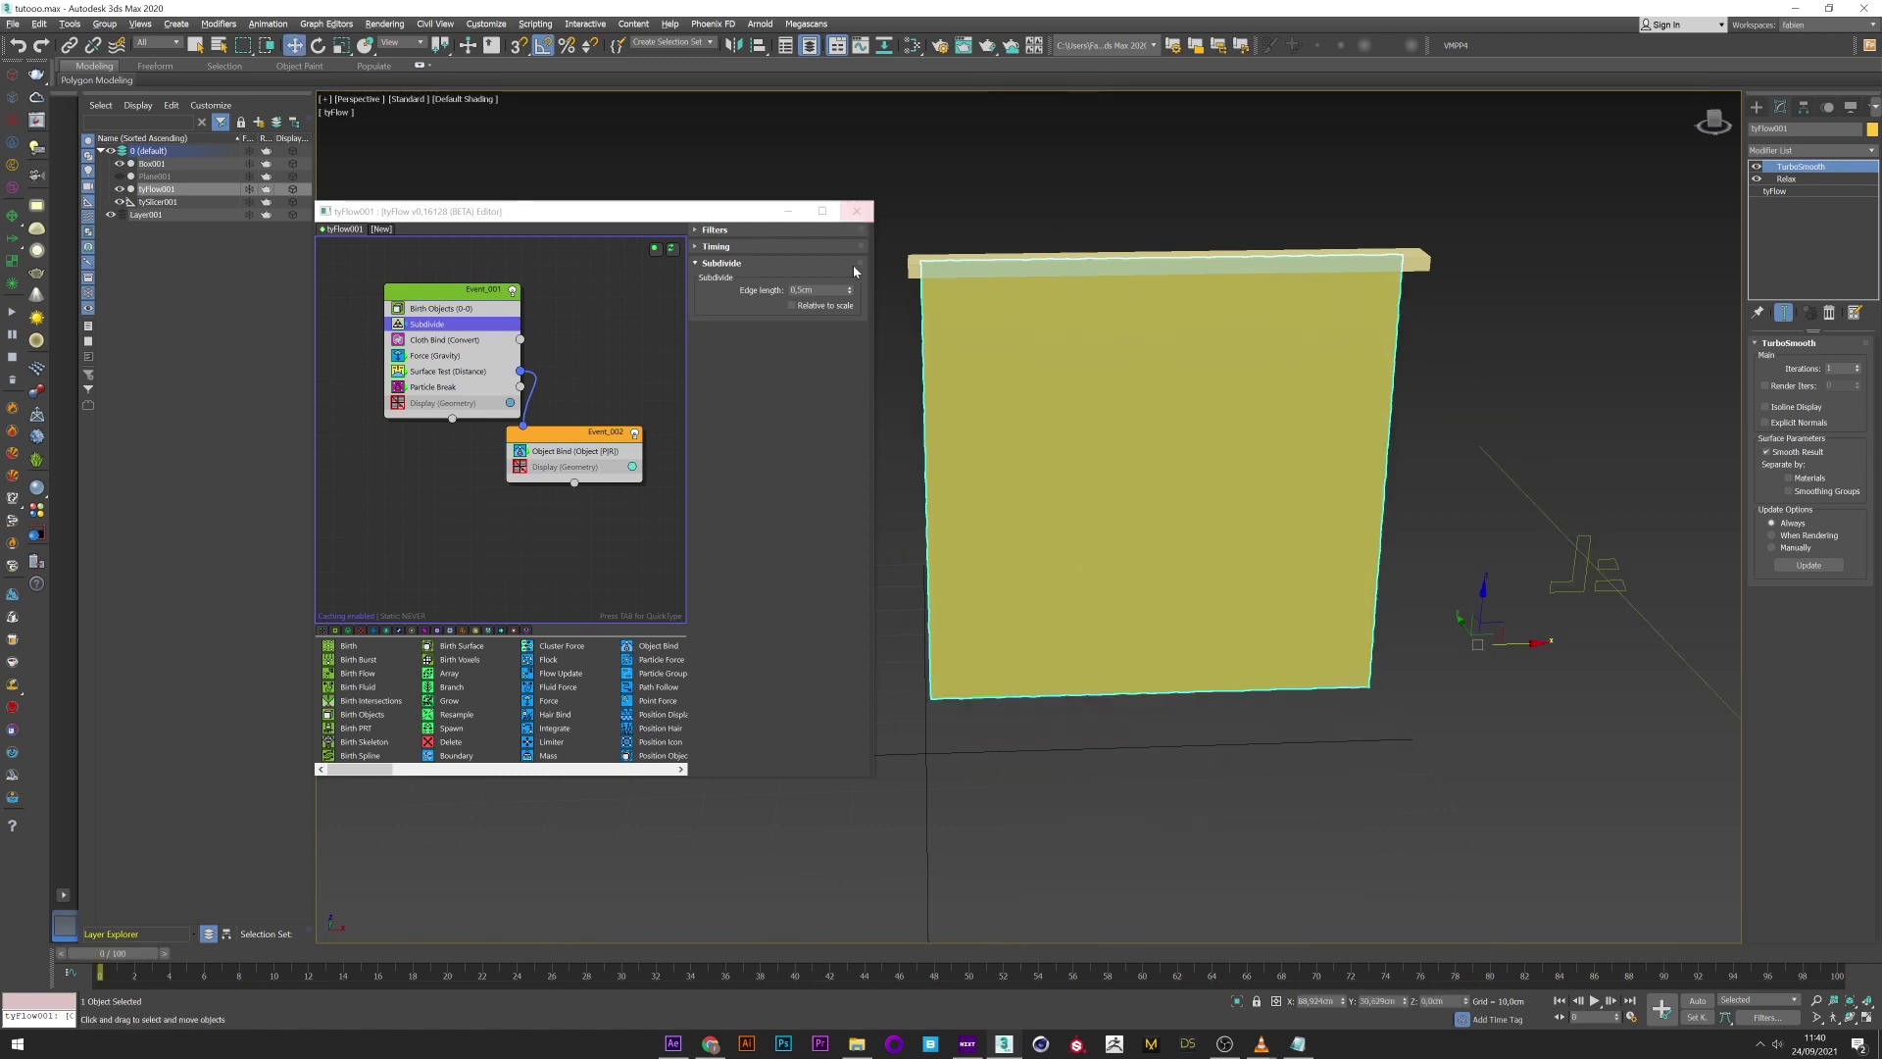
- Disable all operators in Event_001 and Event_002, including Object Bind, Particle Break, Surface Test, Force, Cloth Bind, Subdivide and Birth Objects
{"action": "left_click", "coordinate": [521, 451]}
{"action": "left_click", "coordinate": [398, 387]}
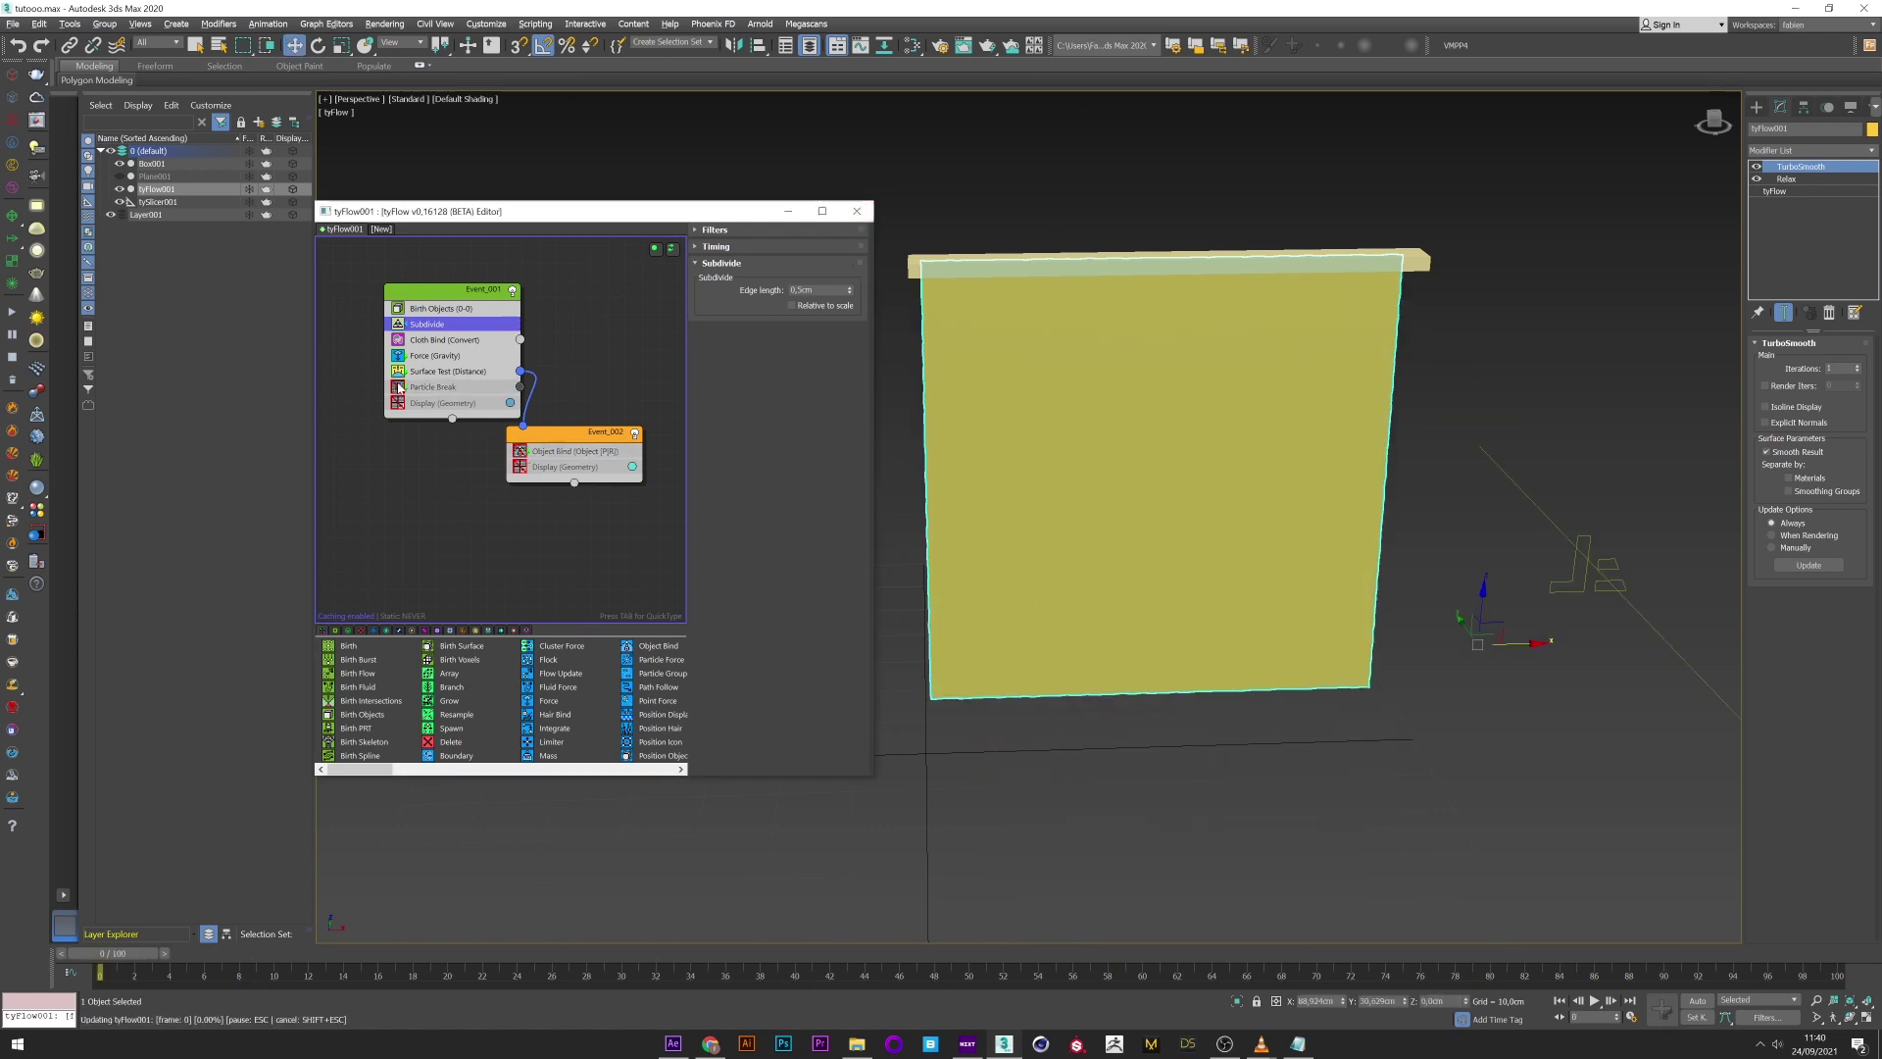
{"action": "left_click", "coordinate": [398, 371]}
{"action": "left_click", "coordinate": [398, 356]}
{"action": "left_click", "coordinate": [398, 340]}
{"action": "left_click", "coordinate": [398, 324]}
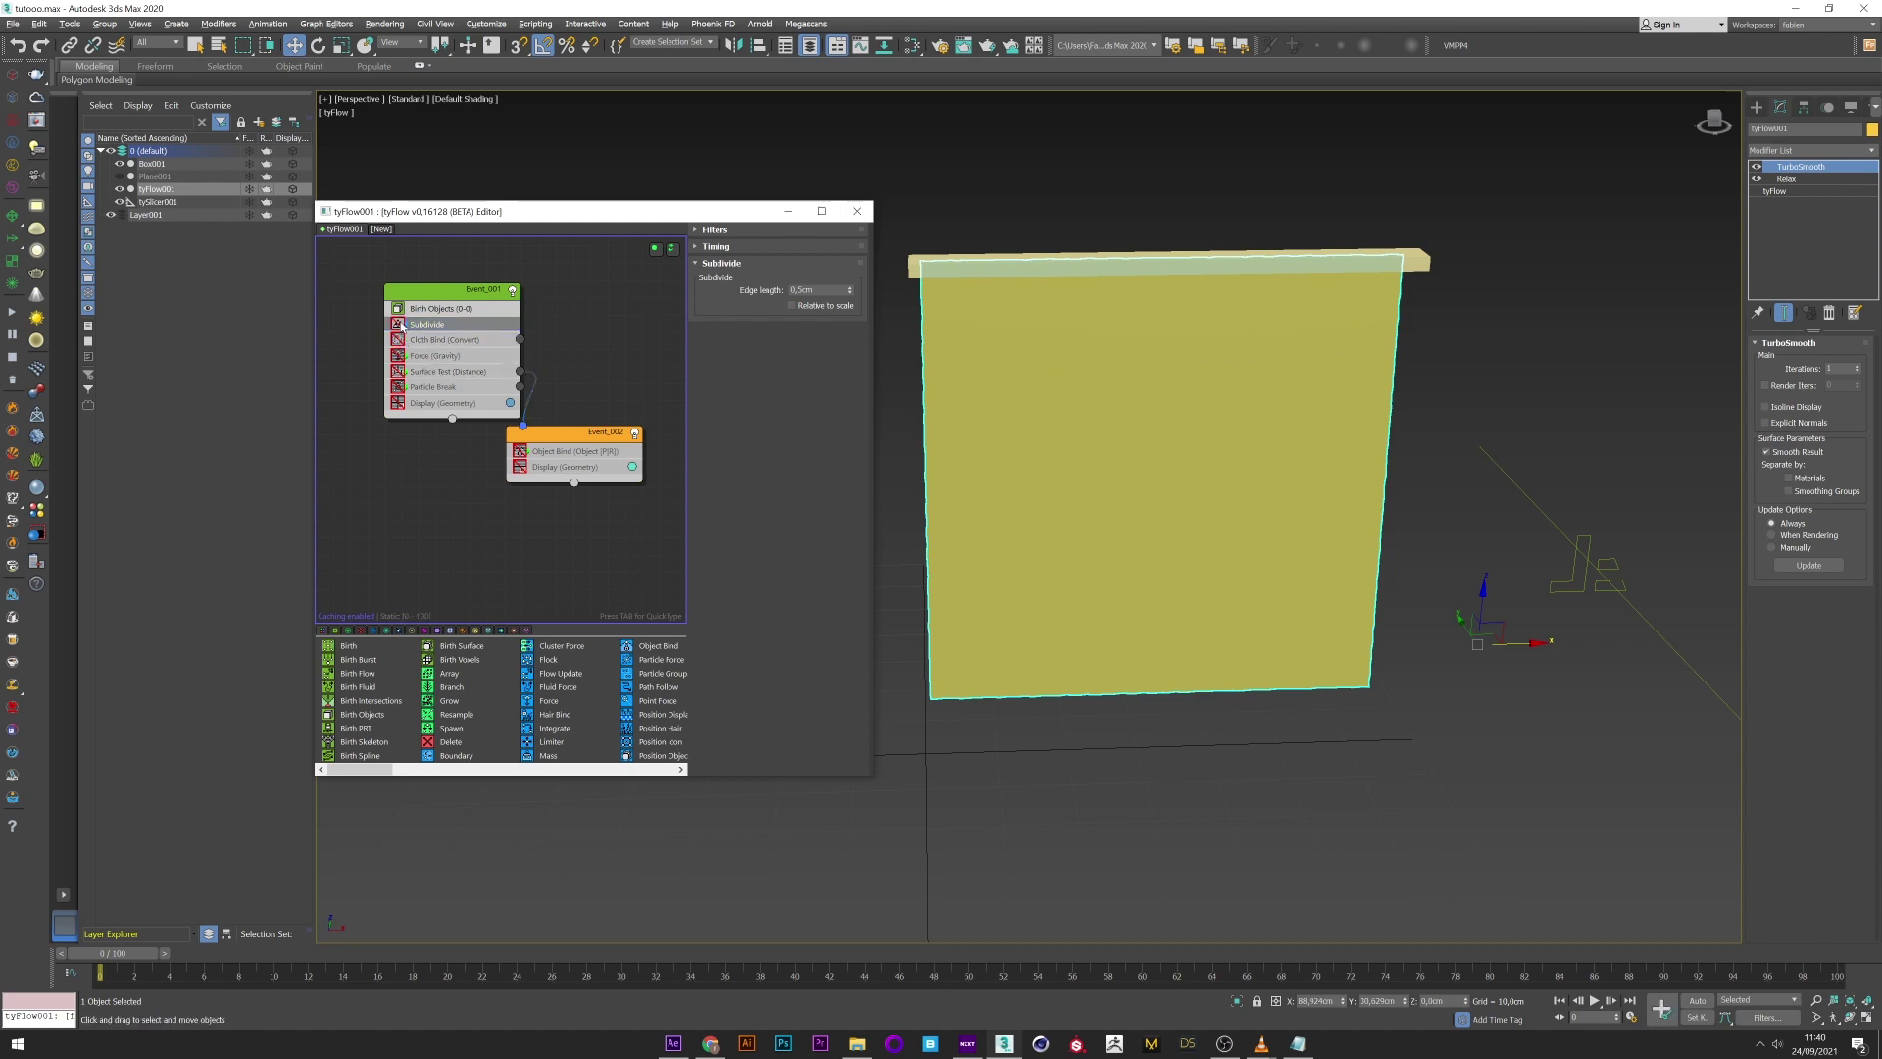
{"action": "left_click", "coordinate": [398, 309]}
- Hide tyFlow001 and tySlicer001, unhide Plane001, and examine the plane and the box with edged faces shown
{"action": "left_click", "coordinate": [120, 201]}
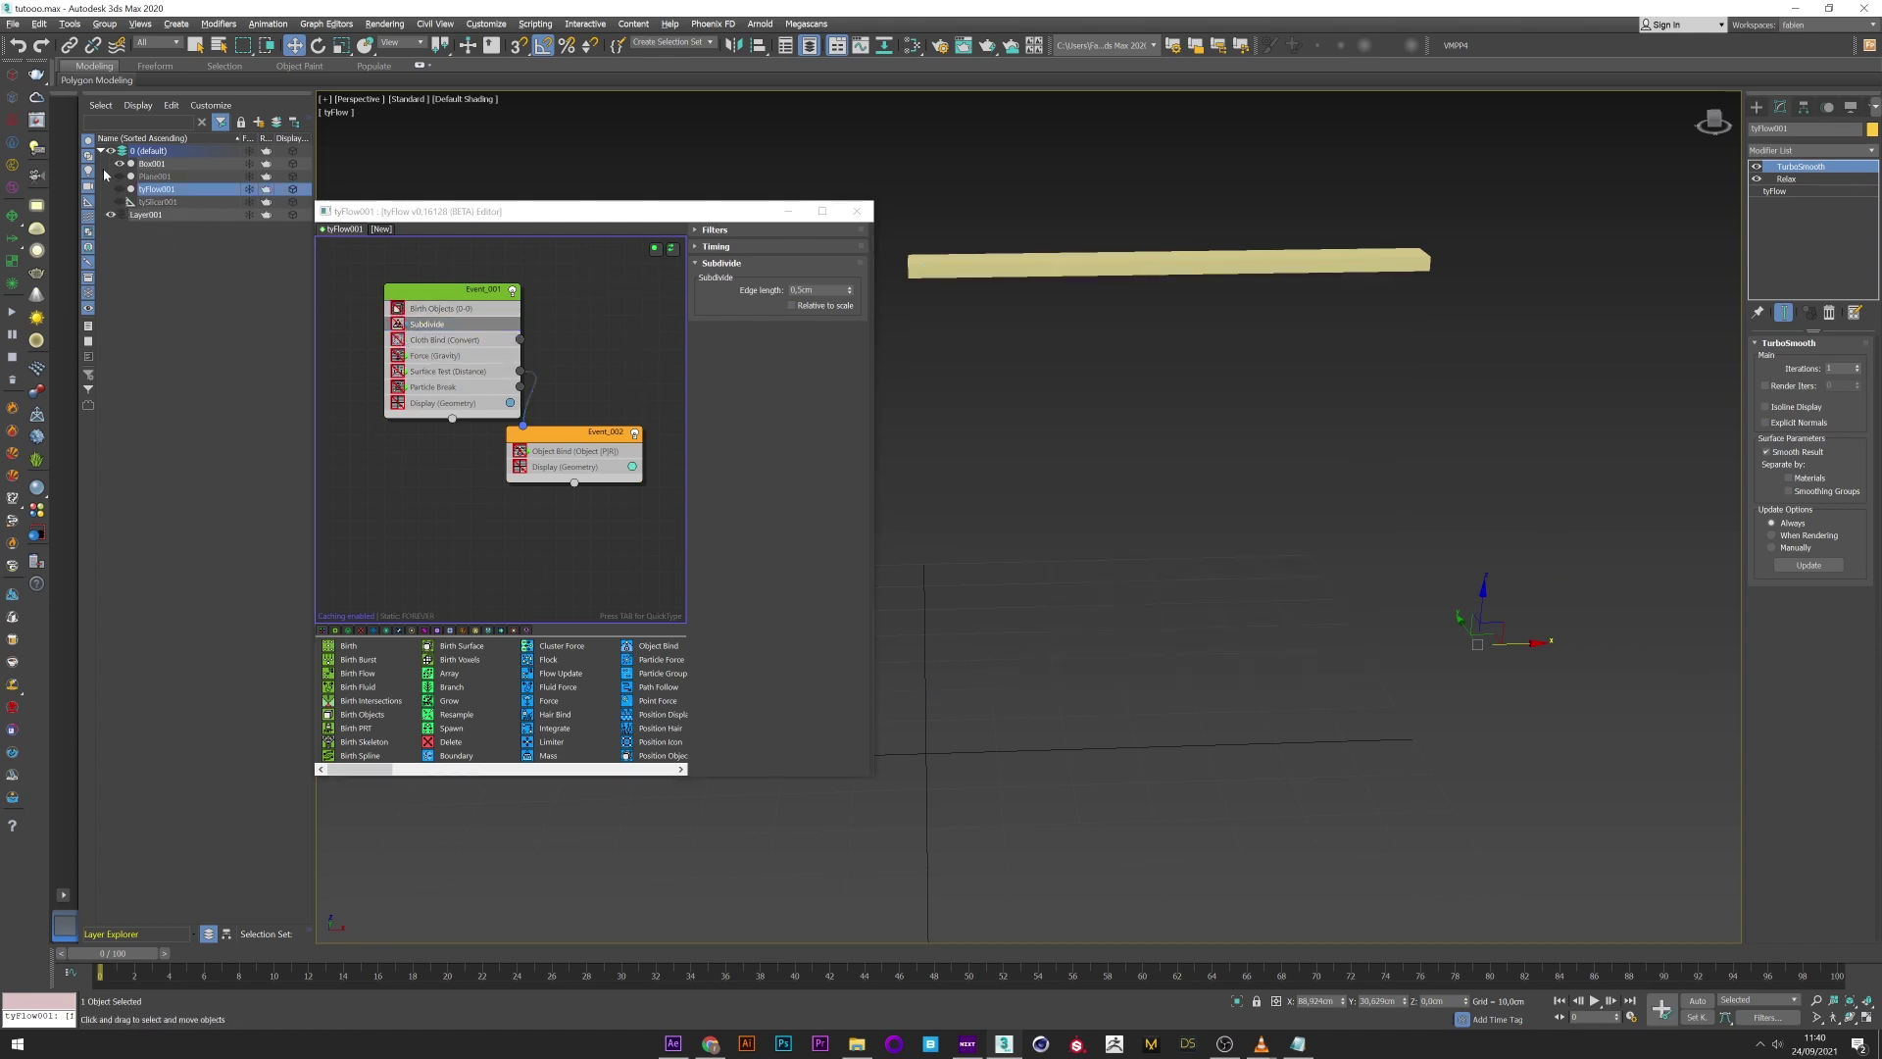
{"action": "left_click", "coordinate": [120, 176]}
{"action": "left_click", "coordinate": [1221, 649]}
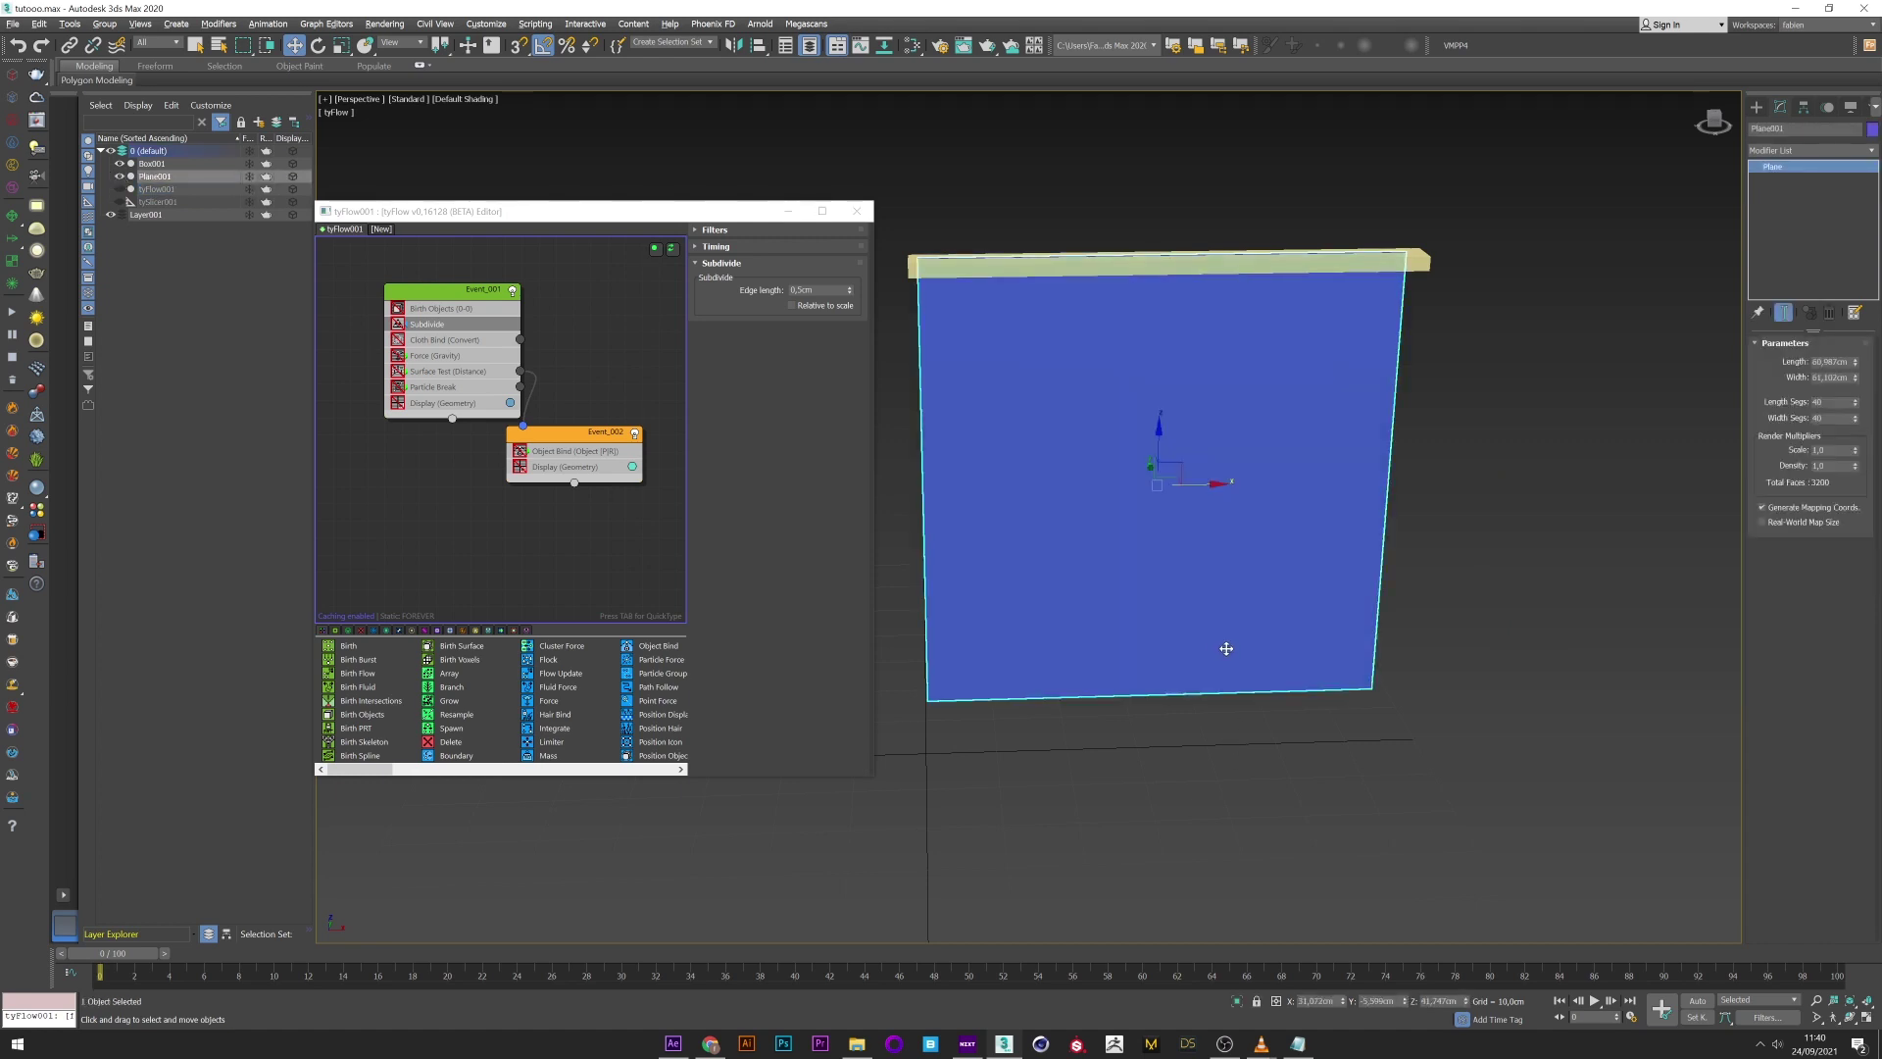
{"action": "key", "text": "F4"}
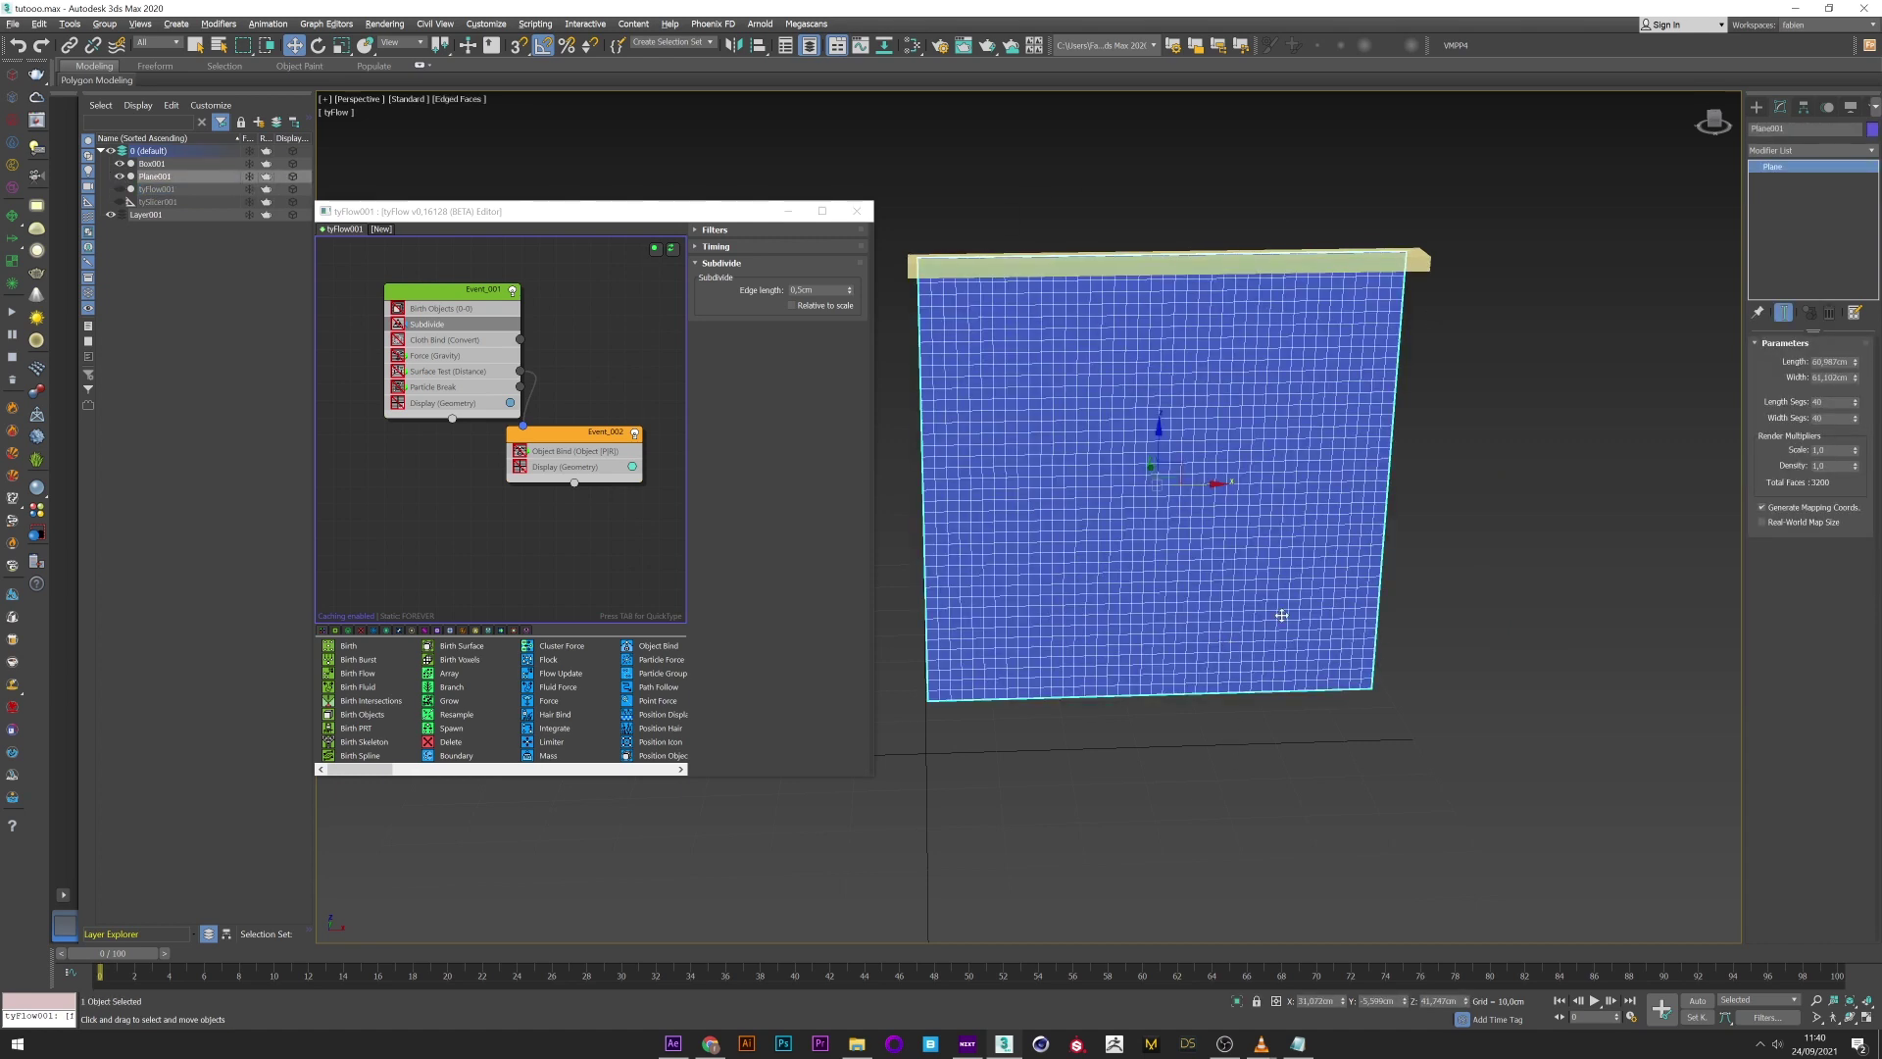
{"action": "left_click", "coordinate": [1127, 263]}
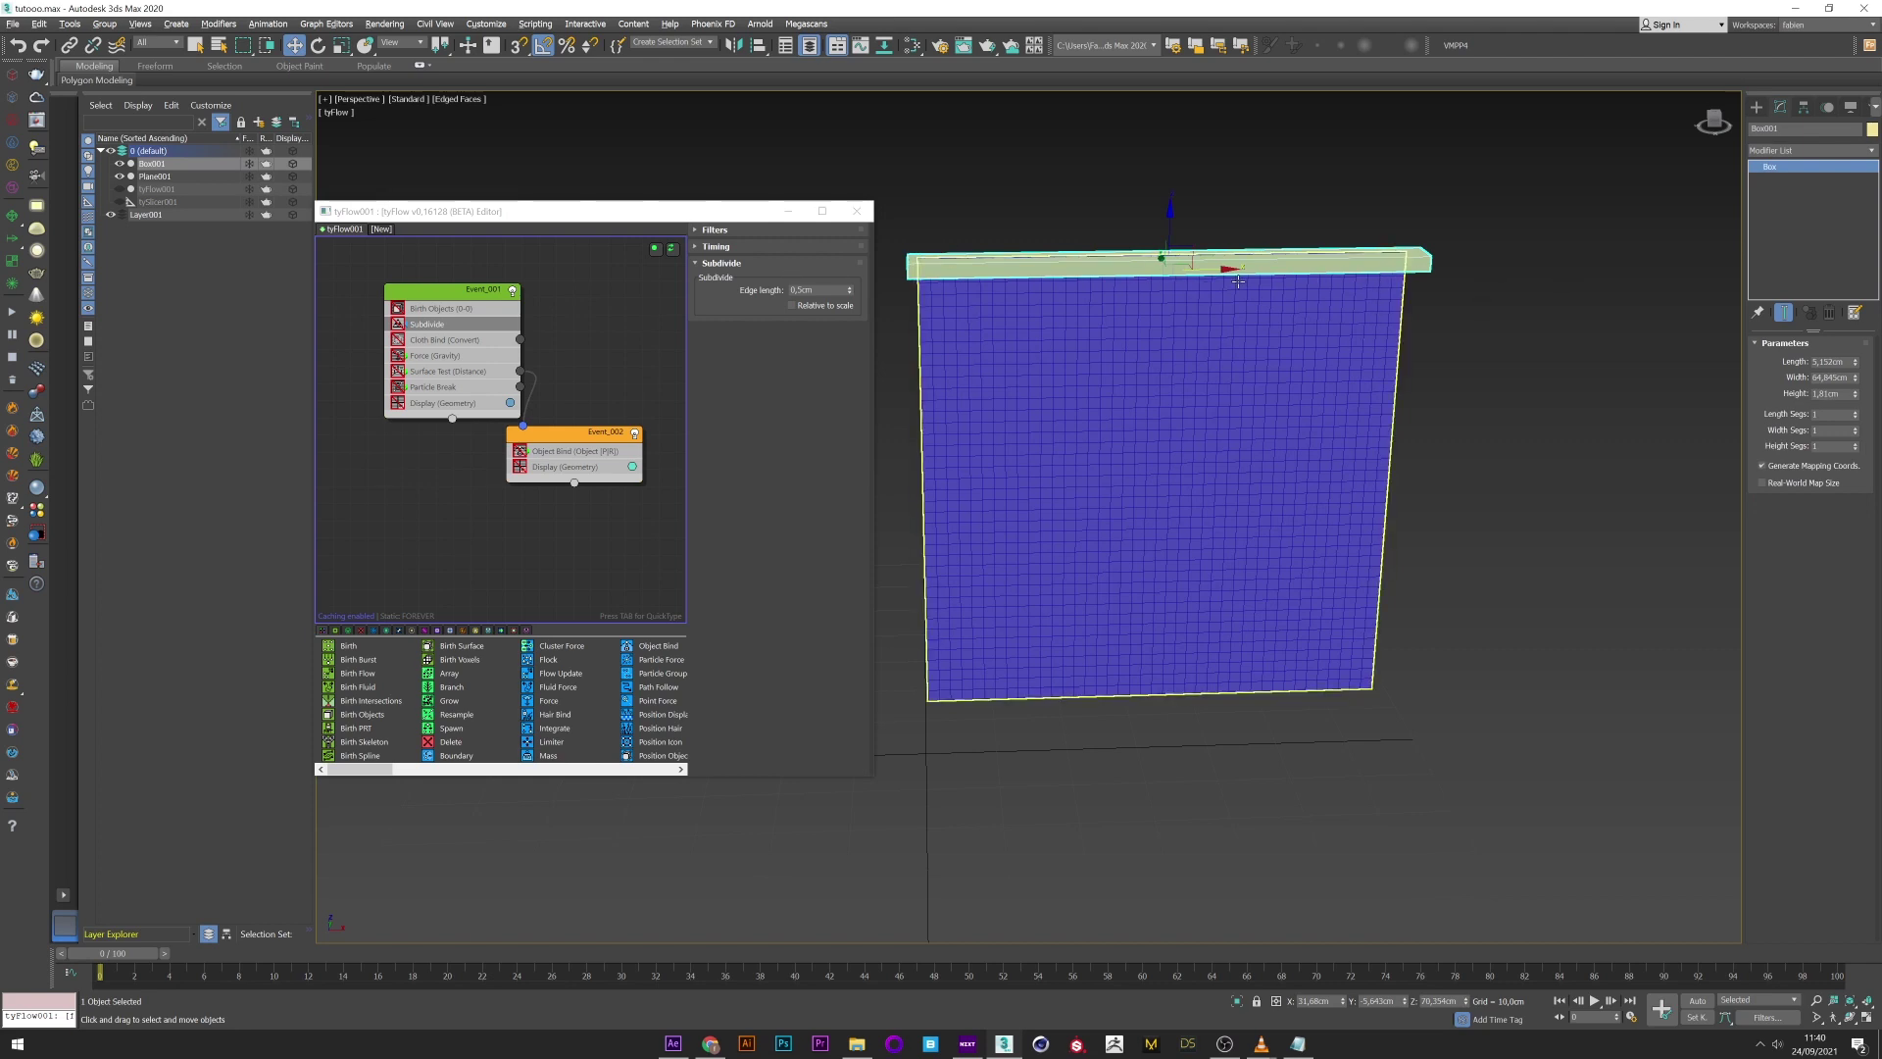
- Show tyFlow001 with Box001 and Plane001 hidden, and re-enable the Birth Objects and Display operators in Event_001
{"action": "left_click", "coordinate": [120, 163]}
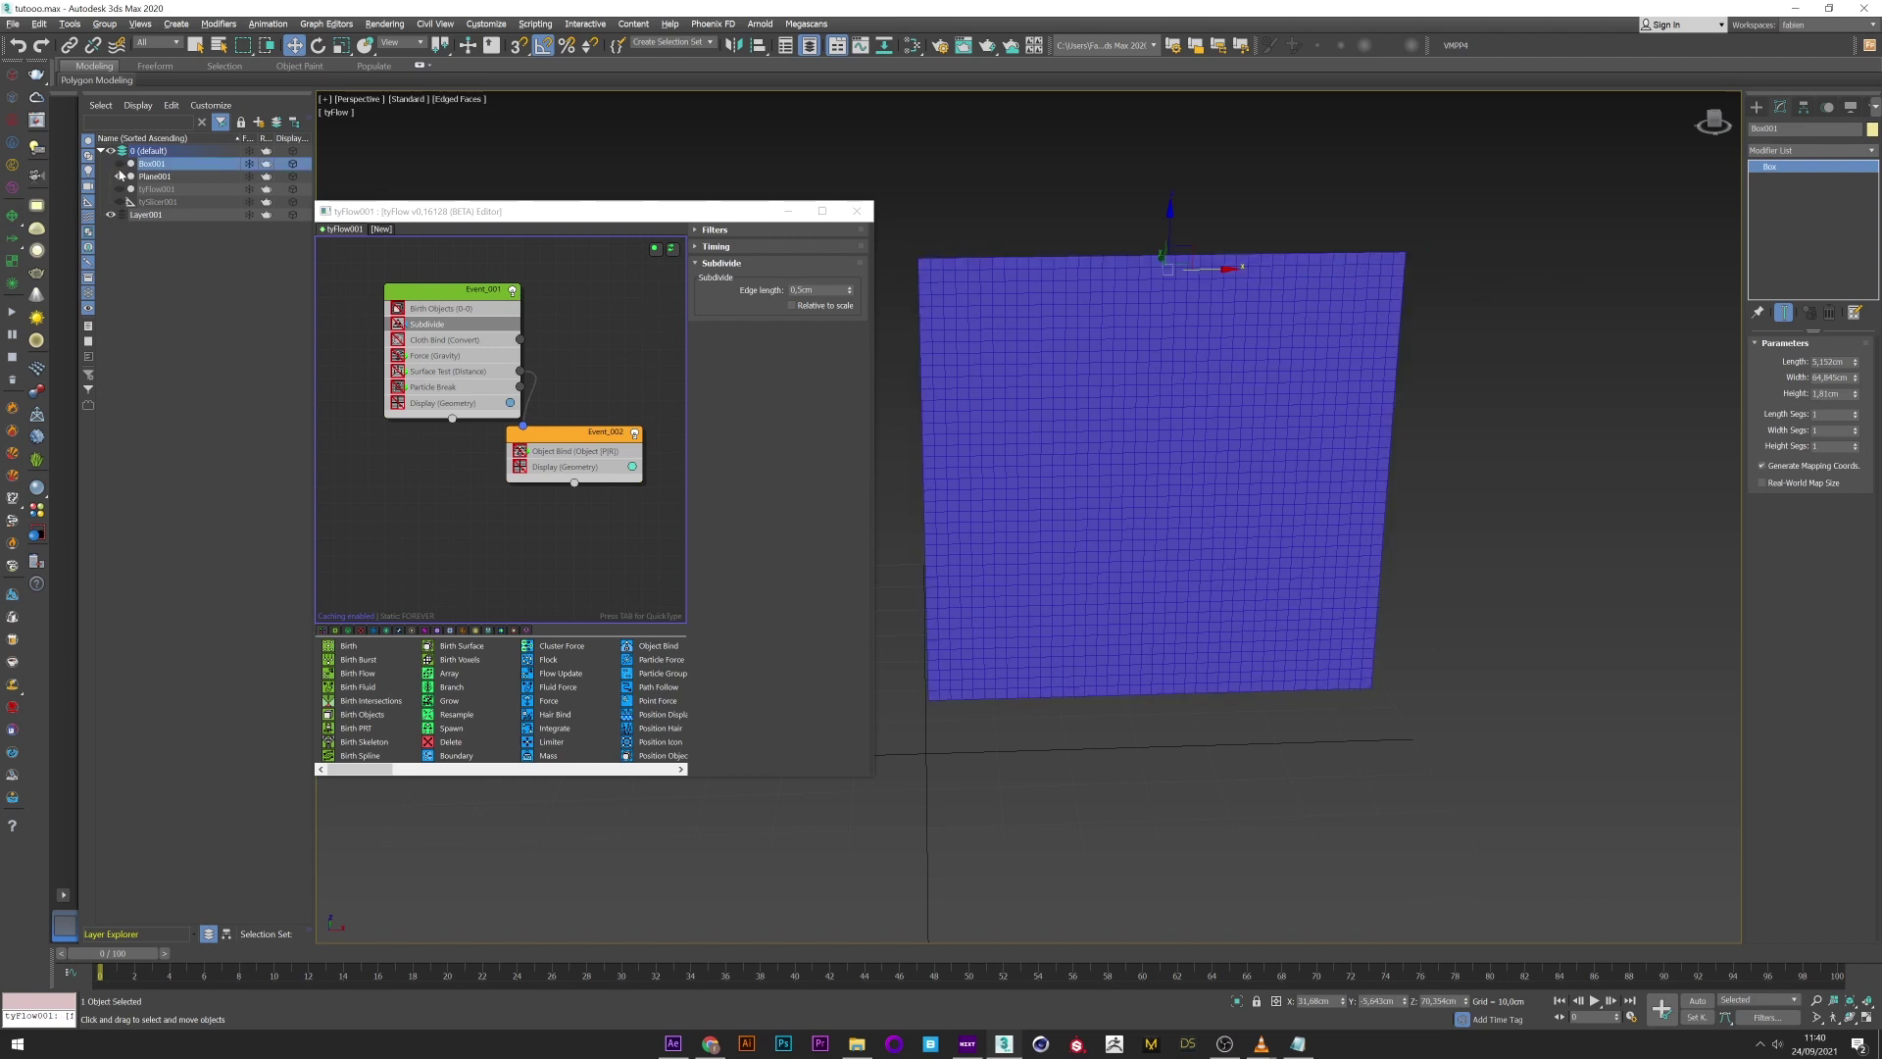
{"action": "left_click", "coordinate": [119, 176]}
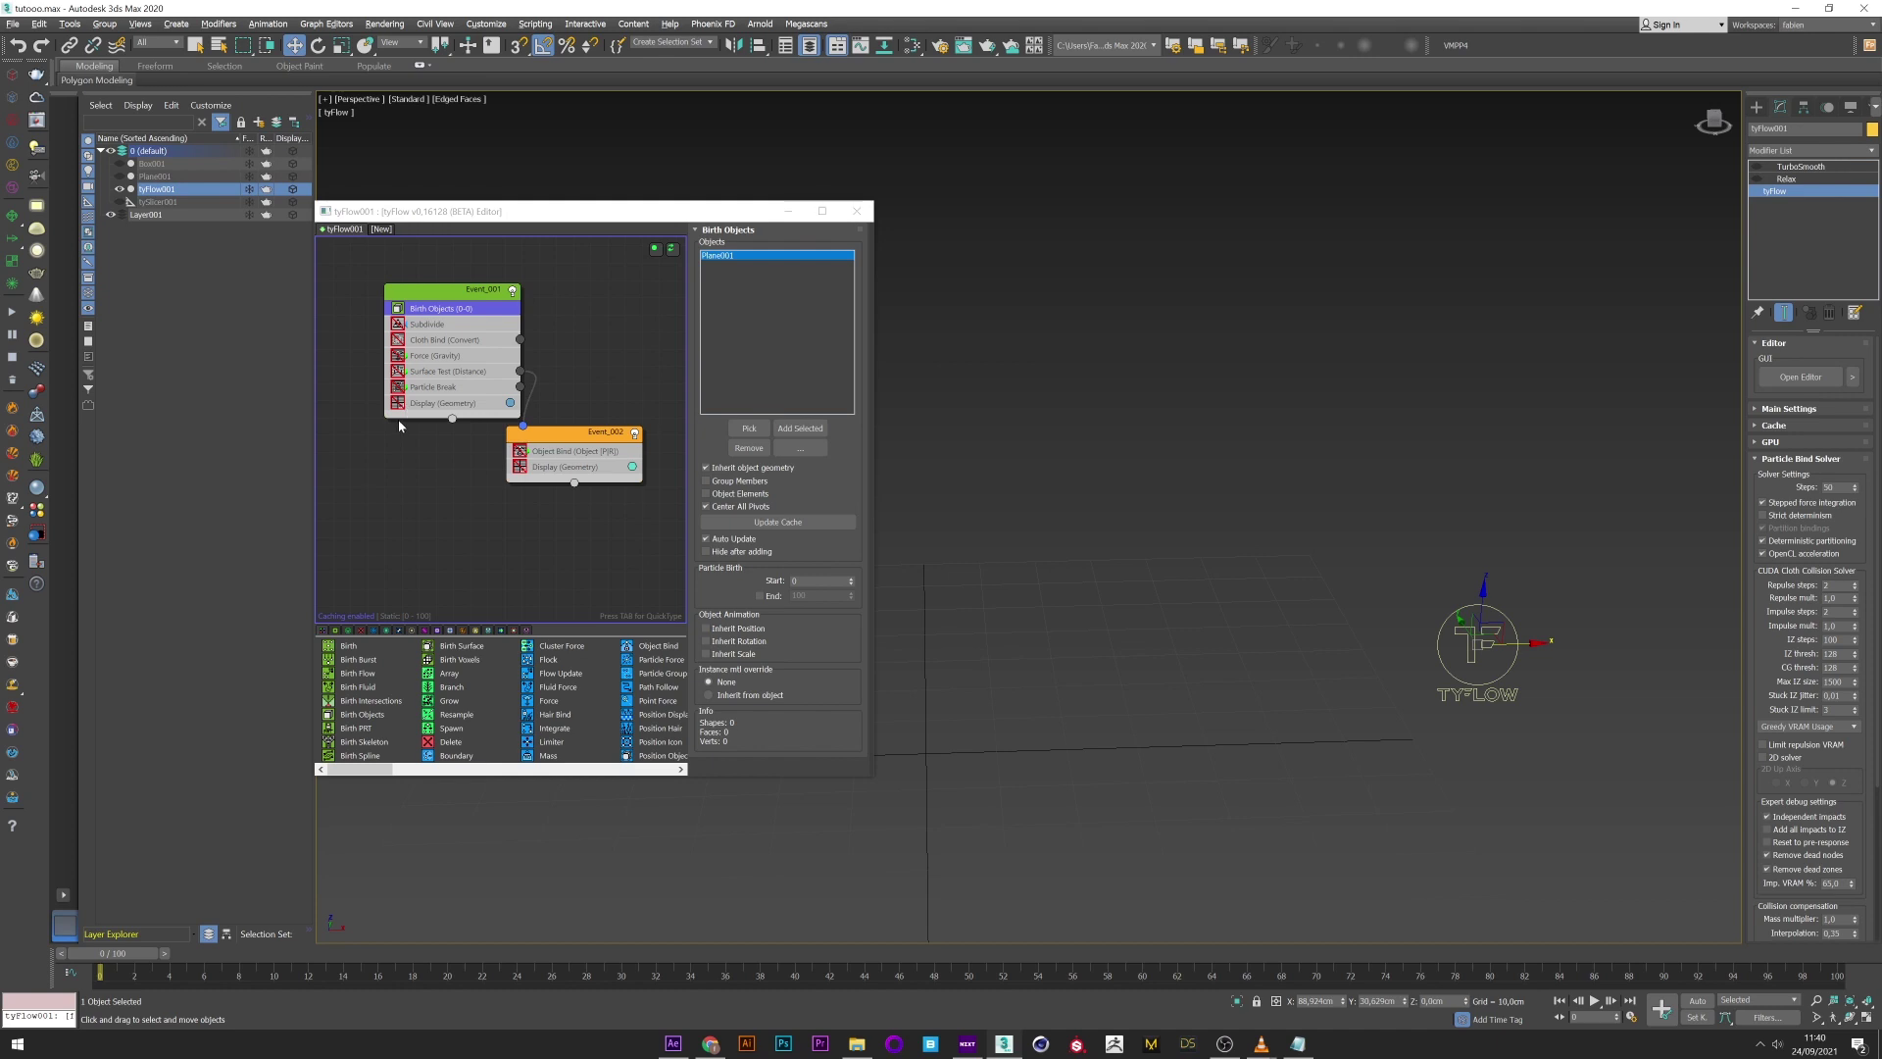
{"action": "left_click", "coordinate": [397, 404]}
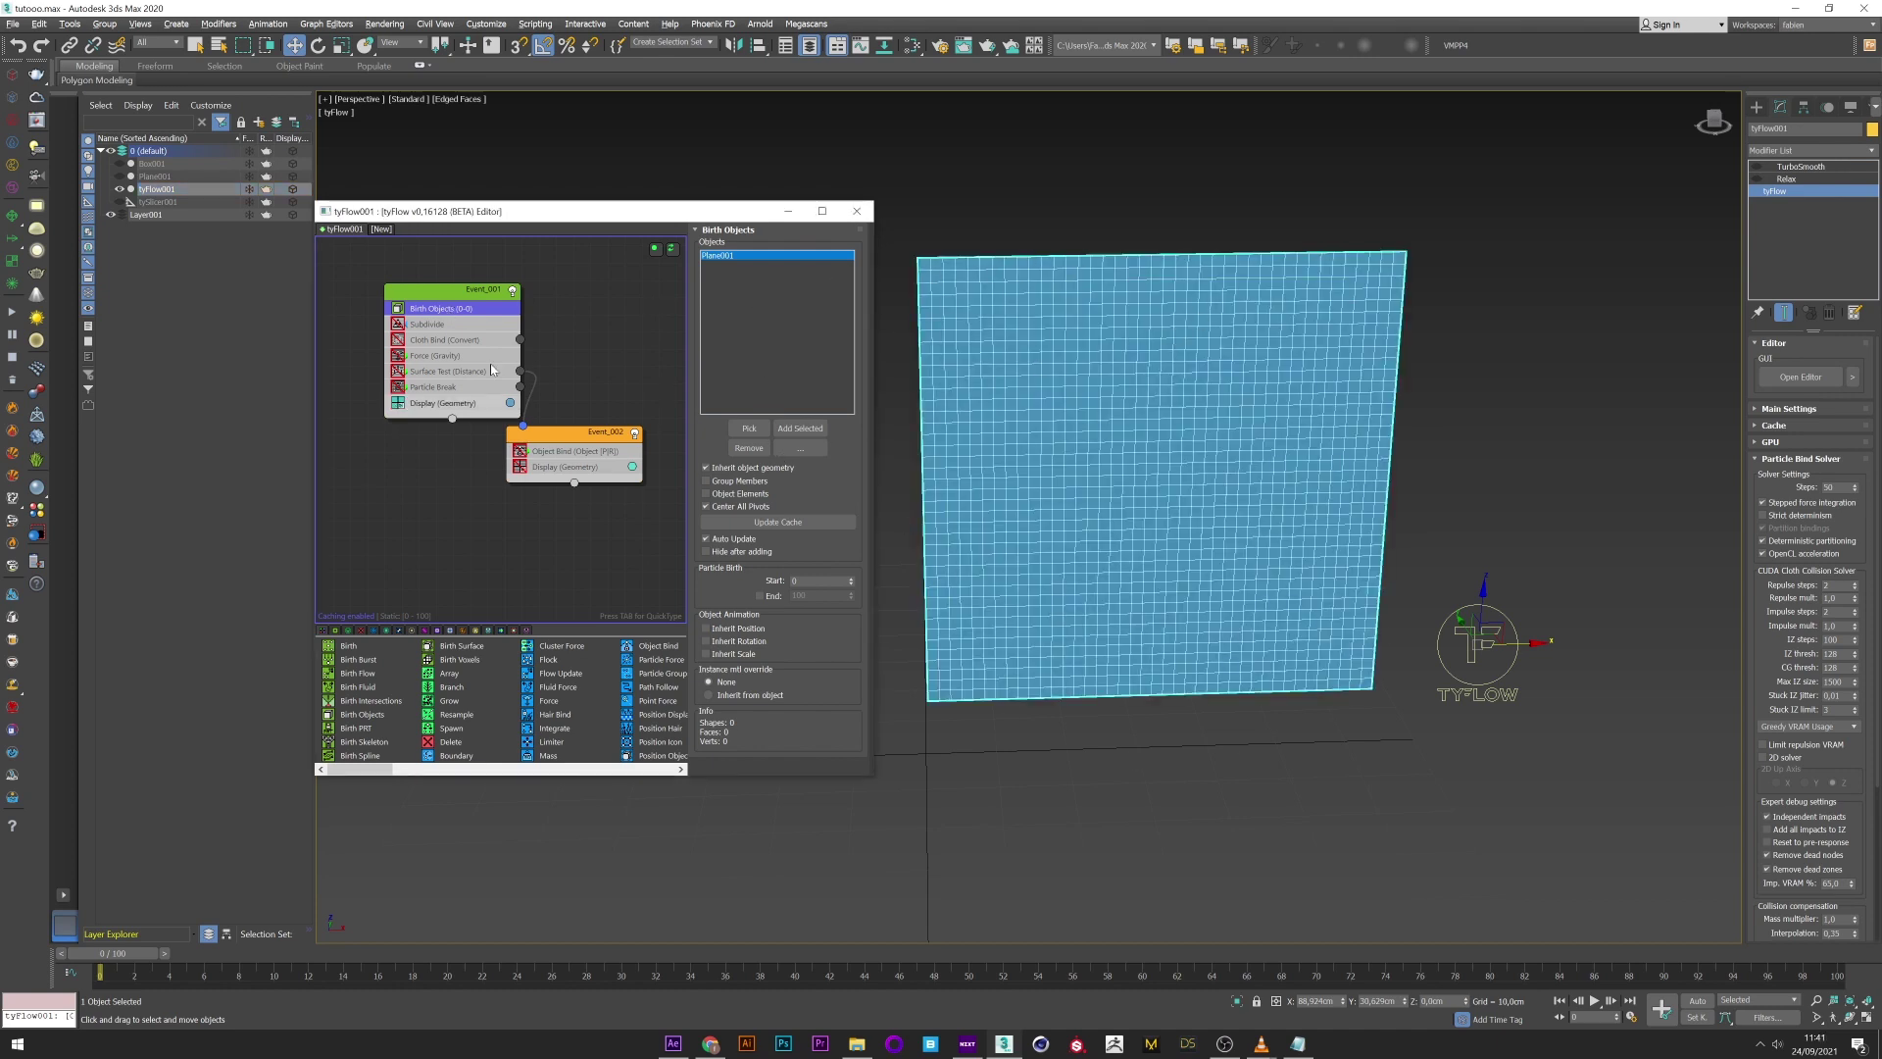
- Re-enable the Subdivide and Cloth Bind operators in Event_001 and review the Cloth Bind solver and tearing settings
{"action": "left_click", "coordinate": [431, 325]}
{"action": "left_click", "coordinate": [398, 324]}
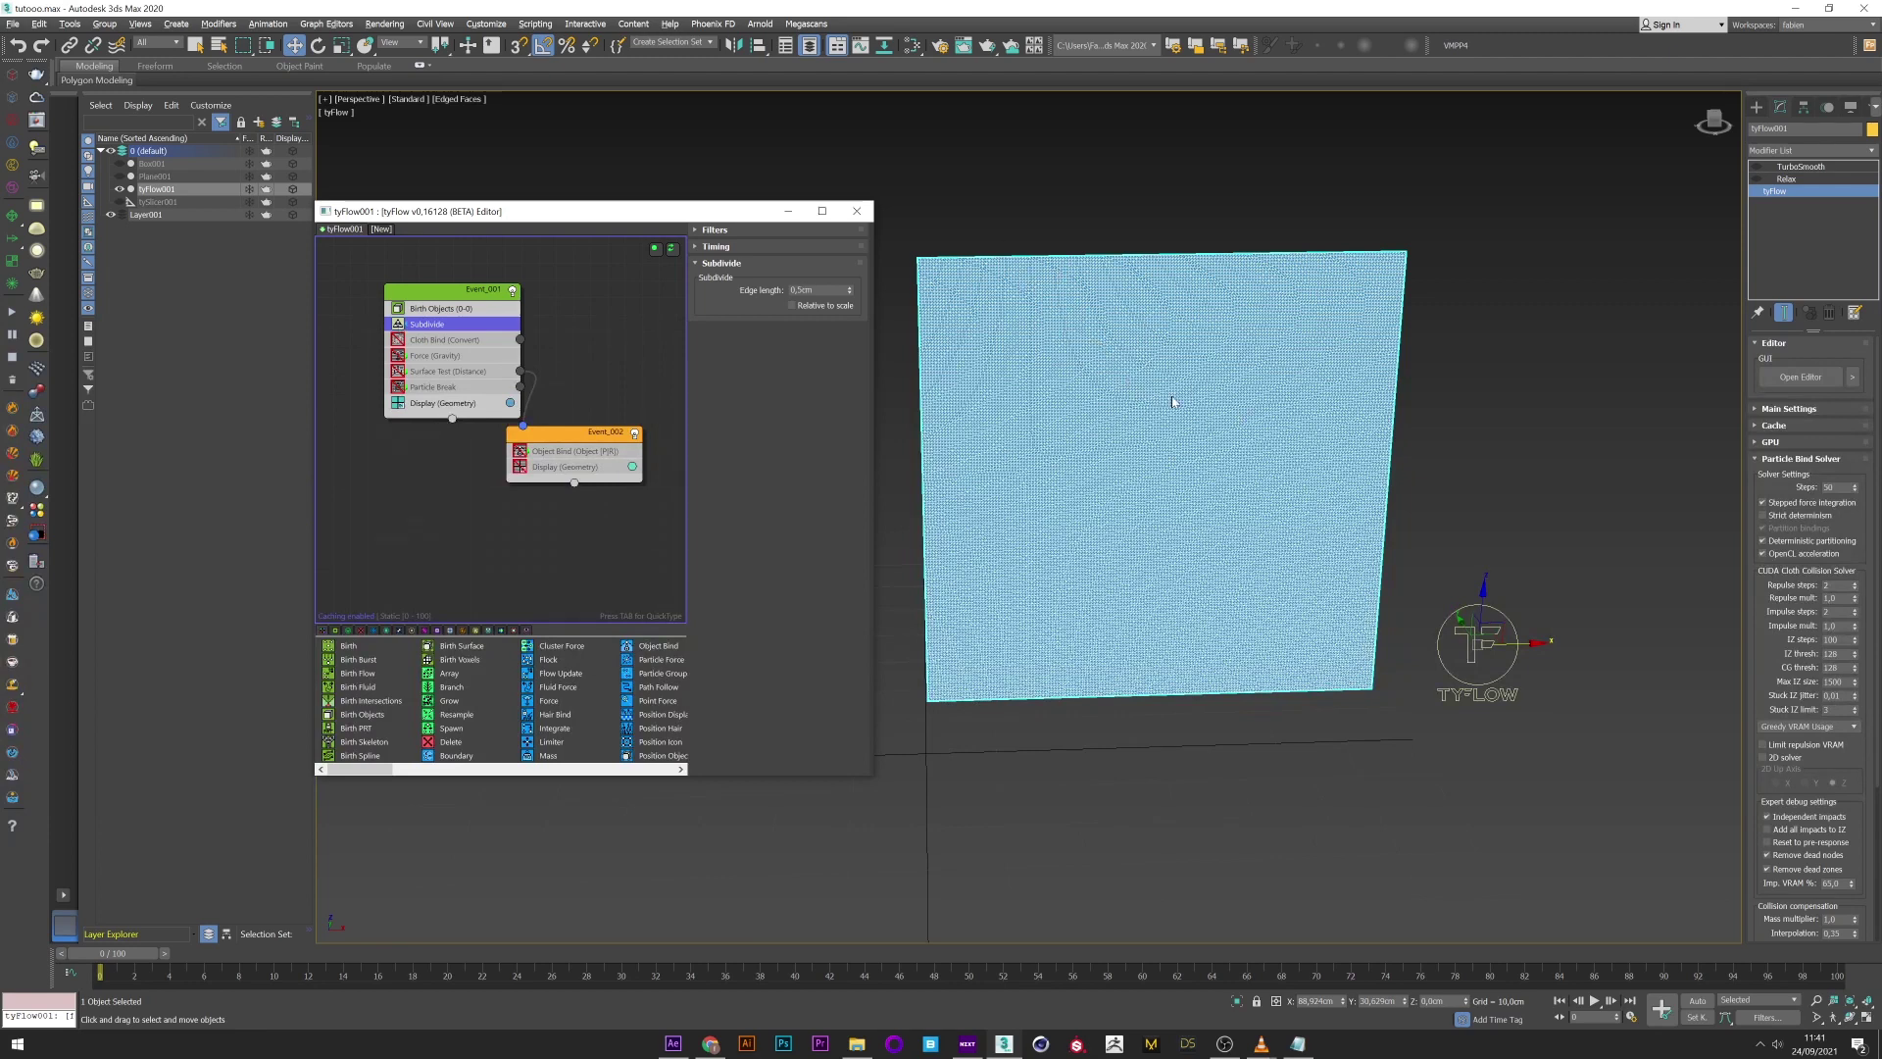
{"action": "left_click", "coordinate": [427, 340]}
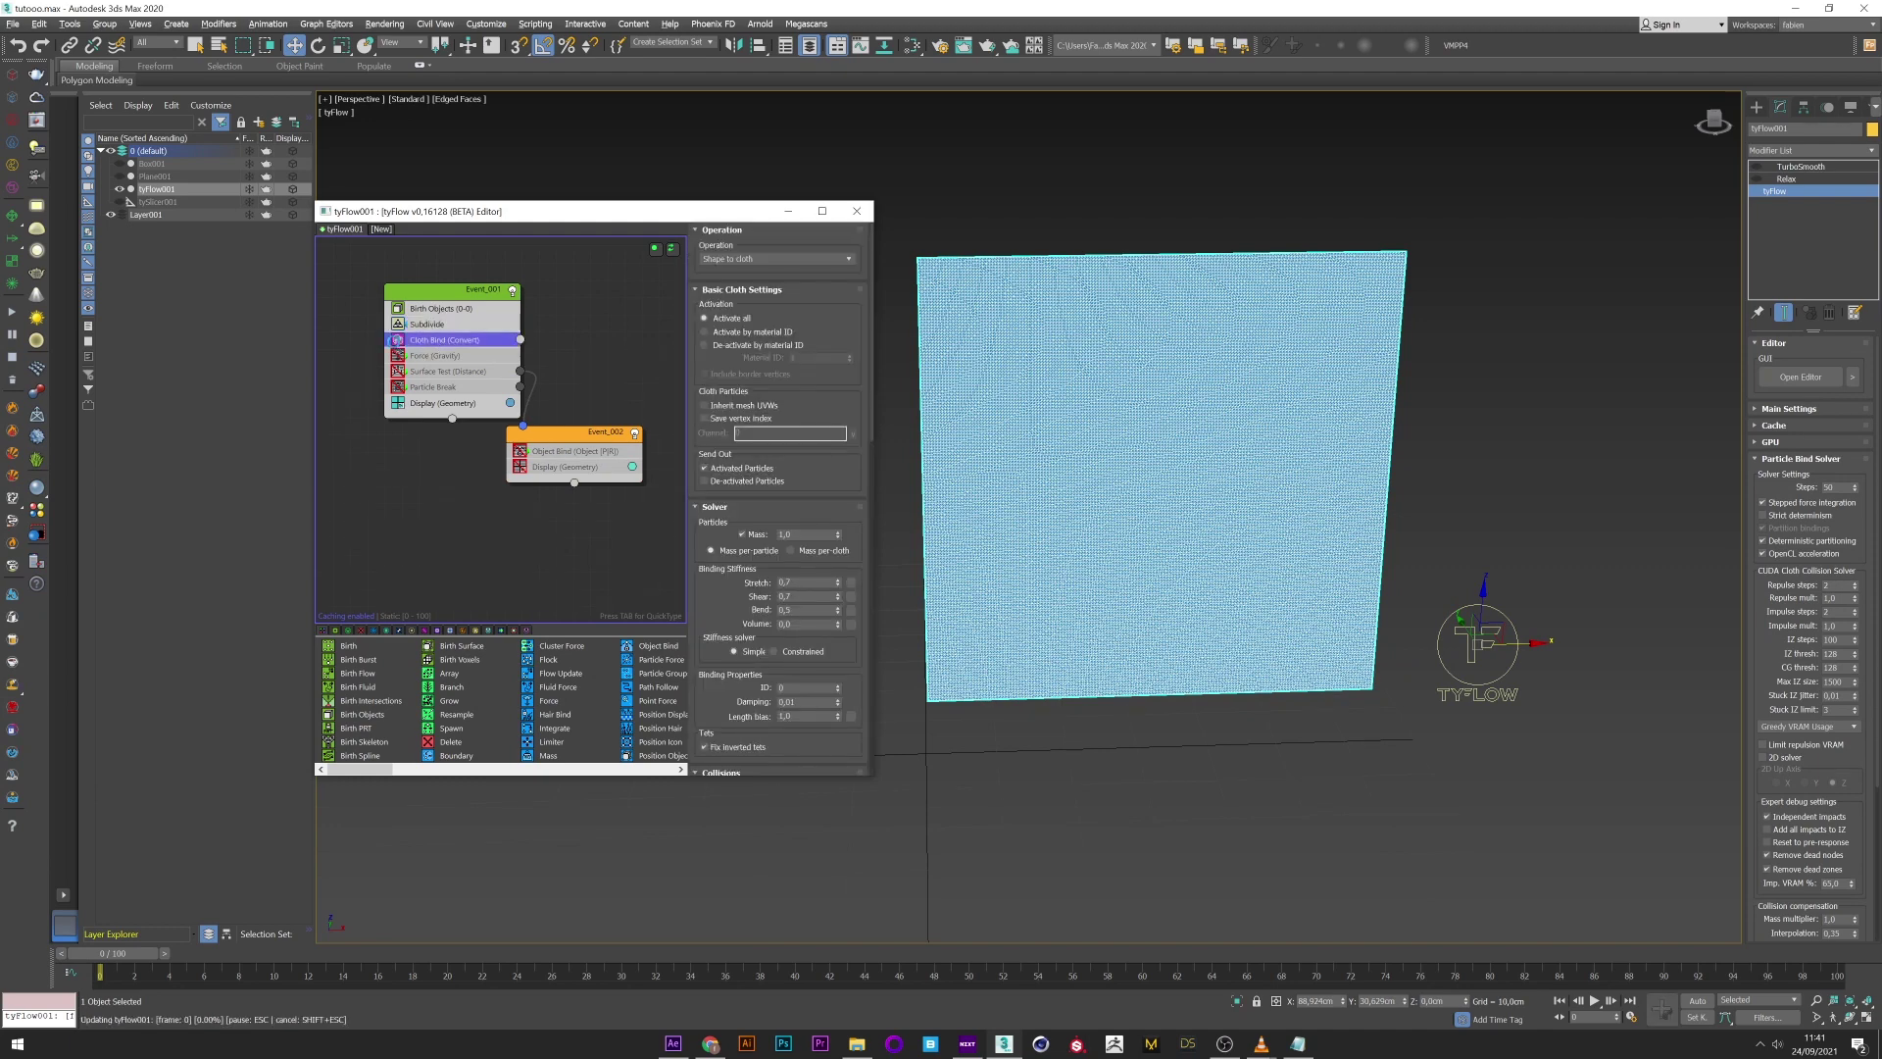
{"action": "left_click_drag", "start_coordinate": [871, 340], "coordinate": [868, 519]}
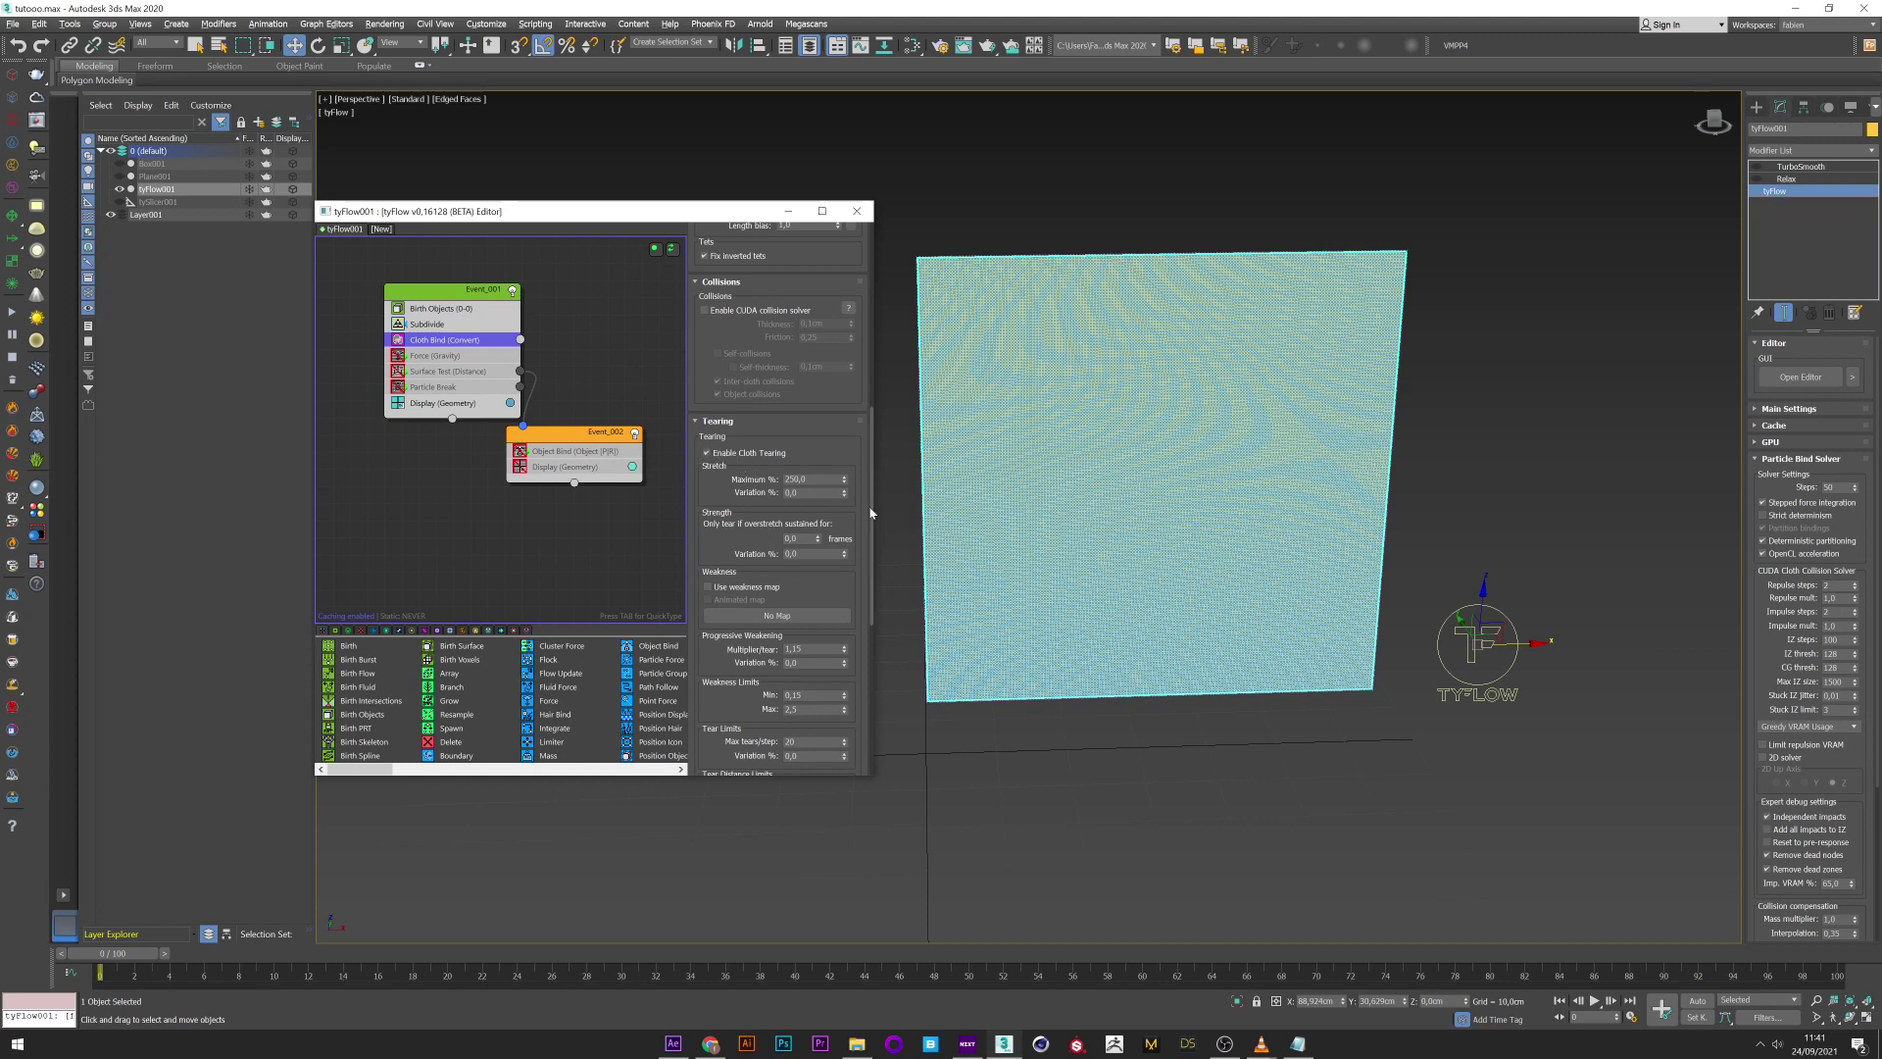
{"action": "left_click_drag", "start_coordinate": [870, 512], "coordinate": [867, 388]}
{"action": "left_click_drag", "start_coordinate": [866, 388], "coordinate": [867, 338]}
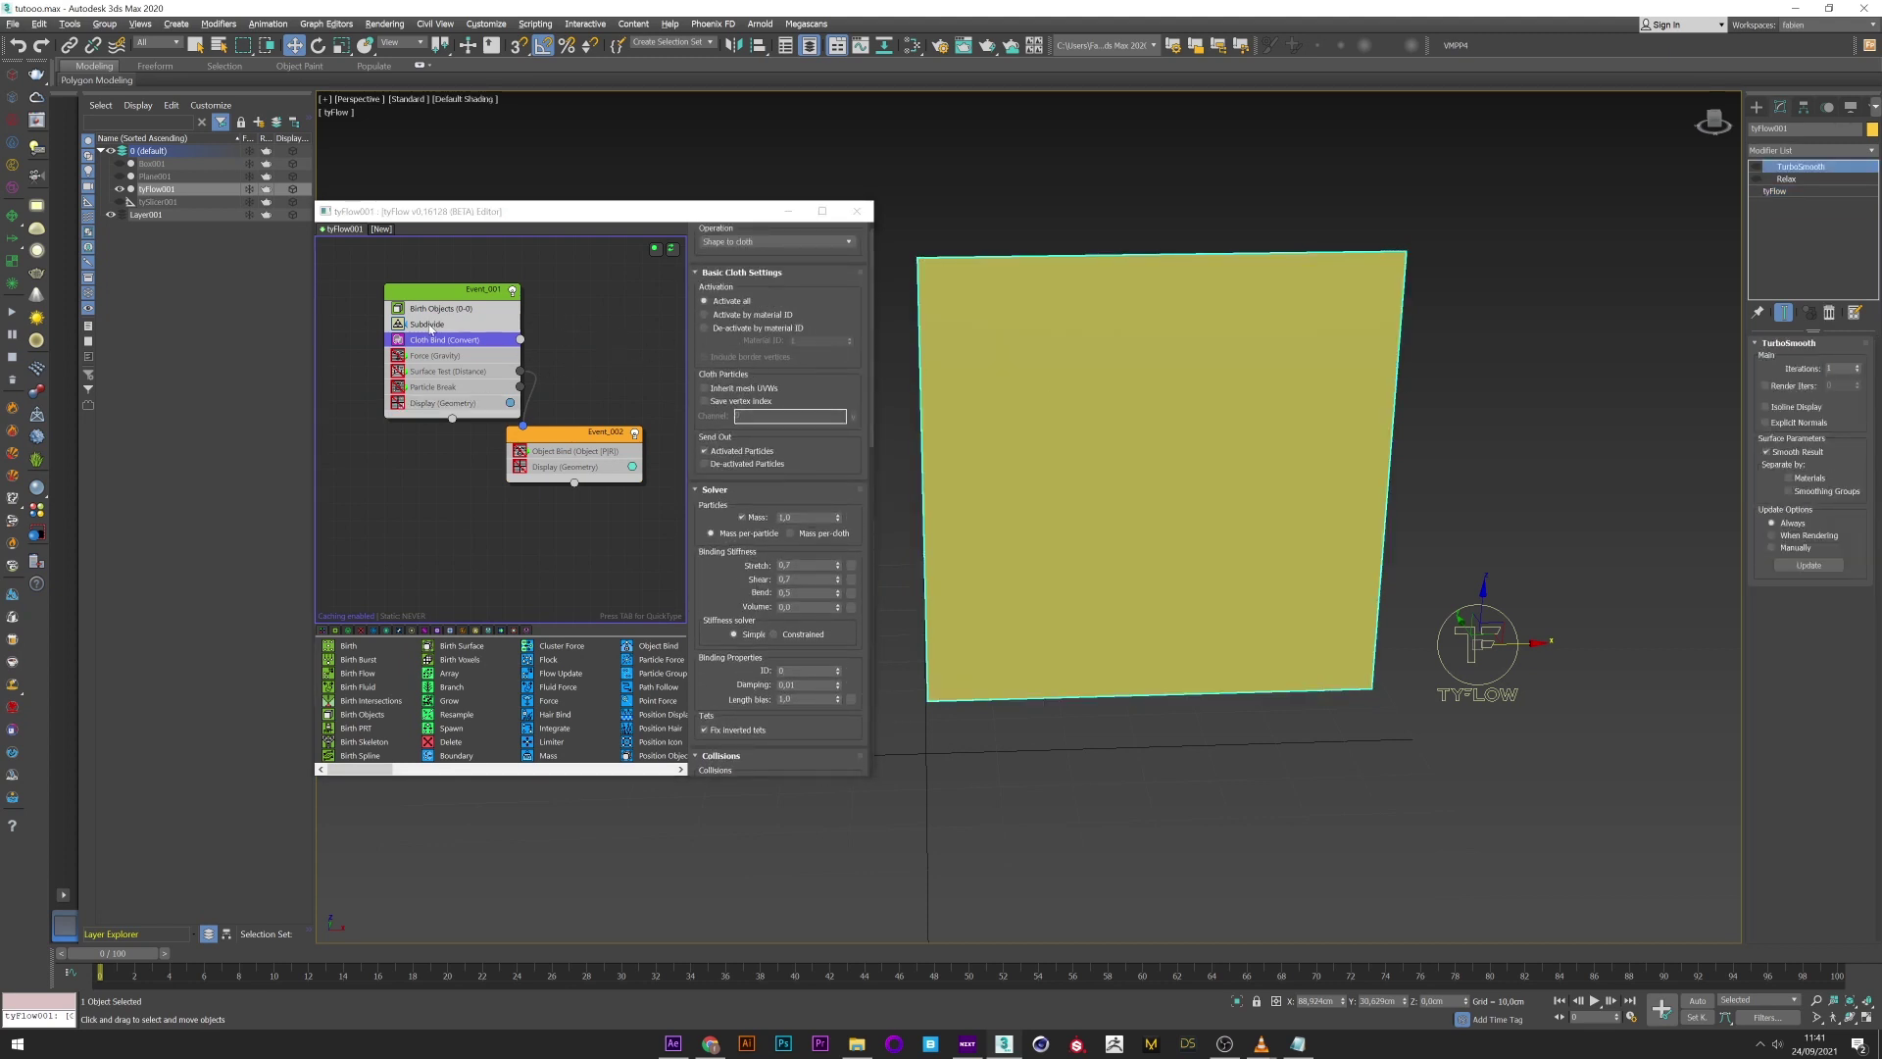
- Re-enable the gravity Force operator in Event_001 and scrub the timeline to preview its effect on the cloth
{"action": "left_click", "coordinate": [421, 356]}
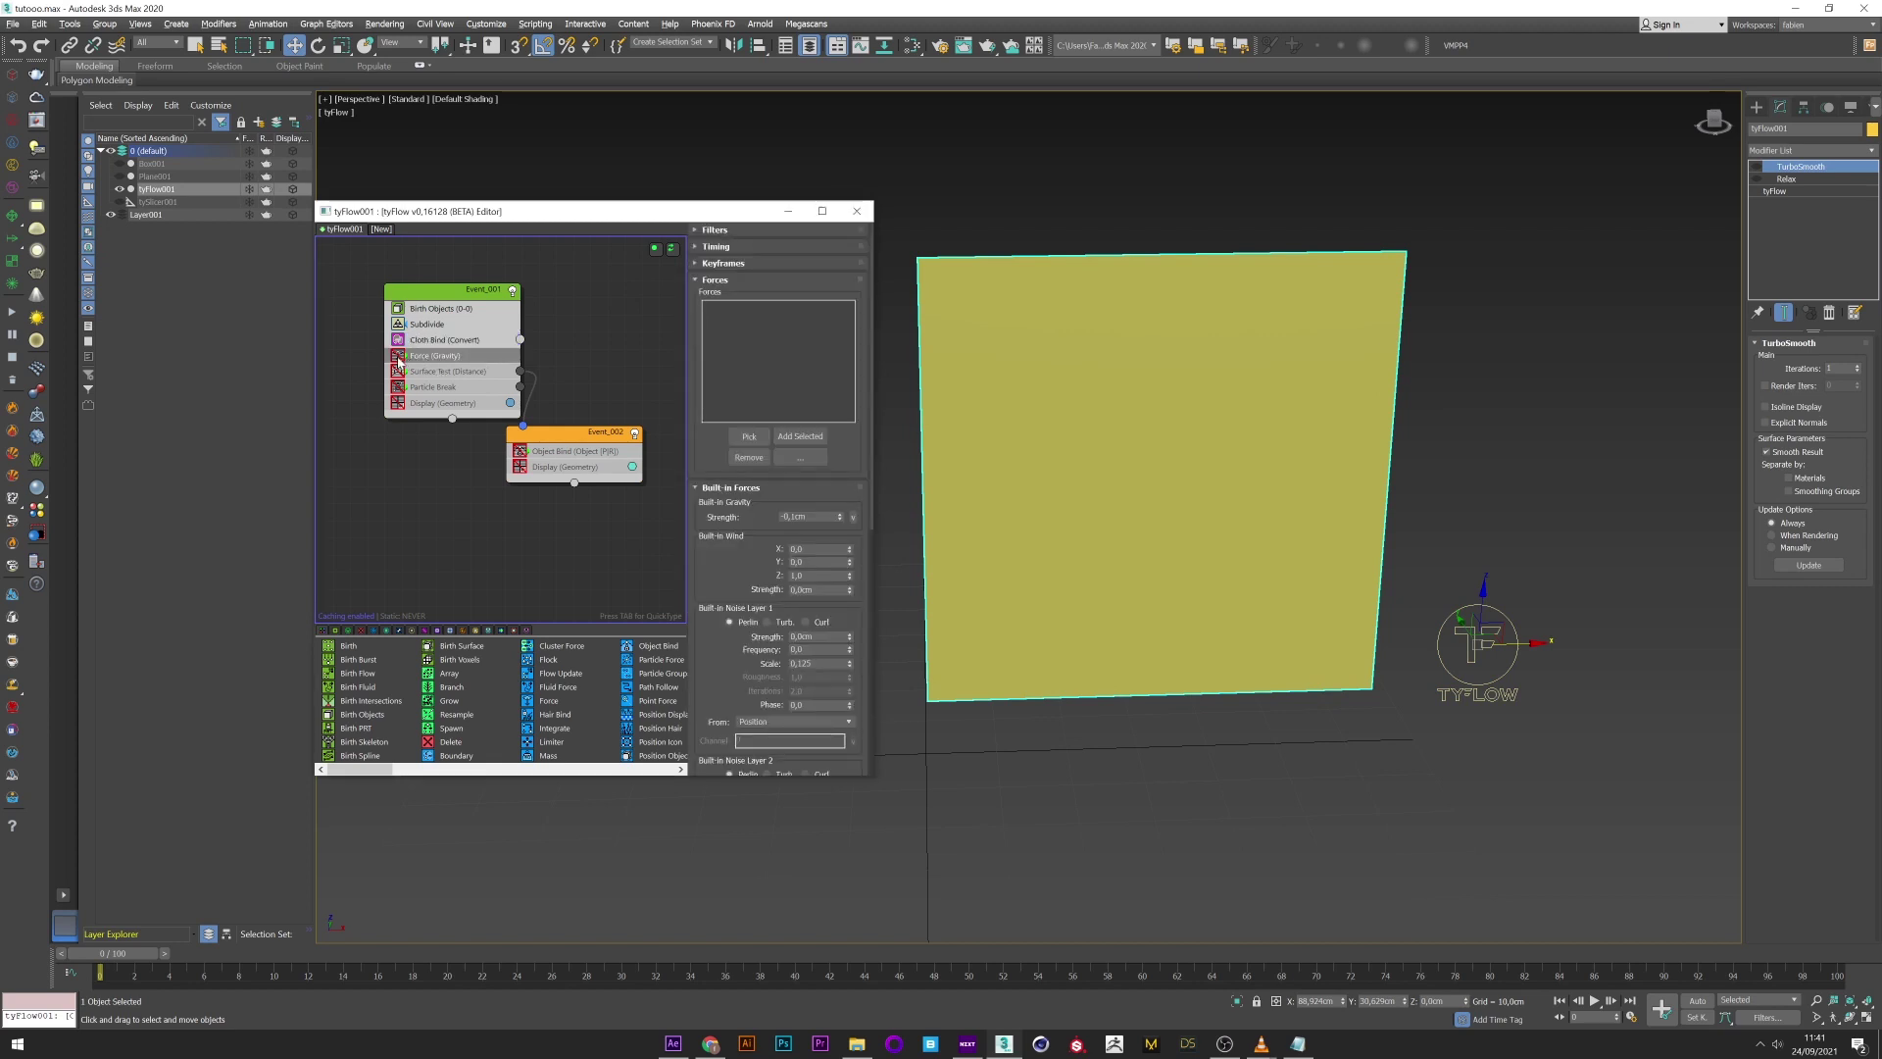
{"action": "left_click", "coordinate": [423, 357]}
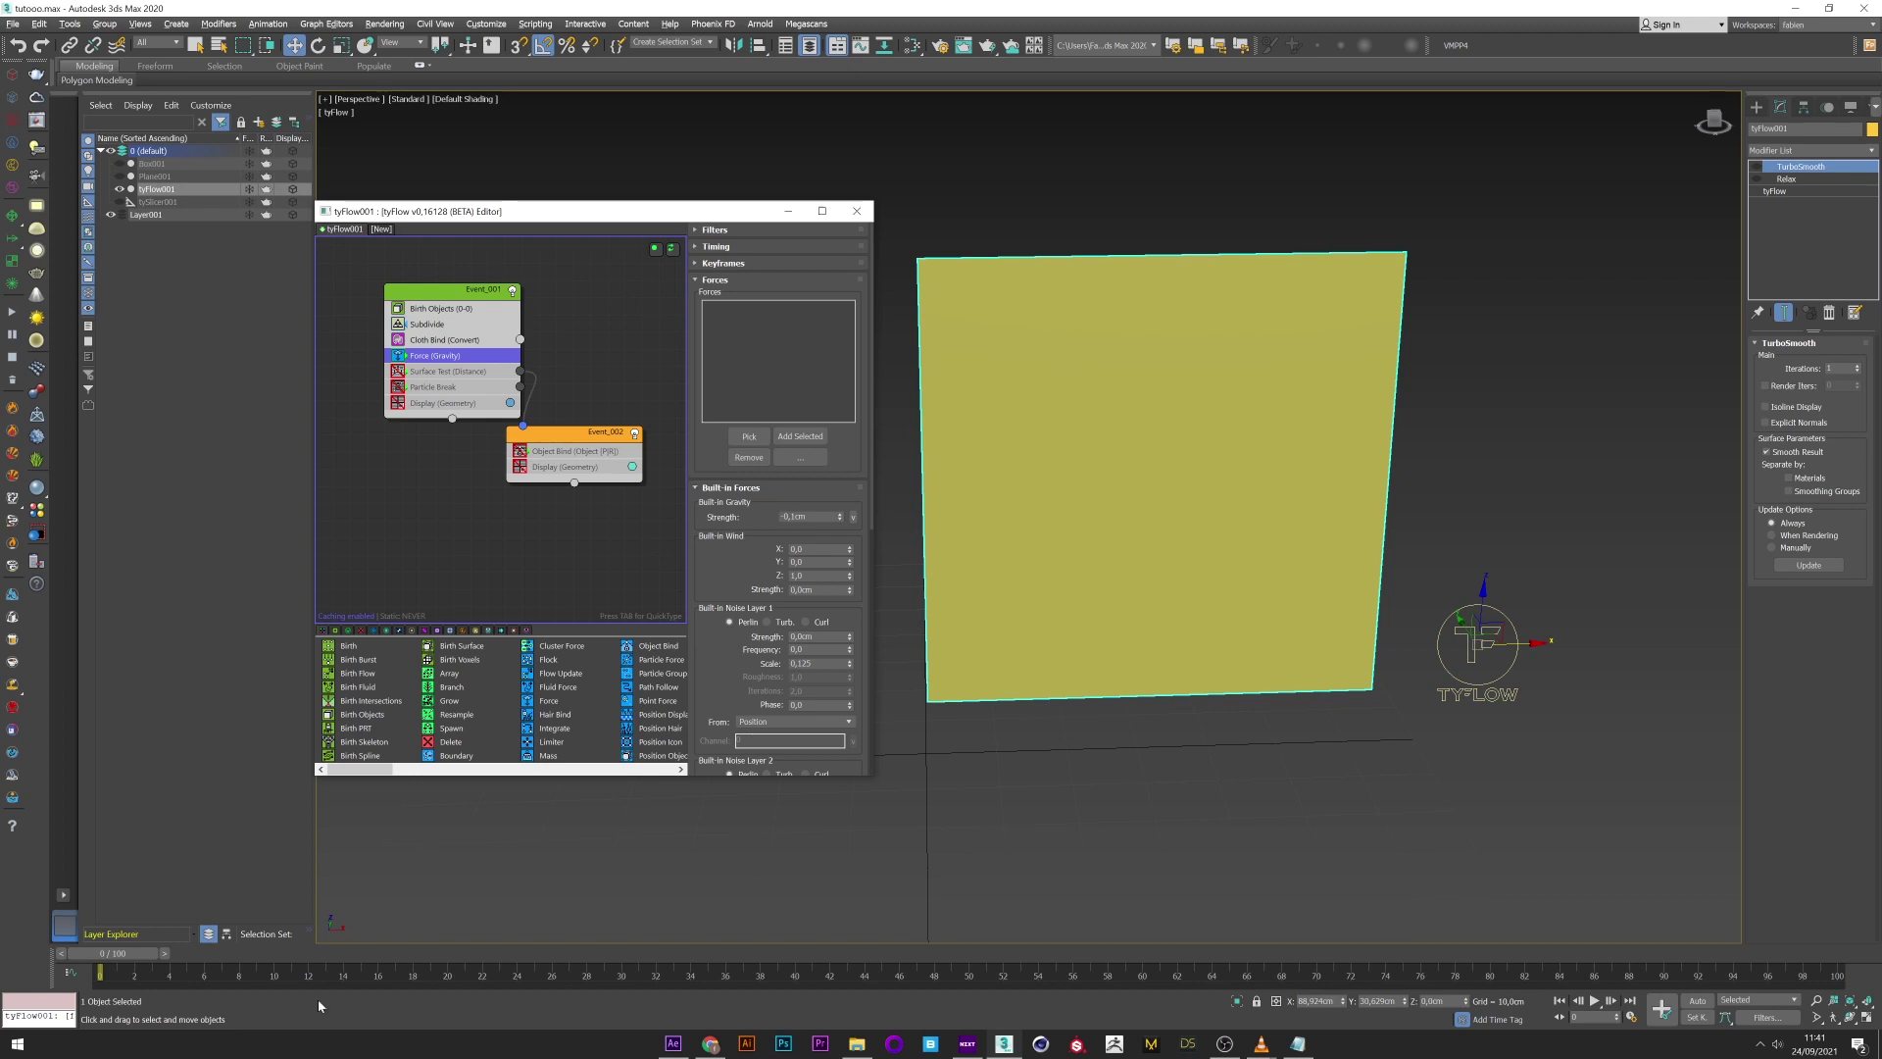
{"action": "left_click_drag", "start_coordinate": [113, 954], "coordinate": [59, 981]}
{"action": "key", "text": "w"}
- Review the Surface Test operator's Box001 target and unhide Box001 in the scene
{"action": "left_click", "coordinate": [450, 372]}
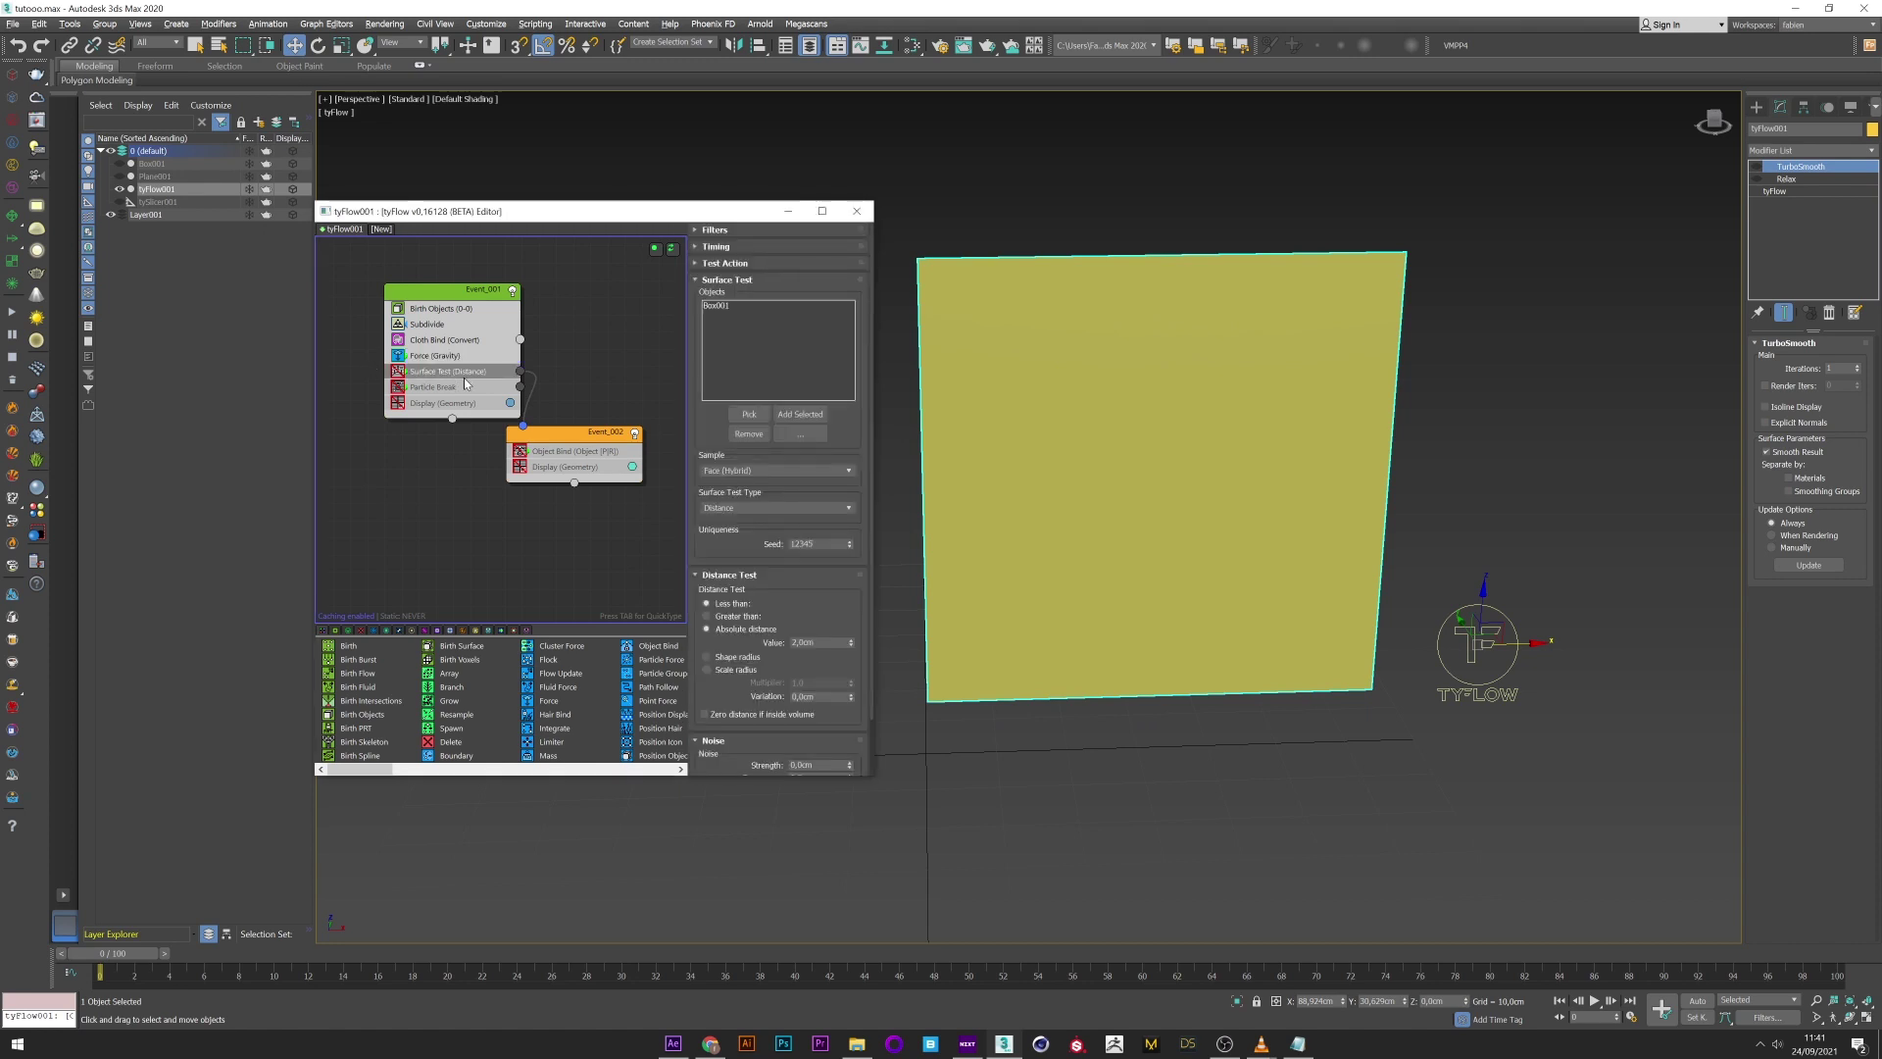
{"action": "left_click", "coordinate": [729, 308]}
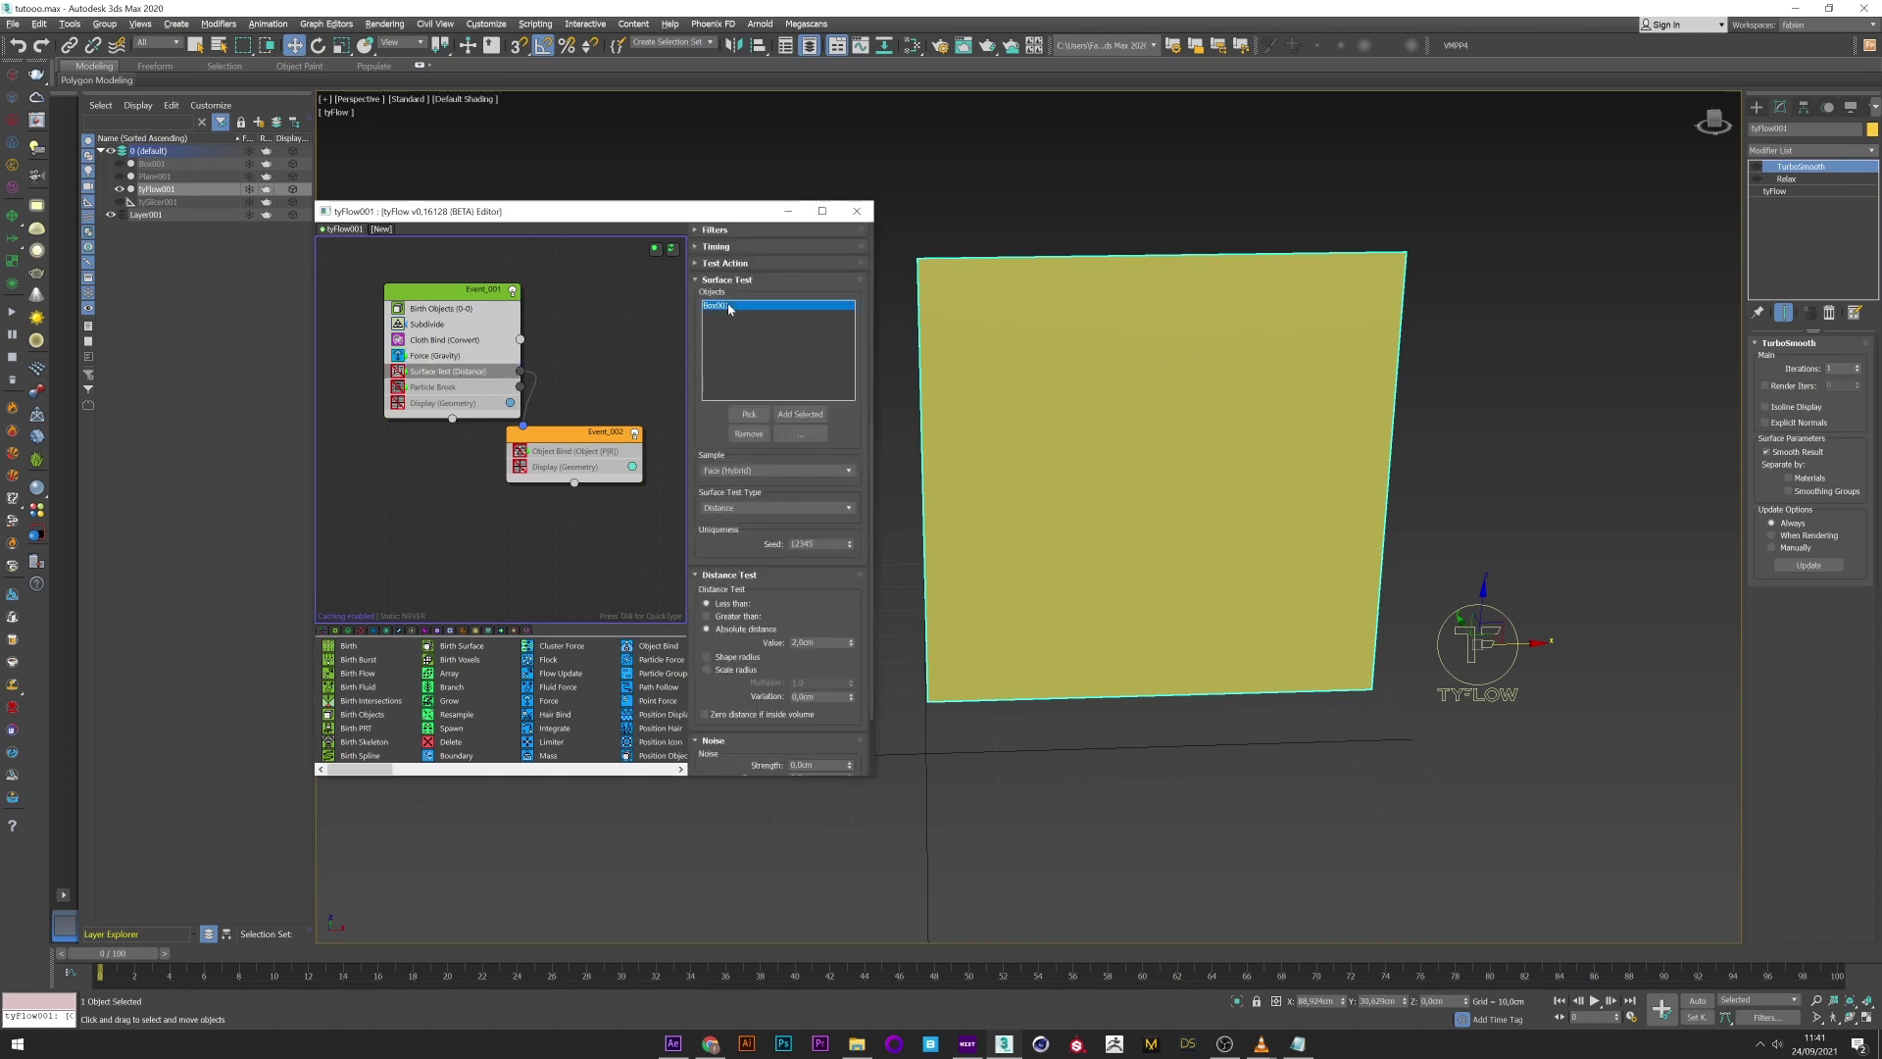
{"action": "left_click", "coordinate": [119, 164]}
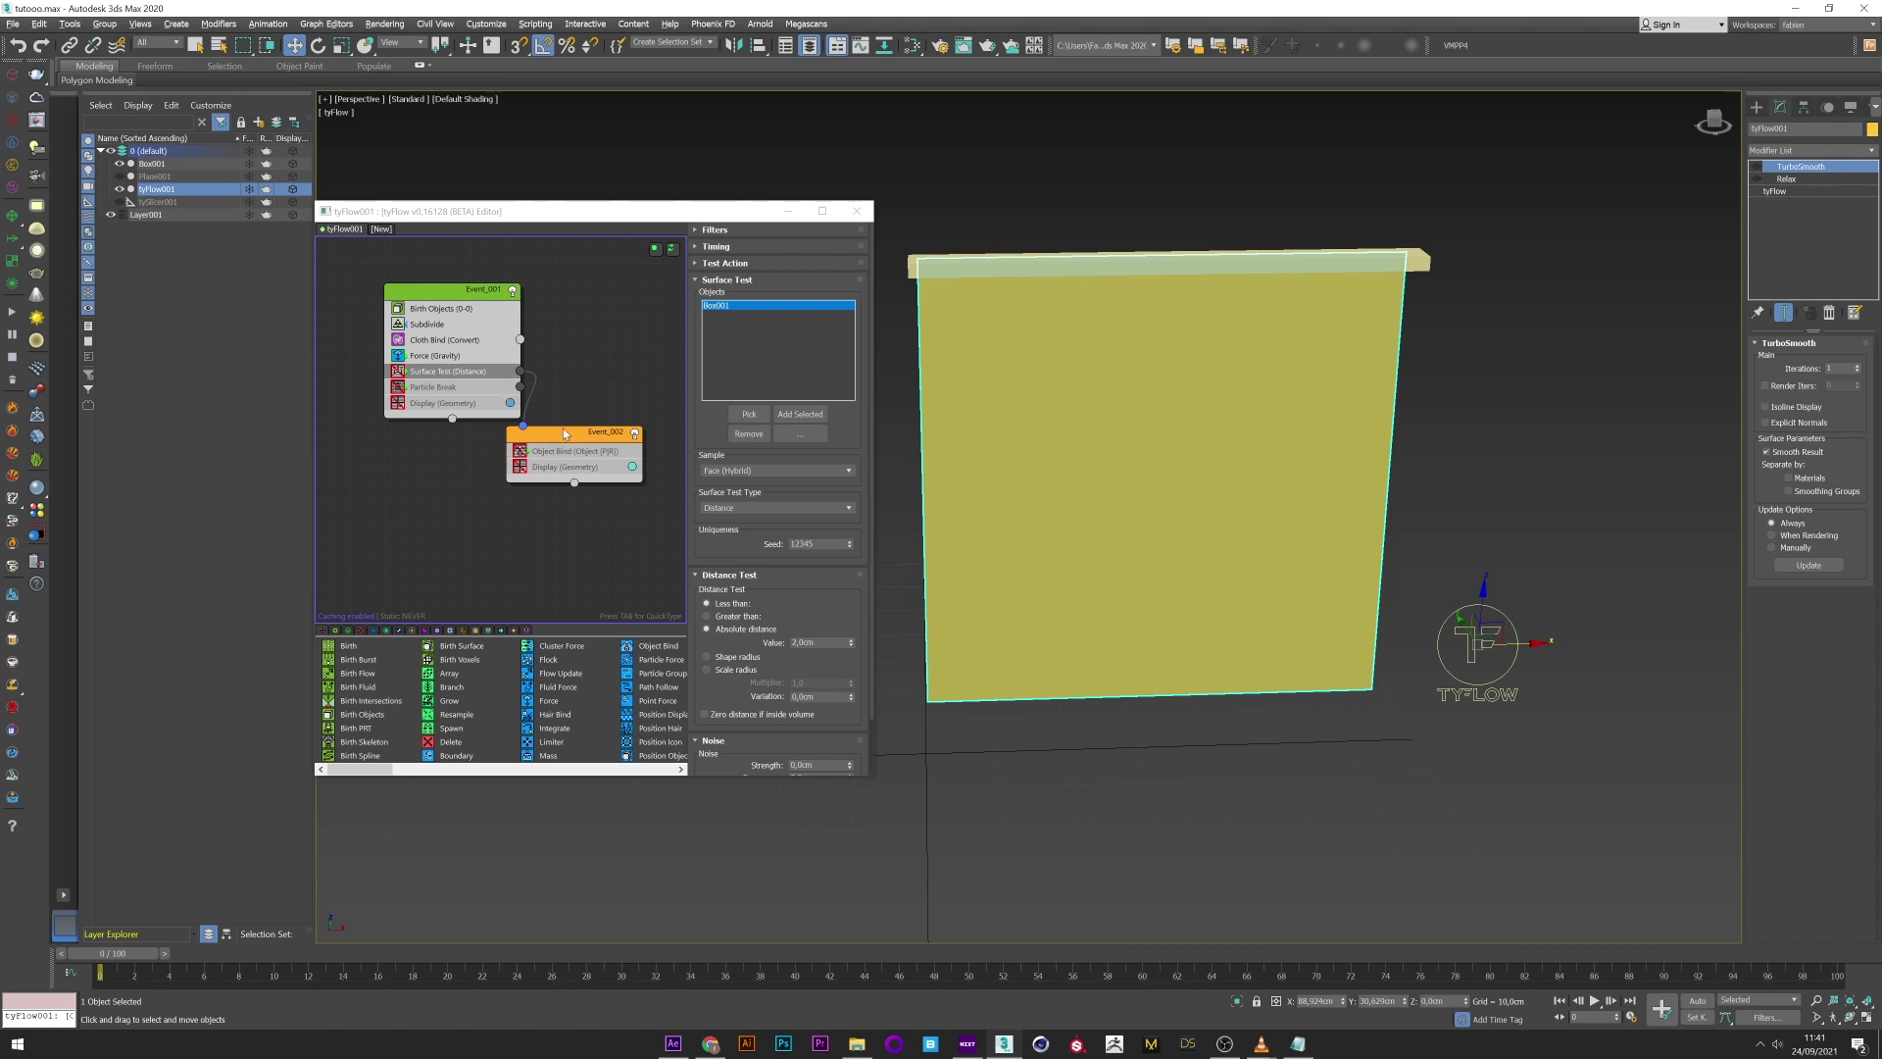
- Move Event_002 aside and re-enable the Surface Test operator plus Object Bind and Display in Event_002
{"action": "left_click_drag", "start_coordinate": [564, 433], "coordinate": [593, 431]}
{"action": "left_click", "coordinate": [589, 450]}
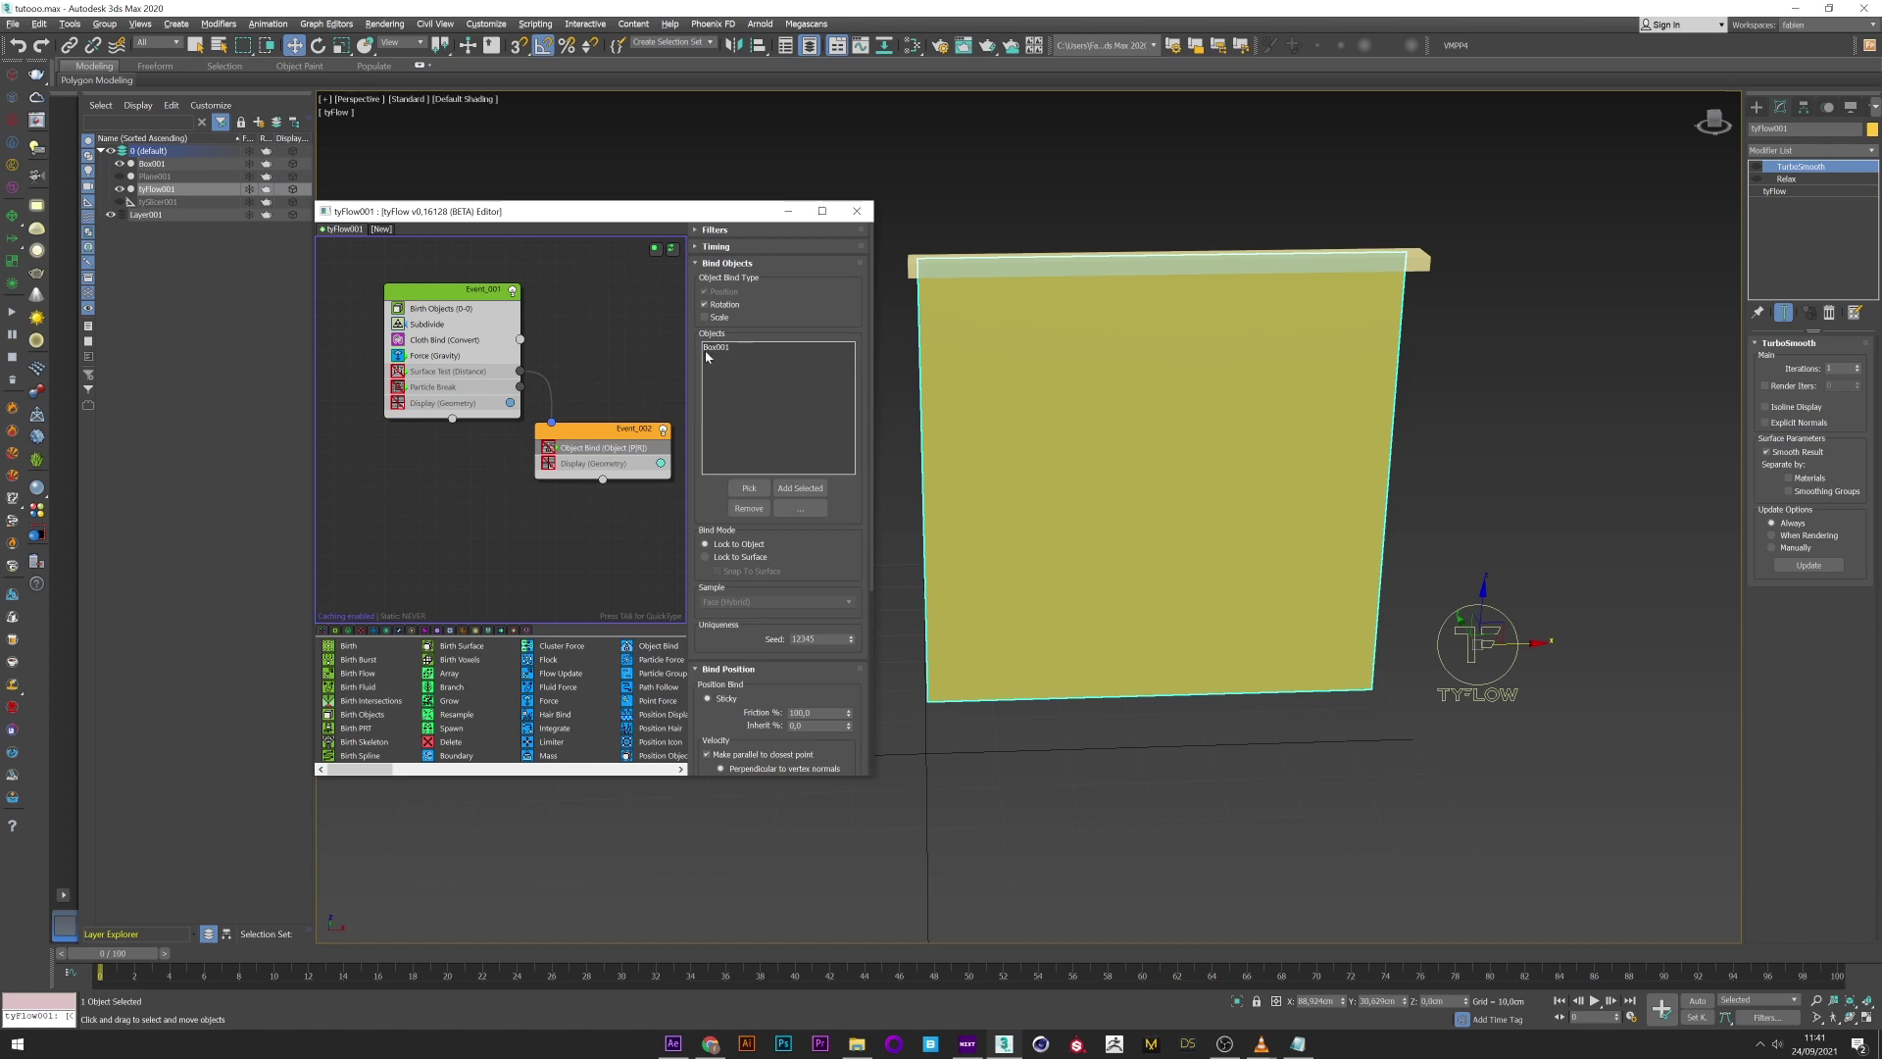
{"action": "left_click", "coordinate": [399, 373]}
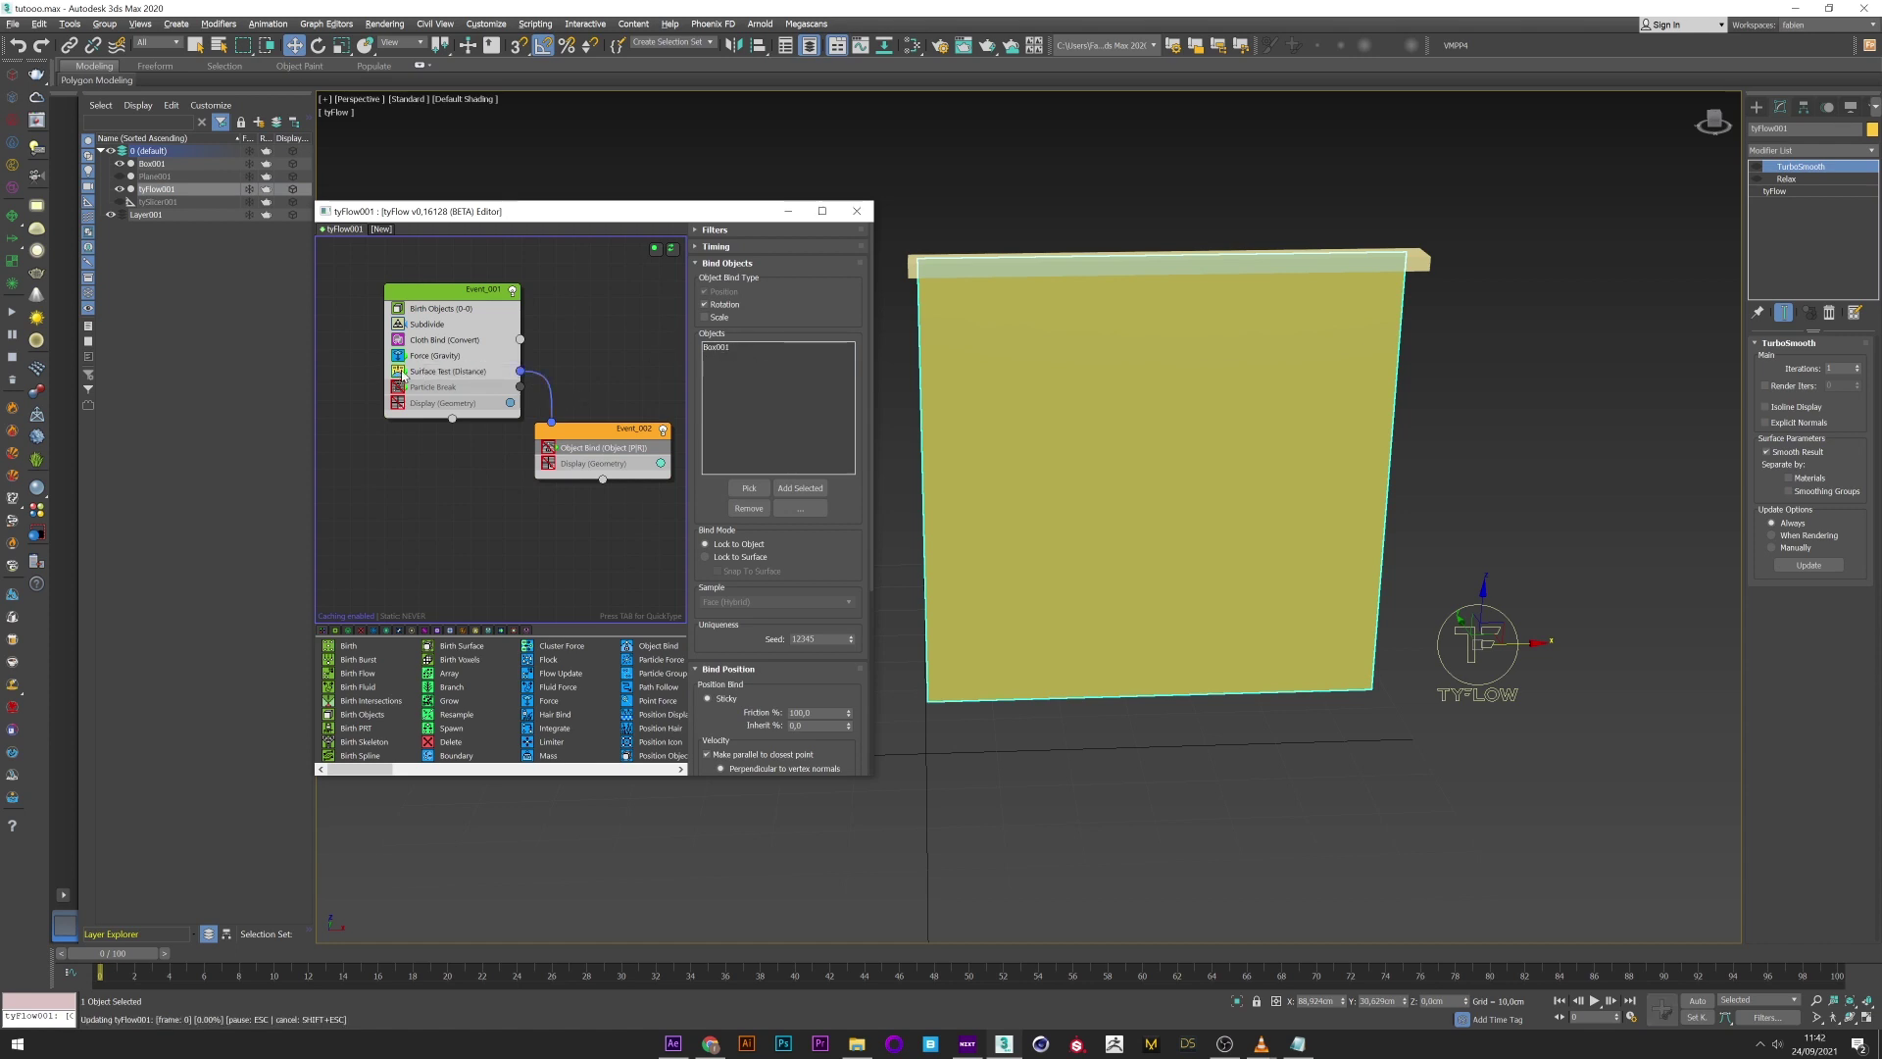
{"action": "left_click", "coordinate": [551, 450]}
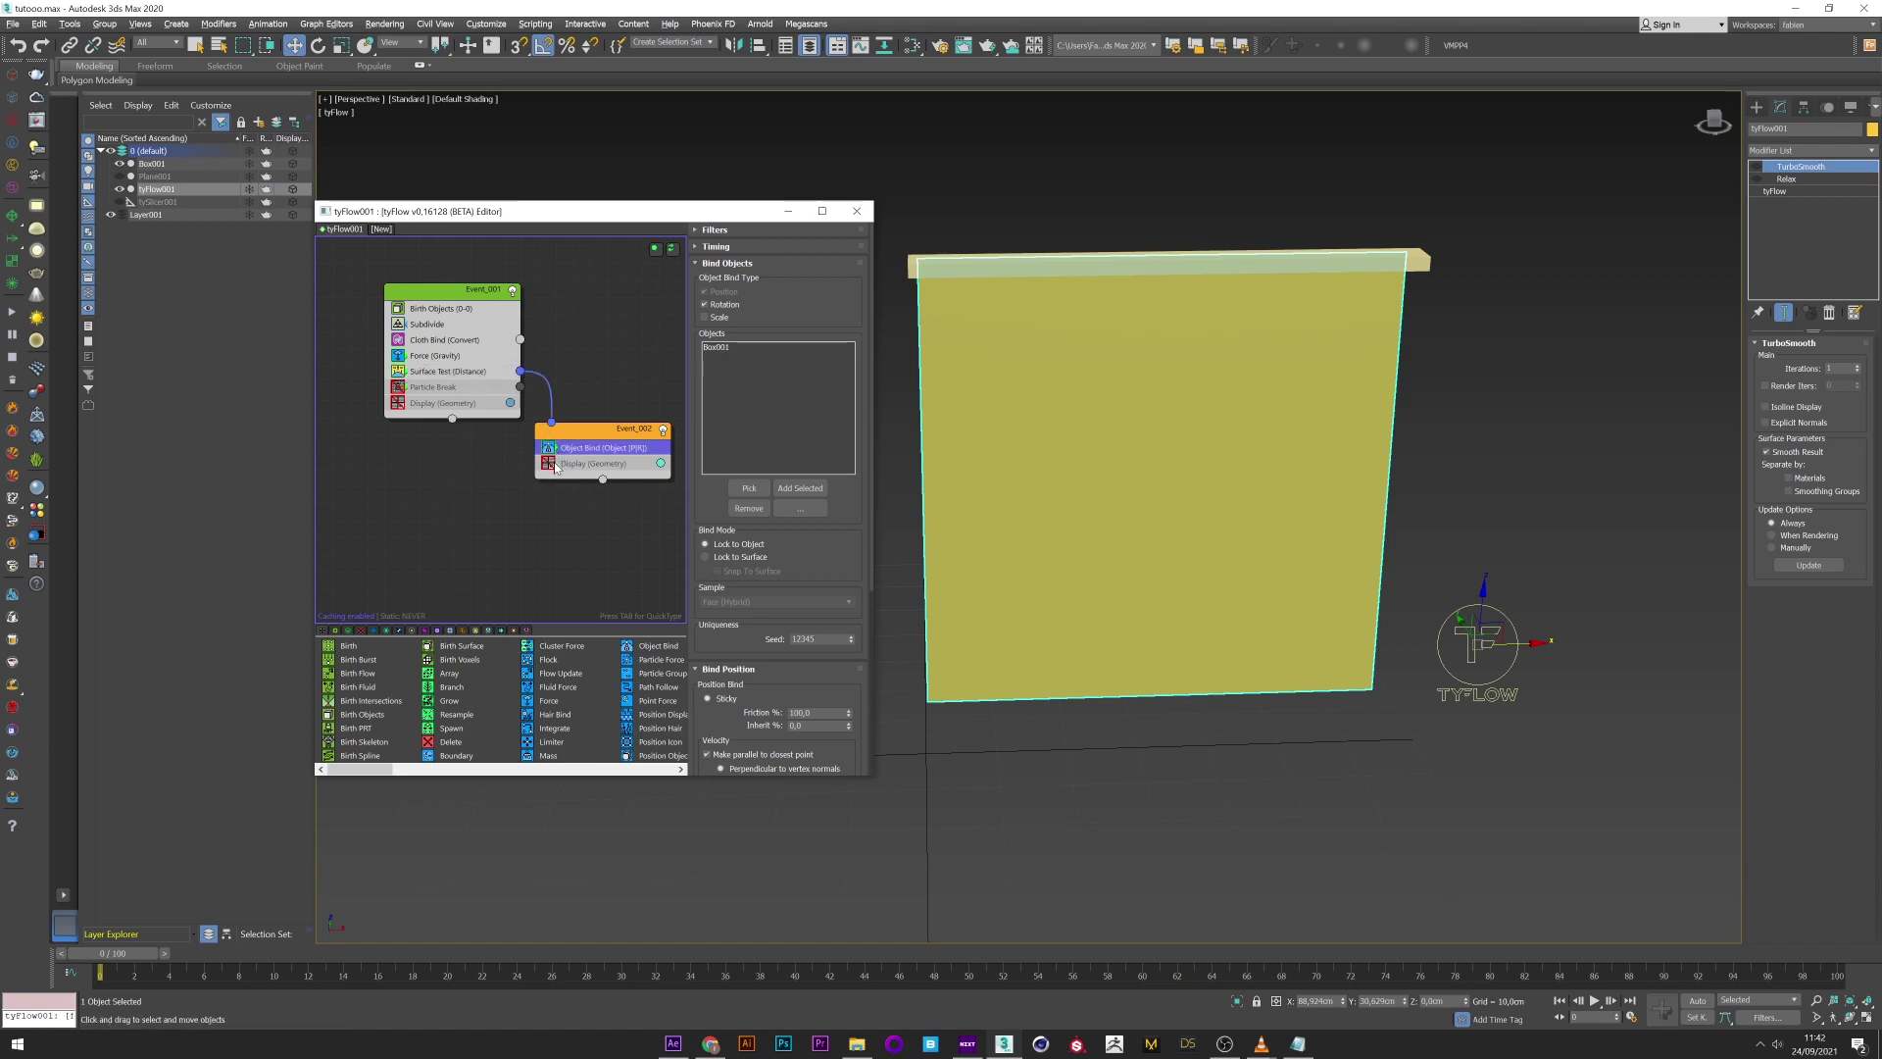
{"action": "left_click", "coordinate": [549, 464]}
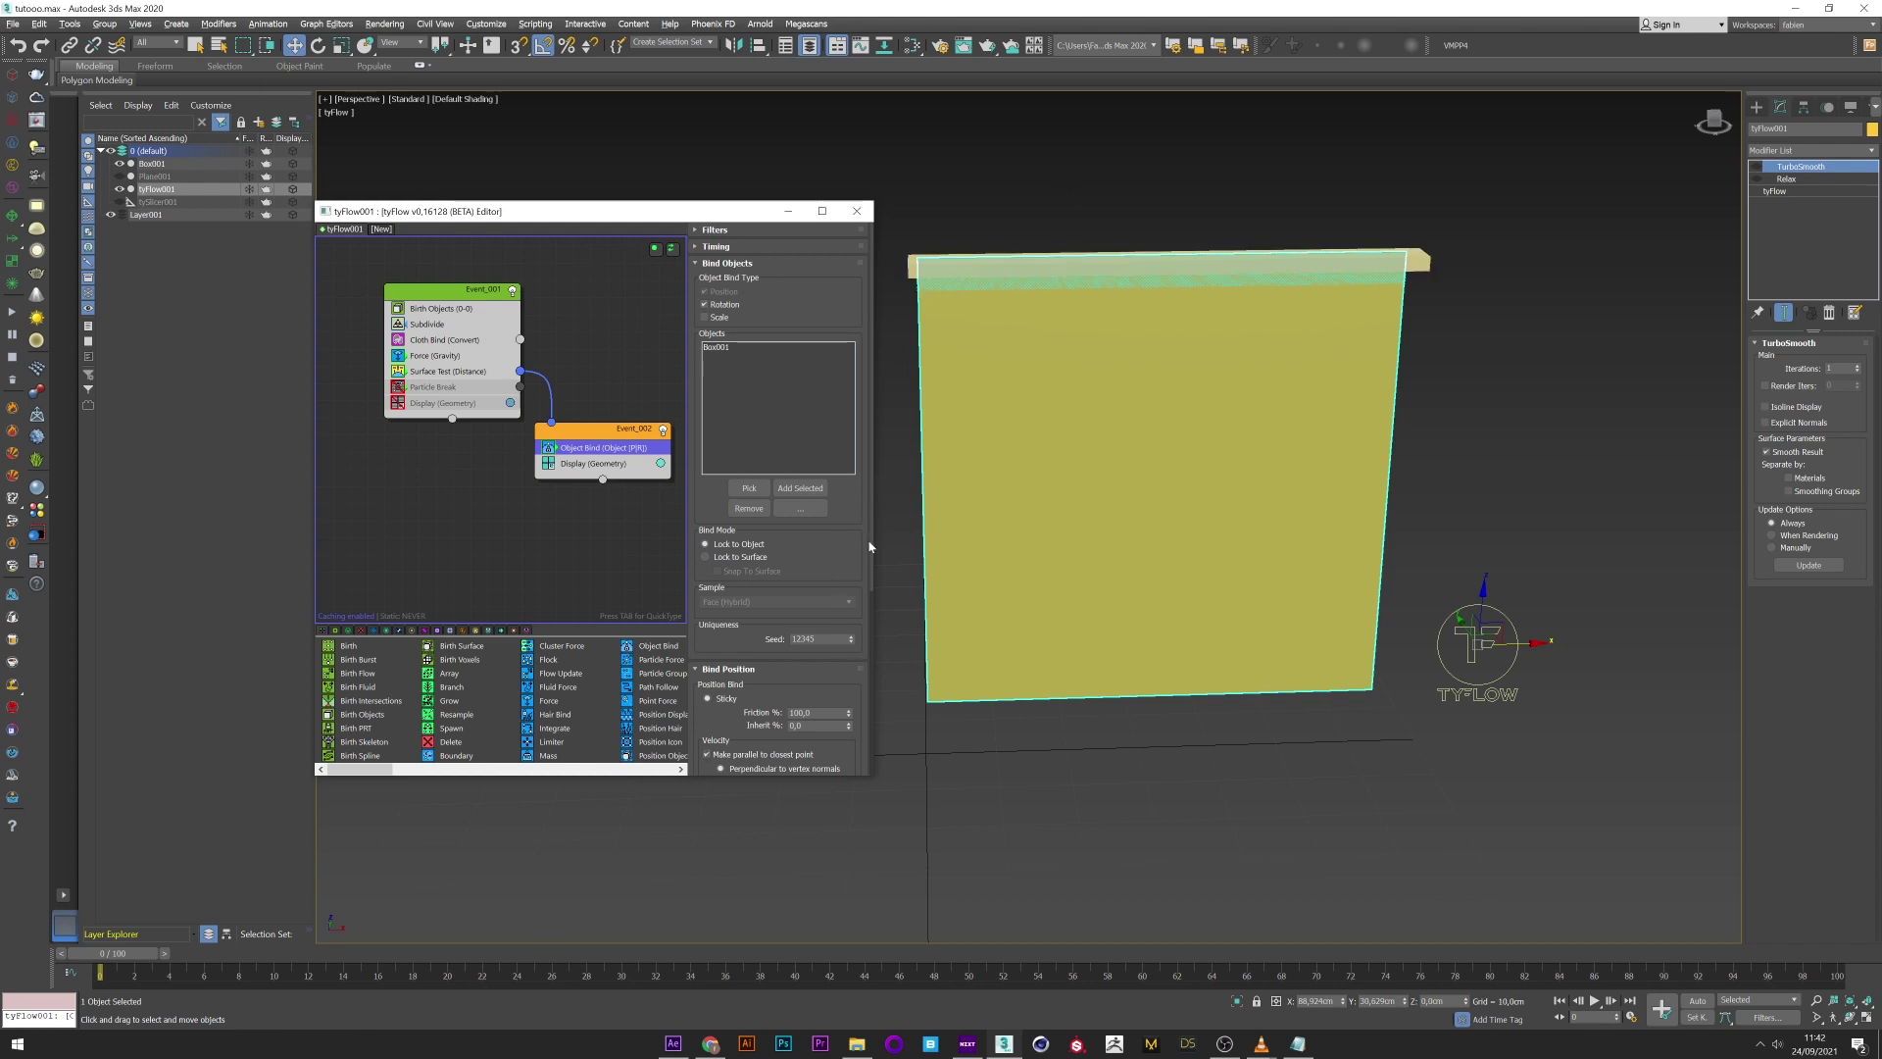
- Try an absolute distance of 1 cm in the Surface Test, return it to 2 cm, and scrub the timeline to preview the curtain
{"action": "scroll", "coordinate": [869, 547], "scroll_direction": "down", "scroll_amount": 2}
{"action": "left_click", "coordinate": [448, 371]}
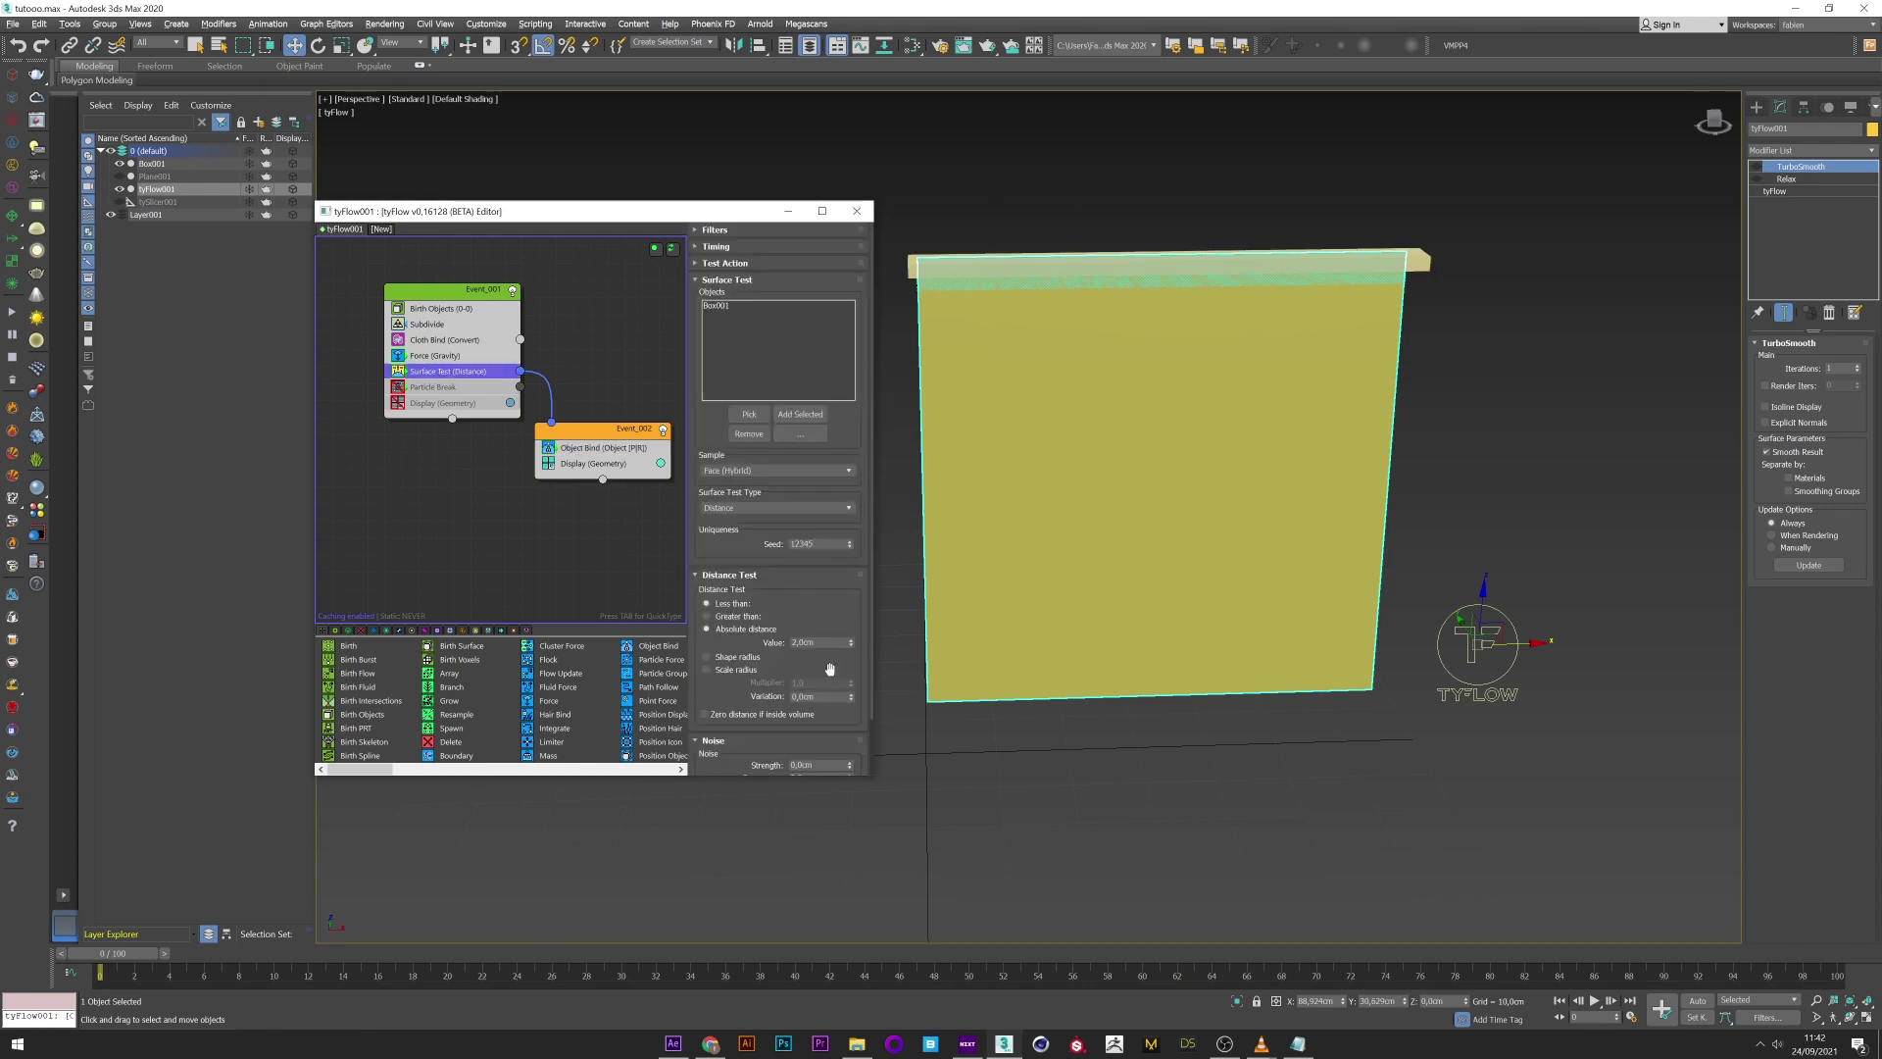
{"action": "double_click", "coordinate": [820, 642]}
{"action": "type", "text": "1"}
{"action": "key", "text": "Return"}
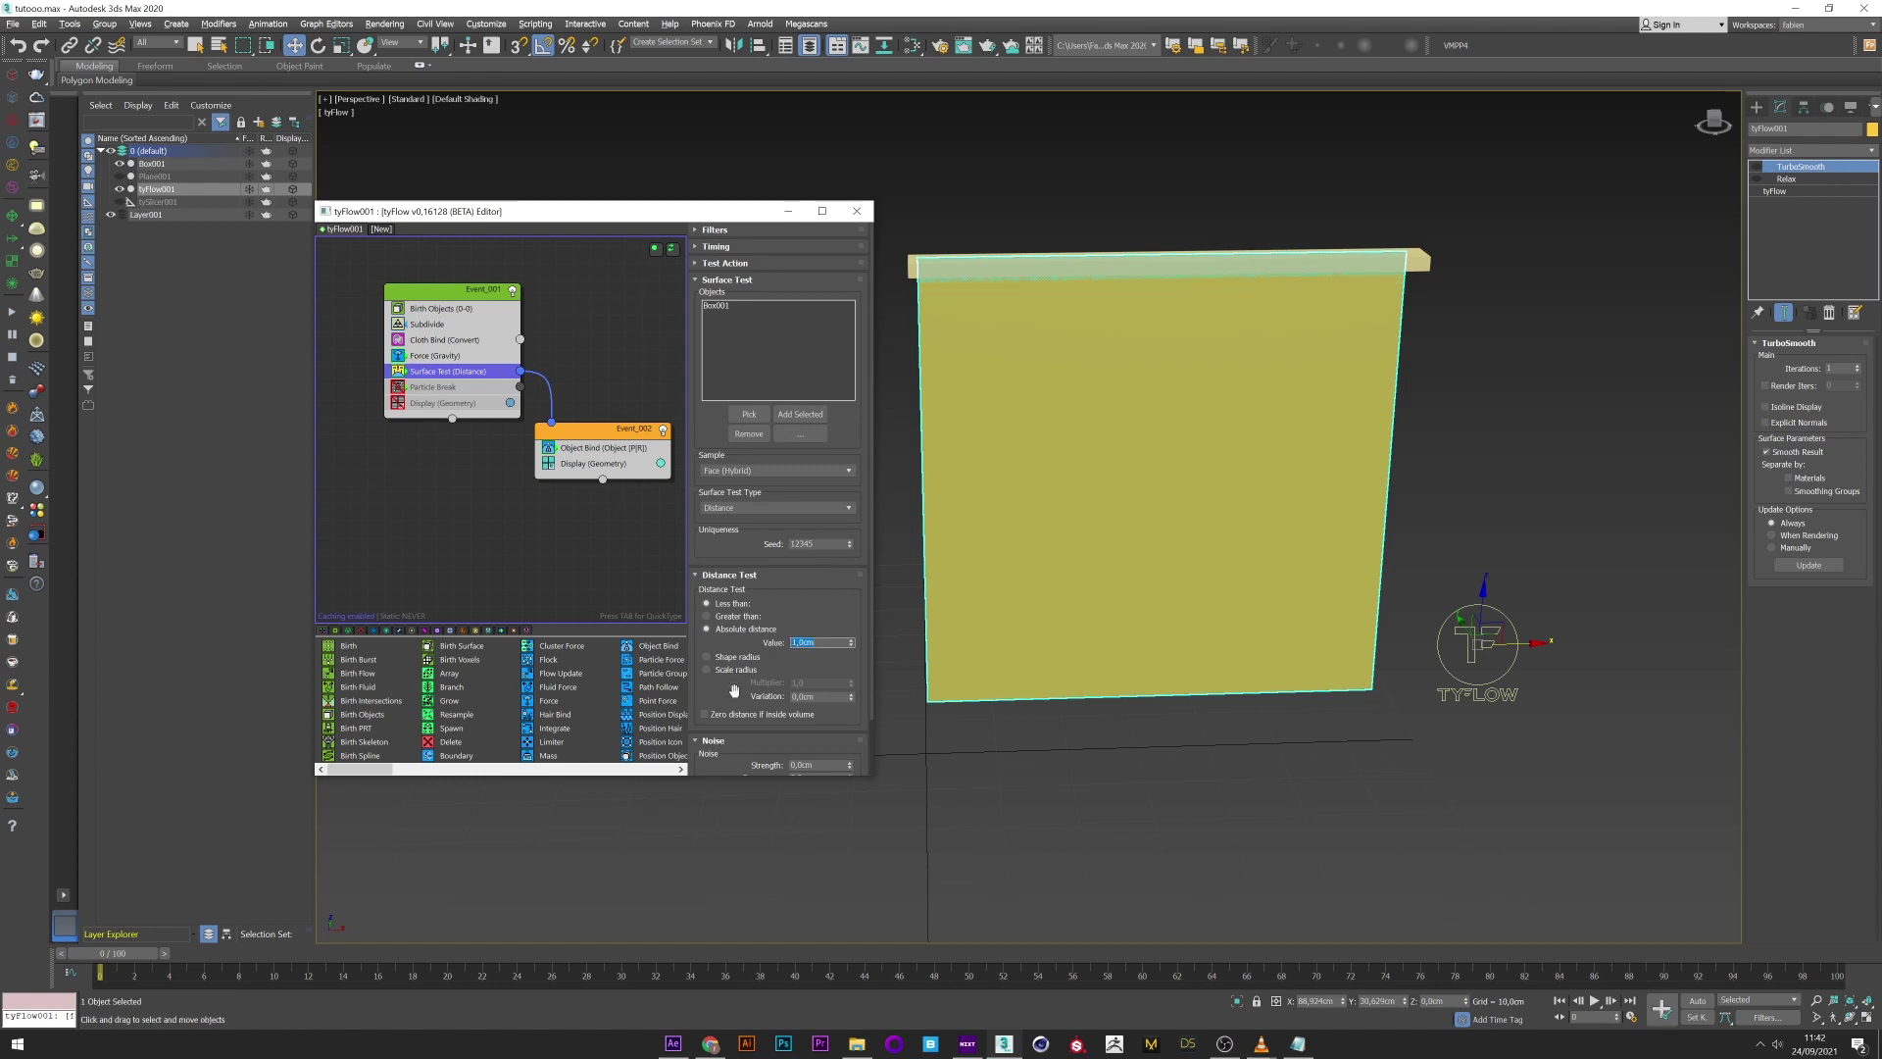
{"action": "type", "text": "2"}
{"action": "key", "text": "Return"}
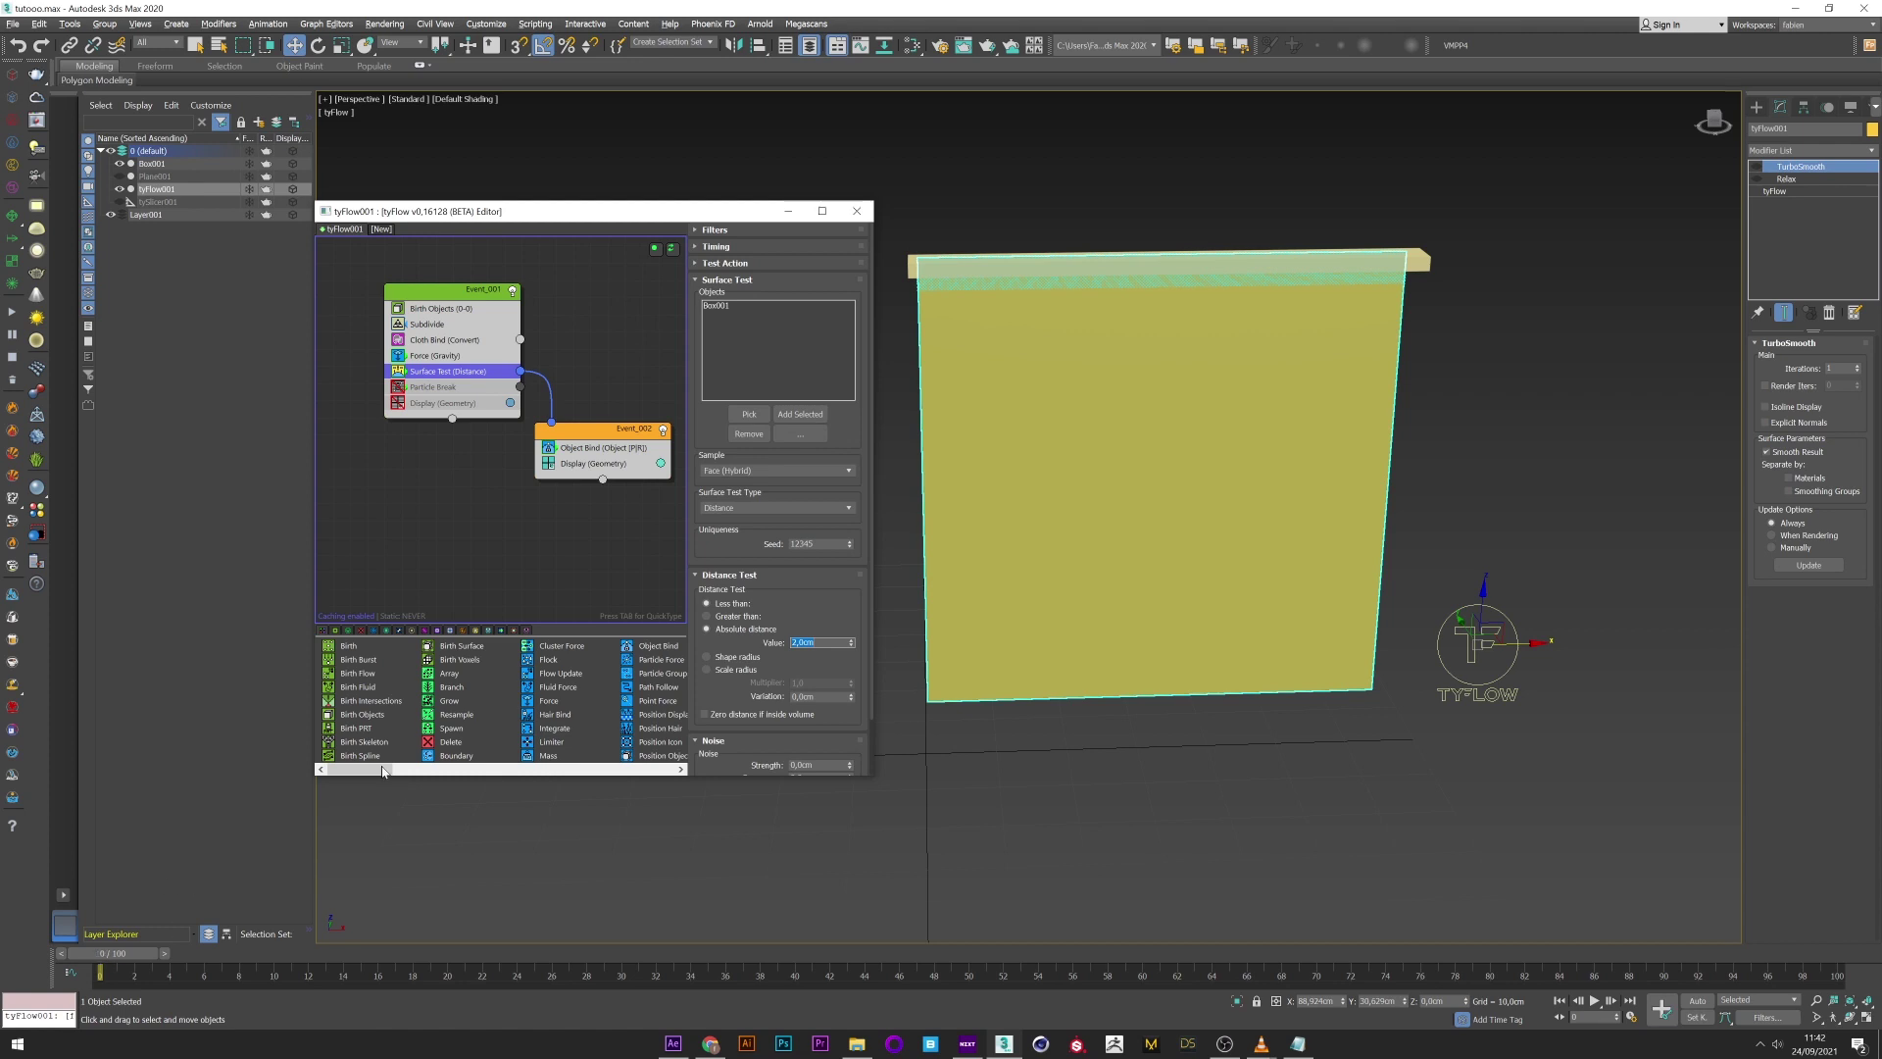
{"action": "left_click", "coordinate": [1097, 955]}
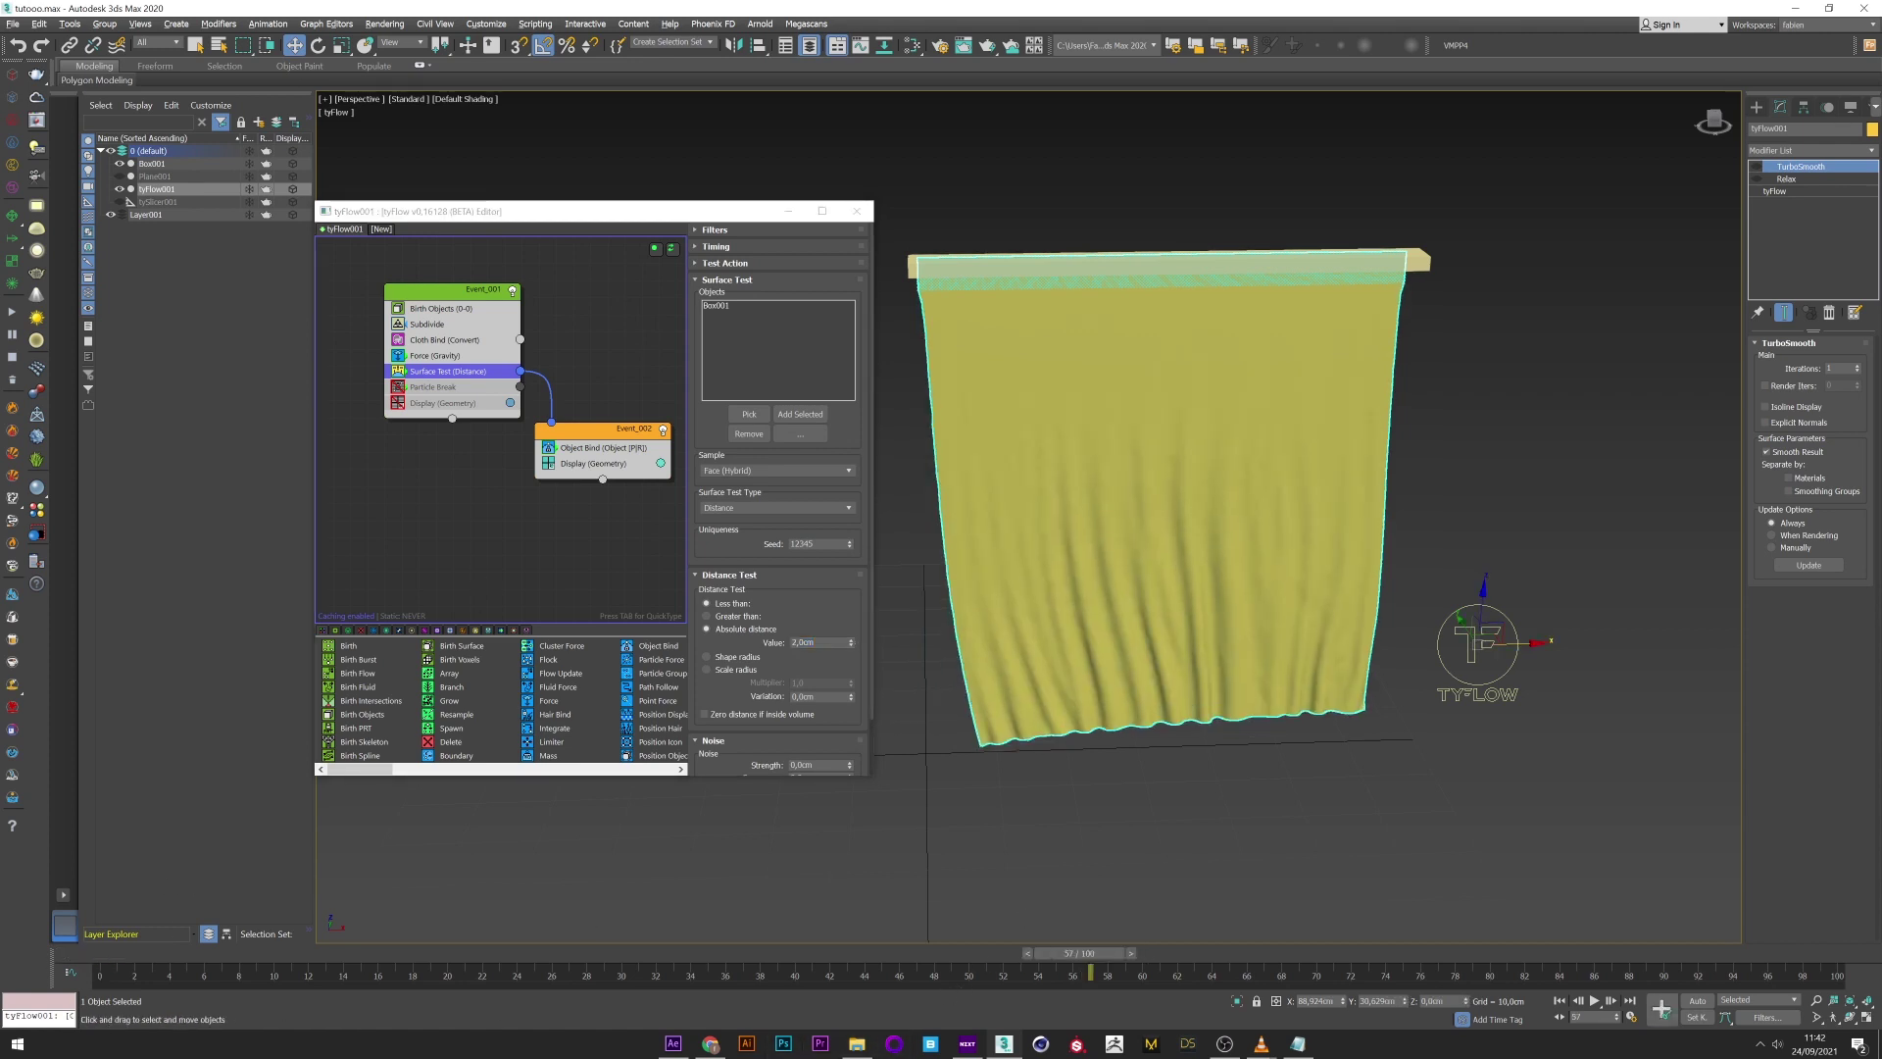
{"action": "left_click_drag", "start_coordinate": [1090, 970], "coordinate": [1051, 970]}
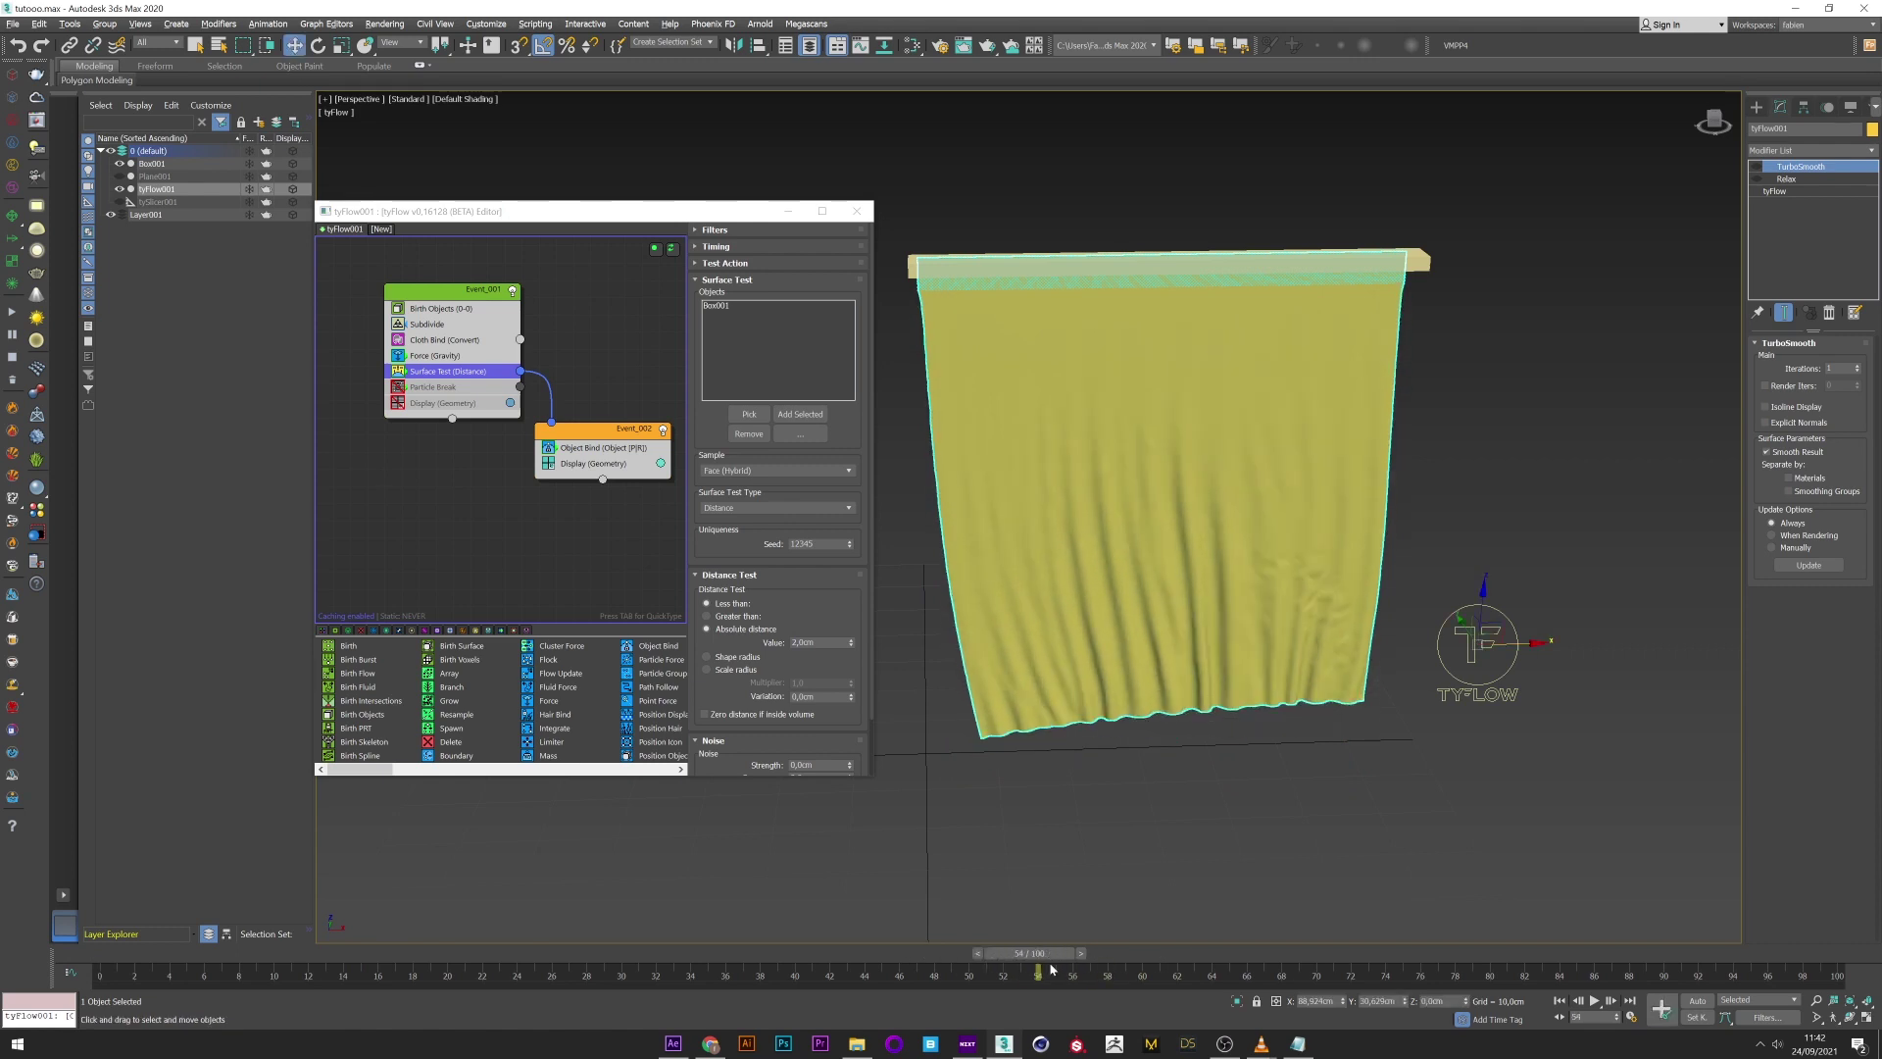
- Lower tyFlow001's Particle Bind Solver steps to 5 and scrub the timeline to preview the cloth's behavior
{"action": "left_click", "coordinate": [1800, 192]}
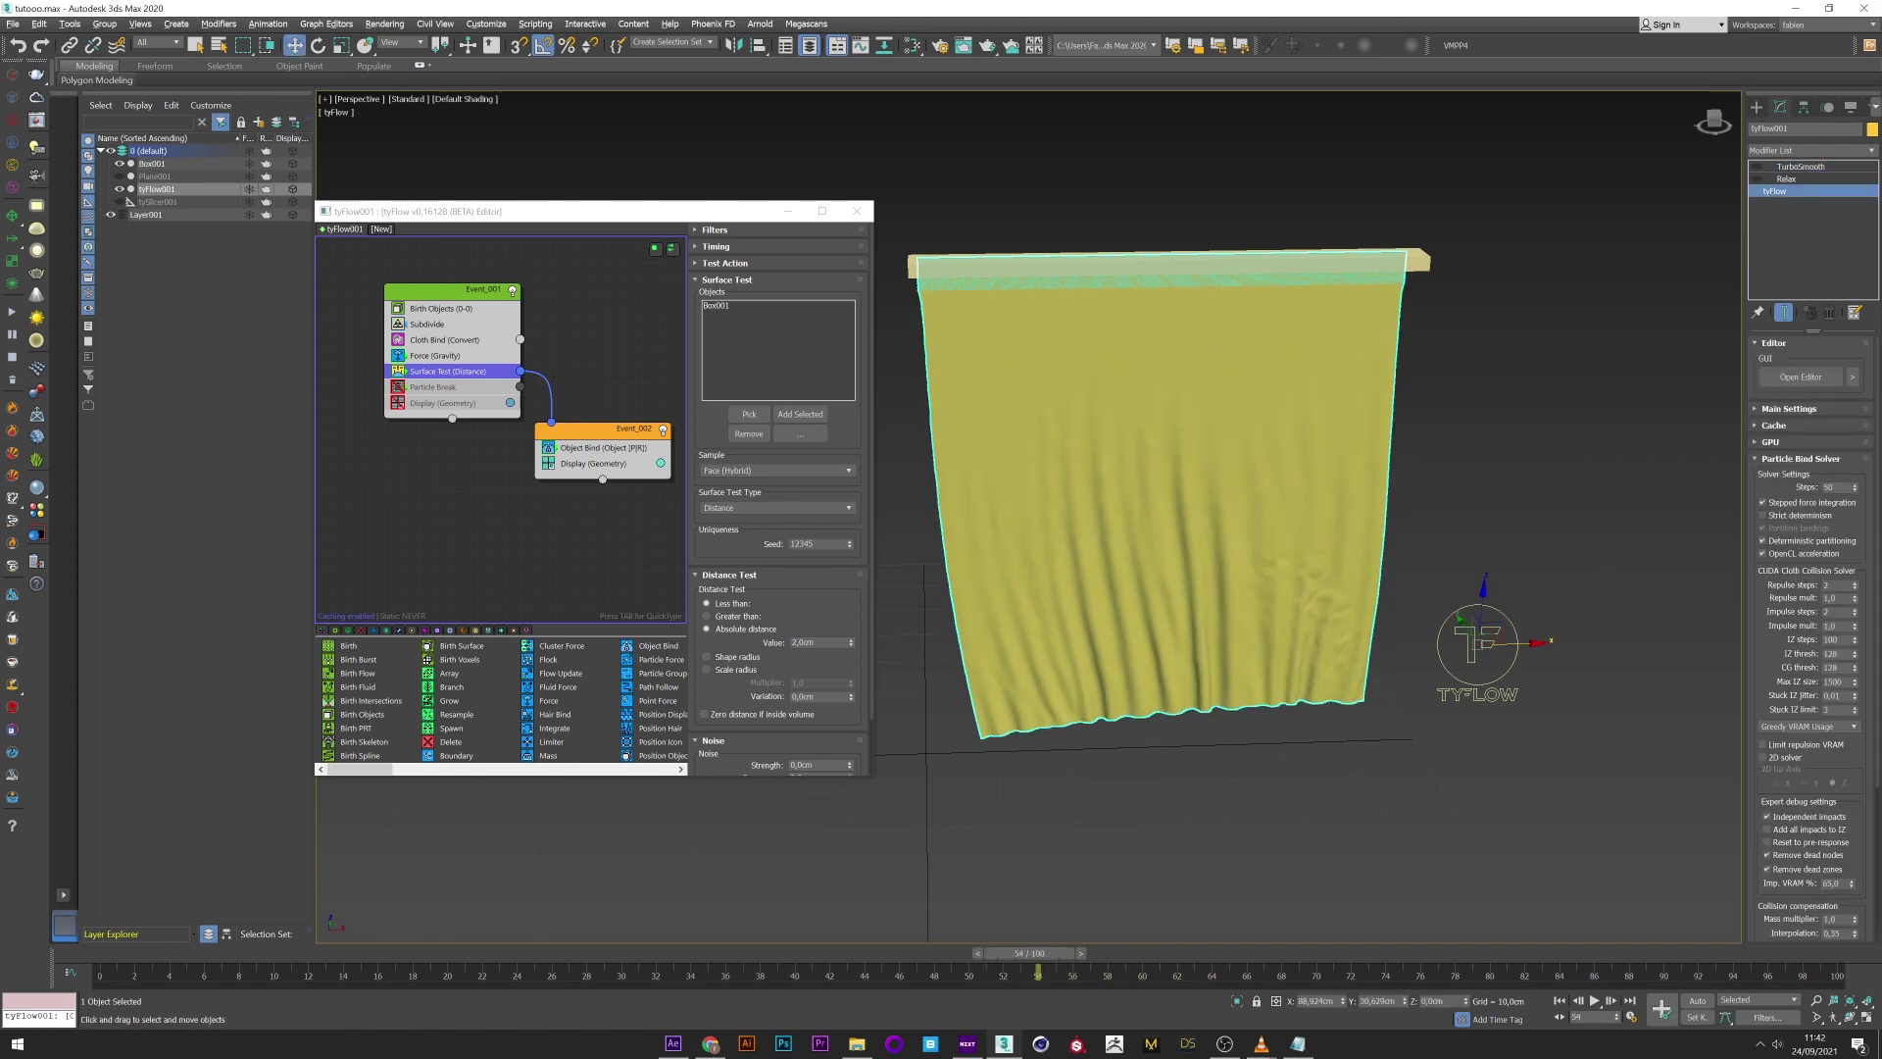
{"action": "double_click", "coordinate": [1833, 487]}
{"action": "type", "text": "5"}
{"action": "key", "text": "Return"}
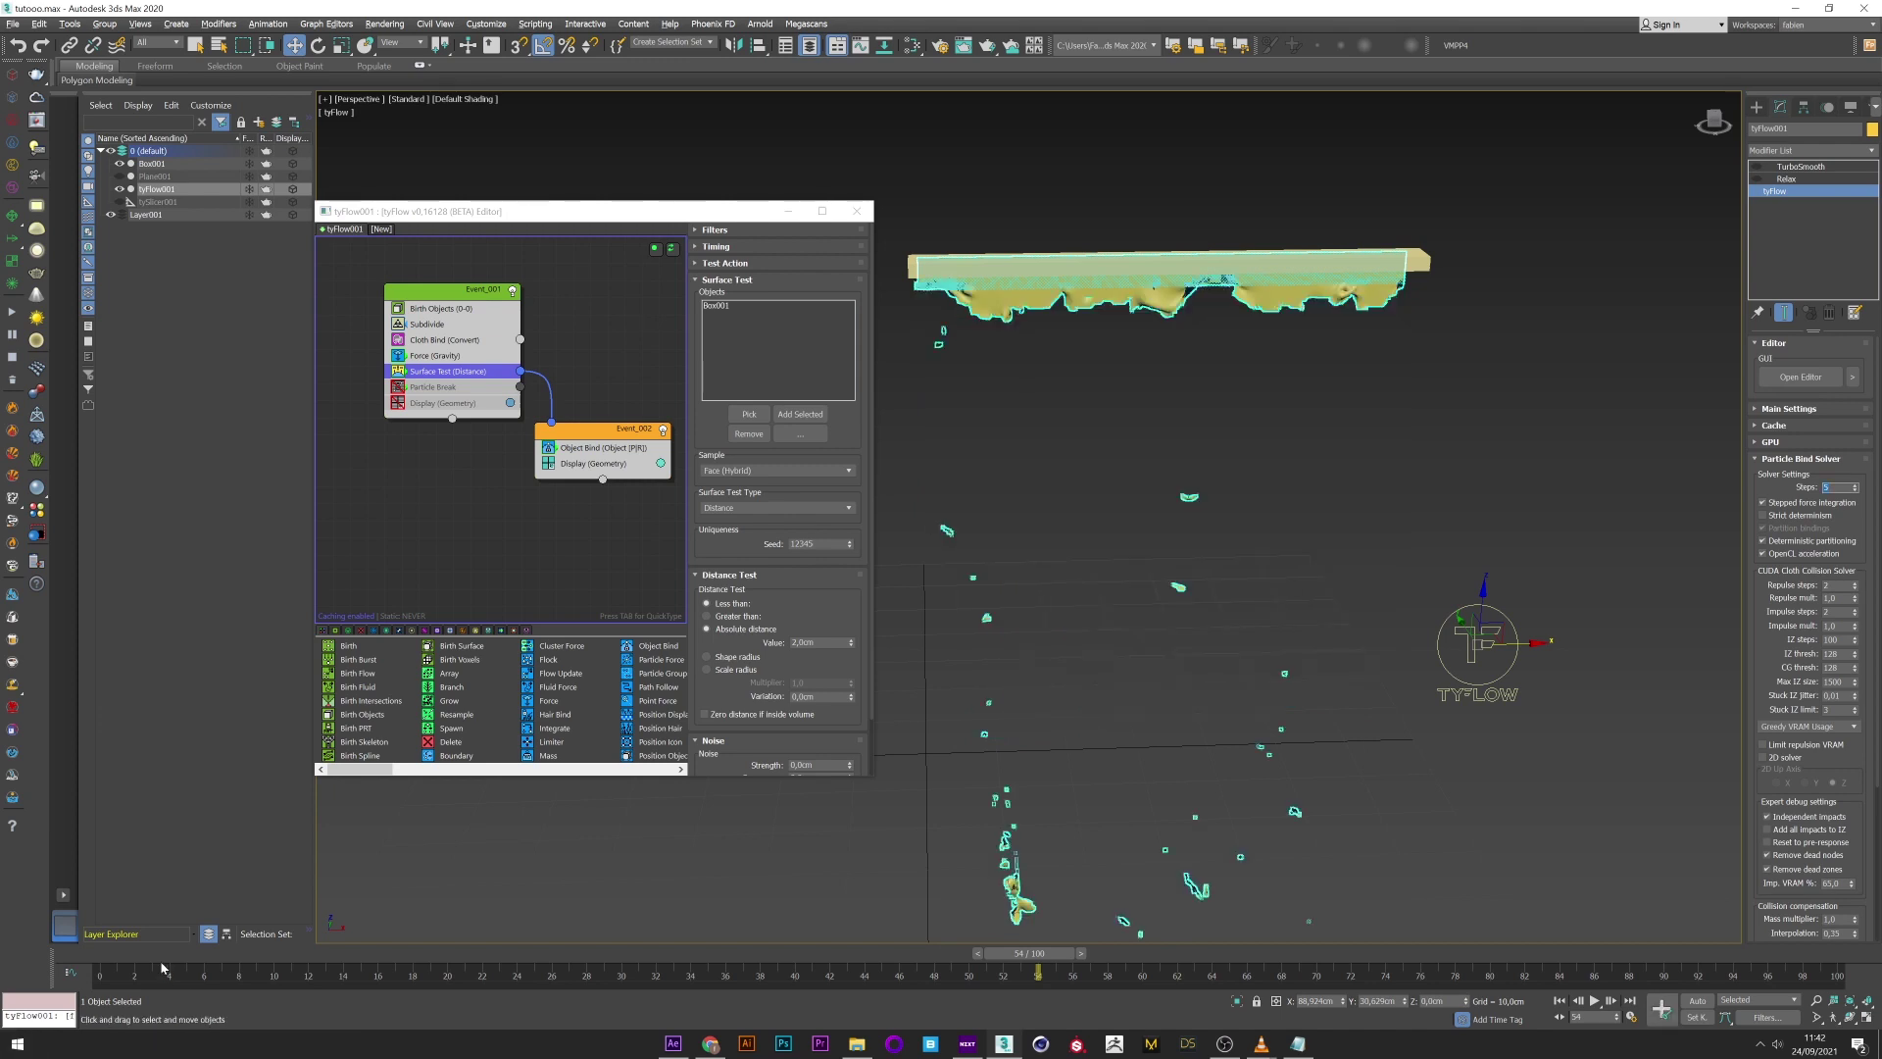
{"action": "left_click_drag", "start_coordinate": [165, 956], "coordinate": [633, 960]}
- Set the Particle Bind Solver steps back to 50 and scrub the timeline to check the cloth
{"action": "double_click", "coordinate": [1830, 487]}
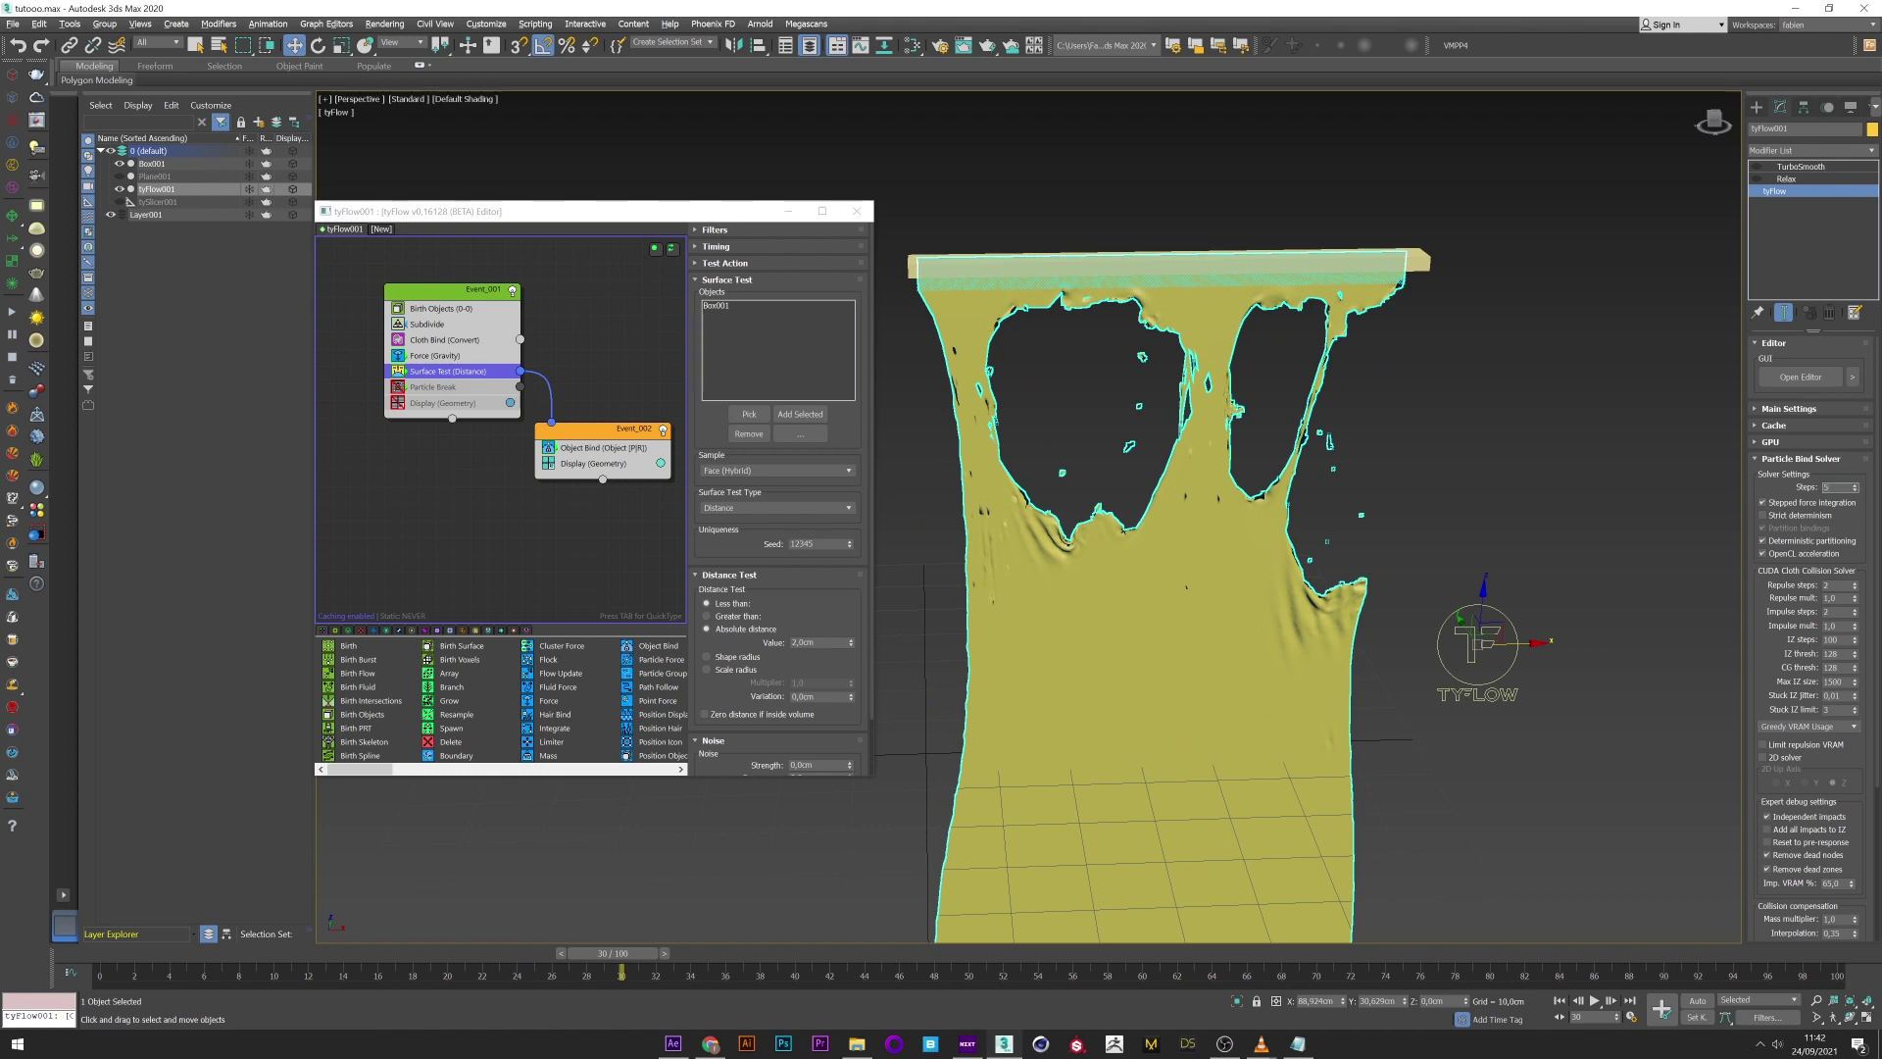
{"action": "type", "text": "50"}
{"action": "key", "text": "Return"}
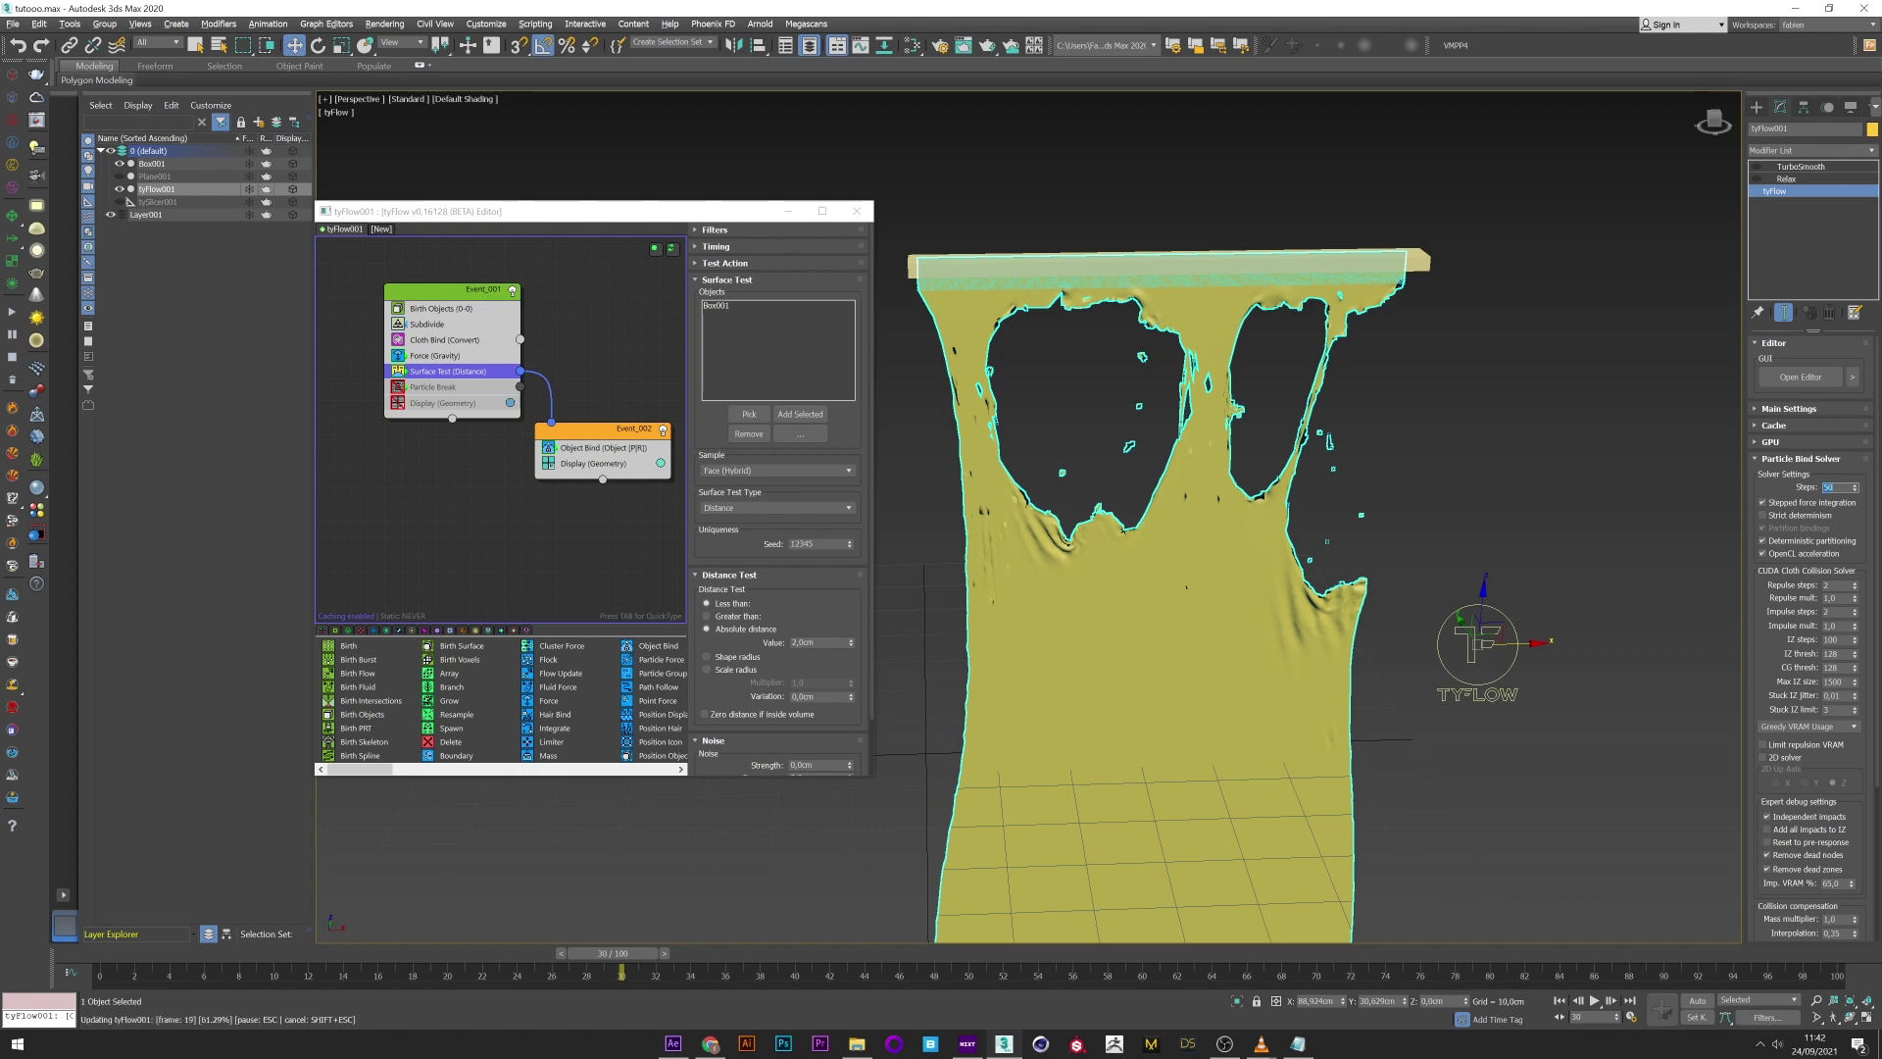
{"action": "left_click_drag", "start_coordinate": [613, 953], "coordinate": [863, 957]}
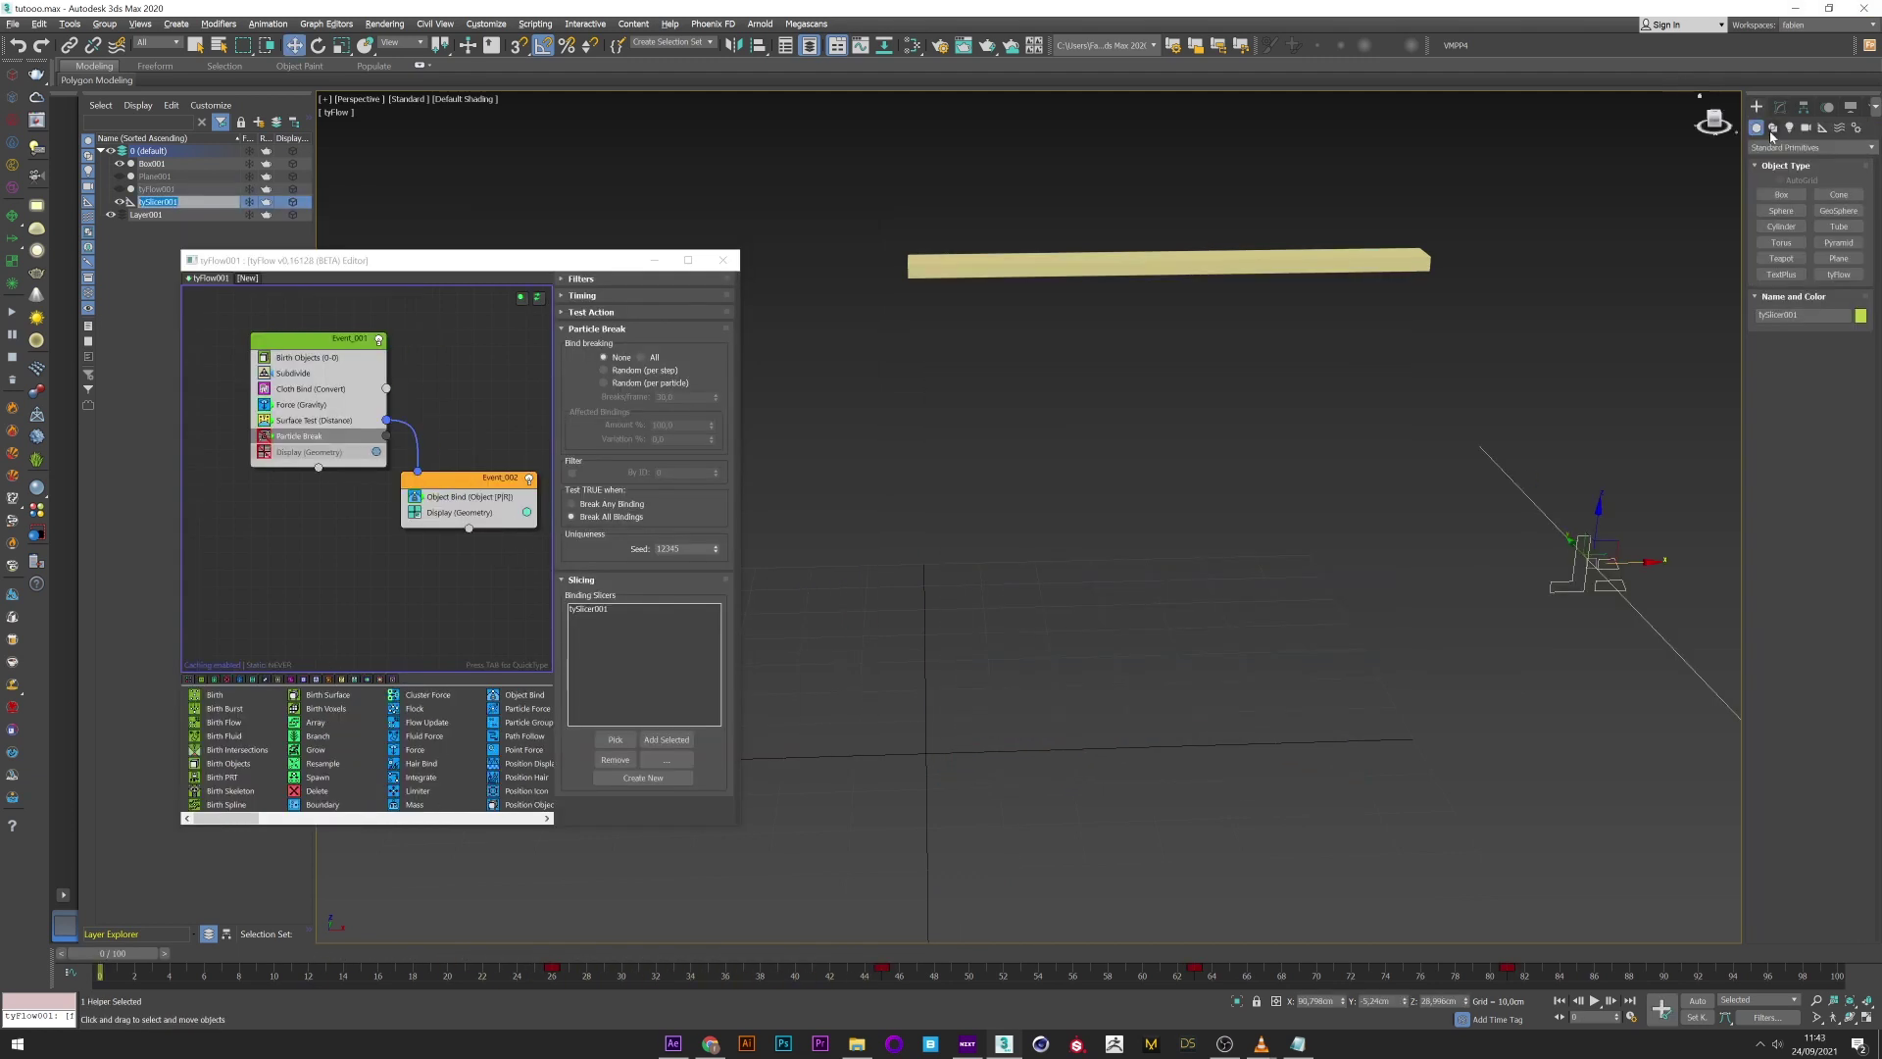
- Draw a new slicer helper from the tyFlow helper category in the viewport, and delete it again
{"action": "left_click", "coordinate": [1823, 128]}
{"action": "left_click", "coordinate": [1775, 149]}
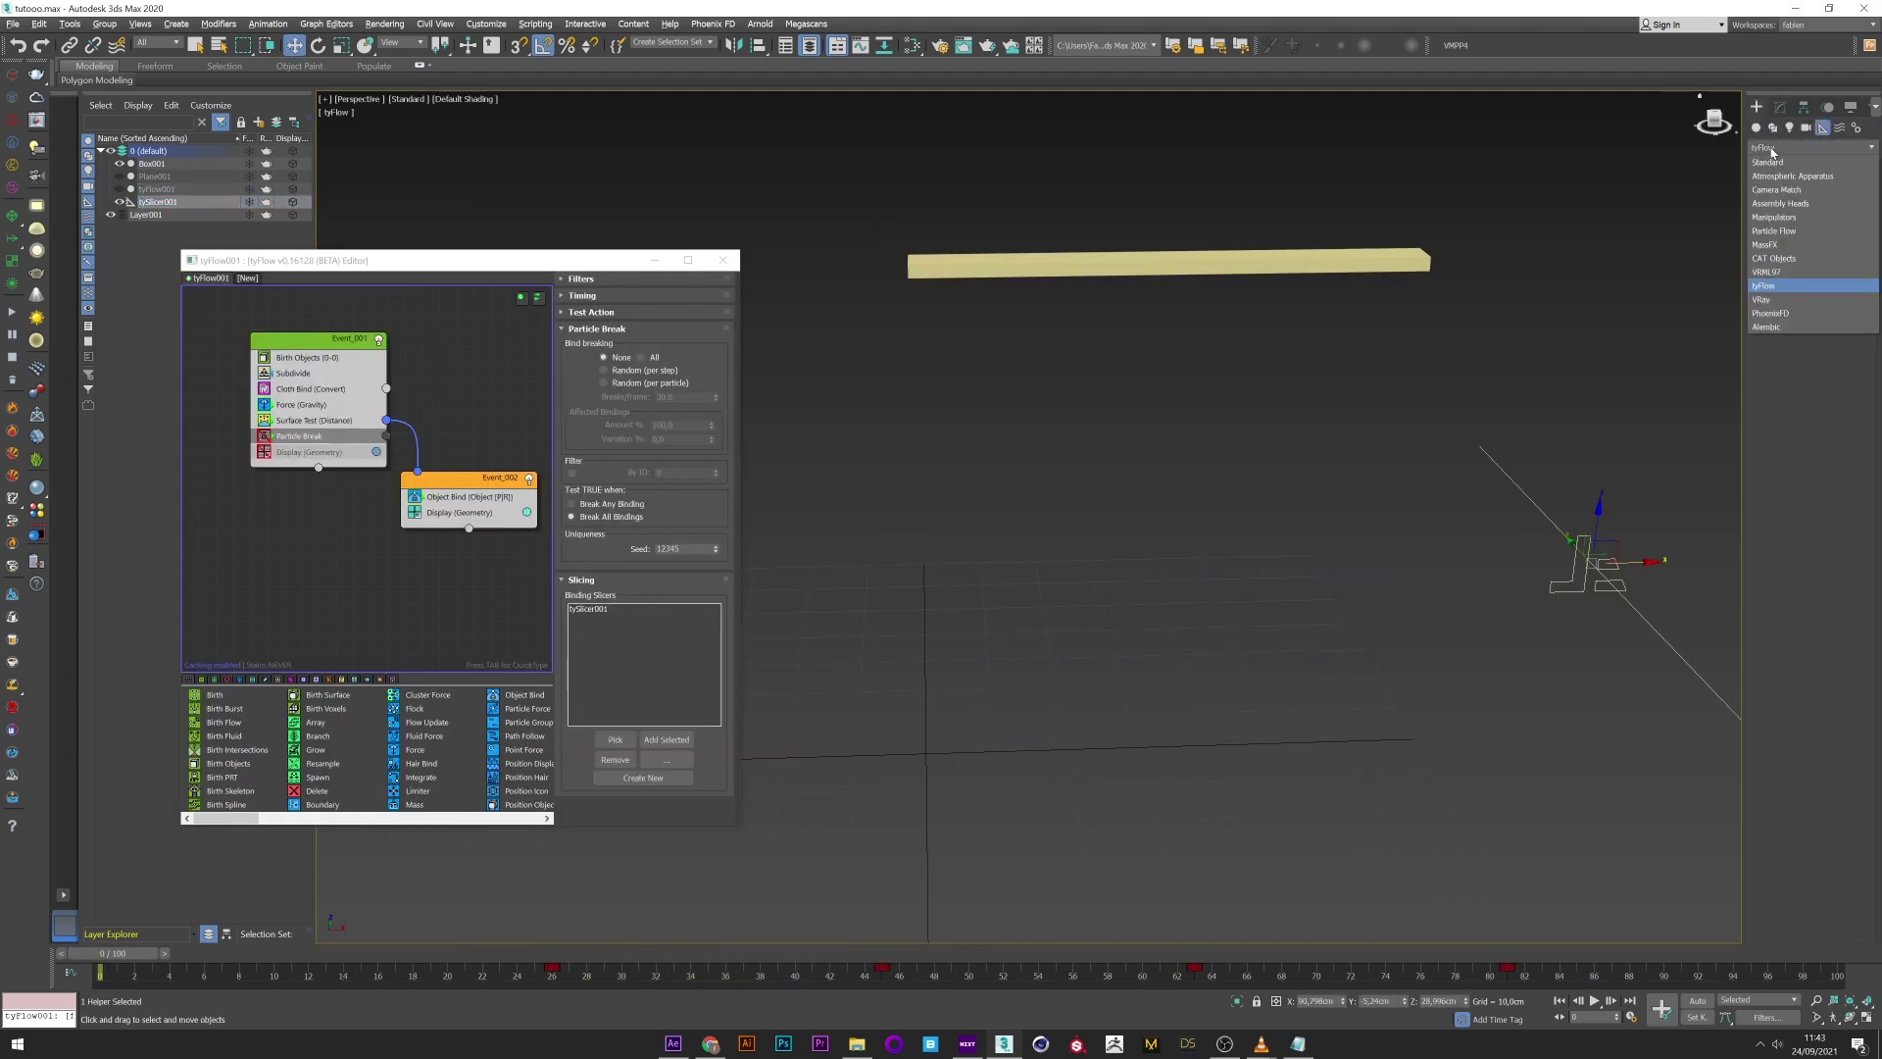
{"action": "left_click", "coordinate": [1770, 287]}
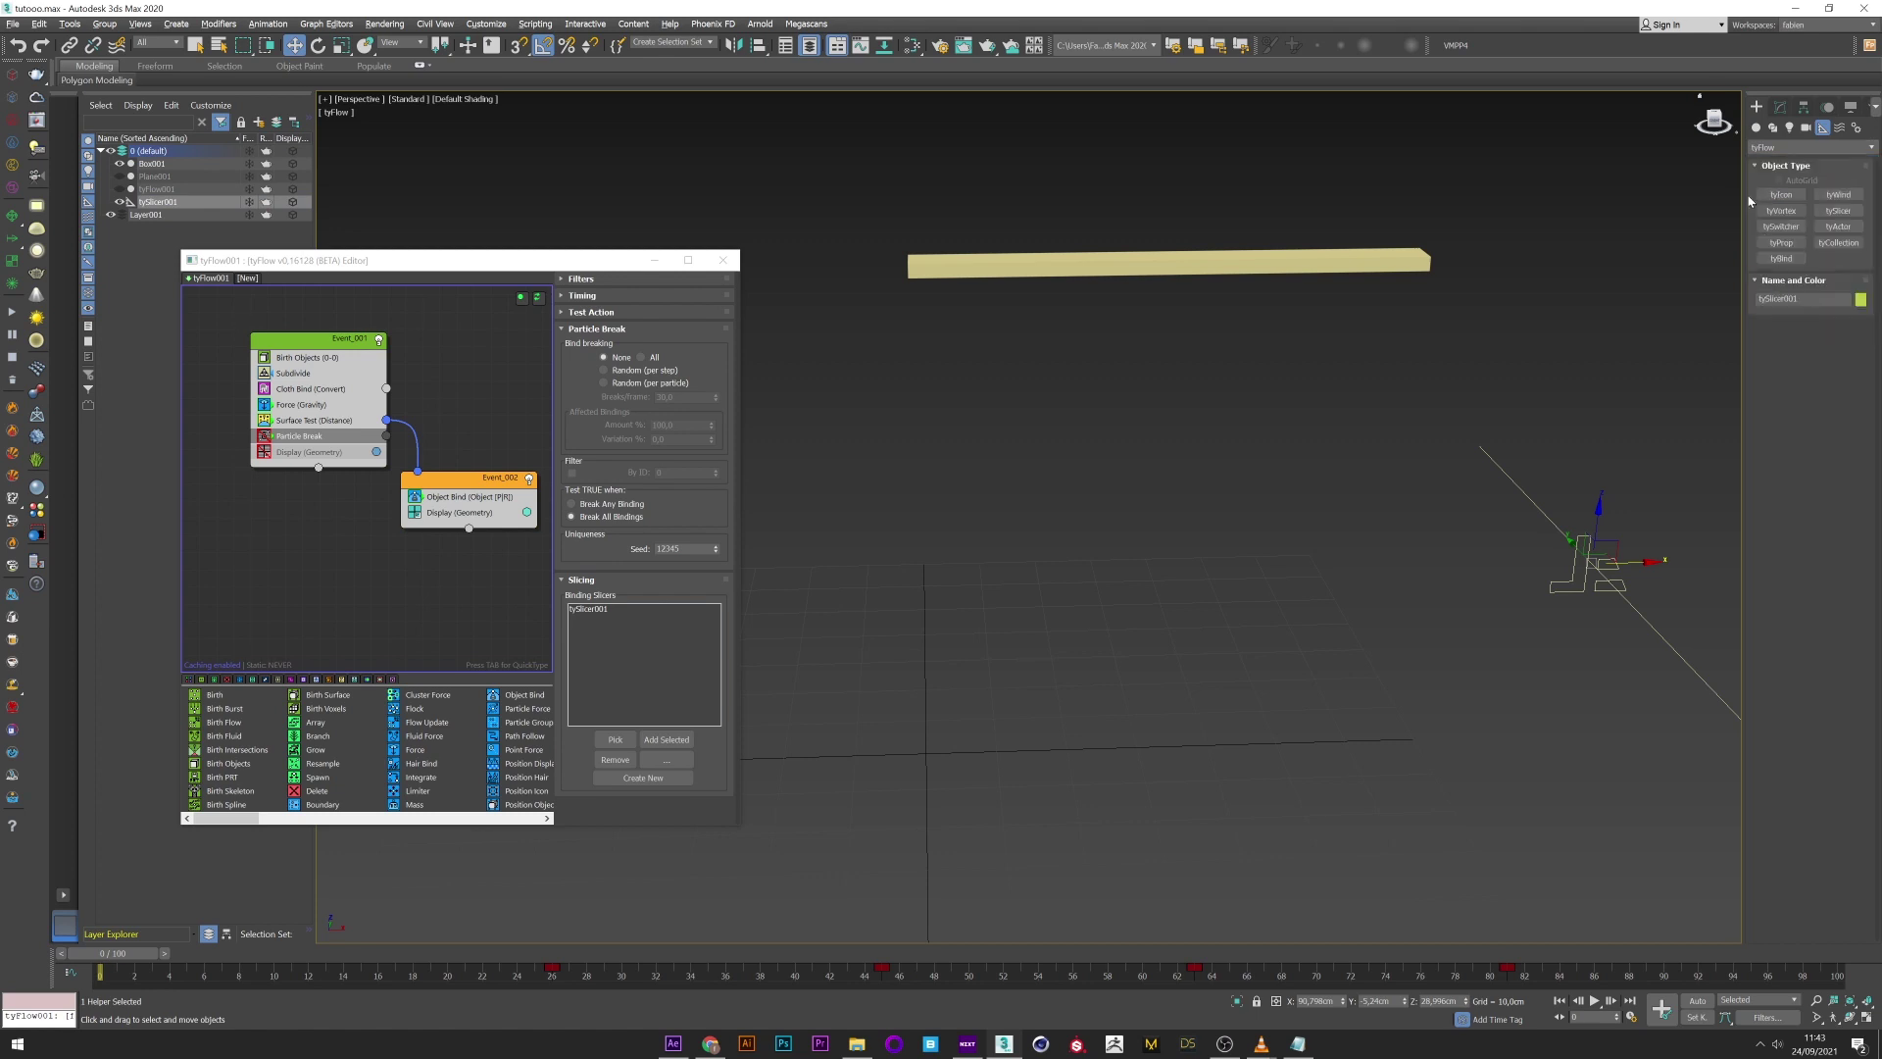
{"action": "left_click", "coordinate": [1839, 210]}
{"action": "left_click_drag", "start_coordinate": [1319, 605], "coordinate": [1354, 738]}
{"action": "key", "text": "Delete"}
{"action": "key", "text": "w"}
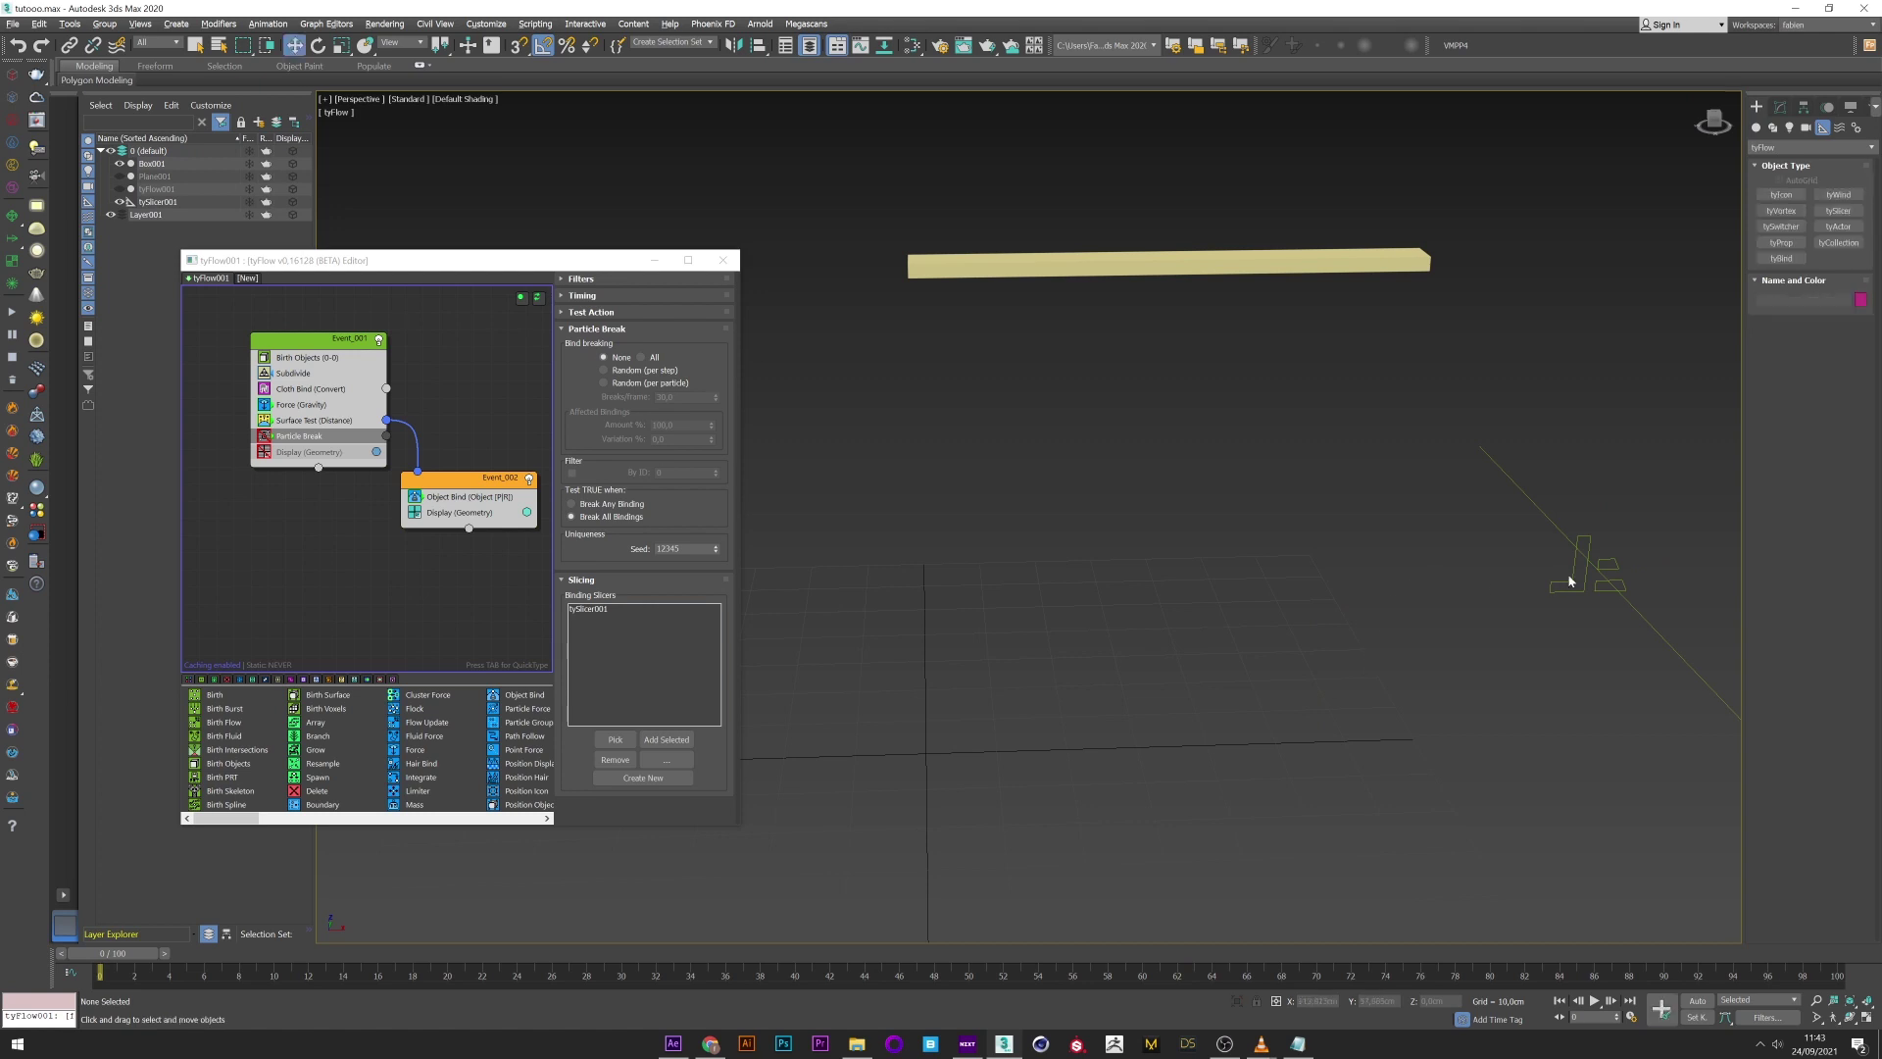
- Select tySlicer001, unhide tyFlow001, and scrub the timeline to preview the slicer's animated path across the curtain
{"action": "left_click", "coordinate": [1587, 562]}
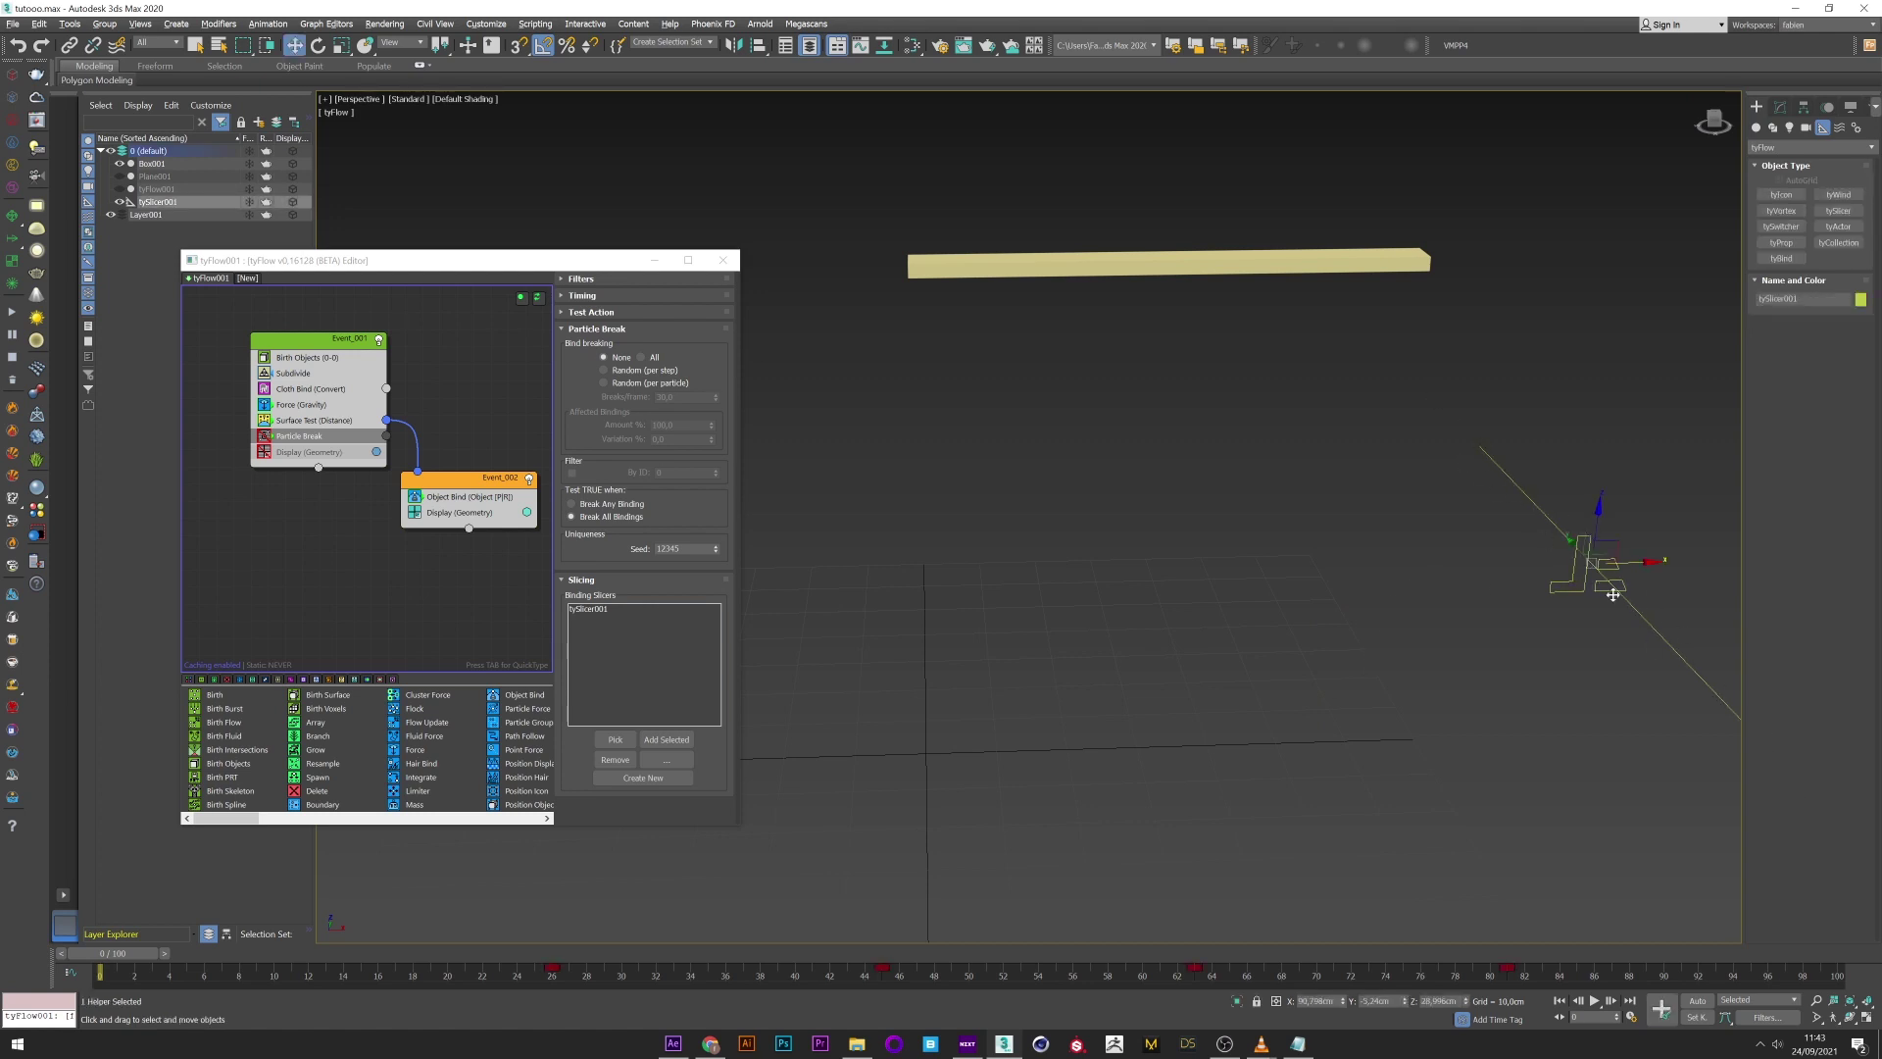
{"action": "left_click_drag", "start_coordinate": [113, 953], "coordinate": [1430, 927]}
{"action": "left_click", "coordinate": [120, 189]}
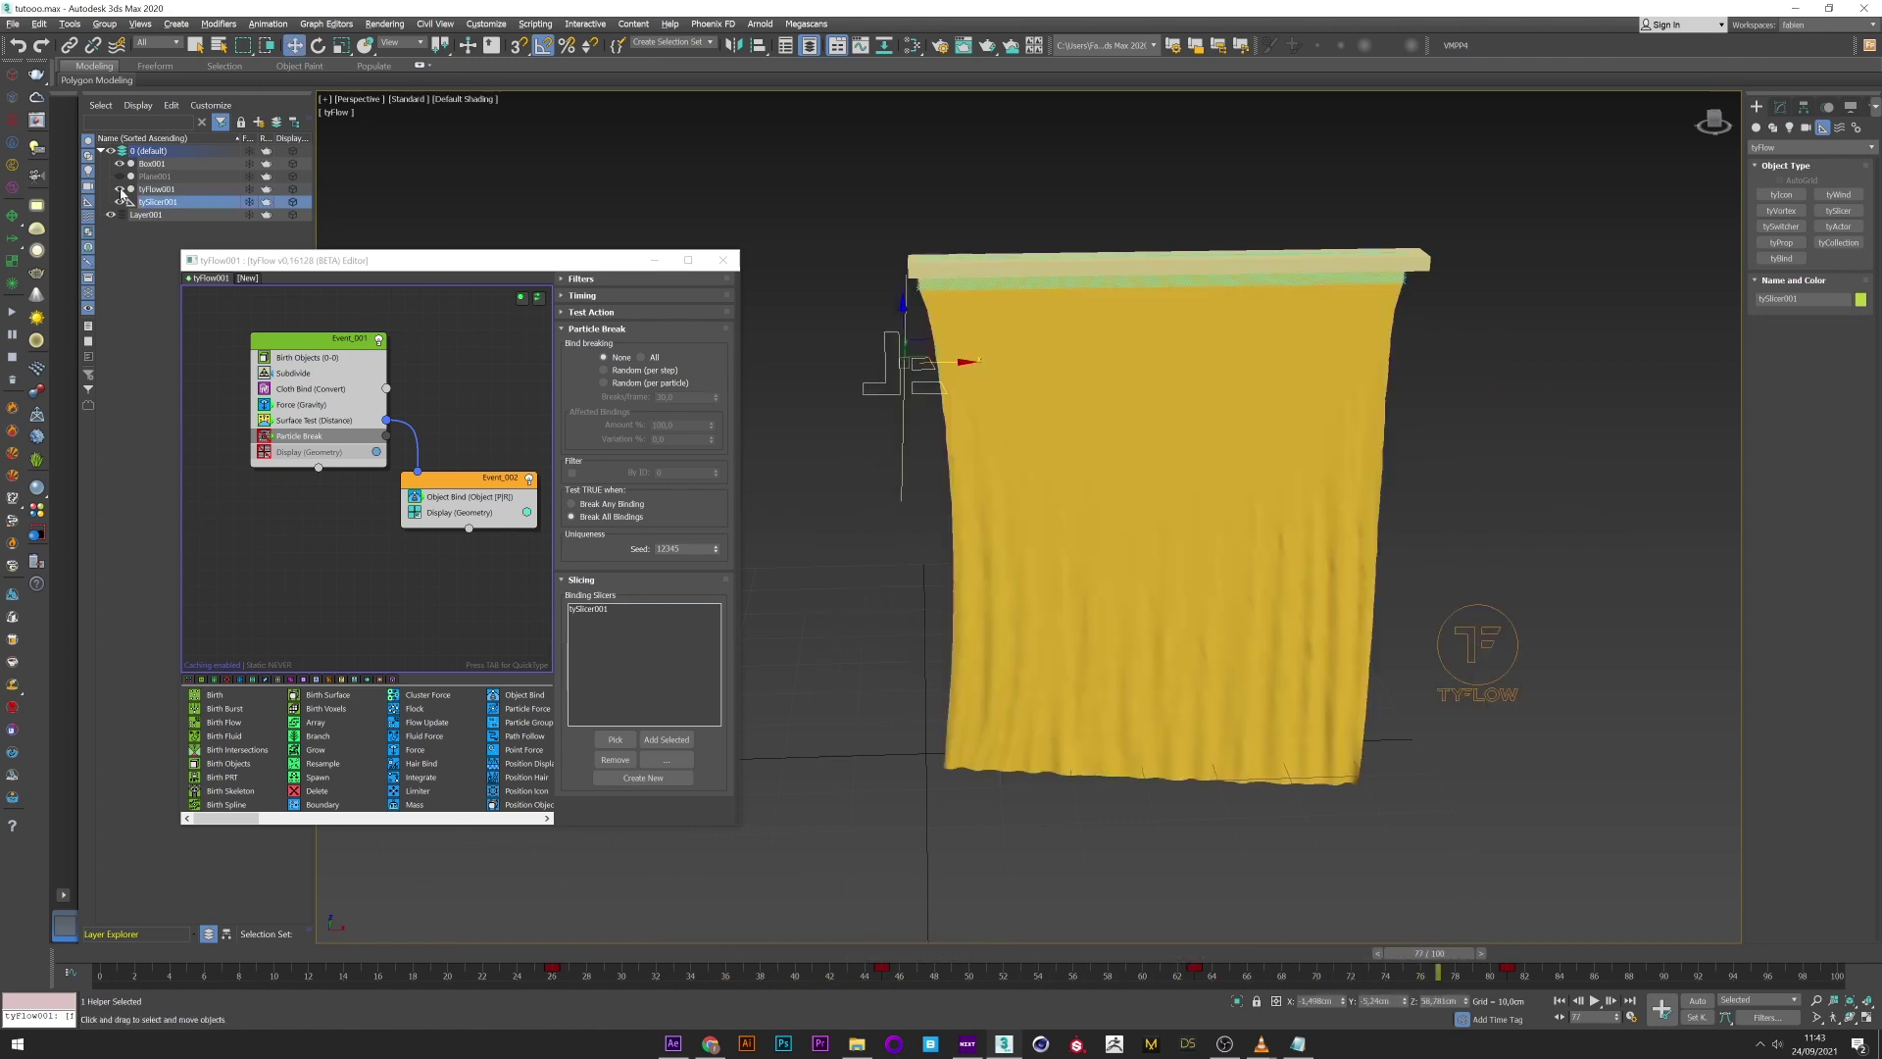
{"action": "left_click_drag", "start_coordinate": [285, 953], "coordinate": [1455, 970]}
{"action": "key", "text": "w"}
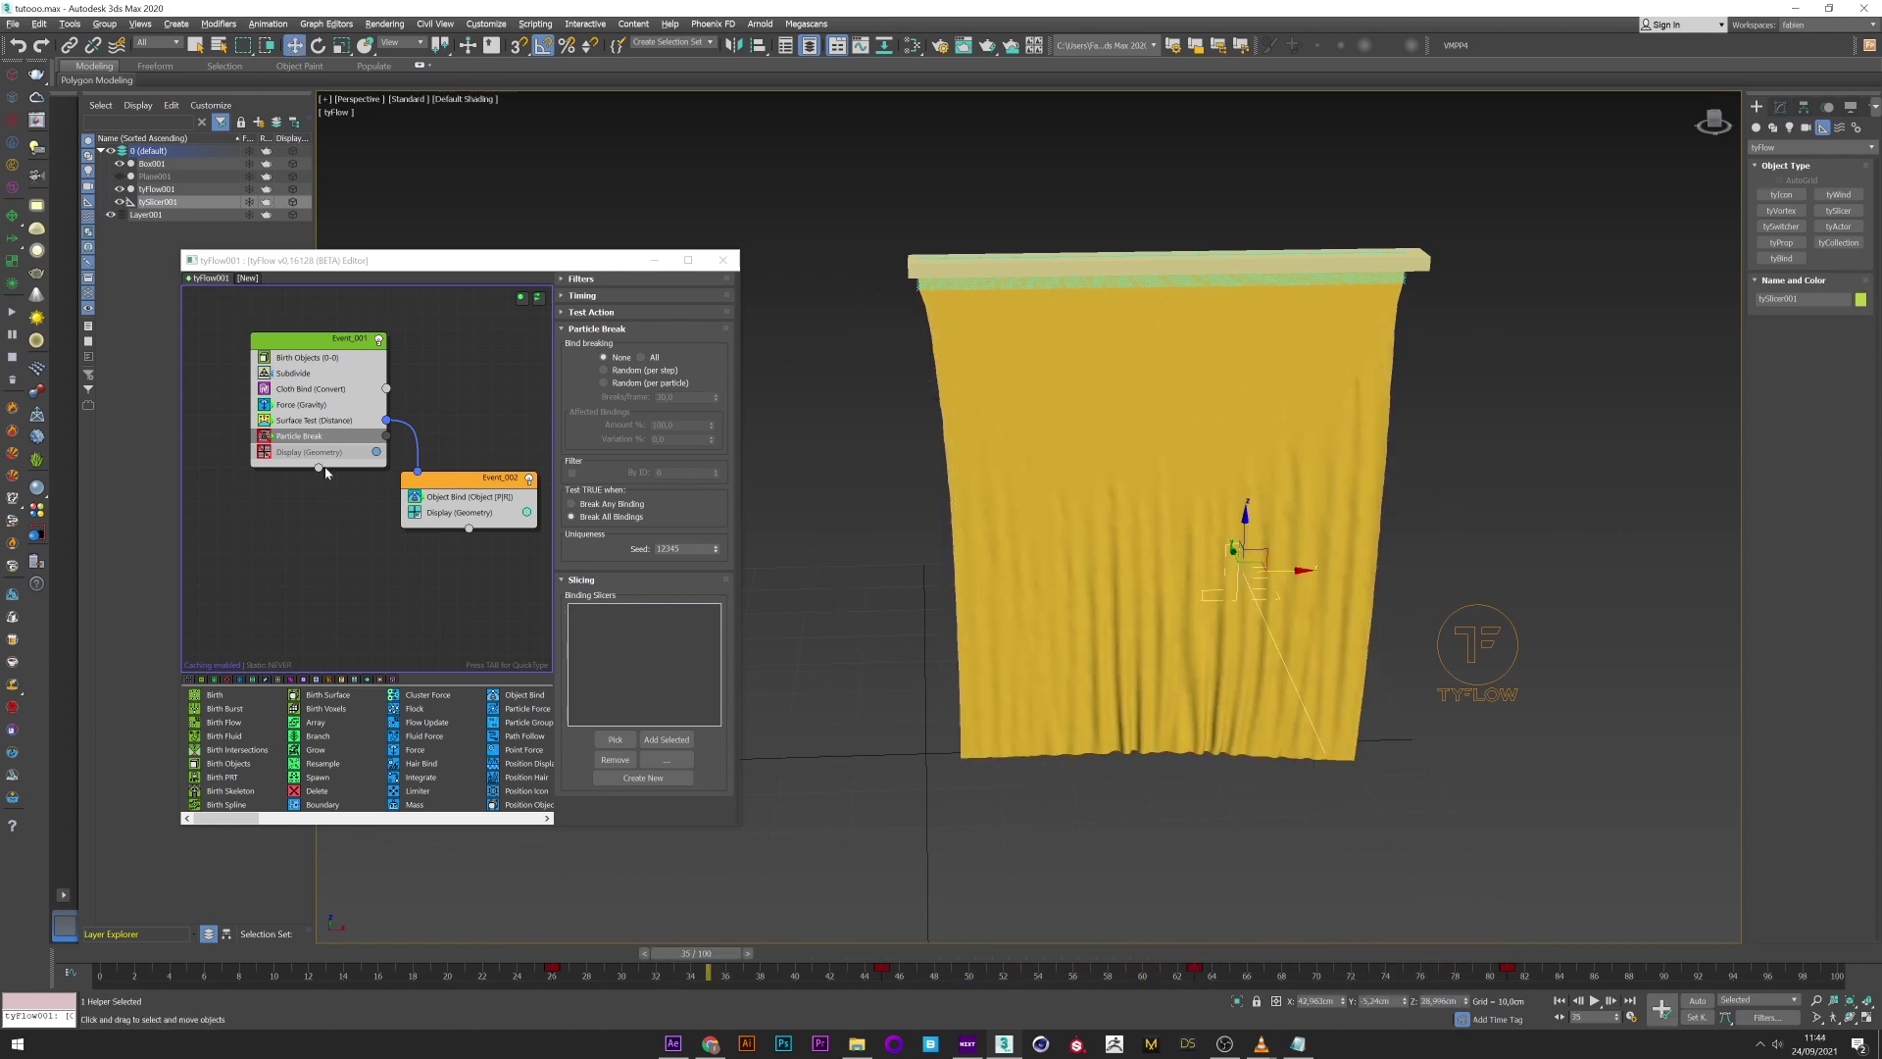
- Re-enable Particle Break in Event_001, assign tySlicer001 as its binding slicer, and scrub the timeline to preview the cuts
{"action": "left_click", "coordinate": [299, 435]}
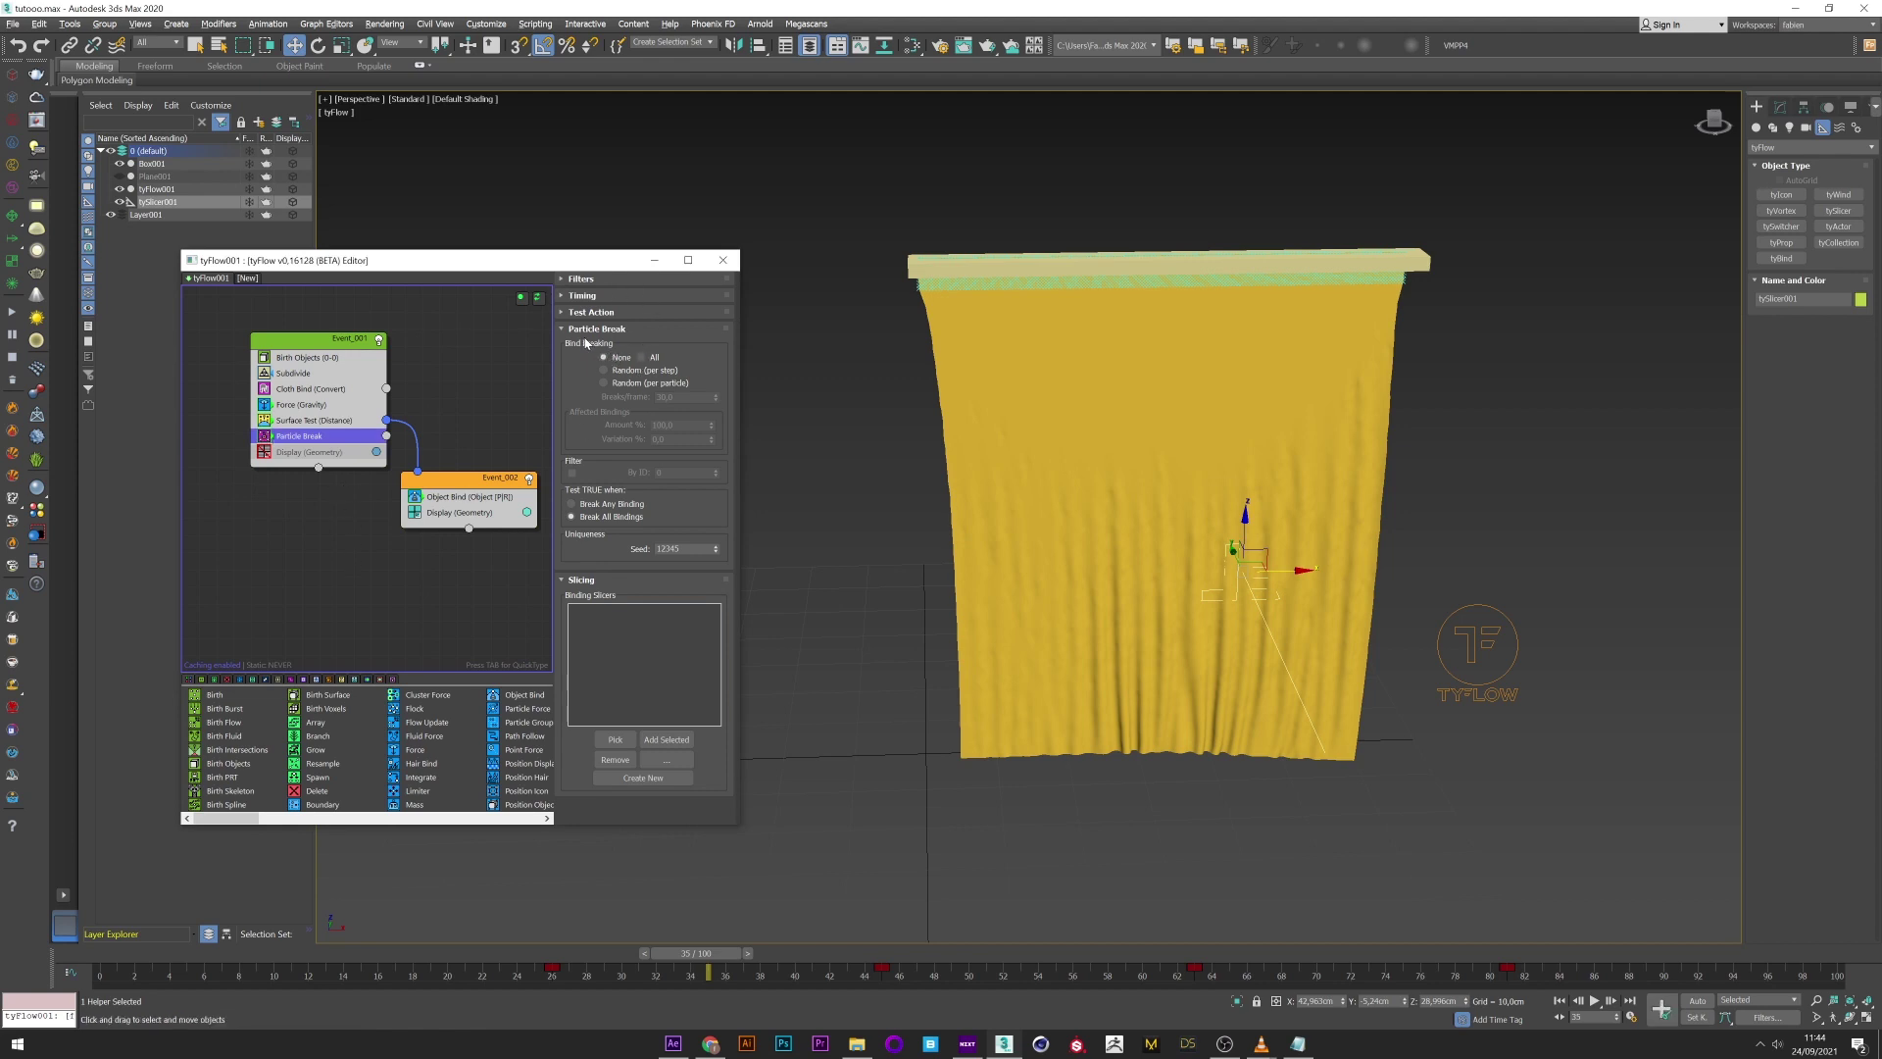
{"action": "left_click", "coordinate": [618, 741]}
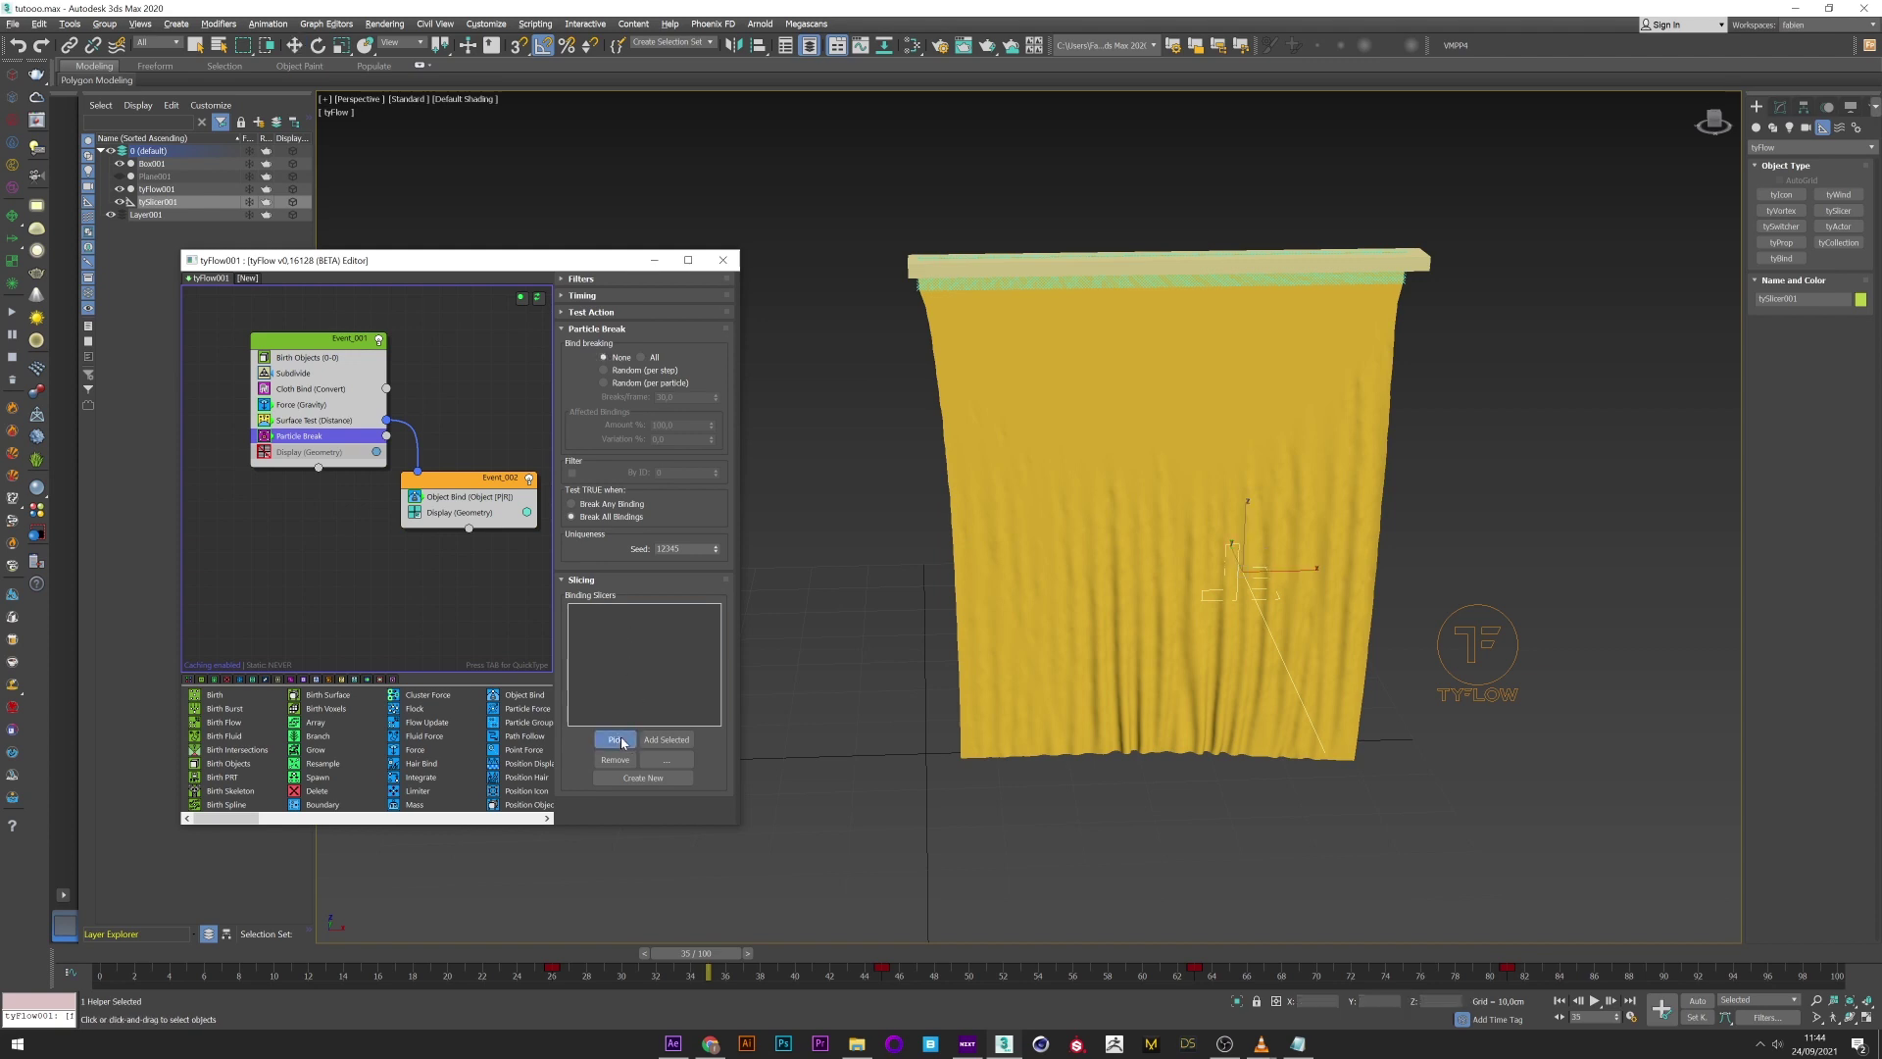
{"action": "left_click", "coordinate": [1298, 697]}
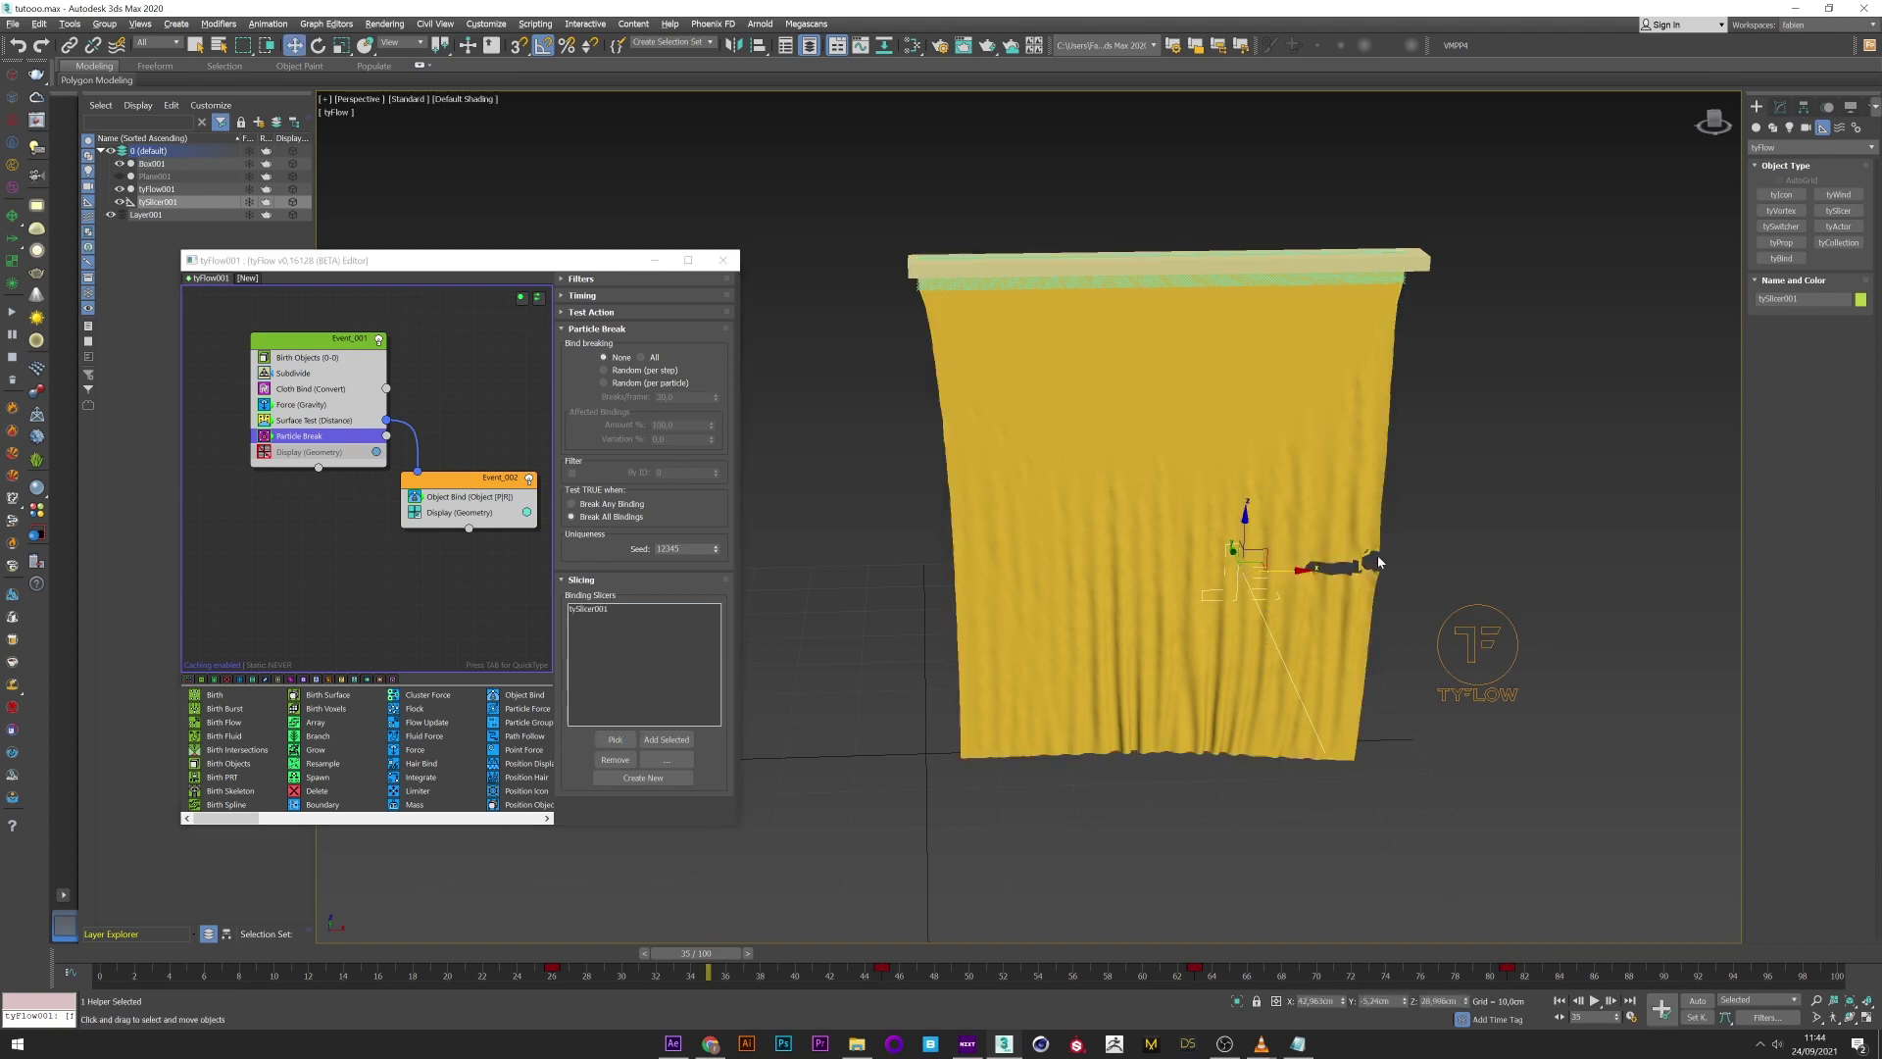
{"action": "left_click", "coordinate": [1664, 949]}
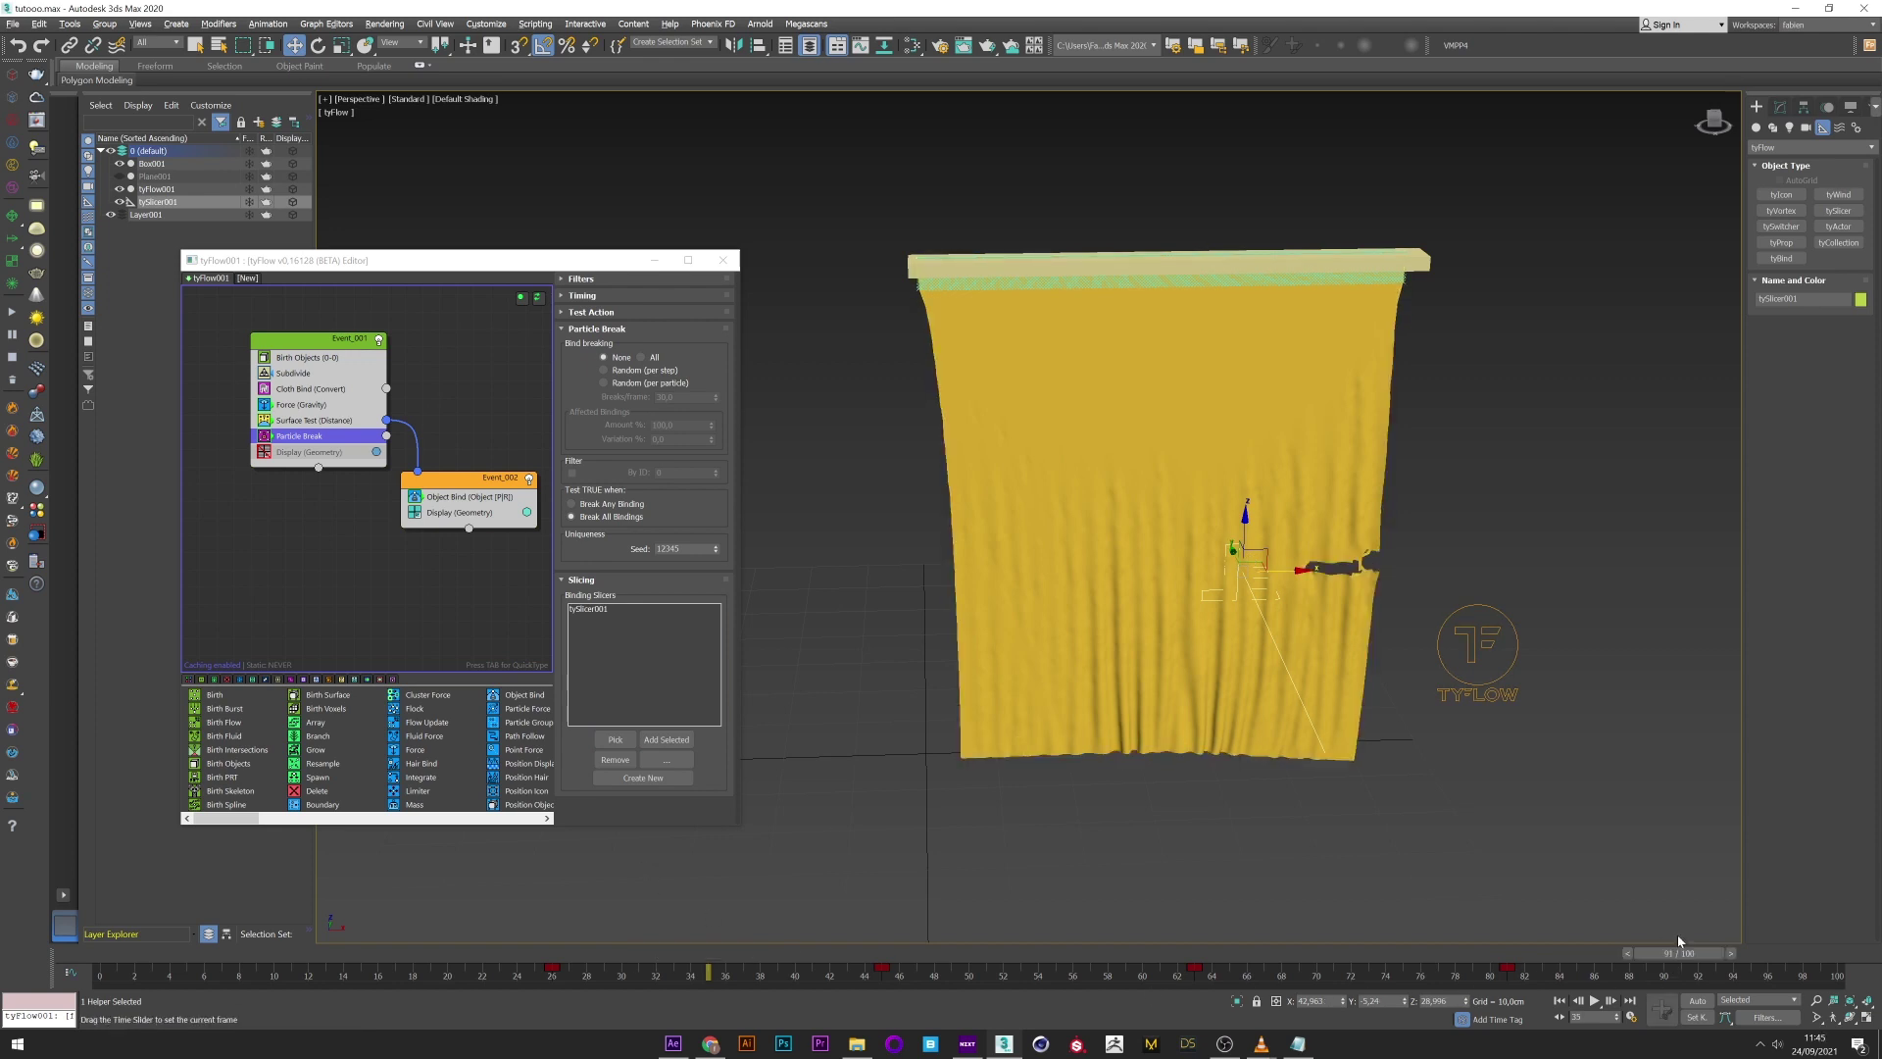
{"action": "left_click_drag", "start_coordinate": [443, 962], "coordinate": [1102, 919]}
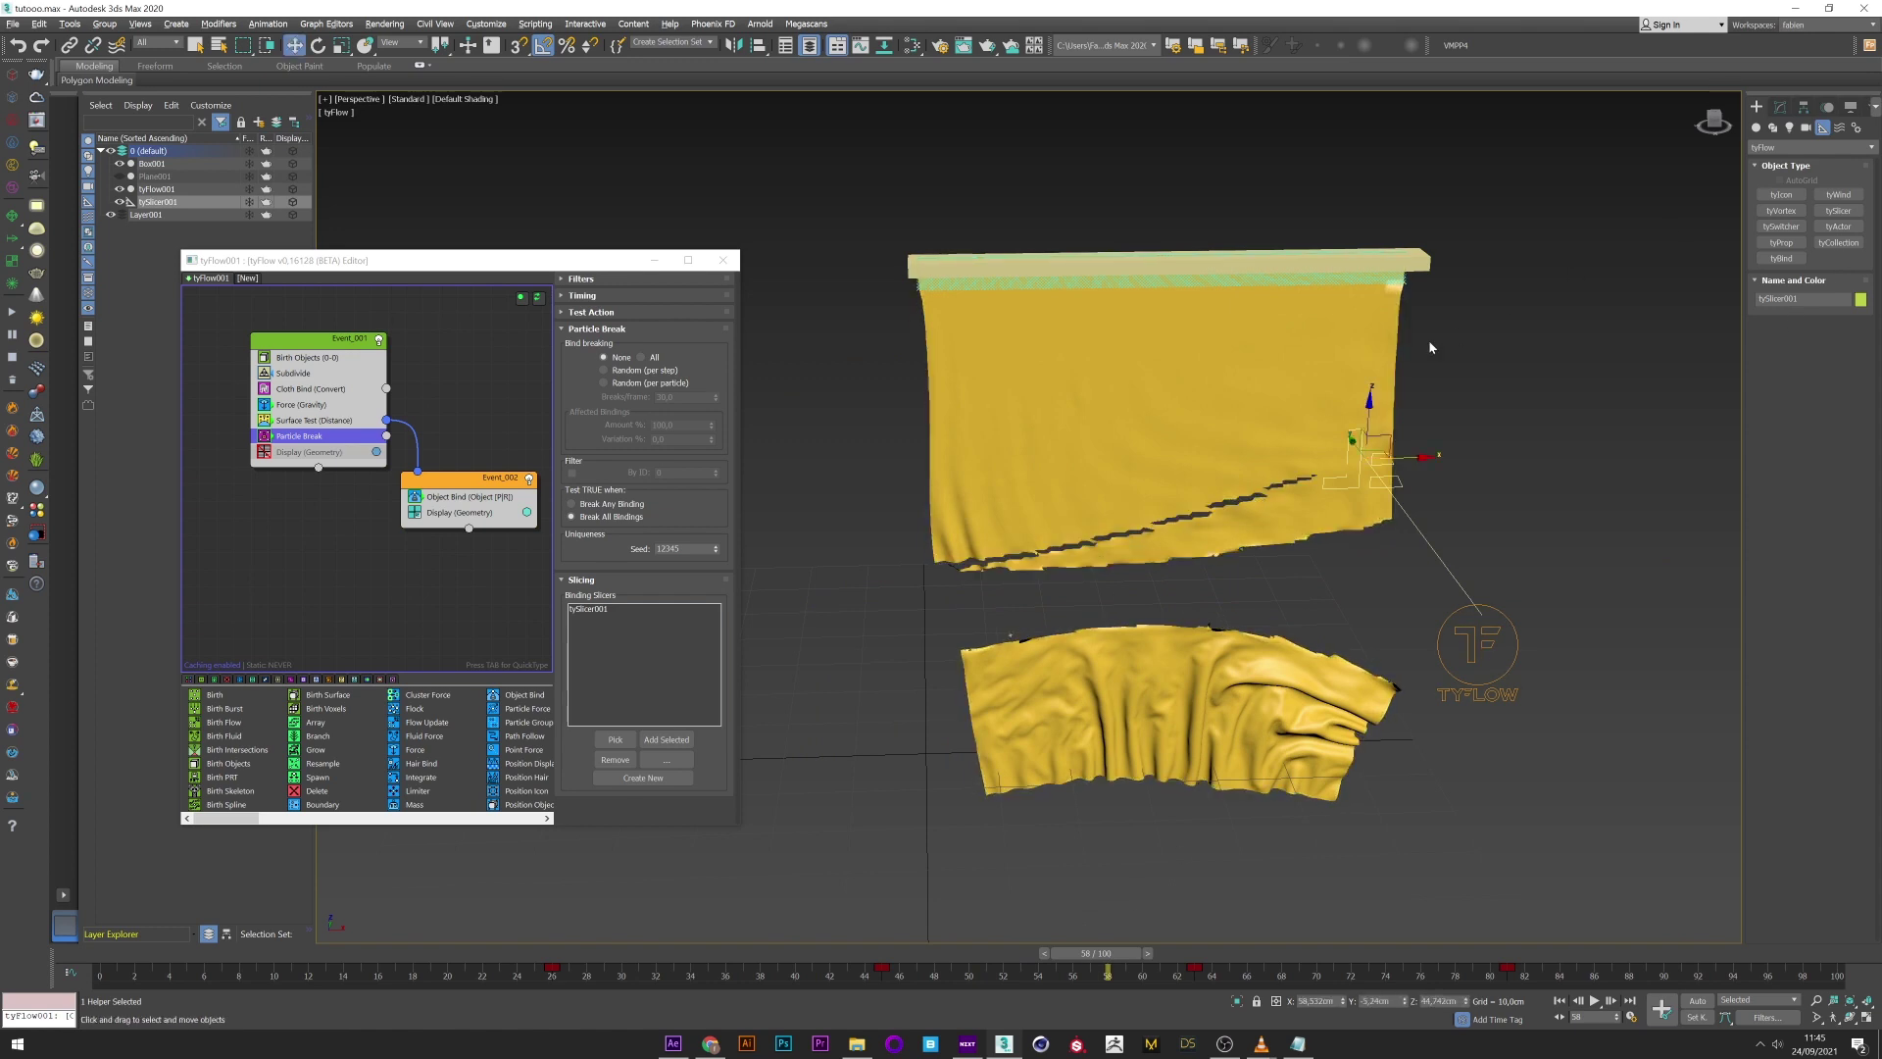
- Select the tyFlow001 curtain and turn on its Relax modifier to smooth the sliced cloth
{"action": "left_click", "coordinate": [1392, 348]}
{"action": "left_click", "coordinate": [1781, 106]}
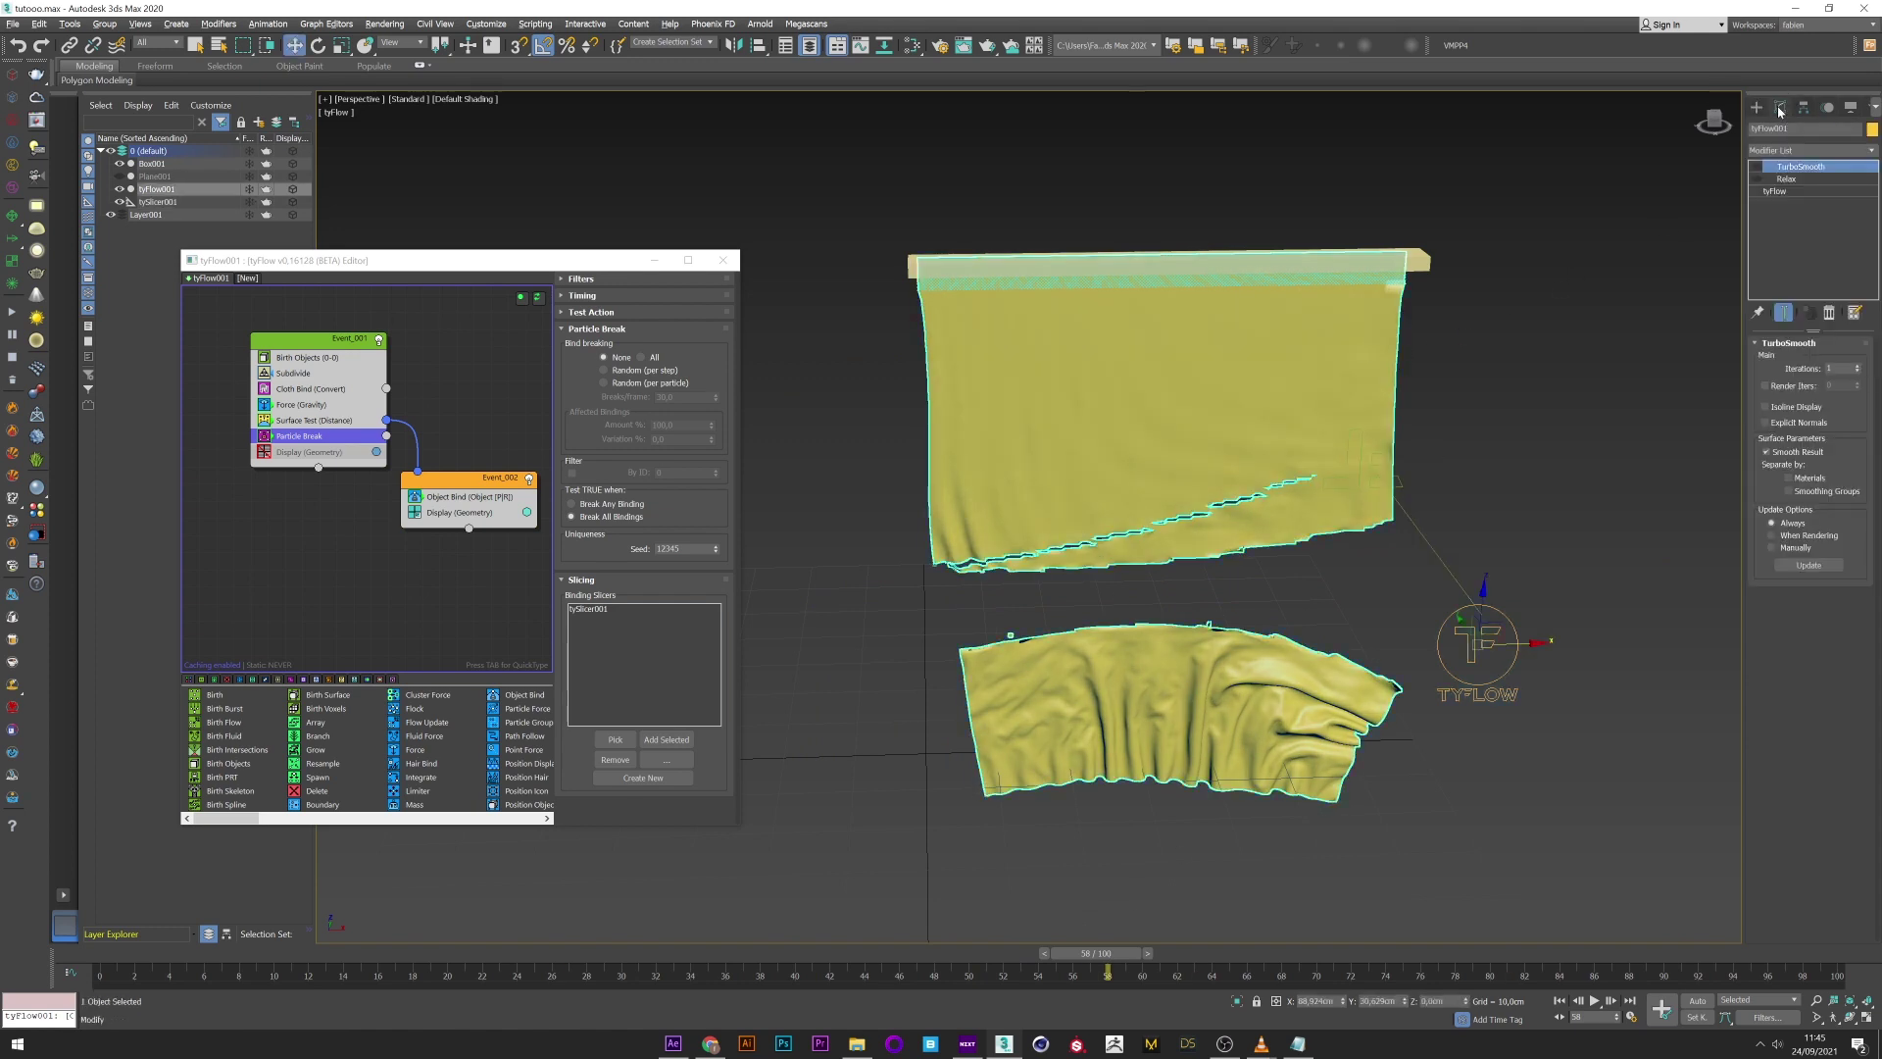
{"action": "left_click", "coordinate": [1788, 180]}
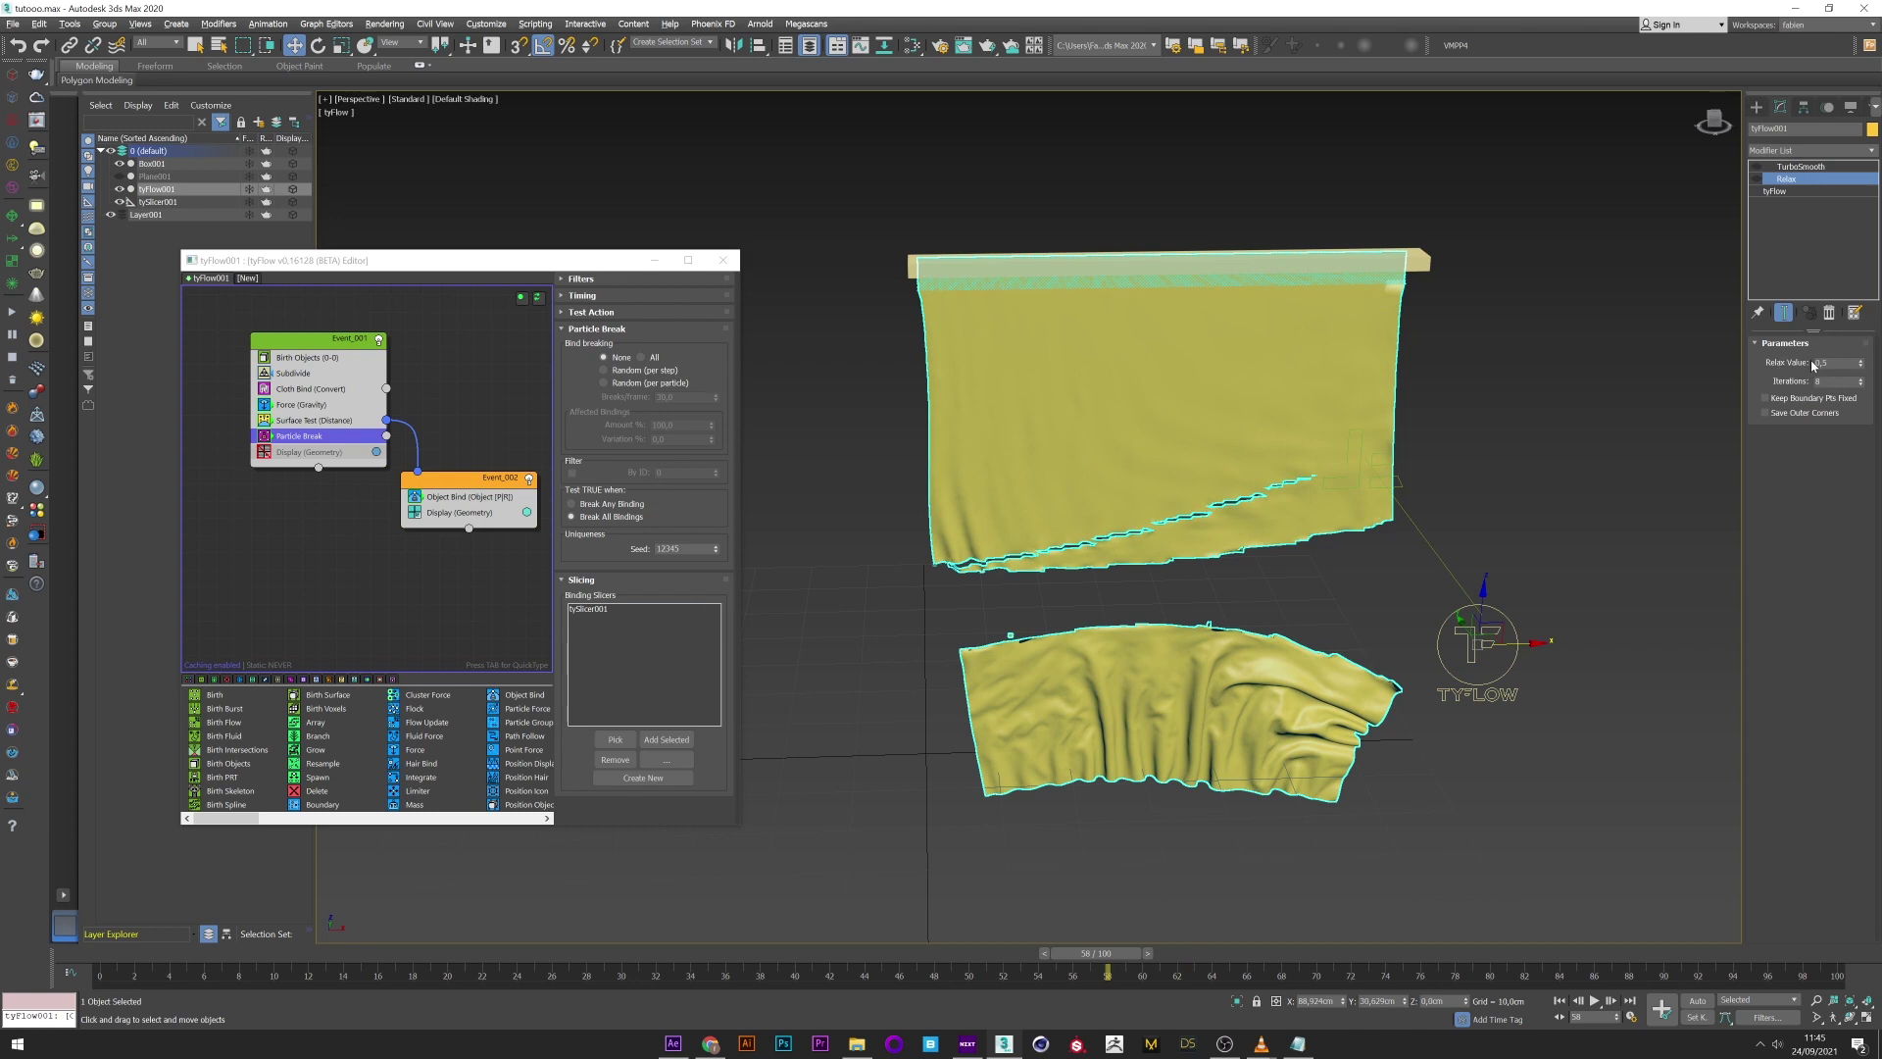
{"action": "left_click", "coordinate": [1757, 180]}
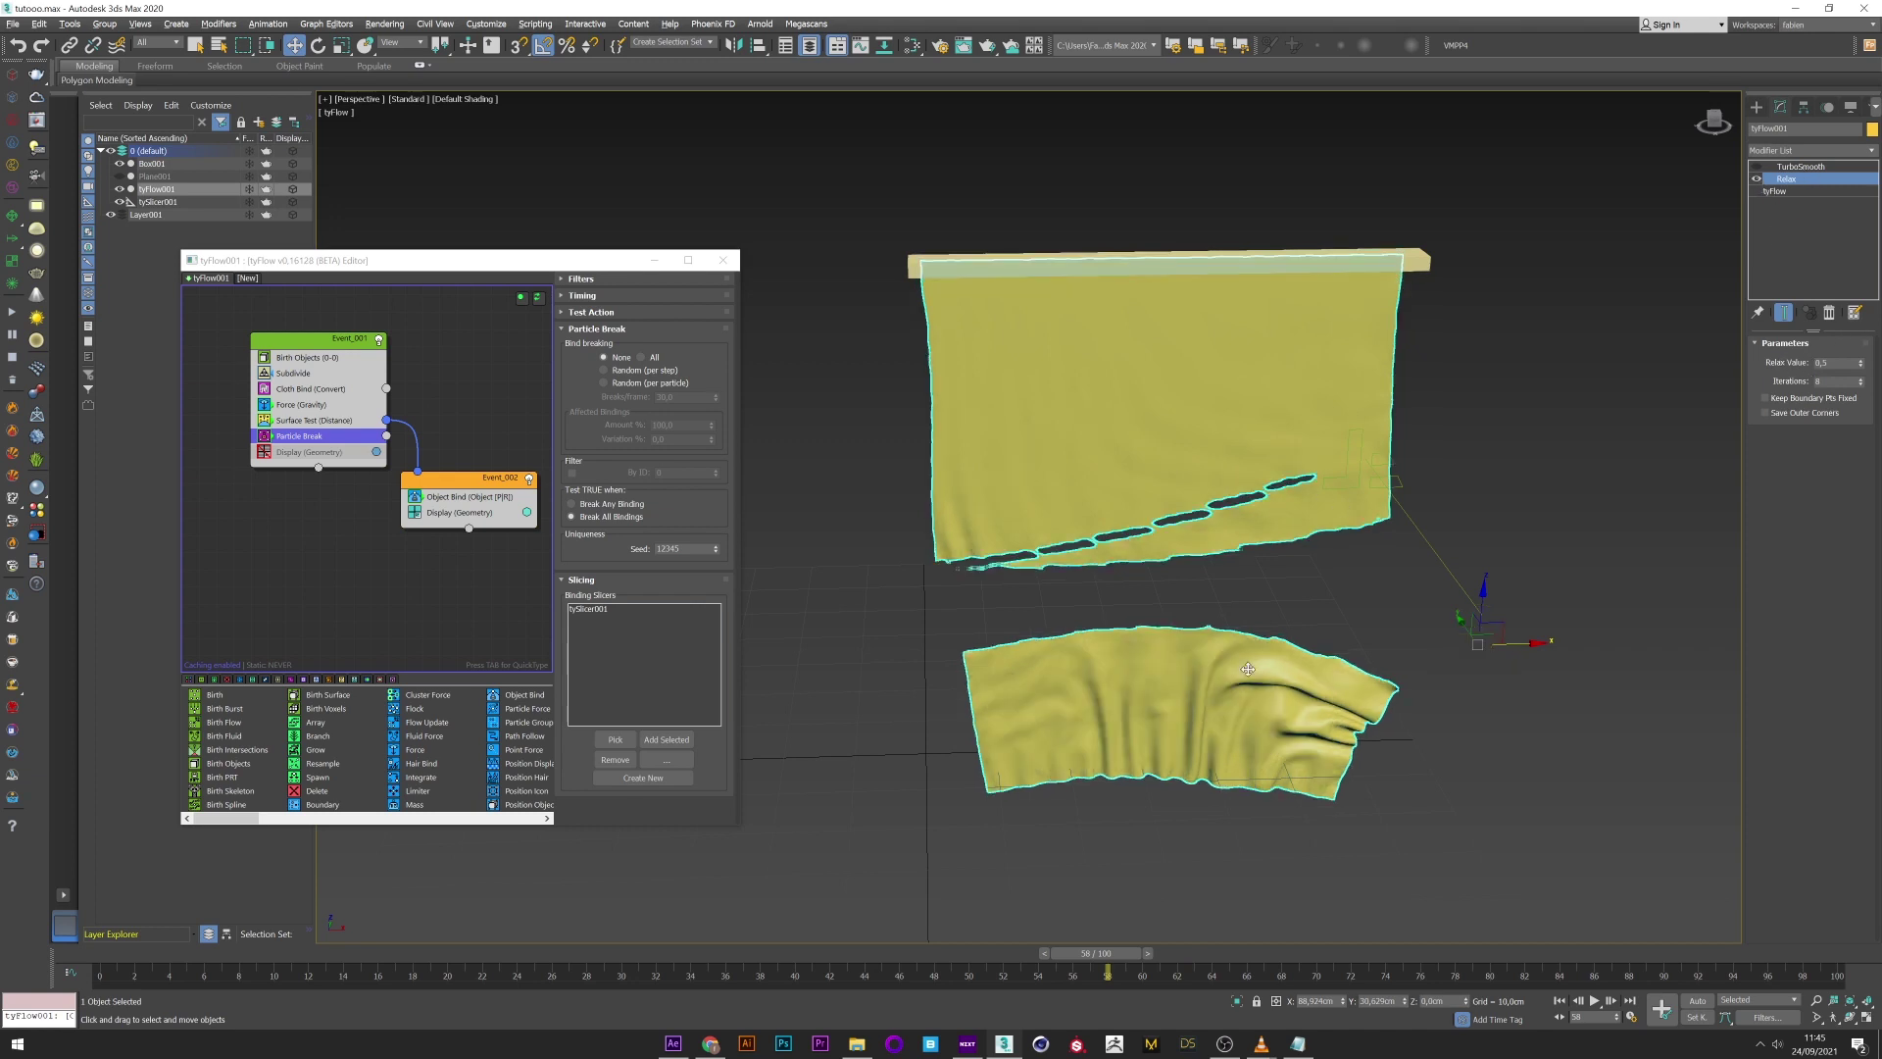